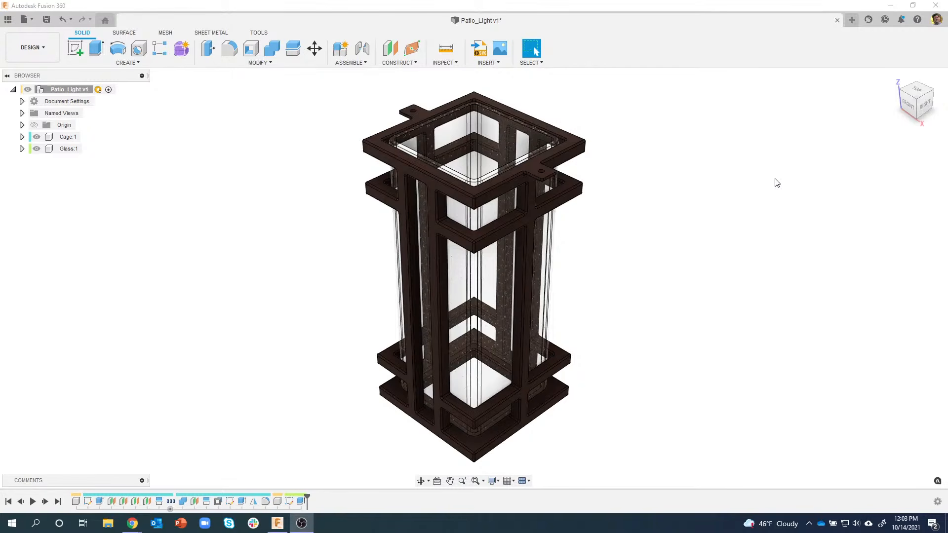
pyautogui.click(698, 176)
pyautogui.keyDown('shift'); pyautogui.moveTo(654, 121); pyautogui.dragTo(751, 165, button='middle'); pyautogui.keyUp('shift')
pyautogui.scroll(-4, 751, 164)
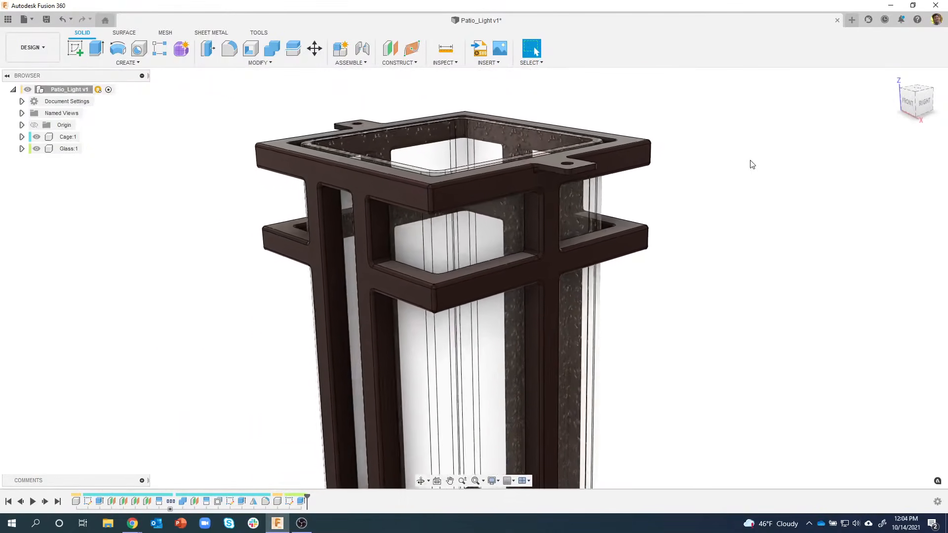
pyautogui.scroll(-3, 751, 165)
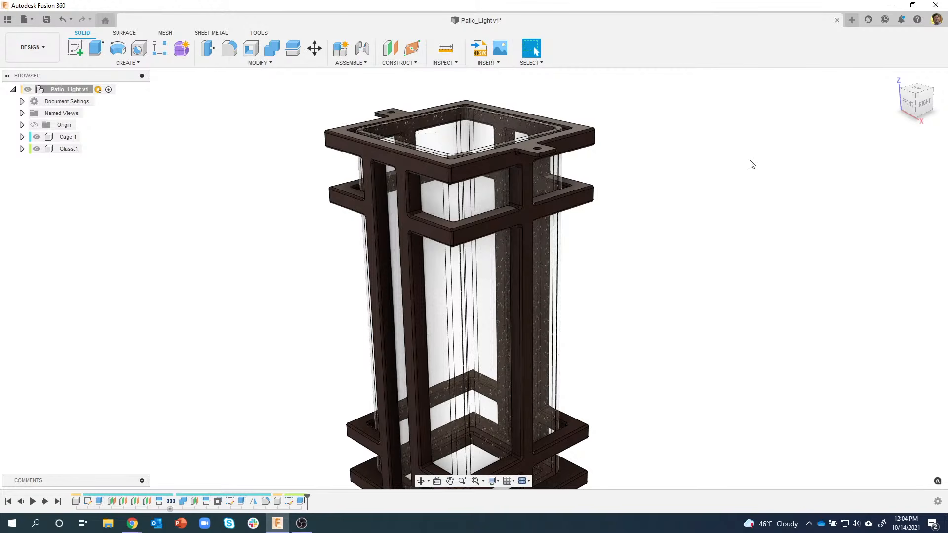
pyautogui.keyDown('shift'); pyautogui.moveTo(720, 160); pyautogui.dragTo(376, 250, button='middle'); pyautogui.keyUp('shift')
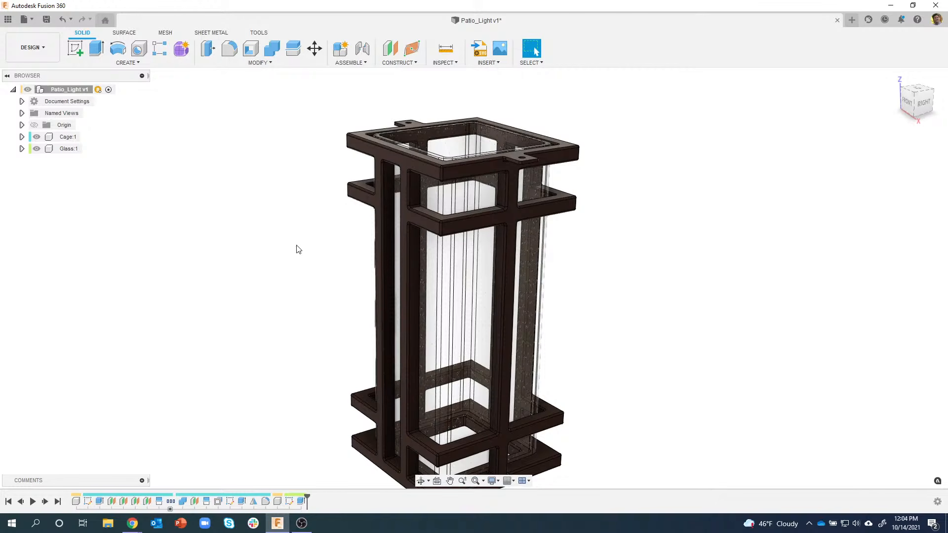
# Open the sheet metal rules and delete the existing Aluminum 0.05 rule from the library
pyautogui.click(211, 33)
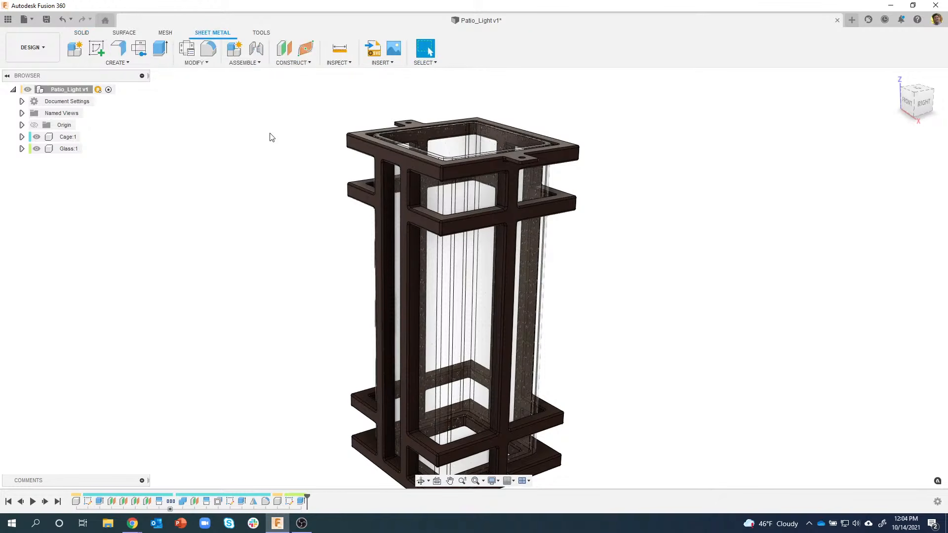
pyautogui.keyDown('shift'); pyautogui.moveTo(254, 121); pyautogui.dragTo(236, 109, button='middle'); pyautogui.keyUp('shift')
pyautogui.click(203, 63)
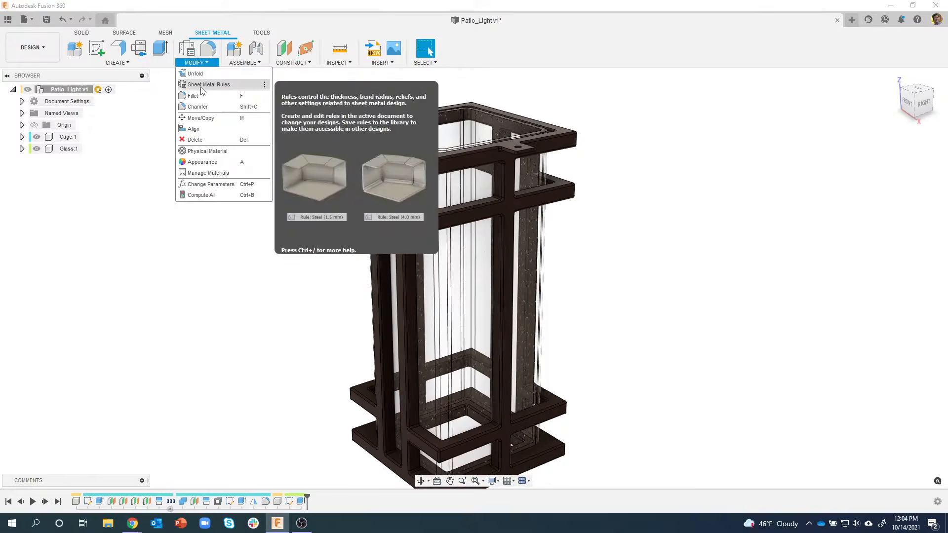
pyautogui.click(207, 85)
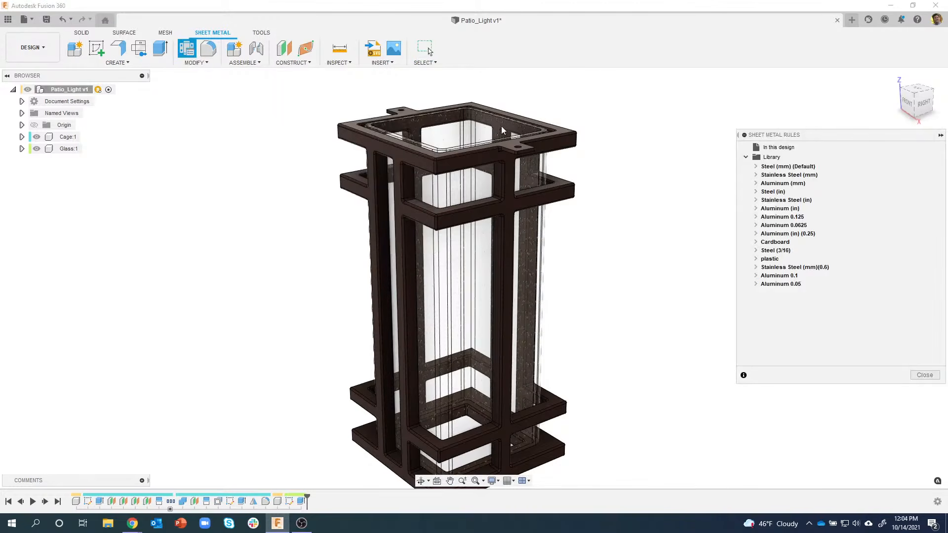
pyautogui.rightClick(781, 284)
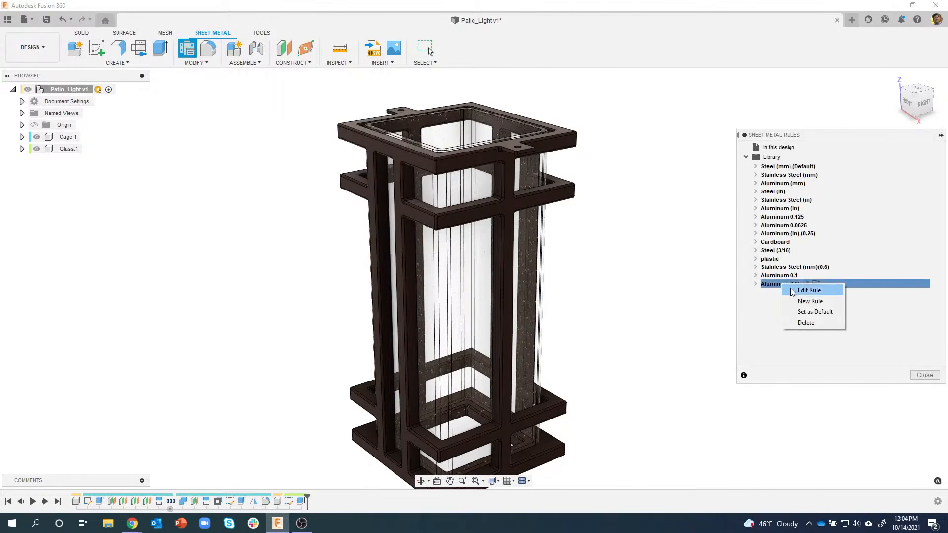
pyautogui.click(805, 322)
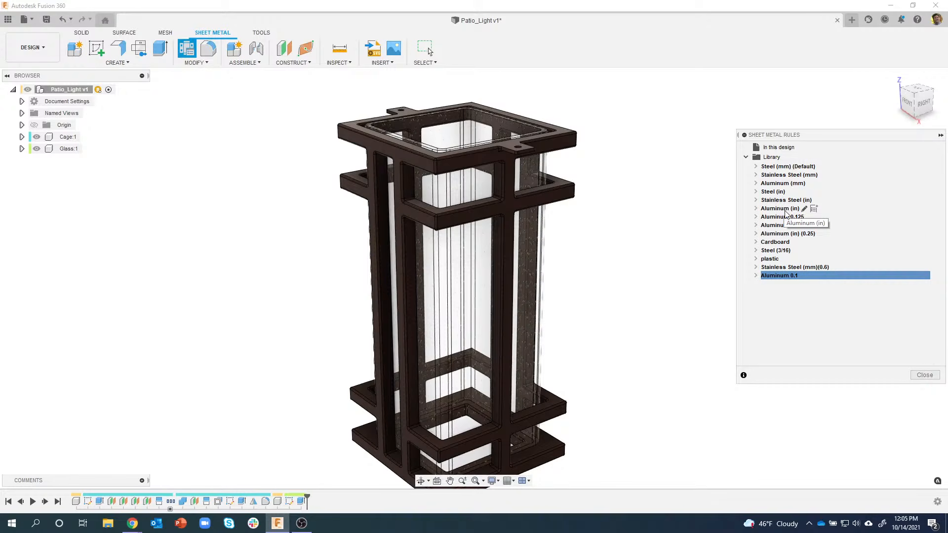
# Create a new sheet metal rule based on Aluminum (in) and name it Aluminum 0.05
pyautogui.click(813, 209)
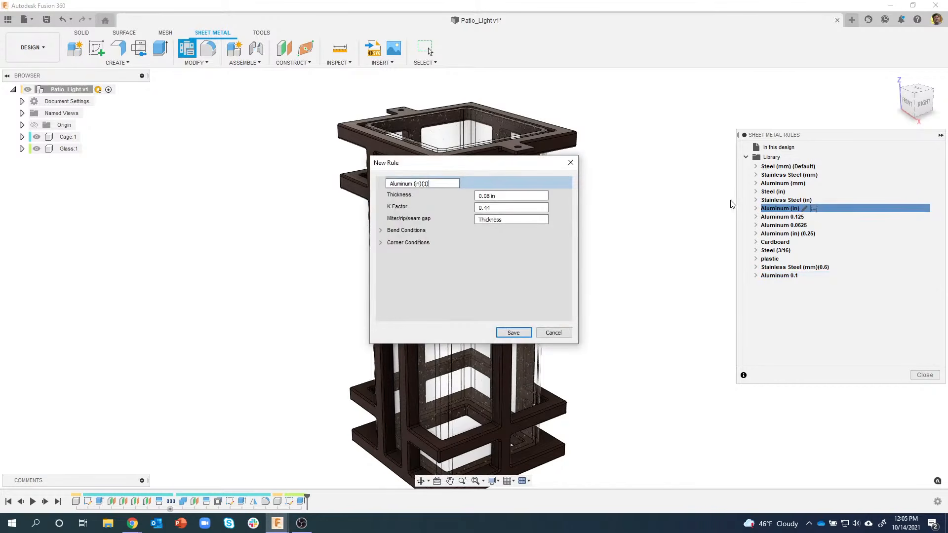
pyautogui.click(440, 183)
pyautogui.moveTo(419, 184); pyautogui.dragTo(414, 183)
pyautogui.write('0.05')
# Set the new rule's thickness to 0.05 in and its miter/rip/seam gap to Thickness / 4
pyautogui.click(489, 196)
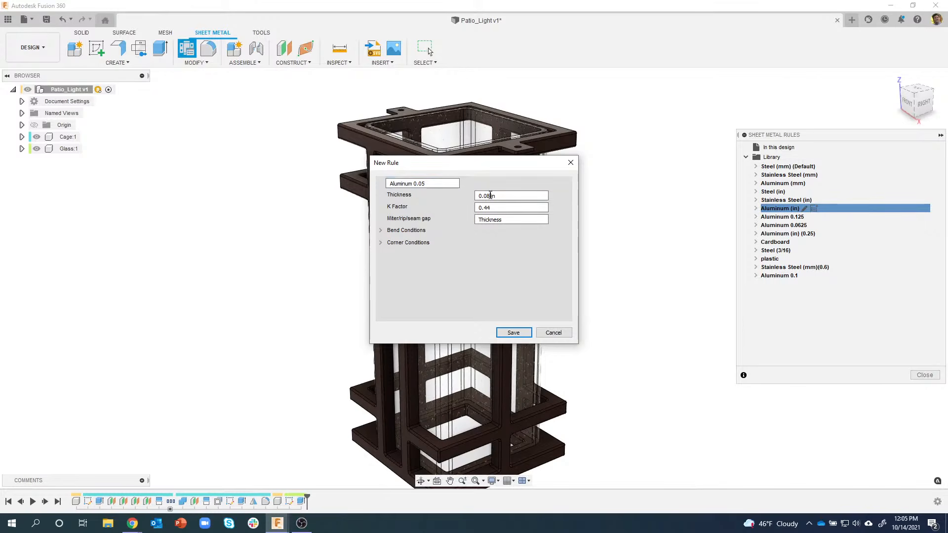
pyautogui.press('BackSpace')
pyautogui.write('5')
pyautogui.write('/ 4')
# Set the relief shape in the new rule's bend conditions to Tear
pyautogui.click(381, 231)
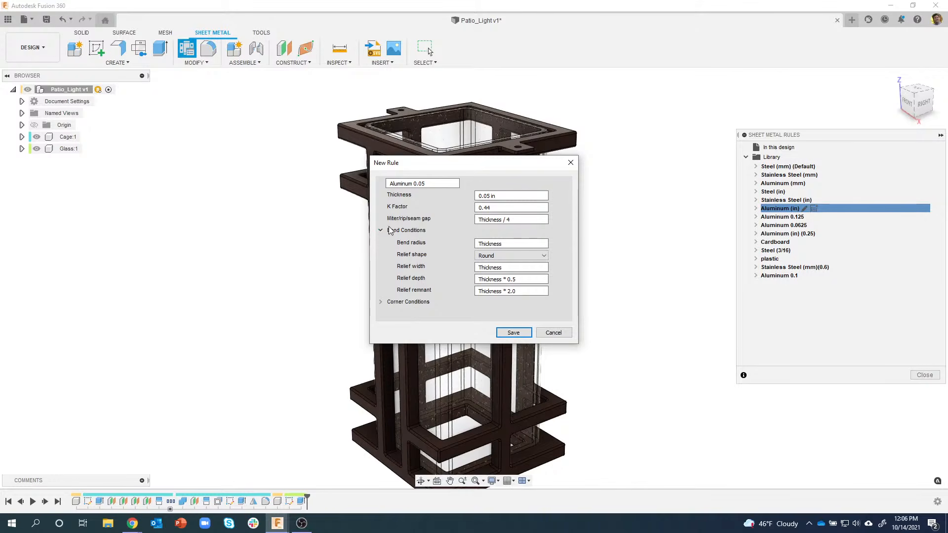
pyautogui.click(495, 257)
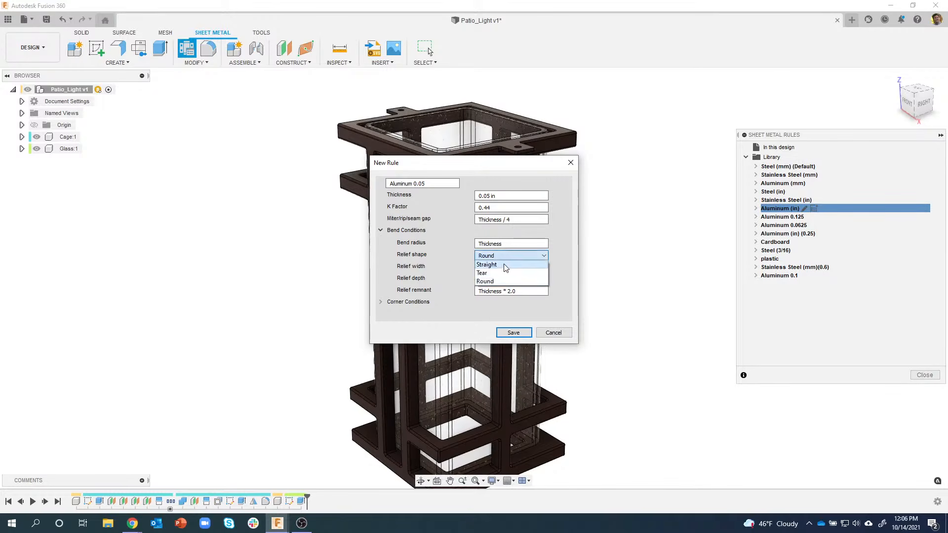
pyautogui.click(492, 274)
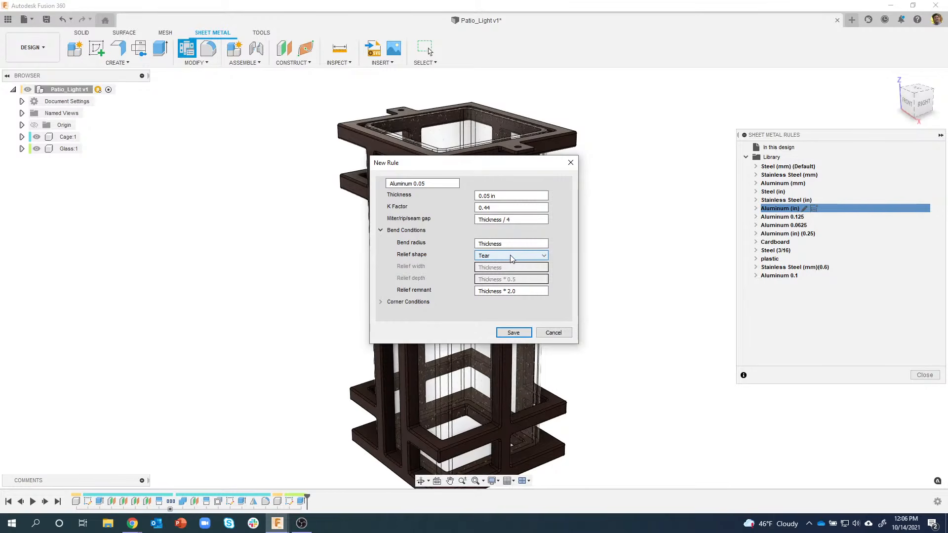
# Set the 2 Bend Intersection corner relief shape to Tear, save the rule and close the sheet metal rules
pyautogui.click(380, 231)
pyautogui.click(380, 242)
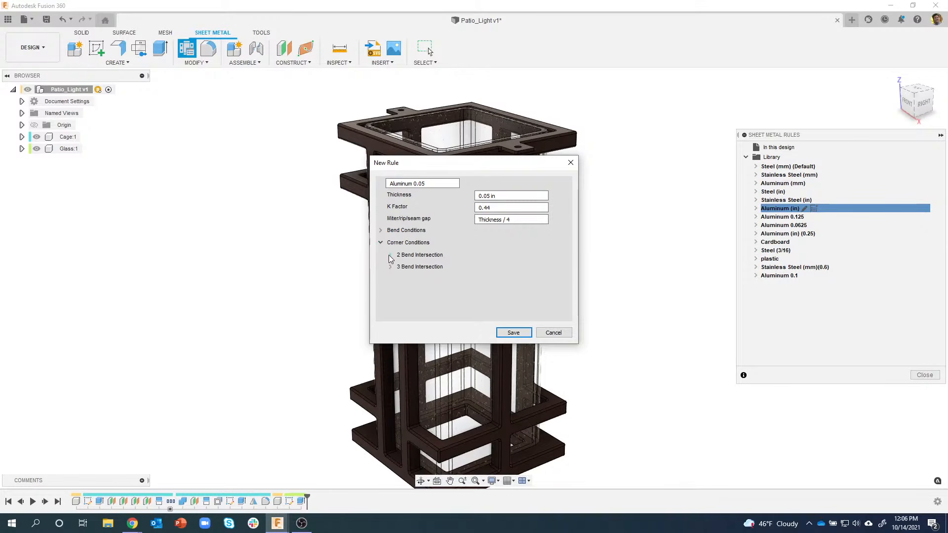
pyautogui.click(390, 255)
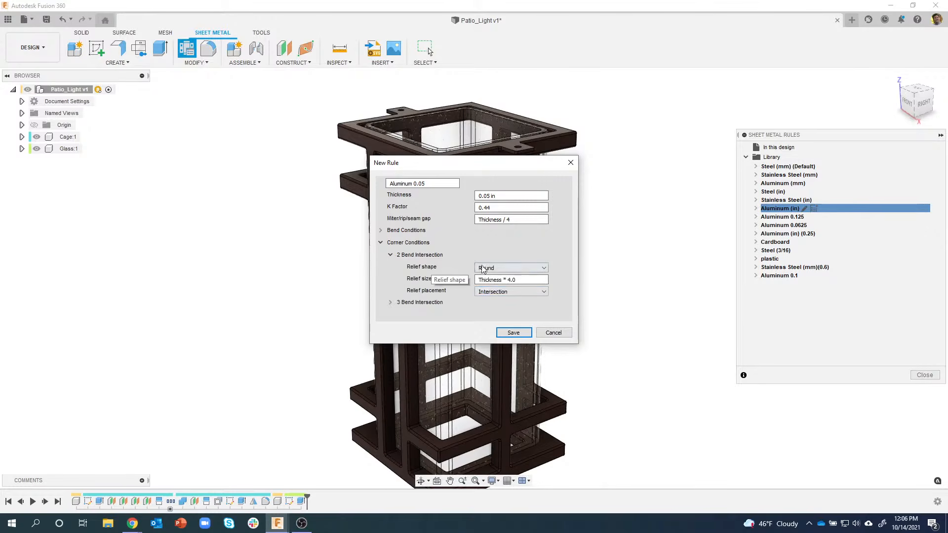
pyautogui.click(514, 268)
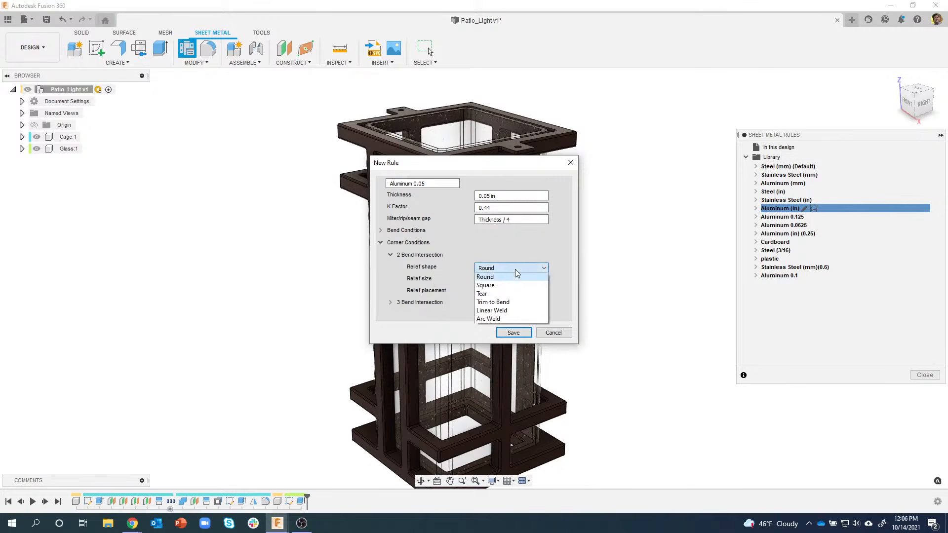
pyautogui.click(492, 294)
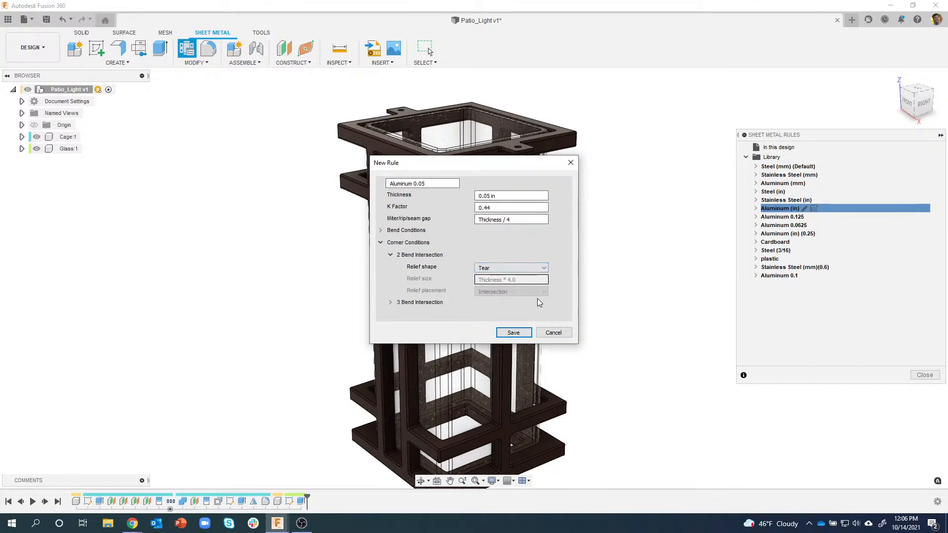
pyautogui.click(508, 334)
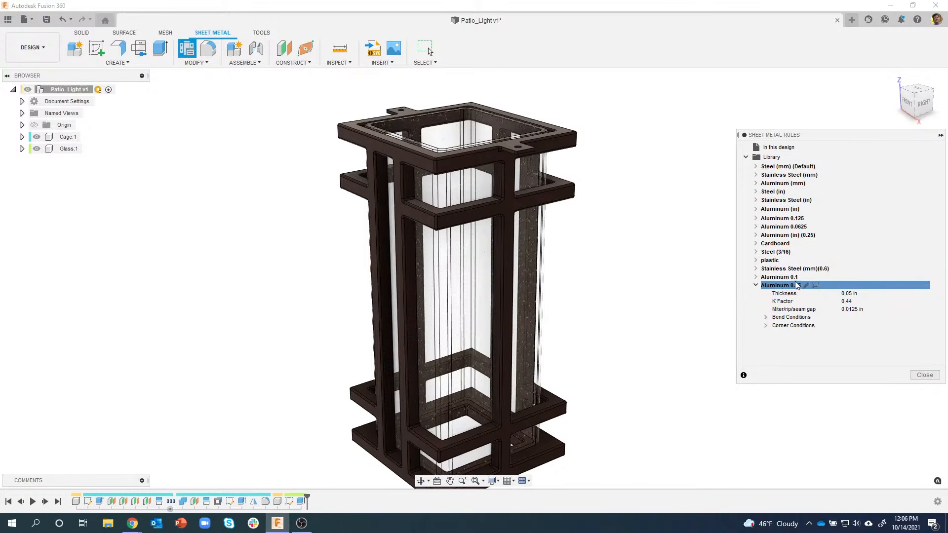
pyautogui.click(771, 271)
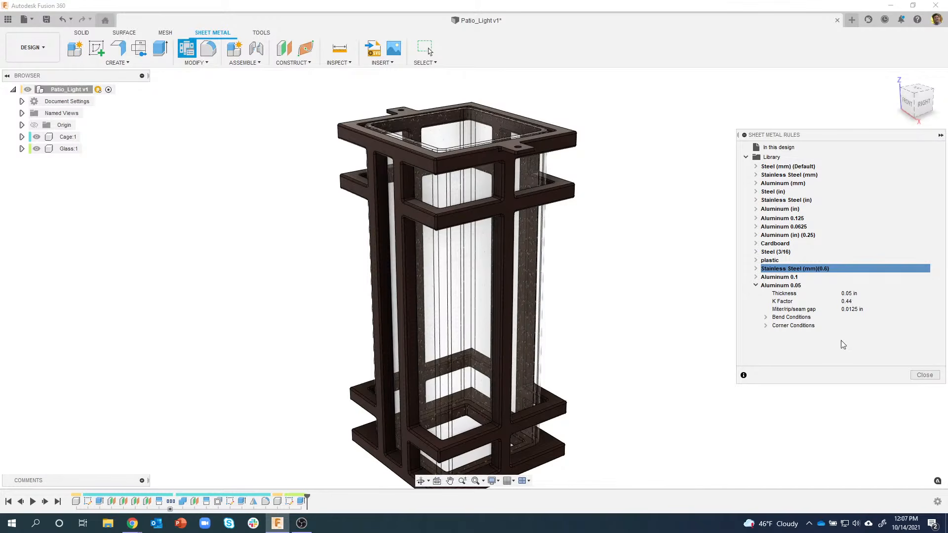
pyautogui.click(774, 286)
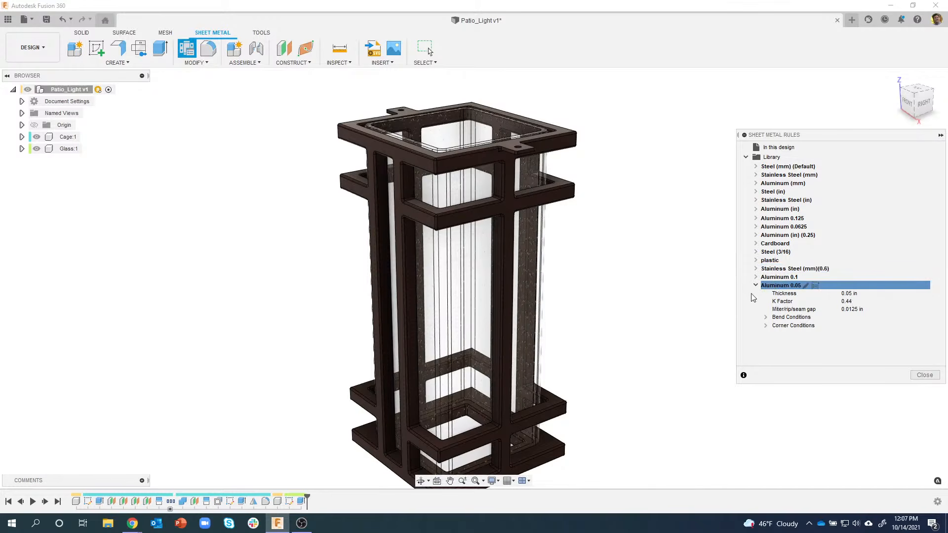
pyautogui.click(925, 376)
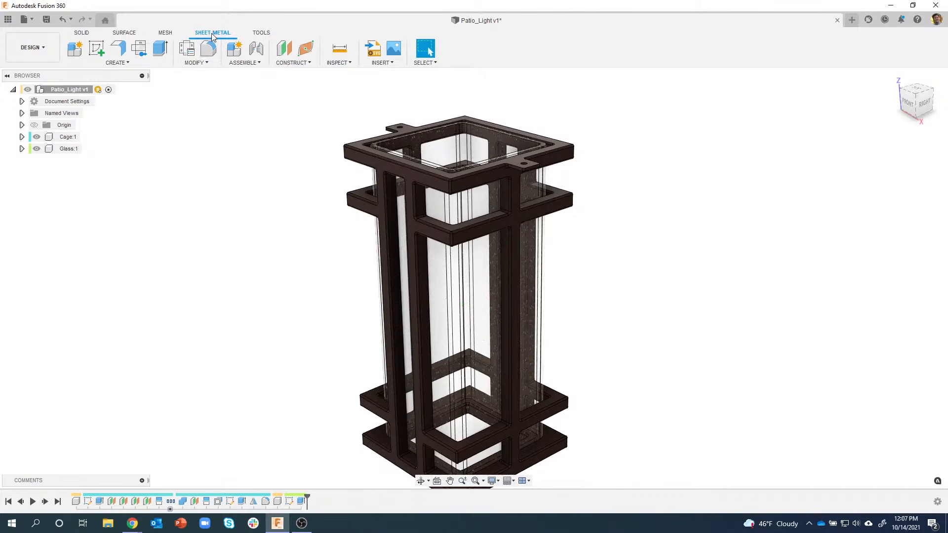
# Create an internal sheet metal component named Top_Piece that uses the Aluminum 0.05 rule
pyautogui.click(76, 50)
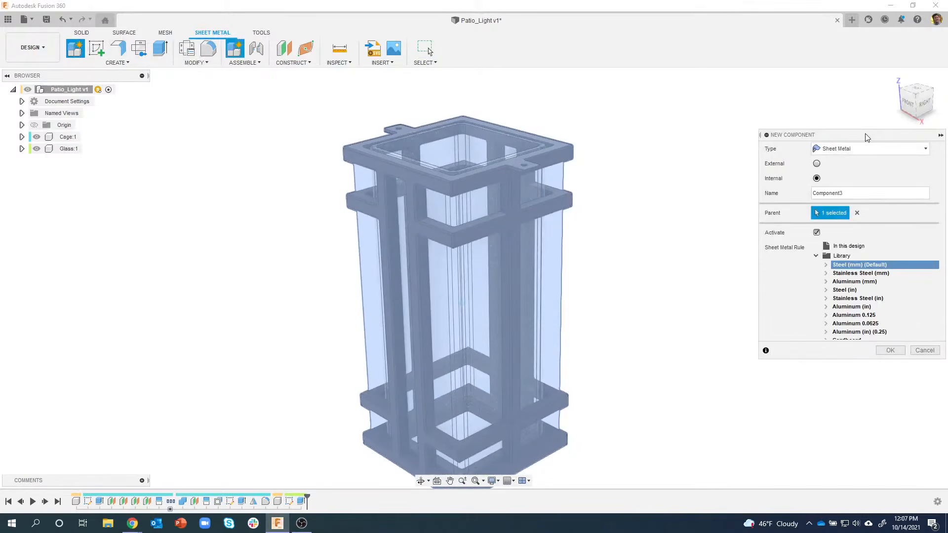
pyautogui.moveTo(867, 136); pyautogui.dragTo(803, 135)
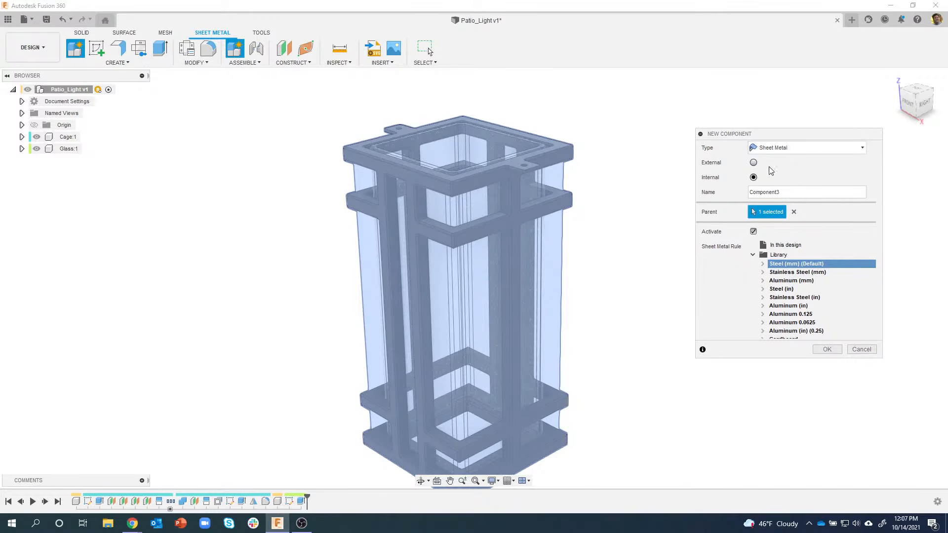
pyautogui.moveTo(786, 192); pyautogui.dragTo(756, 193)
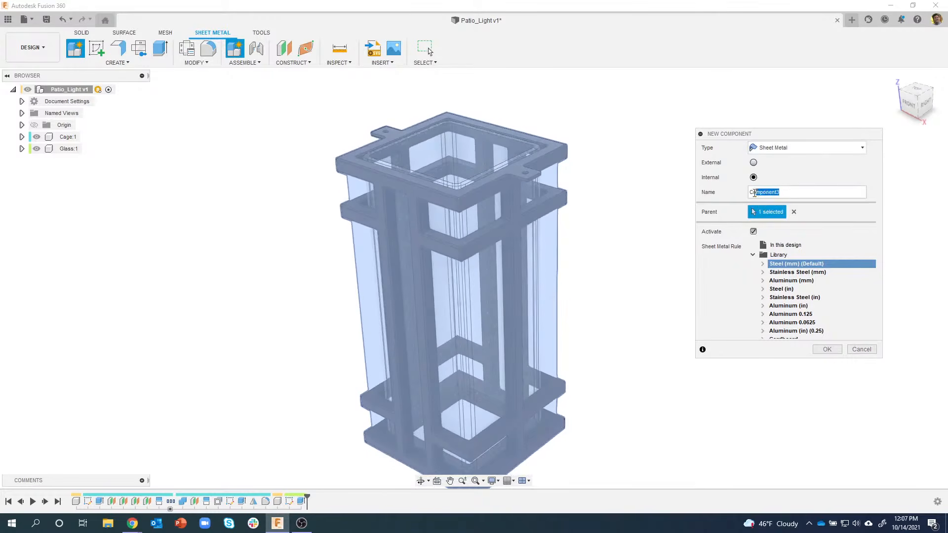
pyautogui.press('BackSpace')
pyautogui.scroll(-3, 815, 301)
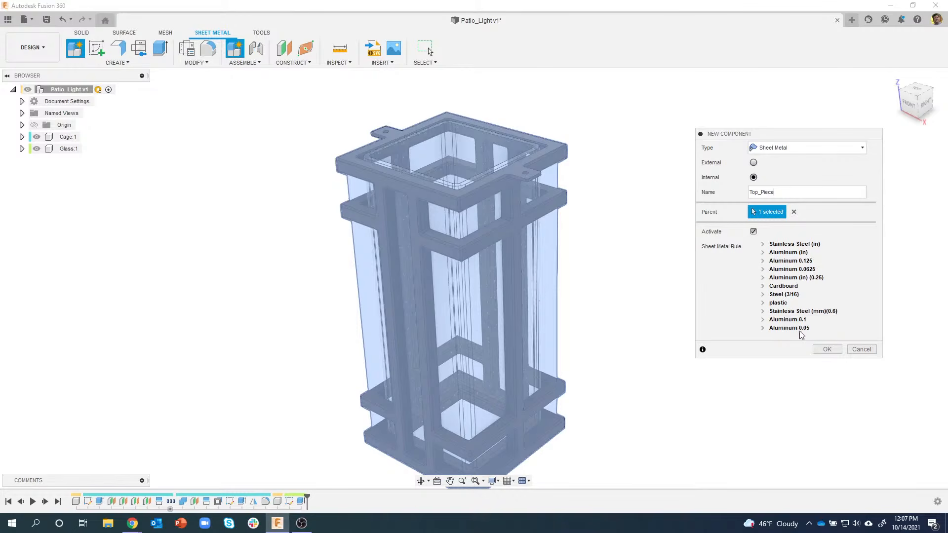
pyautogui.click(815, 329)
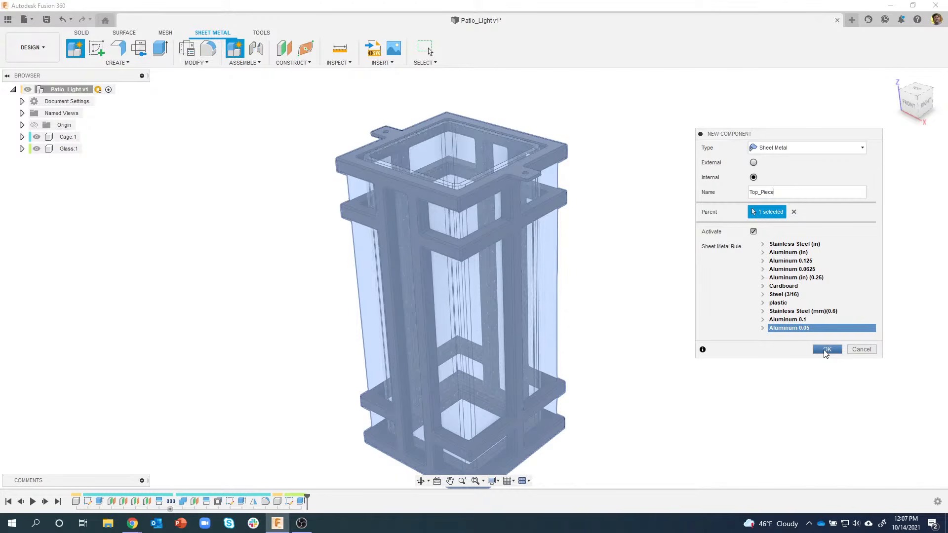
pyautogui.click(825, 349)
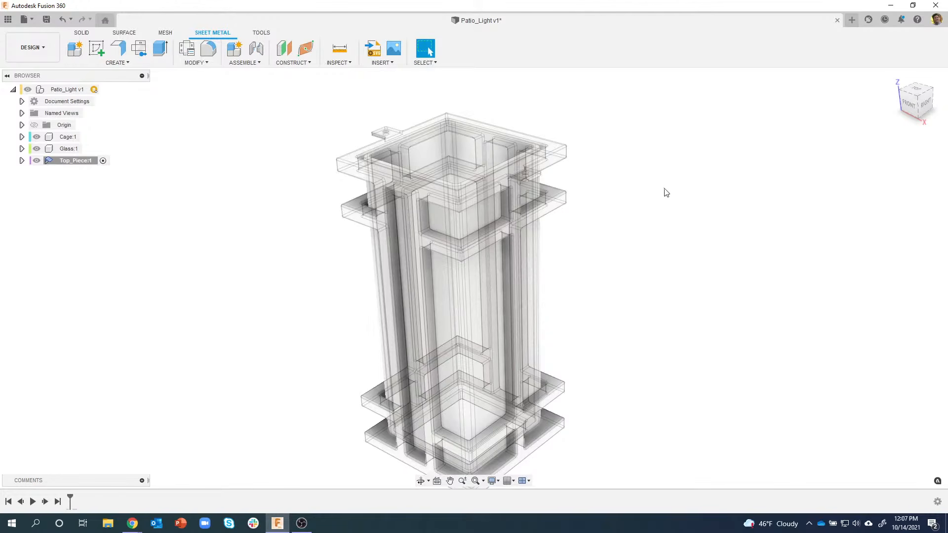
# Start a sketch for Top_Piece on the top face of the cage's upper frame
pyautogui.keyDown('shift'); pyautogui.moveTo(637, 191); pyautogui.dragTo(642, 211, button='middle'); pyautogui.keyUp('shift')
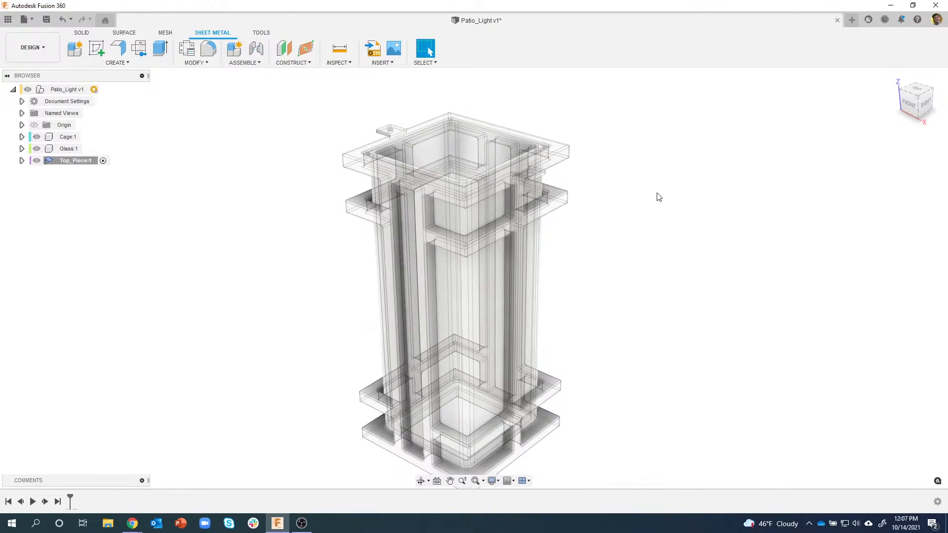
pyautogui.keyDown('shift'); pyautogui.moveTo(670, 197); pyautogui.dragTo(682, 191, button='middle'); pyautogui.keyUp('shift')
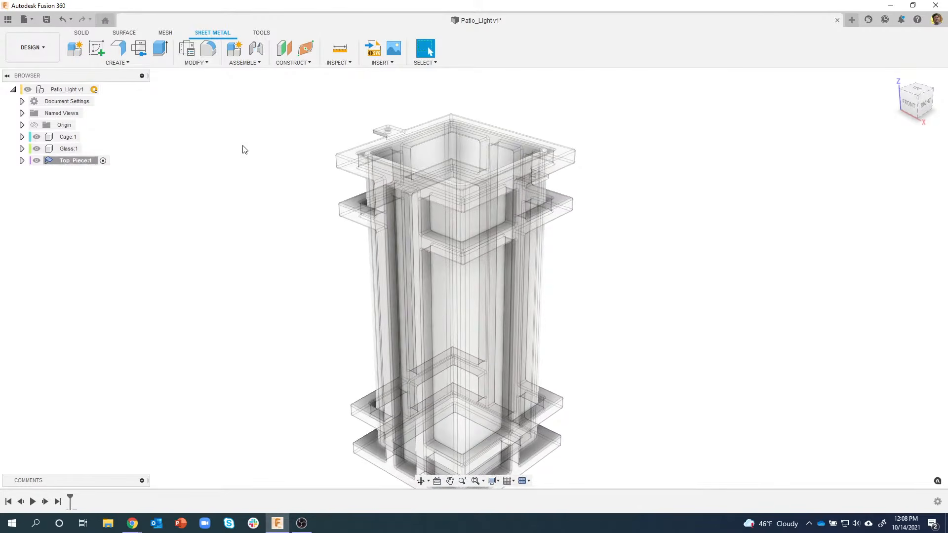
pyautogui.click(97, 48)
pyautogui.keyDown('shift'); pyautogui.moveTo(461, 143); pyautogui.dragTo(536, 161, button='middle'); pyautogui.keyUp('shift')
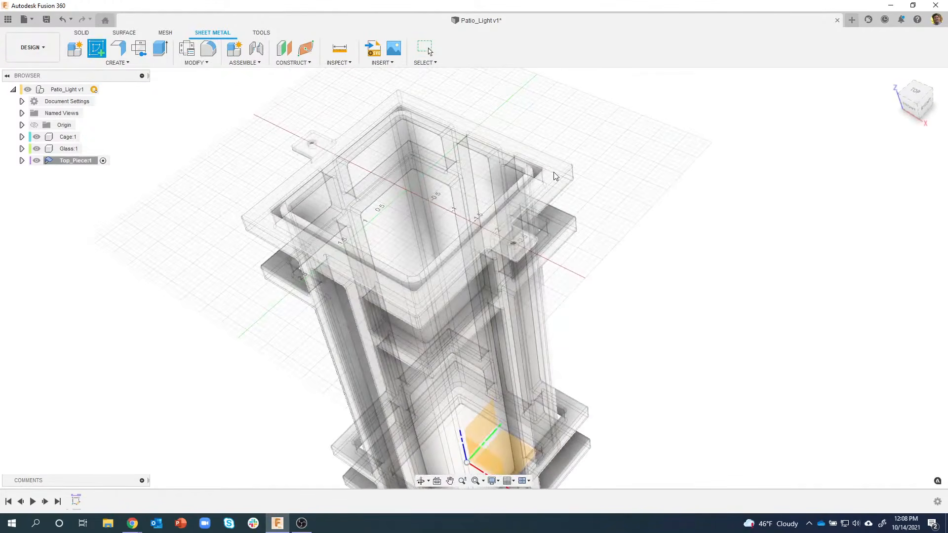
pyautogui.click(553, 172)
pyautogui.moveTo(500, 285)
pyautogui.mouseDown(button='middle')
pyautogui.moveTo(540, 214)
pyautogui.moveTo(562, 216)
pyautogui.mouseUp(button='middle')
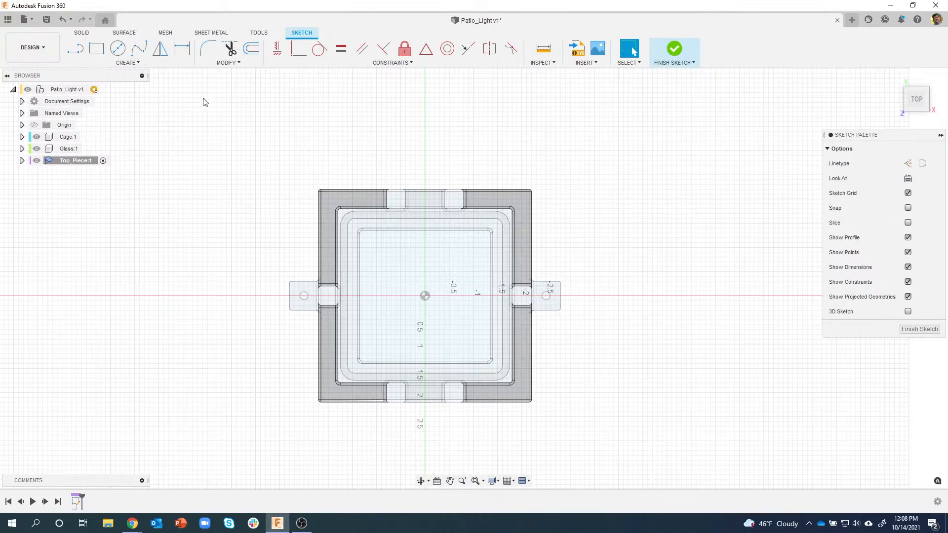
# Draw a center rectangle from the origin, 6.5 in wide and about 3.42 in high, around the cage's frame
pyautogui.click(96, 48)
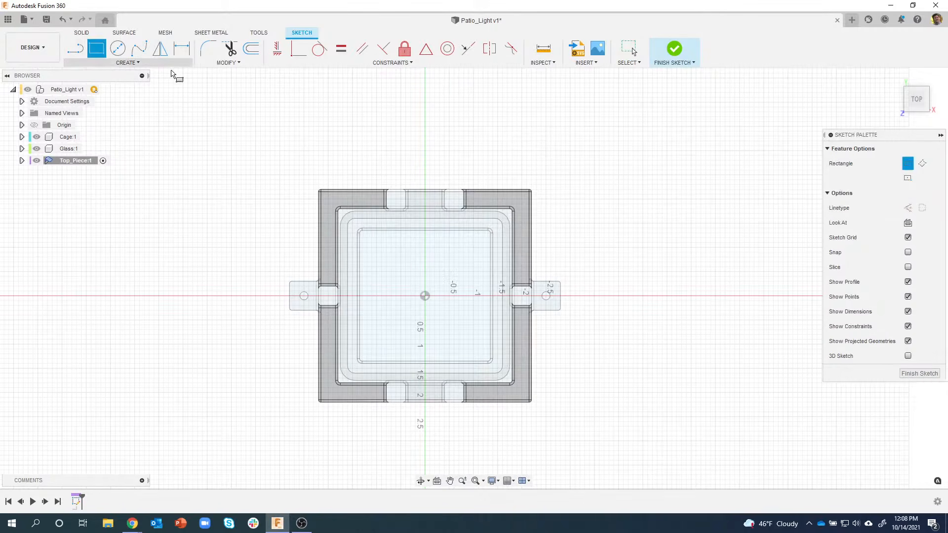
pyautogui.click(907, 178)
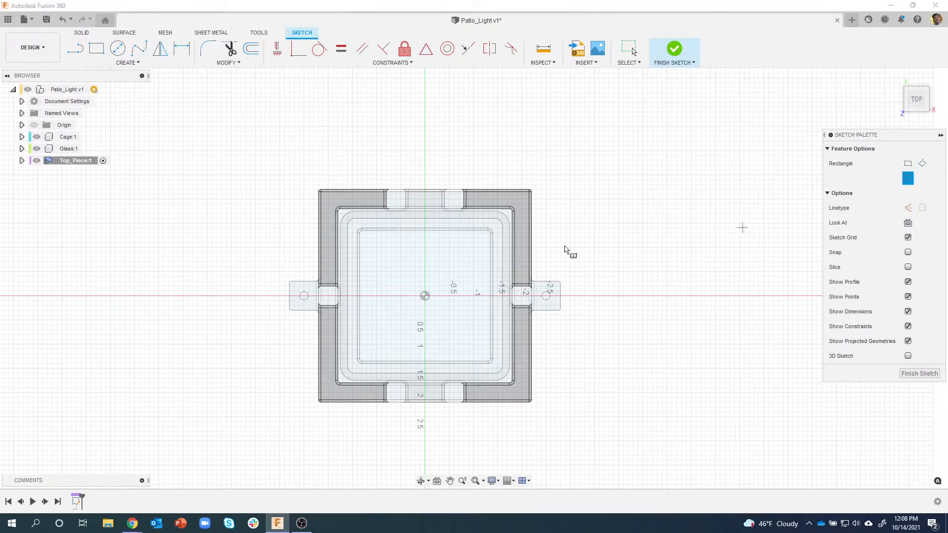
pyautogui.click(424, 296)
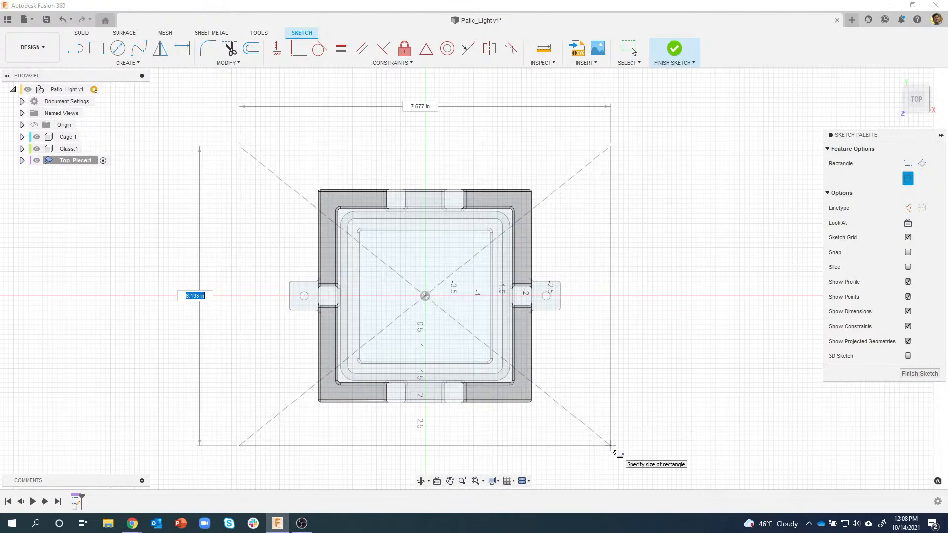
pyautogui.press('Tab')
pyautogui.write('6.')
pyautogui.press('Tab')
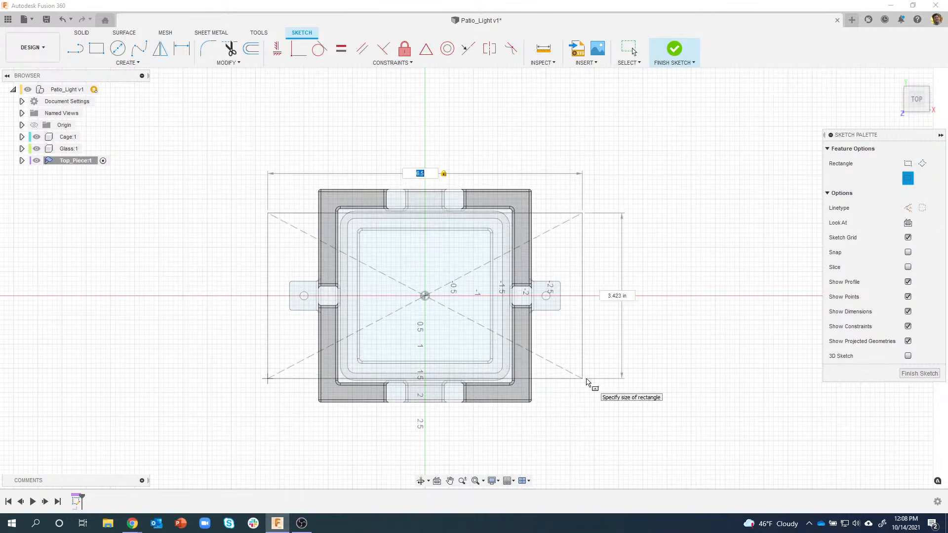
pyautogui.click(587, 383)
pyautogui.press('Escape')
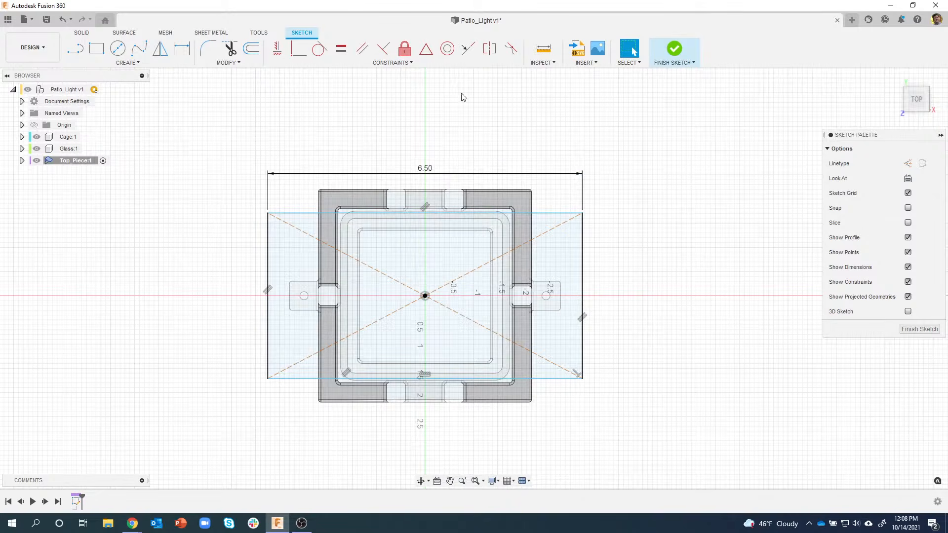
# Apply an Equal constraint between a horizontal and a vertical side of the rectangle to make it square
pyautogui.click(341, 51)
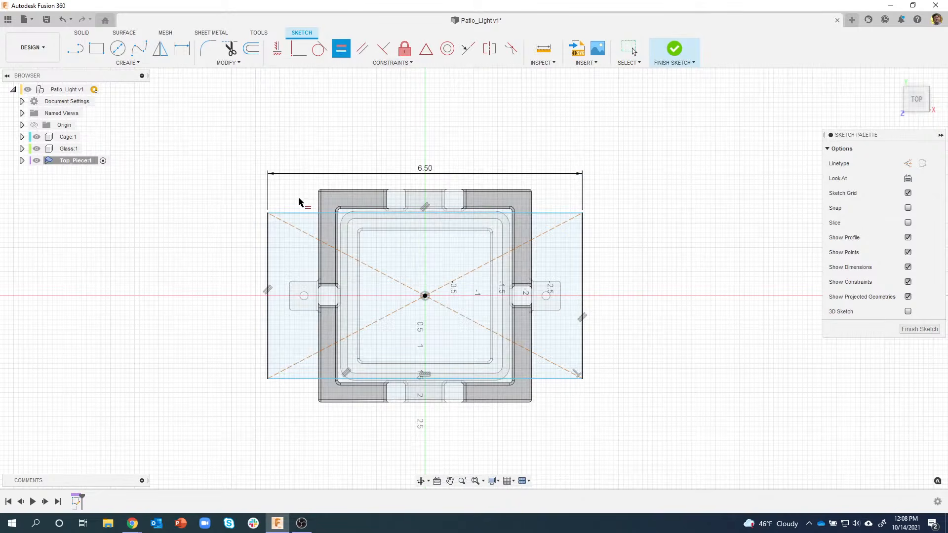
pyautogui.click(298, 214)
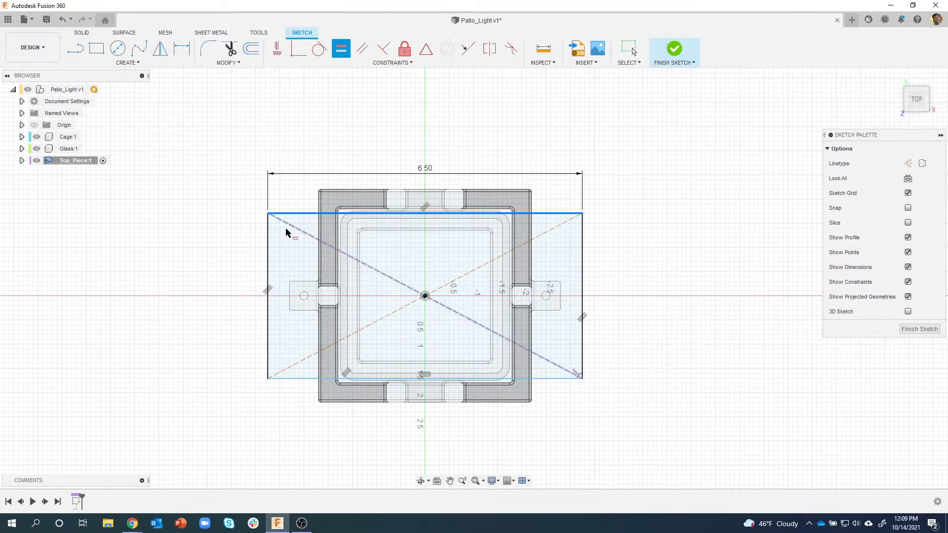
pyautogui.click(267, 251)
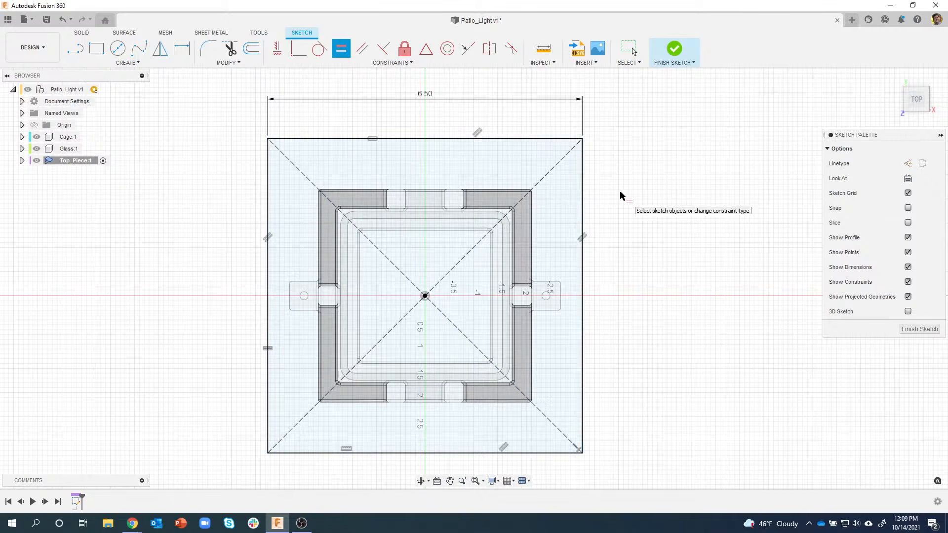
# Try a width of 8 in for the square and undo the change
pyautogui.doubleClick(427, 95)
pyautogui.write('8')
pyautogui.press('Return')
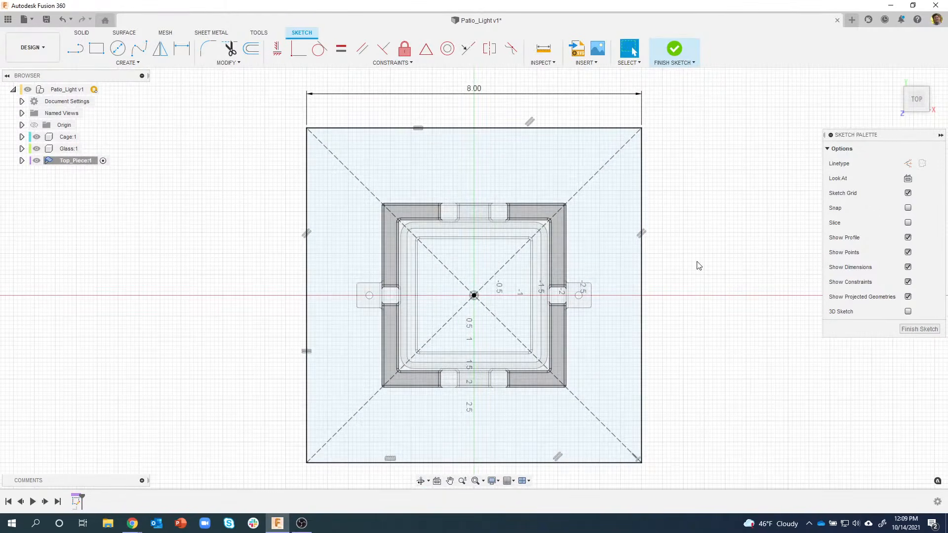
pyautogui.hotkey('ctrl', 'z')
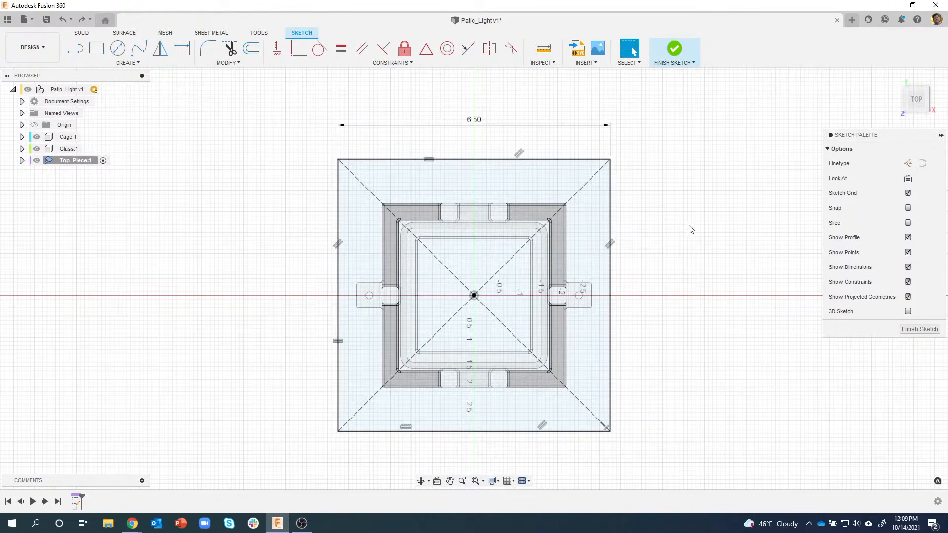
# Finish the sketch and create a new-body base flange on Side 1 from all profiles except the two mounting holes
pyautogui.keyDown('shift'); pyautogui.moveTo(675, 50); pyautogui.dragTo(759, 302, button='middle'); pyautogui.keyUp('shift')
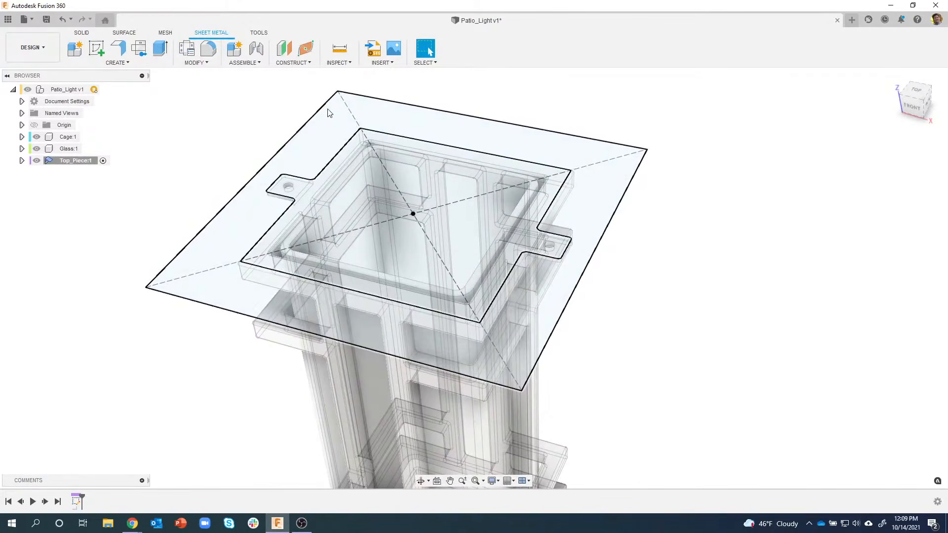
pyautogui.click(120, 51)
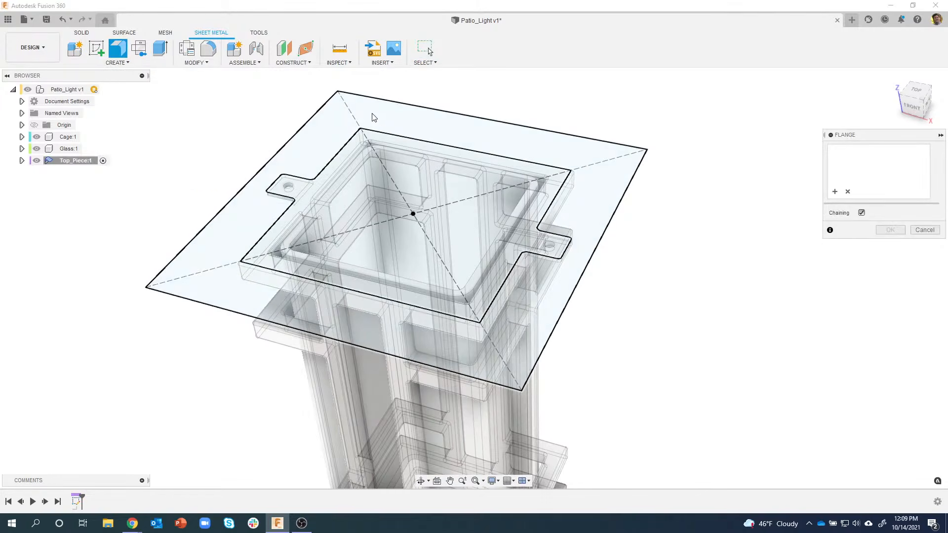
pyautogui.click(383, 123)
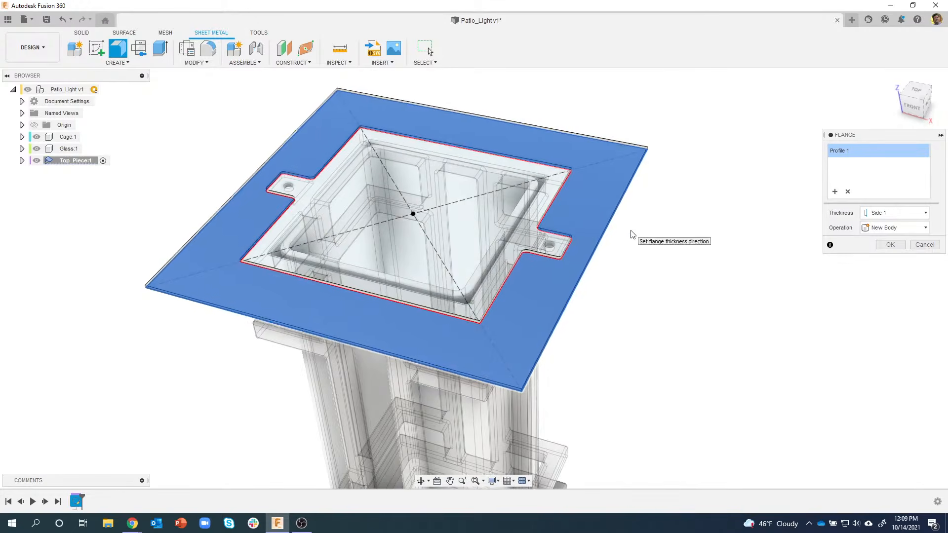
pyautogui.scroll(2, 631, 233)
pyautogui.keyDown('shift'); pyautogui.moveTo(631, 157); pyautogui.dragTo(597, 179, button='middle'); pyautogui.keyUp('shift')
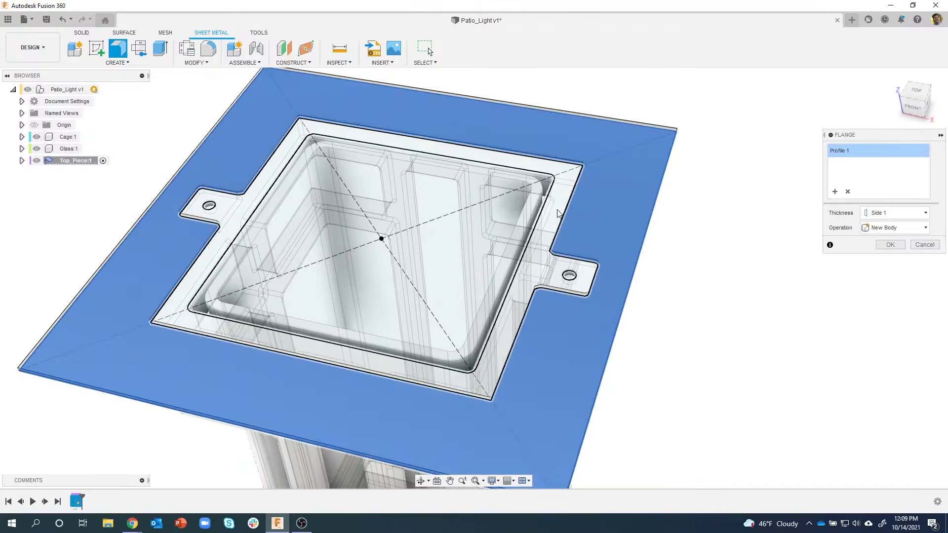
pyautogui.click(562, 198)
pyautogui.click(526, 204)
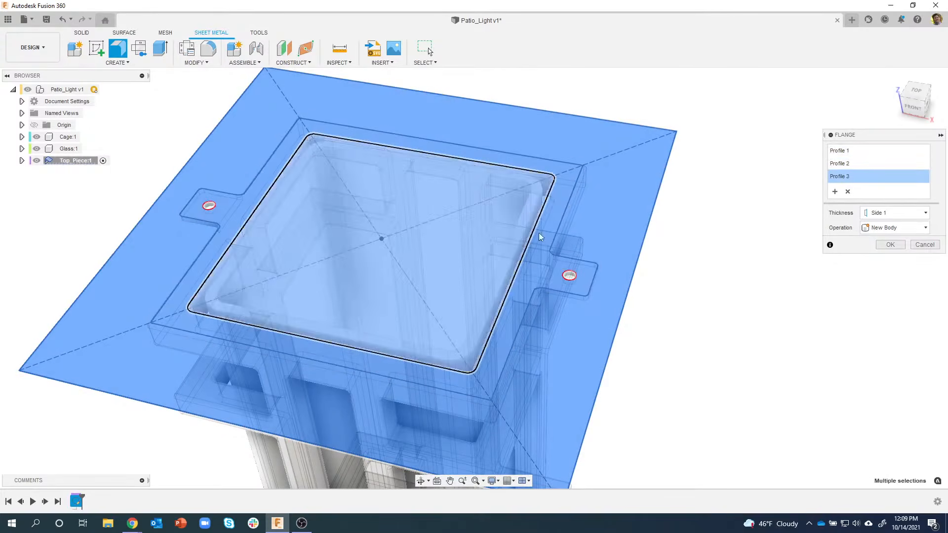
pyautogui.keyDown('shift'); pyautogui.moveTo(725, 334); pyautogui.dragTo(609, 255, button='middle'); pyautogui.keyUp('shift')
pyautogui.scroll(3, 850, 352)
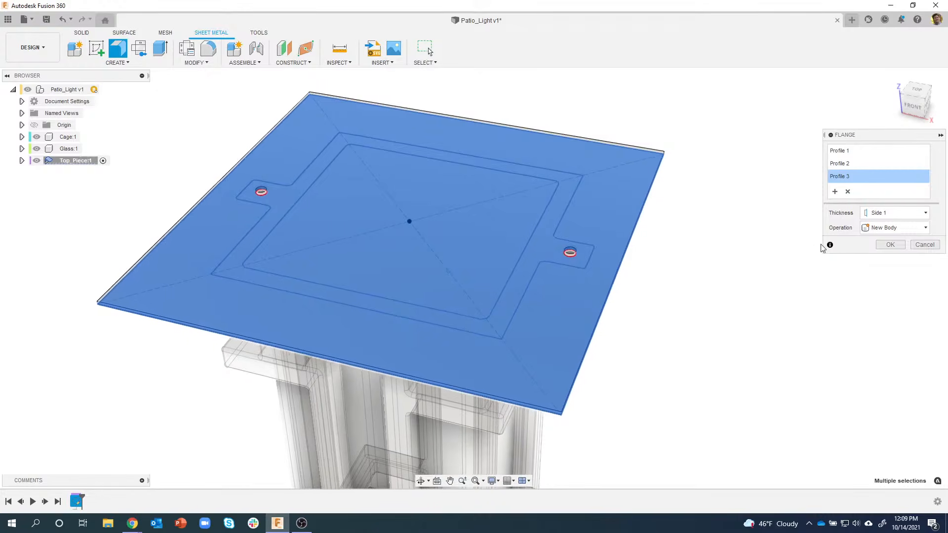
pyautogui.click(889, 245)
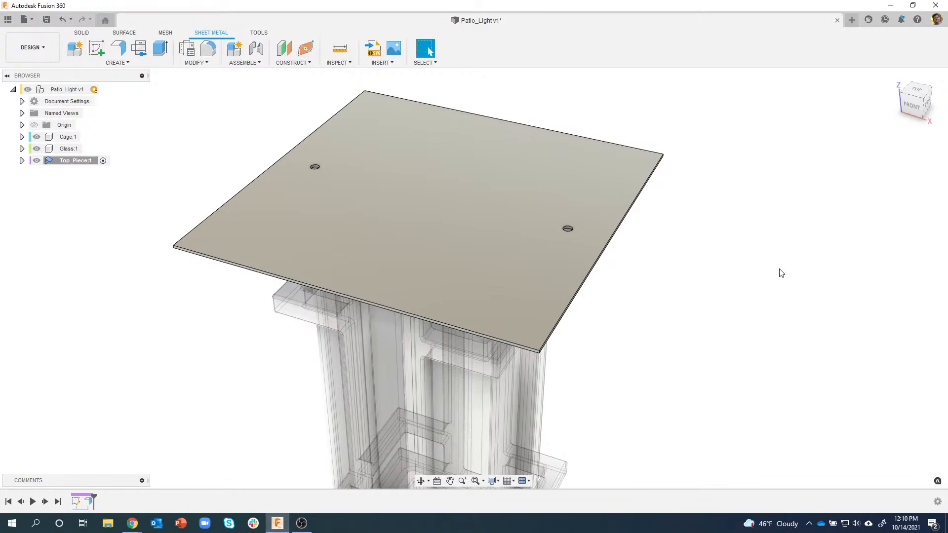
# Start a flange on all four lower edges of the top plate and extend it downward about 0.74 in
pyautogui.keyDown('shift'); pyautogui.moveTo(840, 270); pyautogui.dragTo(610, 268, button='middle'); pyautogui.keyUp('shift')
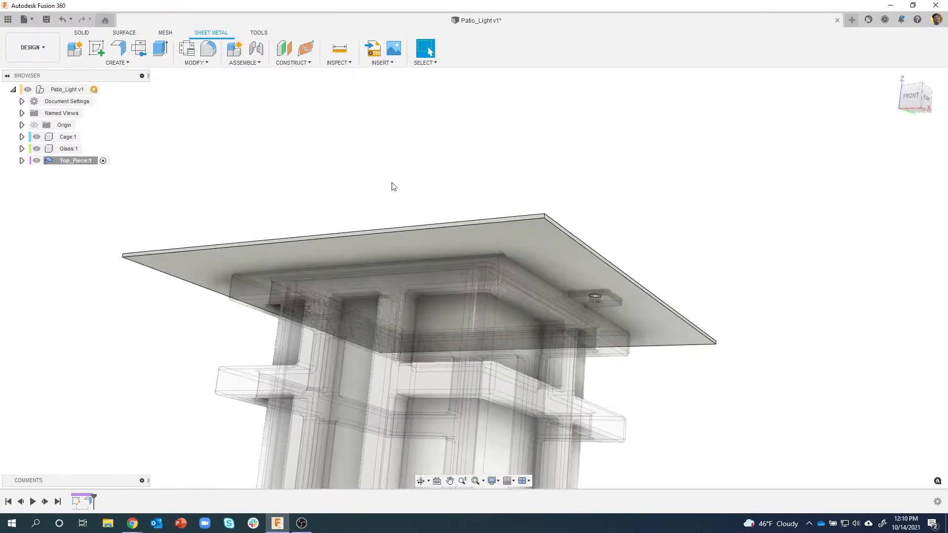
pyautogui.click(121, 52)
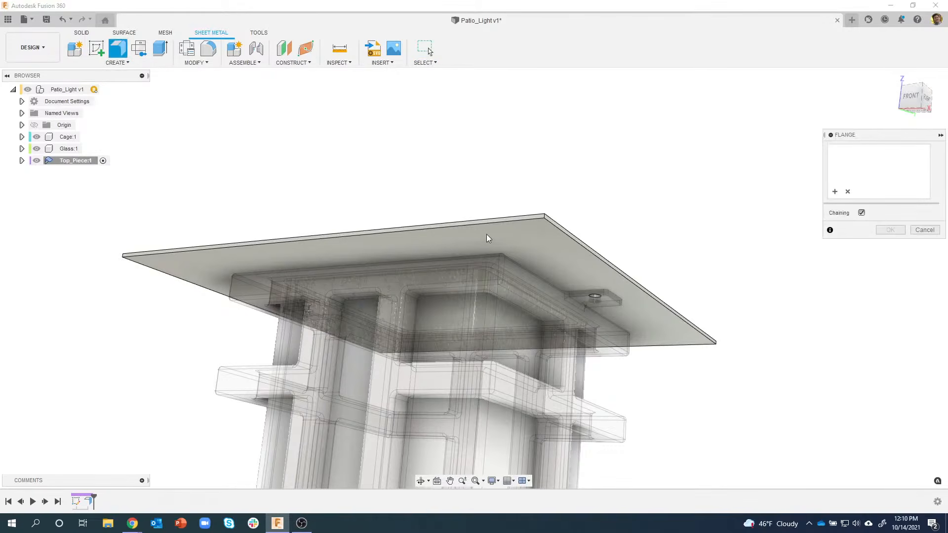
pyautogui.click(524, 240)
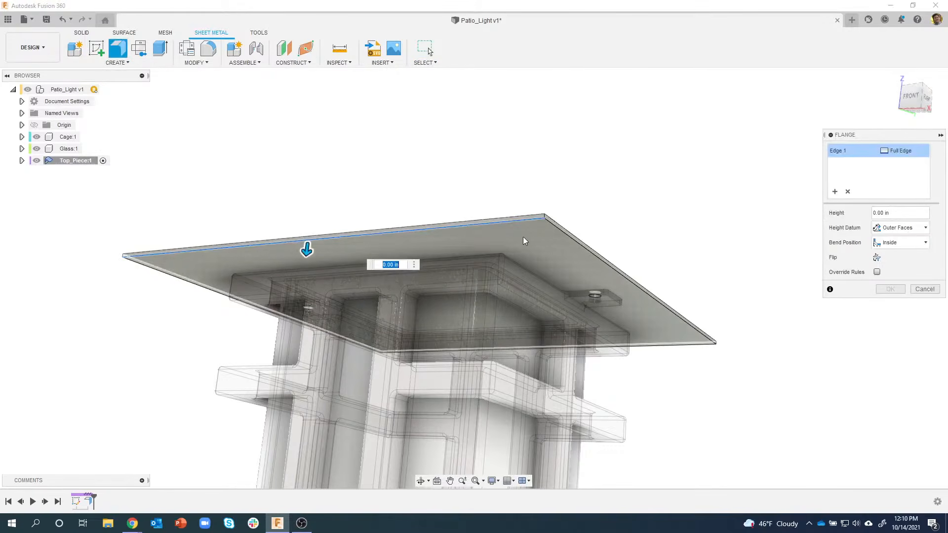
pyautogui.click(553, 235)
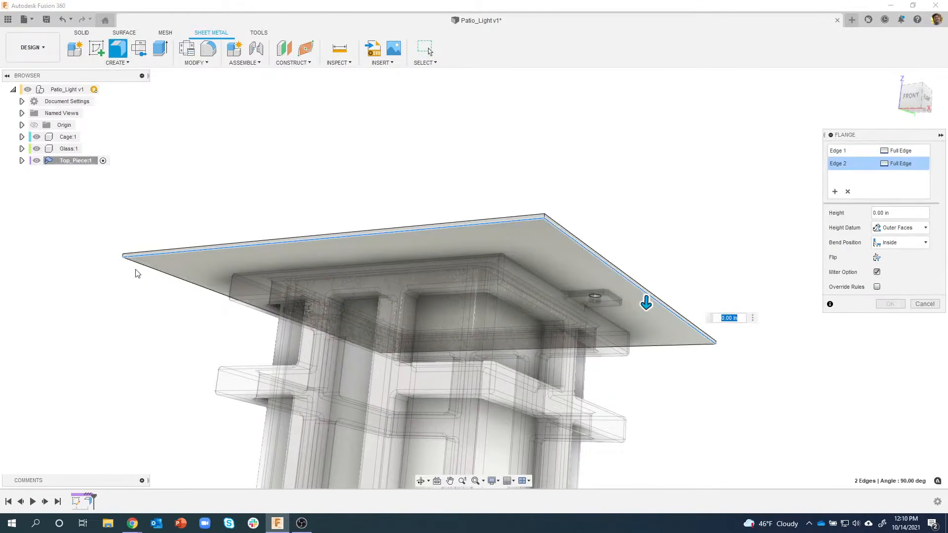
pyautogui.click(173, 277)
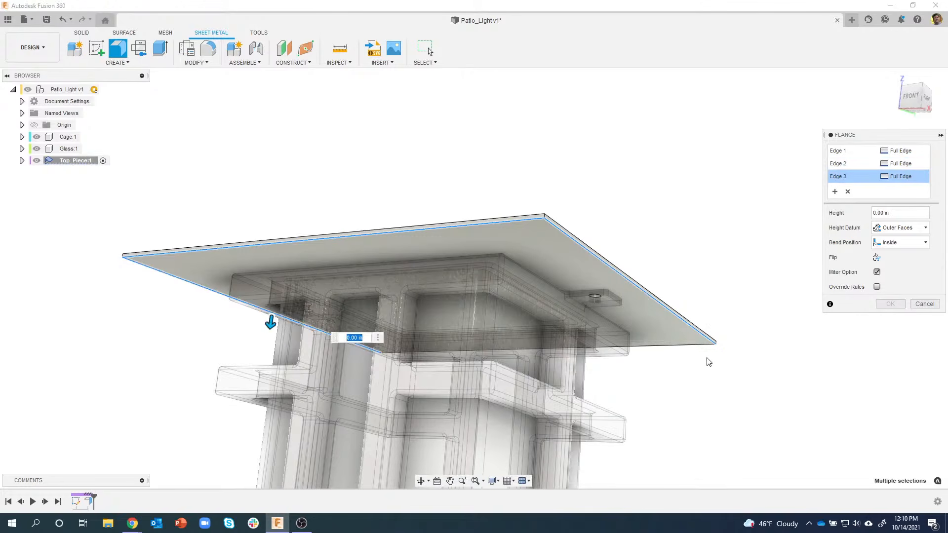
pyautogui.click(677, 346)
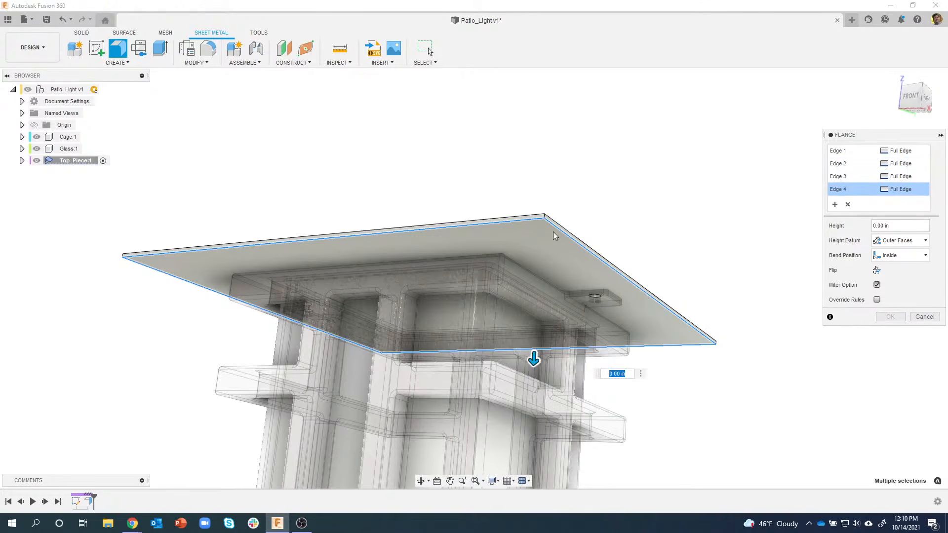
pyautogui.moveTo(534, 360); pyautogui.dragTo(532, 400)
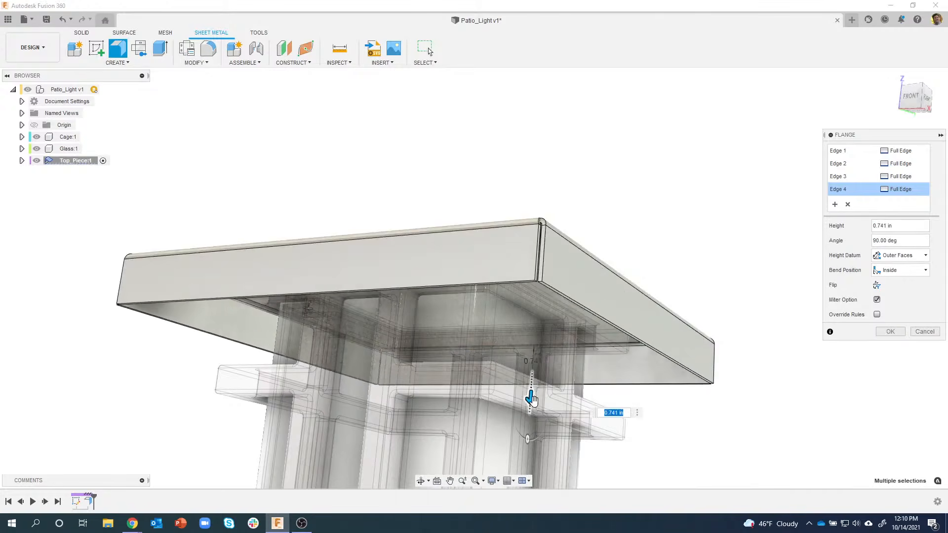
# Set the height of the four edge flanges to 0.56 in
pyautogui.keyDown('shift'); pyautogui.moveTo(655, 249); pyautogui.dragTo(564, 176, button='middle'); pyautogui.keyUp('shift')
pyautogui.scroll(3, 501, 186)
pyautogui.keyDown('shift'); pyautogui.moveTo(501, 186); pyautogui.dragTo(684, 382, button='middle'); pyautogui.keyUp('shift')
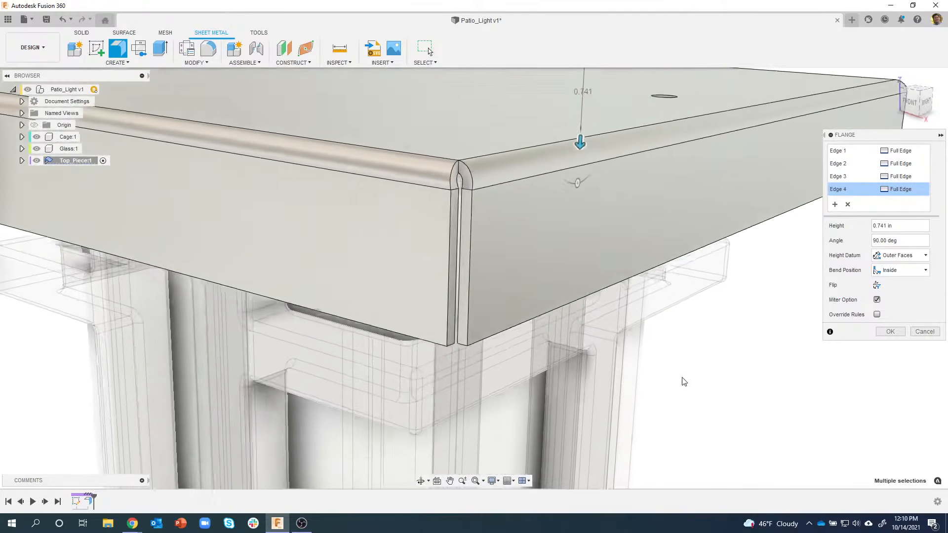
pyautogui.scroll(2, 683, 382)
pyautogui.scroll(2, 411, 233)
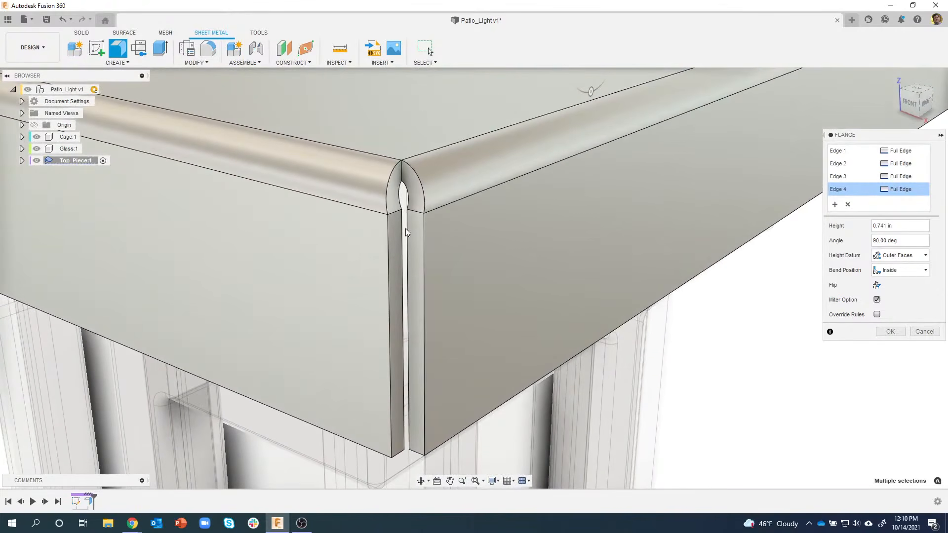
pyautogui.keyDown('shift'); pyautogui.moveTo(414, 220); pyautogui.dragTo(614, 296, button='middle'); pyautogui.keyUp('shift')
pyautogui.keyDown('shift'); pyautogui.moveTo(729, 282); pyautogui.dragTo(784, 190, button='middle'); pyautogui.keyUp('shift')
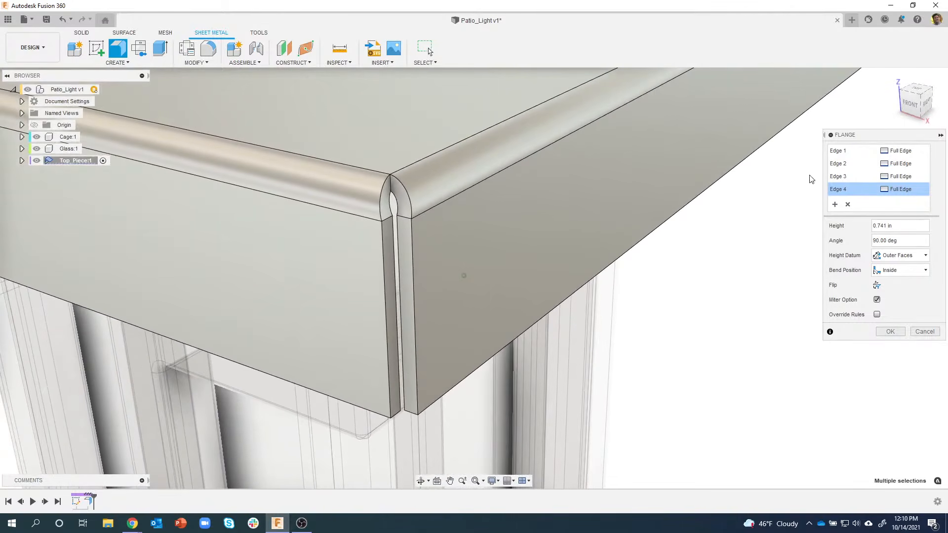
pyautogui.moveTo(877, 135); pyautogui.dragTo(794, 185)
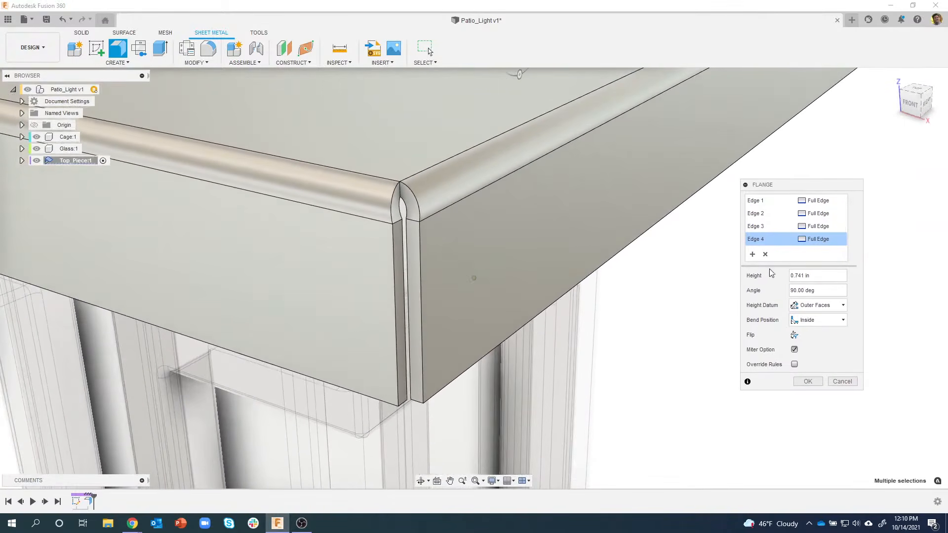
pyautogui.click(818, 277)
pyautogui.press('BackSpace')
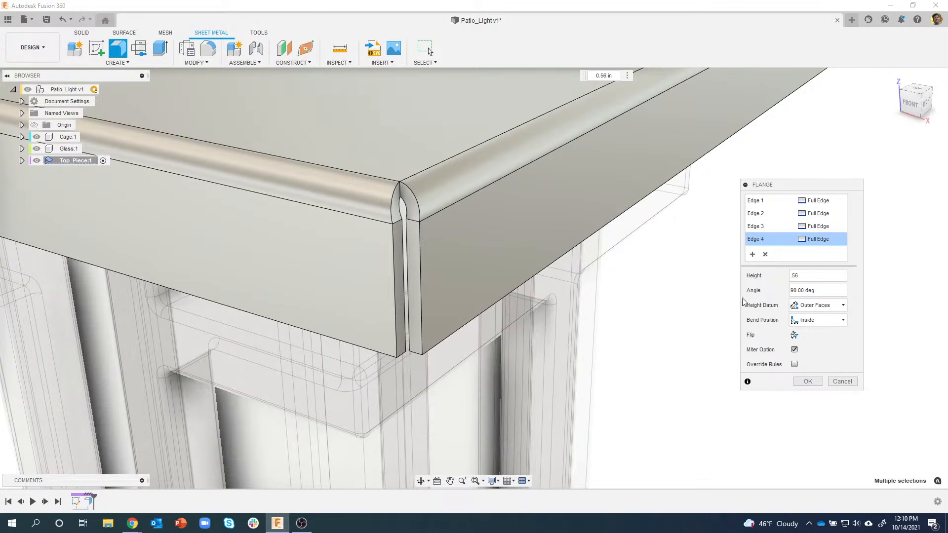
# Override the sheet metal rules for the edge flanges and set the bend relief shape to Straight
pyautogui.click(794, 365)
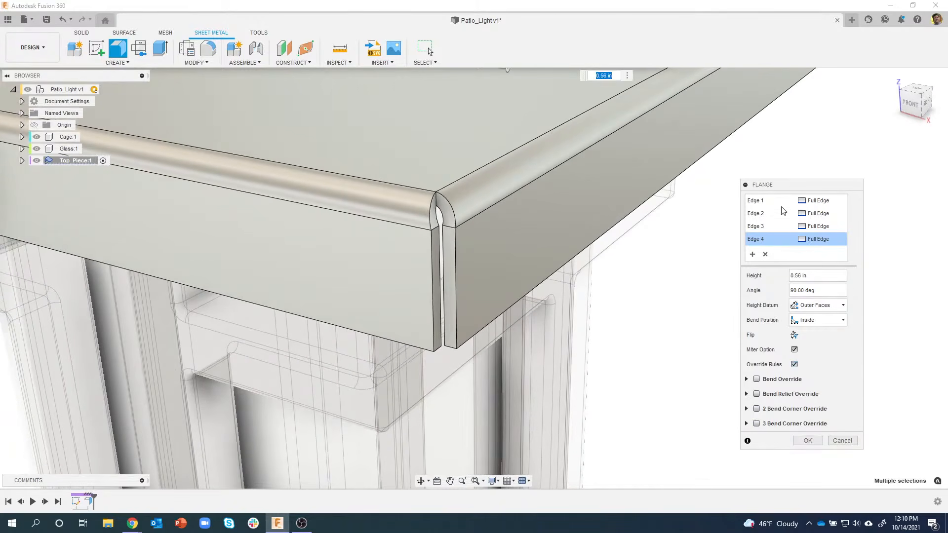
pyautogui.moveTo(789, 184); pyautogui.dragTo(790, 138)
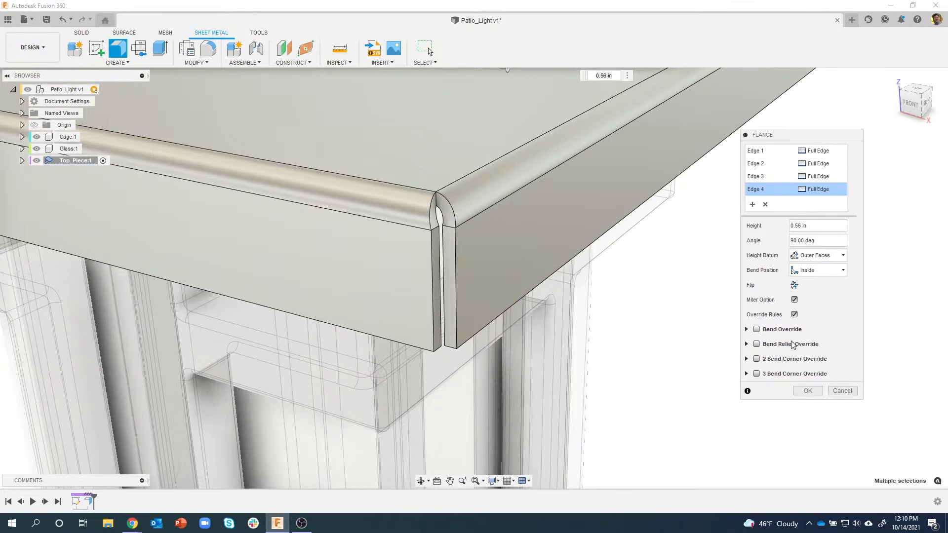
pyautogui.click(746, 344)
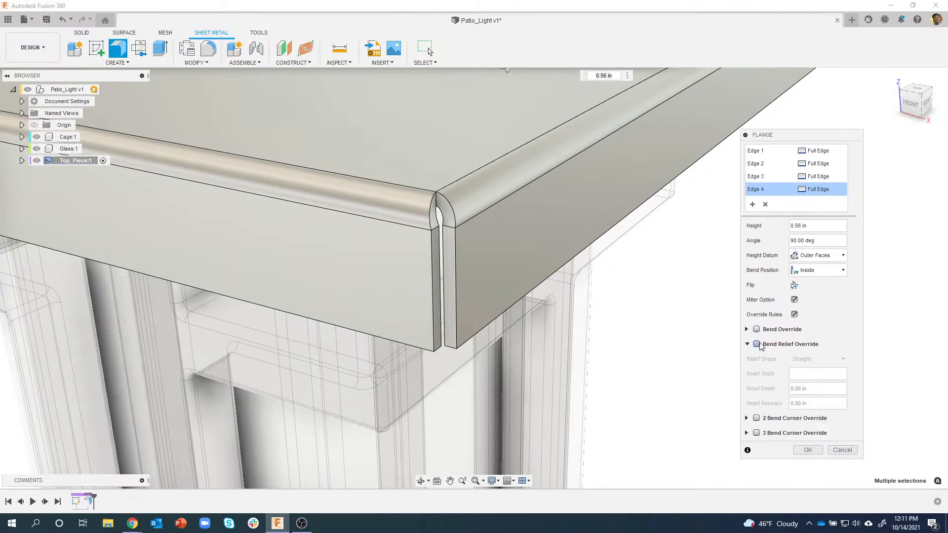
pyautogui.click(756, 345)
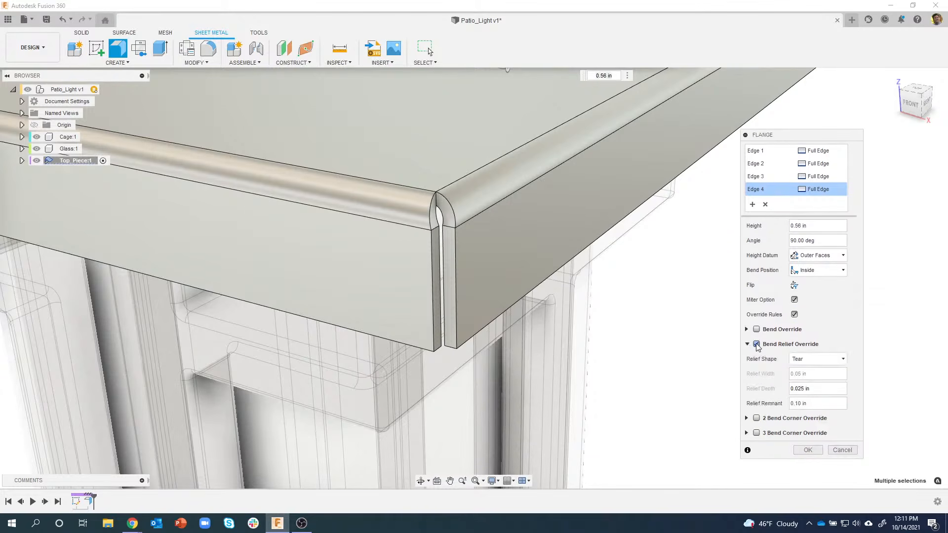
pyautogui.click(807, 360)
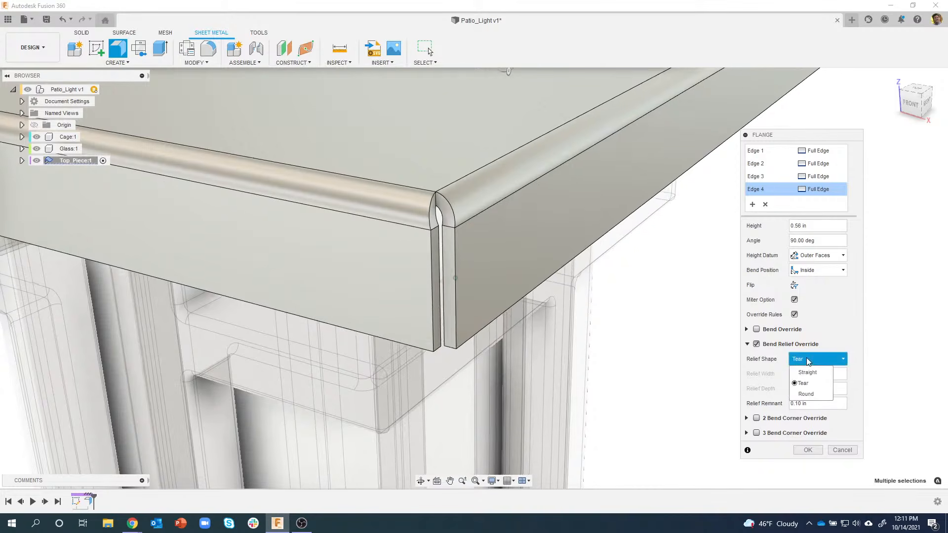
pyautogui.click(810, 373)
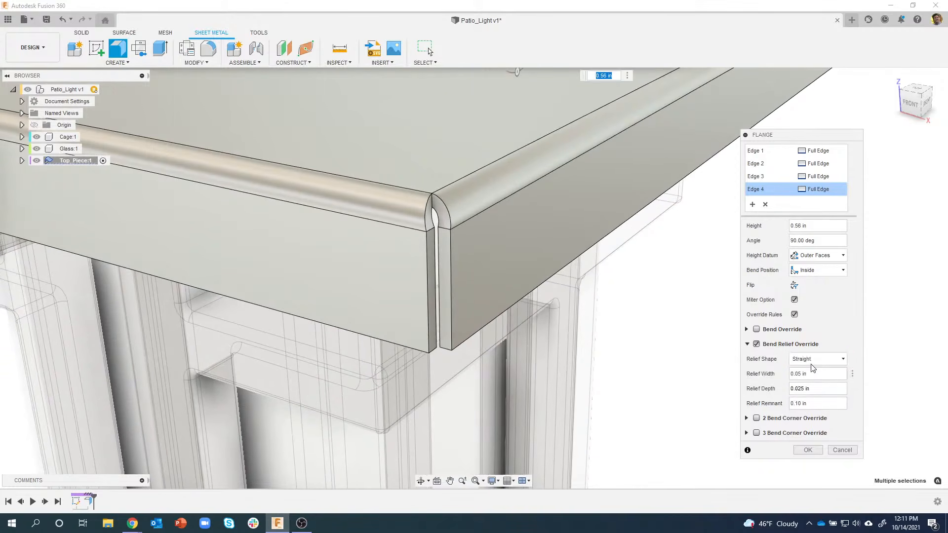
# Try the Round bend relief shape on the edge flanges, and turn off the bend relief override
pyautogui.click(817, 359)
pyautogui.click(812, 393)
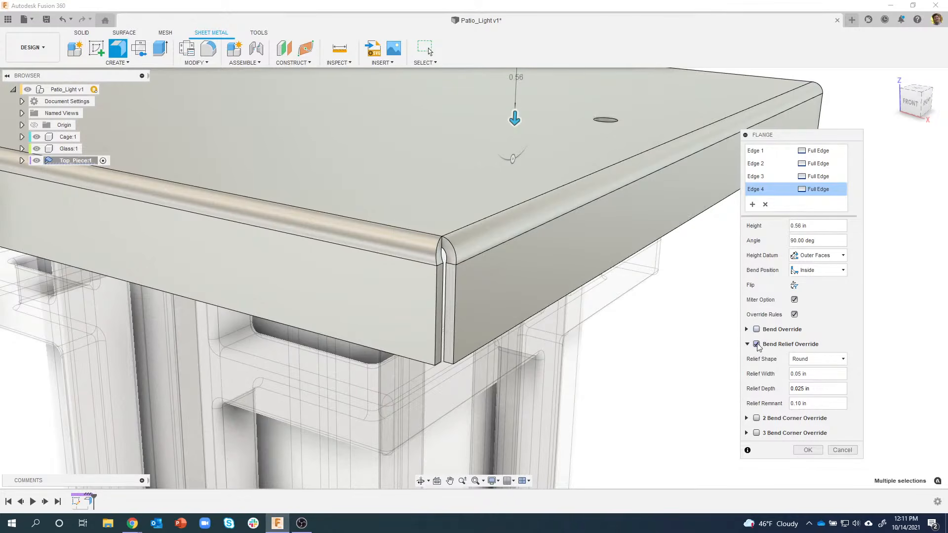
pyautogui.click(756, 344)
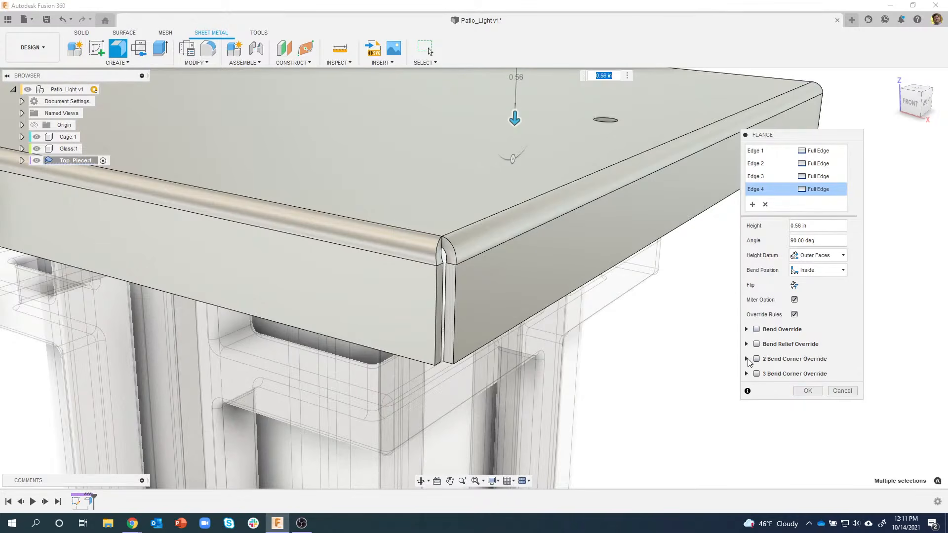
# Override the two-bend corner relief of the edge flanges and try the Round, Square and Tear relief shapes
pyautogui.click(747, 359)
pyautogui.click(756, 359)
pyautogui.click(814, 374)
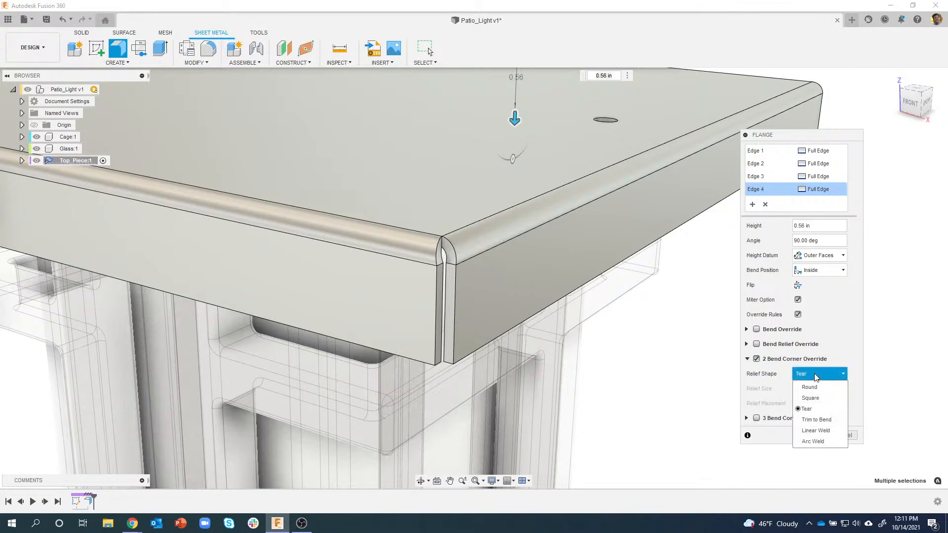
pyautogui.click(816, 387)
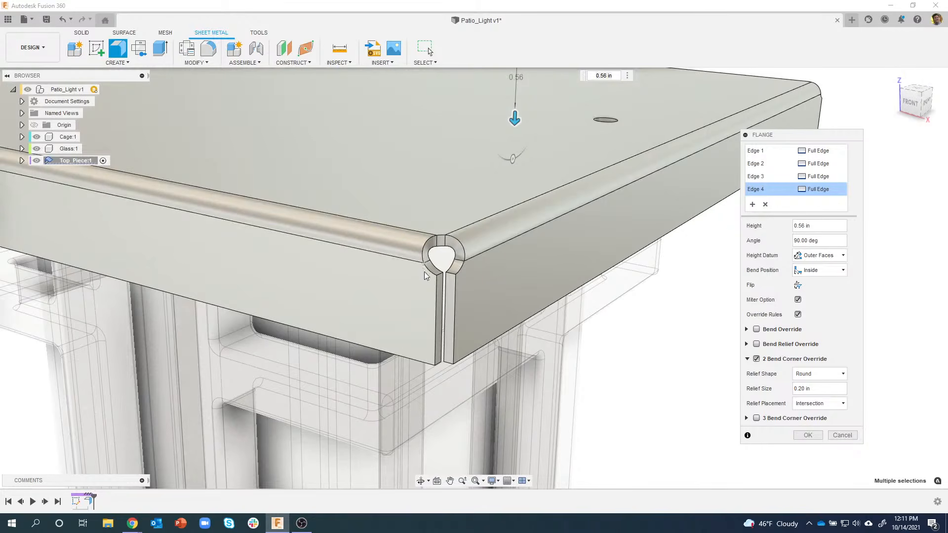
pyautogui.click(819, 373)
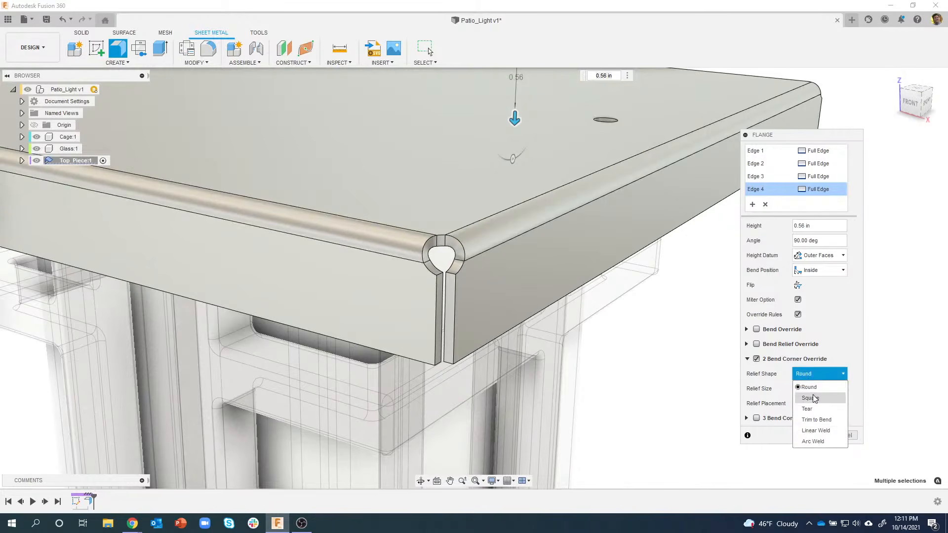
pyautogui.click(810, 398)
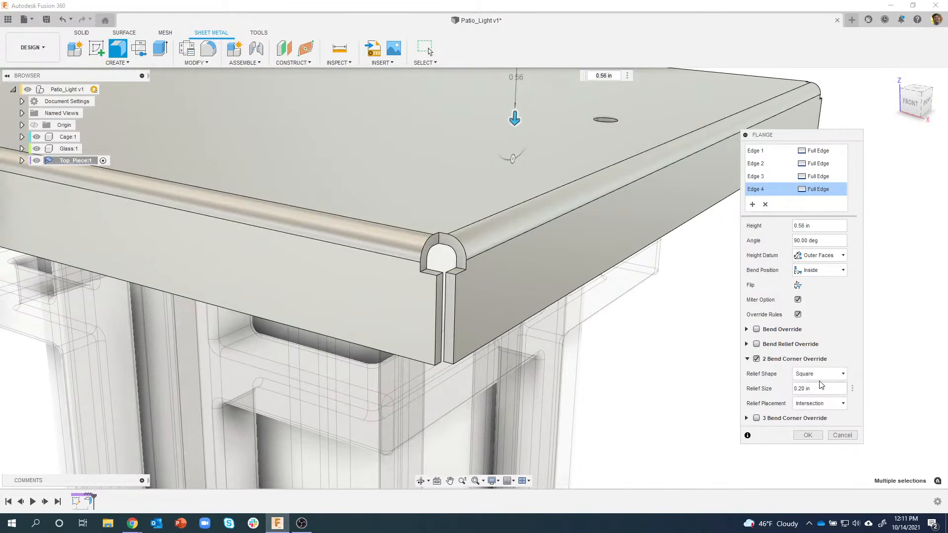
pyautogui.click(819, 374)
pyautogui.click(809, 412)
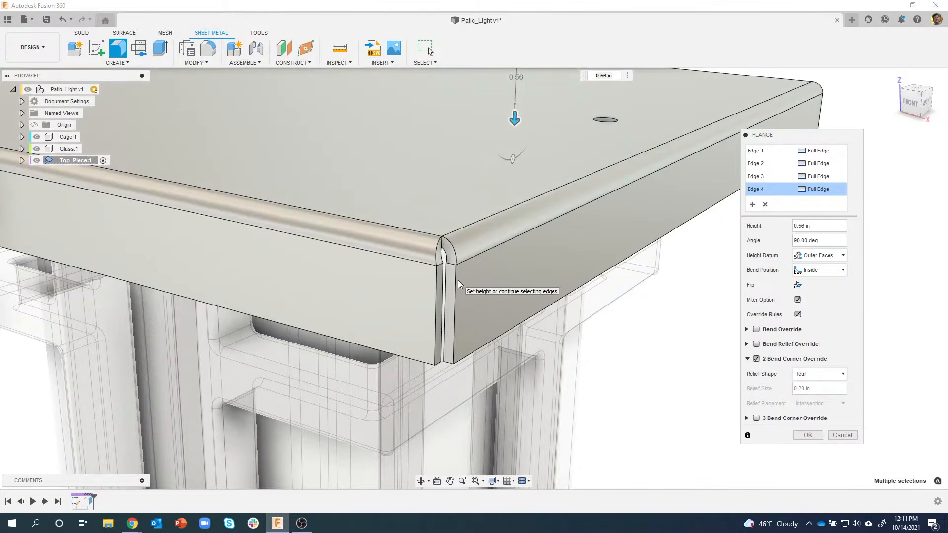
pyautogui.keyDown('shift'); pyautogui.moveTo(459, 284); pyautogui.dragTo(535, 327, button='middle'); pyautogui.keyUp('shift')
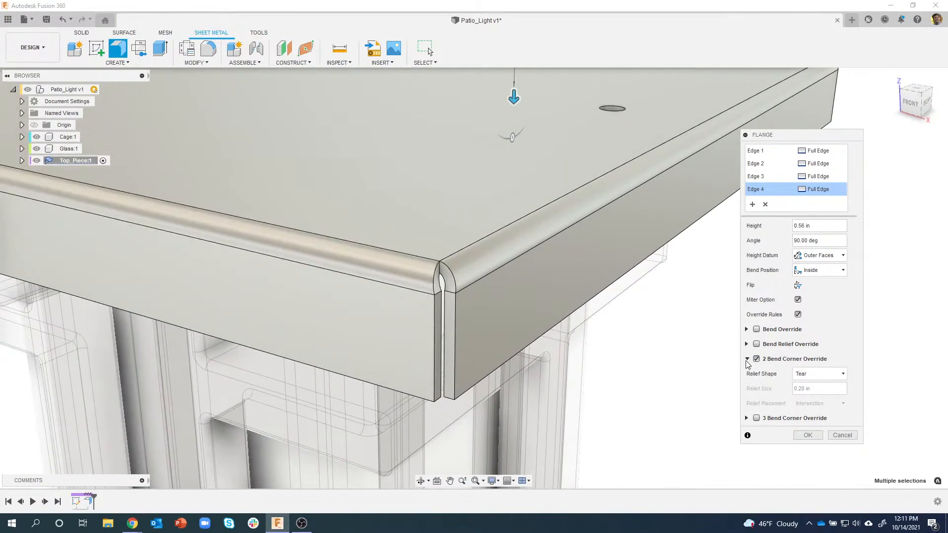
# Compare the Round corner relief with Tear at the front corner of the flanges, and restore Tear
pyautogui.click(817, 374)
pyautogui.click(809, 388)
pyautogui.keyDown('shift'); pyautogui.moveTo(646, 380); pyautogui.dragTo(882, 347, button='middle'); pyautogui.keyUp('shift')
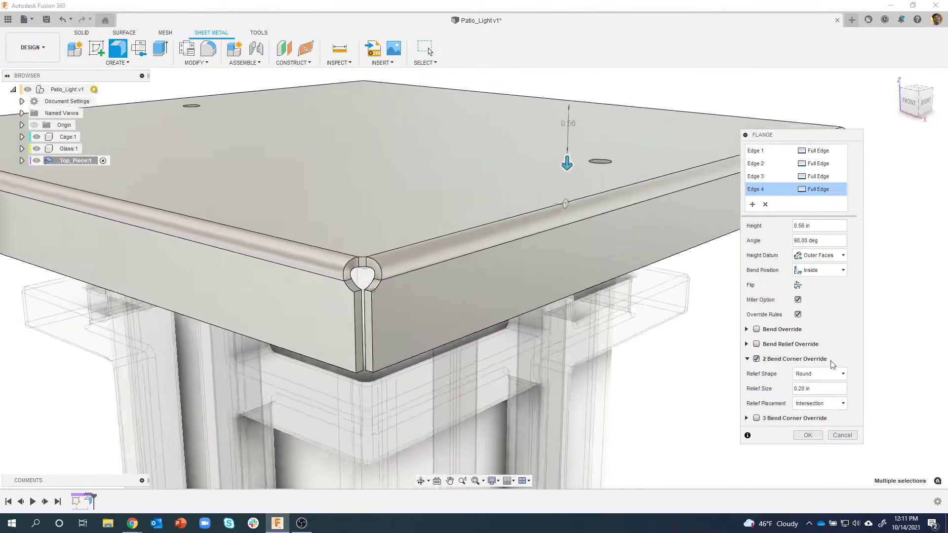
pyautogui.click(824, 375)
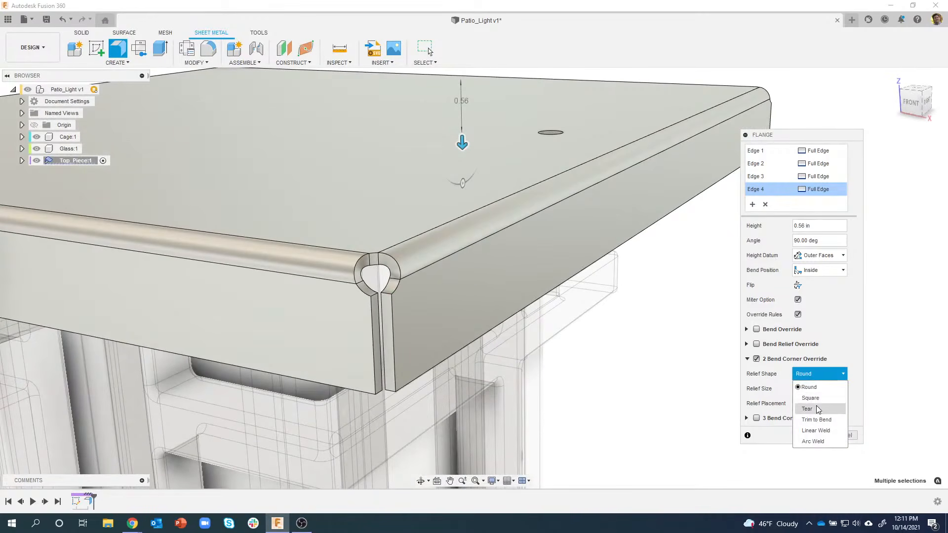
pyautogui.click(810, 409)
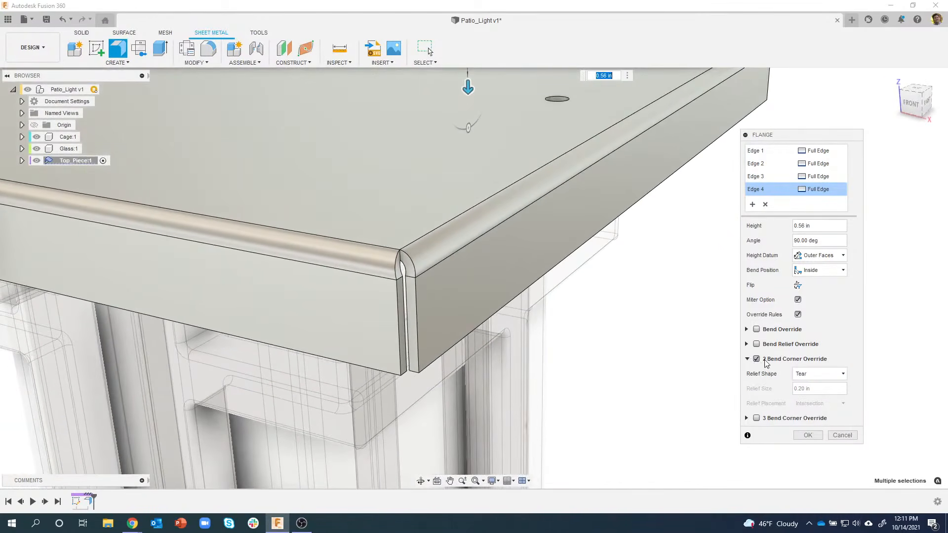
# Turn off the sheet metal rule overrides and create the four edge flanges
pyautogui.click(798, 315)
pyautogui.keyDown('shift'); pyautogui.moveTo(451, 294); pyautogui.dragTo(842, 393, button='middle'); pyautogui.keyUp('shift')
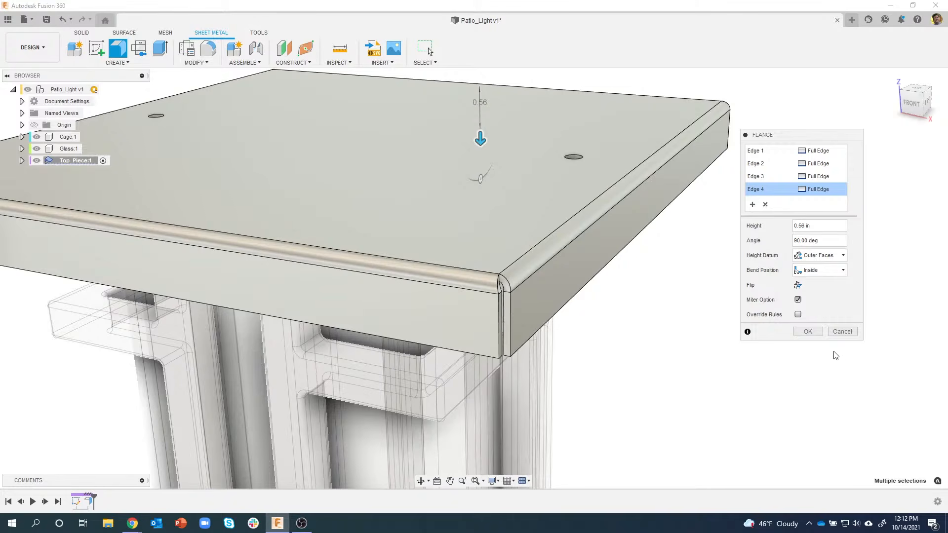
pyautogui.click(807, 331)
# Create and activate an internal Standard component named Top_Mount under the root Patio_Light assembly
pyautogui.keyDown('shift'); pyautogui.moveTo(787, 334); pyautogui.dragTo(61, 169, button='middle'); pyautogui.keyUp('shift')
pyautogui.keyDown('shift'); pyautogui.moveTo(228, 318); pyautogui.dragTo(222, 288, button='middle'); pyautogui.keyUp('shift')
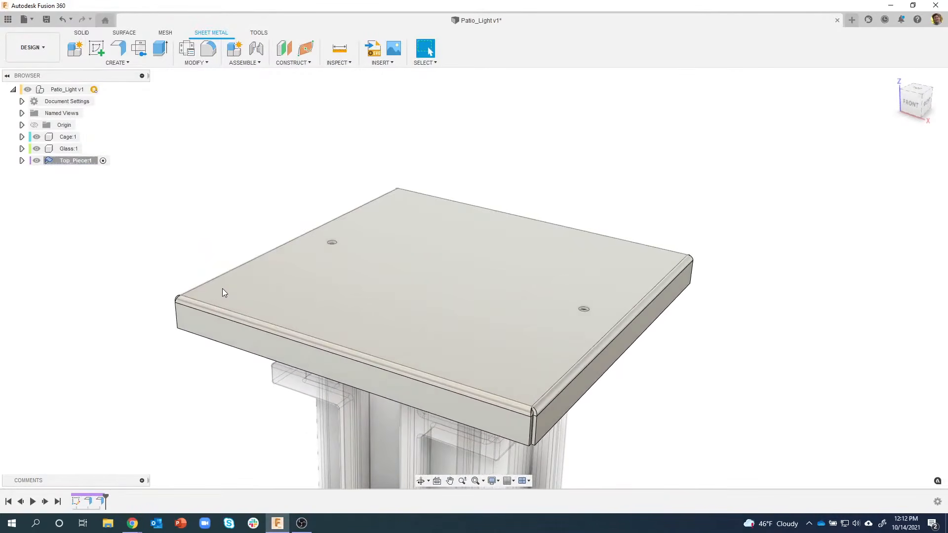
pyautogui.rightClick(58, 91)
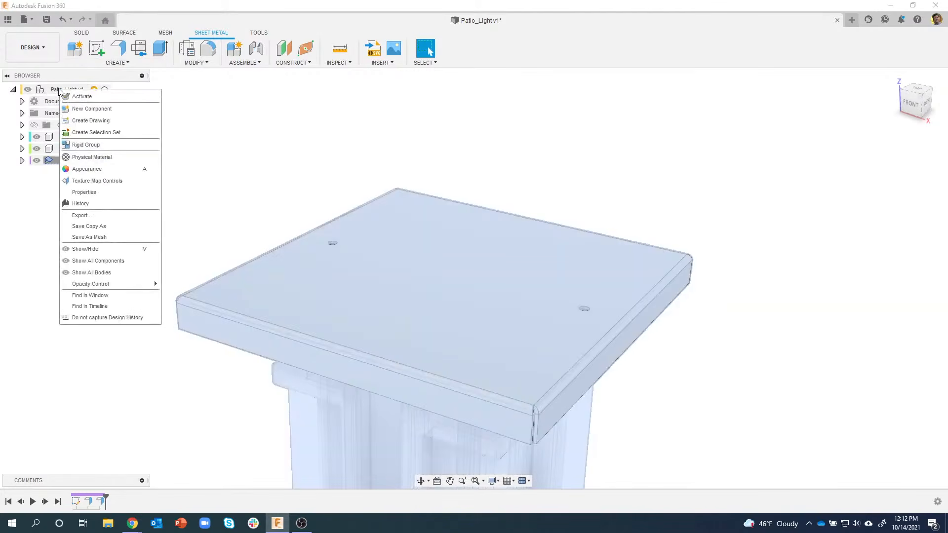
pyautogui.click(91, 109)
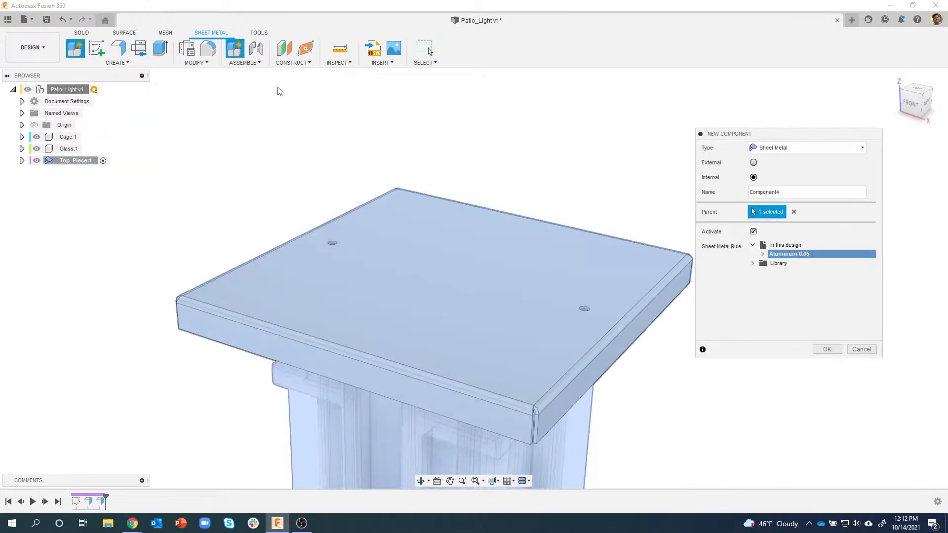
pyautogui.click(782, 148)
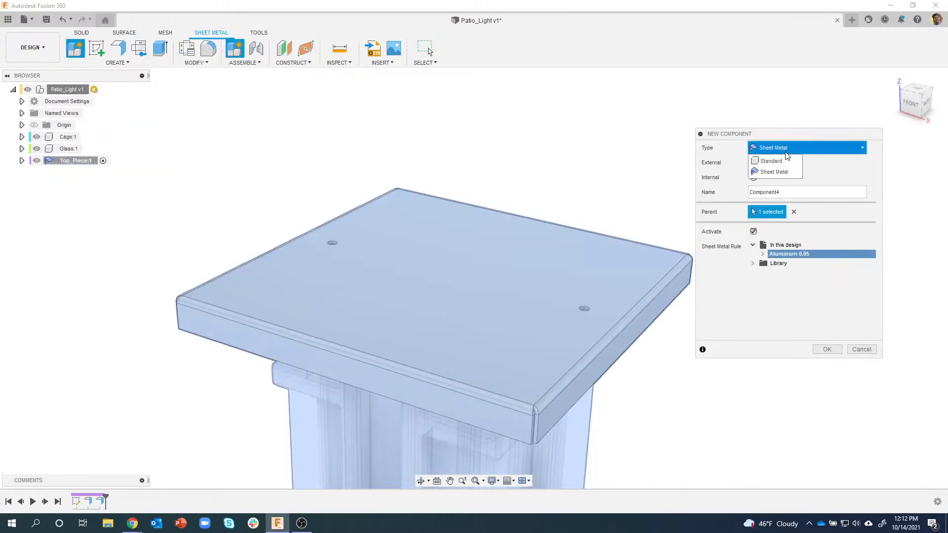
pyautogui.click(780, 161)
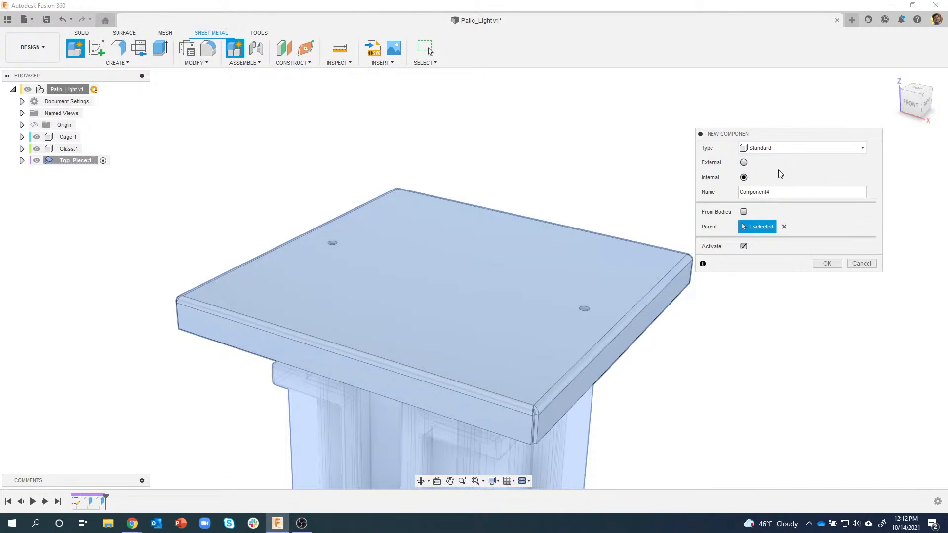
pyautogui.click(778, 193)
pyautogui.doubleClick(774, 193)
pyautogui.write('Top_Mou')
pyautogui.press('Return')
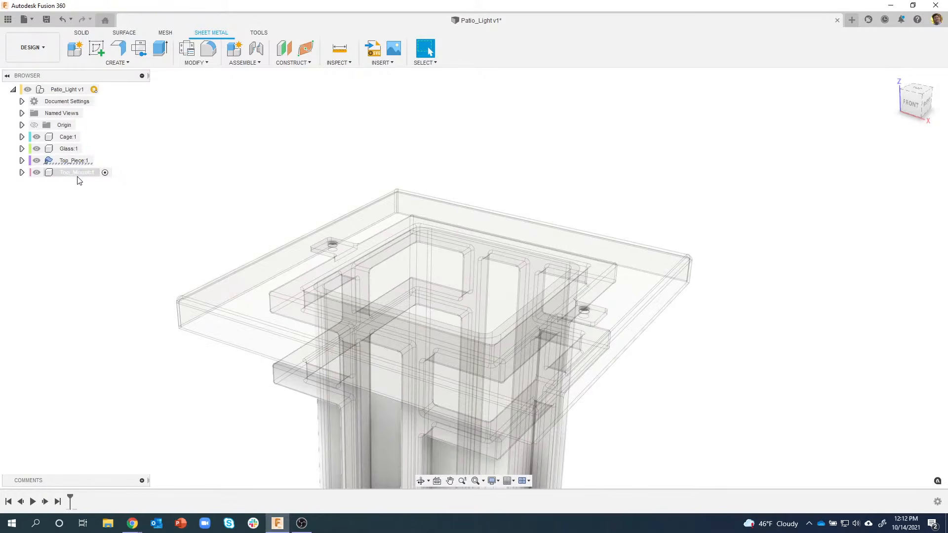
# Start a sketch on the top face of the sheet metal top piece
pyautogui.keyDown('shift'); pyautogui.moveTo(252, 170); pyautogui.dragTo(417, 205, button='middle'); pyautogui.keyUp('shift')
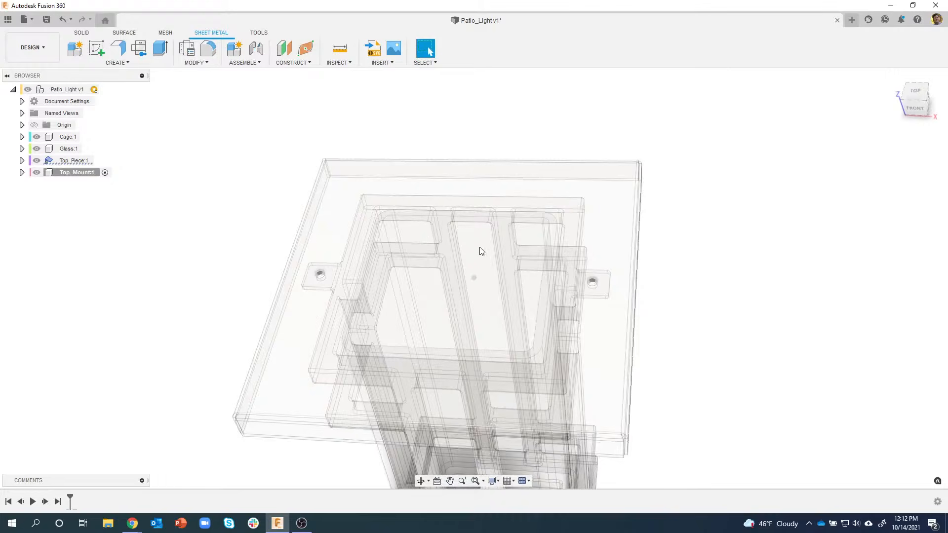
pyautogui.keyDown('shift'); pyautogui.moveTo(478, 253); pyautogui.dragTo(488, 265, button='middle'); pyautogui.keyUp('shift')
pyautogui.click(488, 266)
pyautogui.rightClick(487, 266)
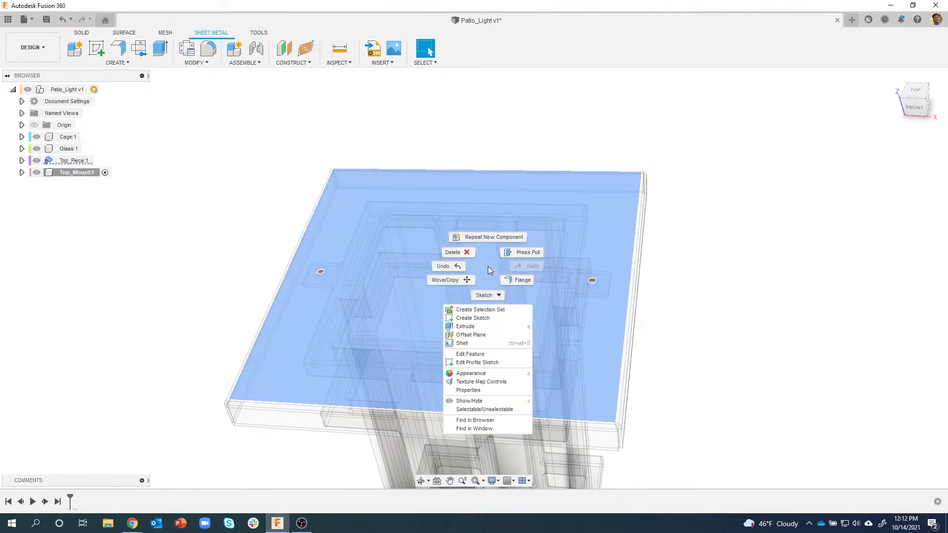
pyautogui.click(475, 320)
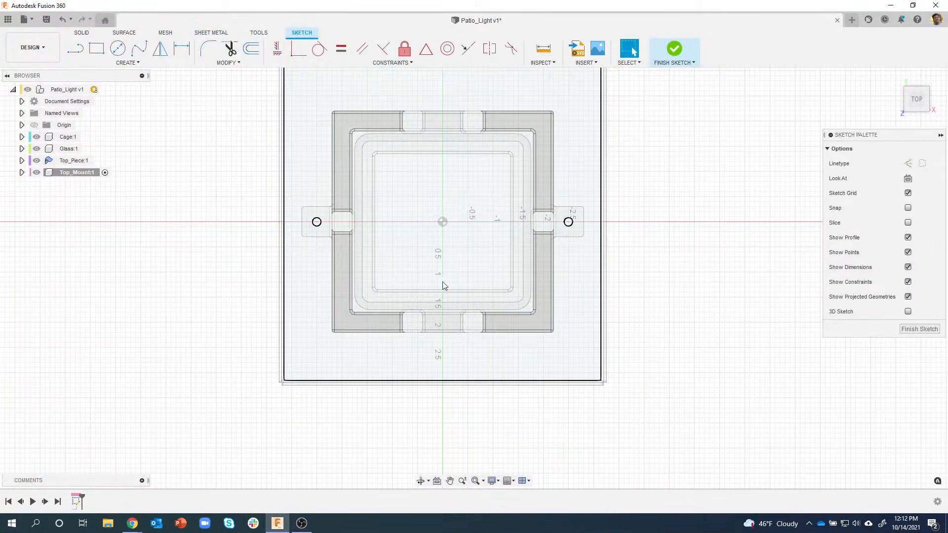
pyautogui.press('r')
pyautogui.moveTo(484, 197); pyautogui.dragTo(474, 226, button='middle')
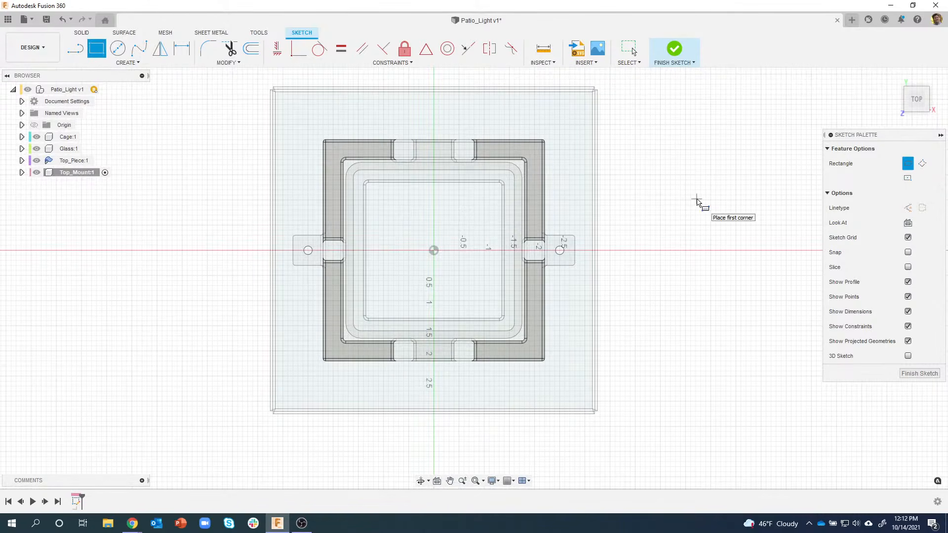
pyautogui.press('Escape')
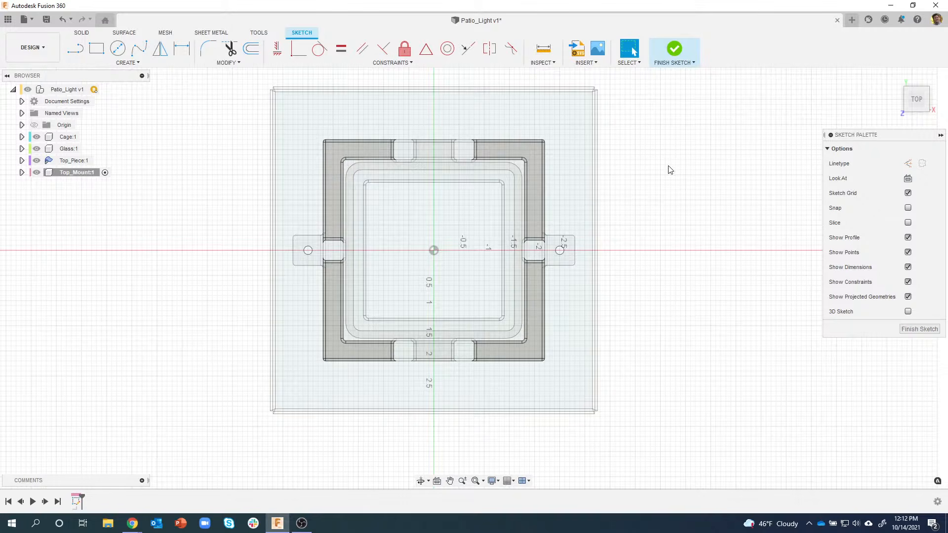
pyautogui.rightClick(667, 174)
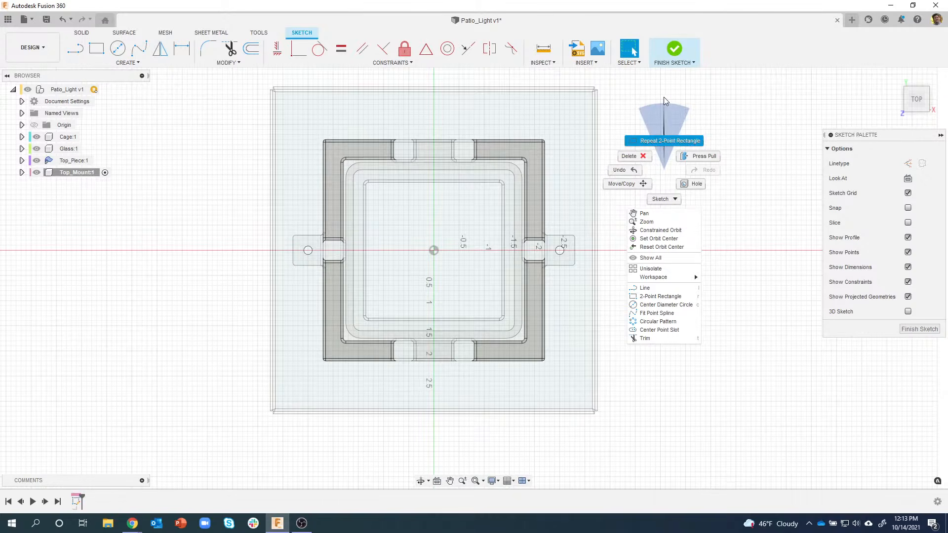
pyautogui.click(665, 200)
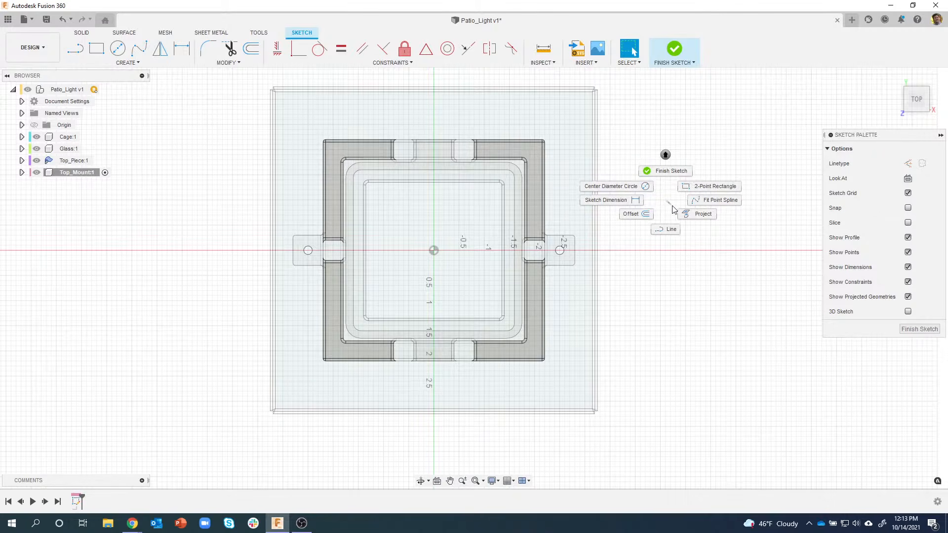
pyautogui.press('Escape')
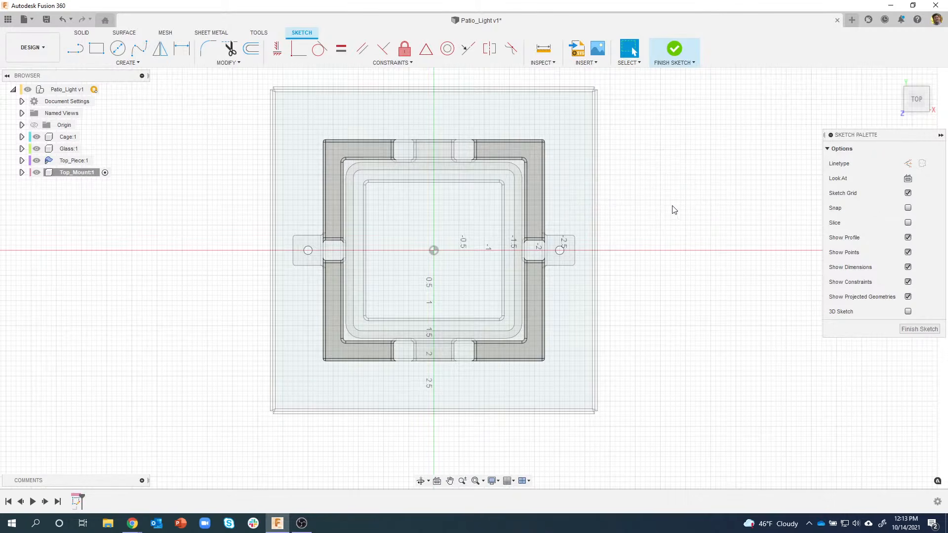
pyautogui.rightClick(649, 130)
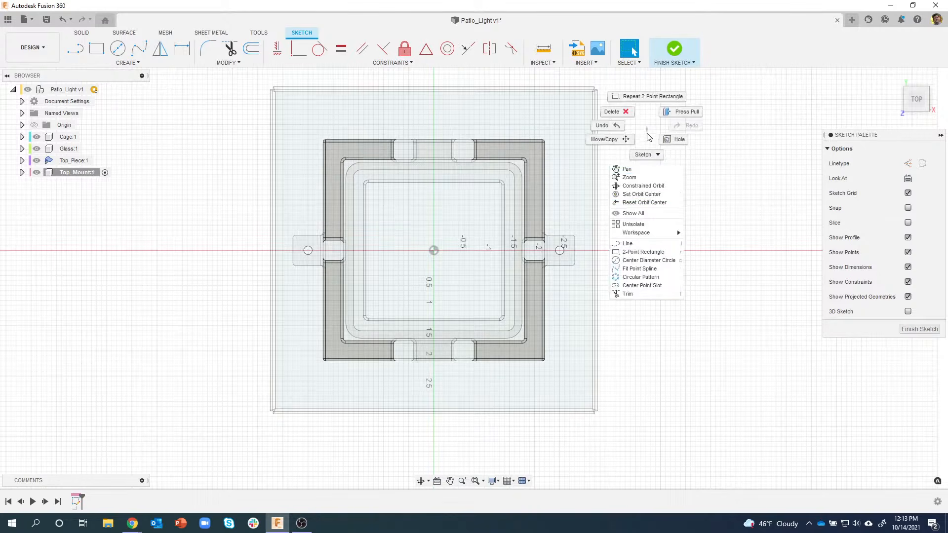
pyautogui.click(740, 191)
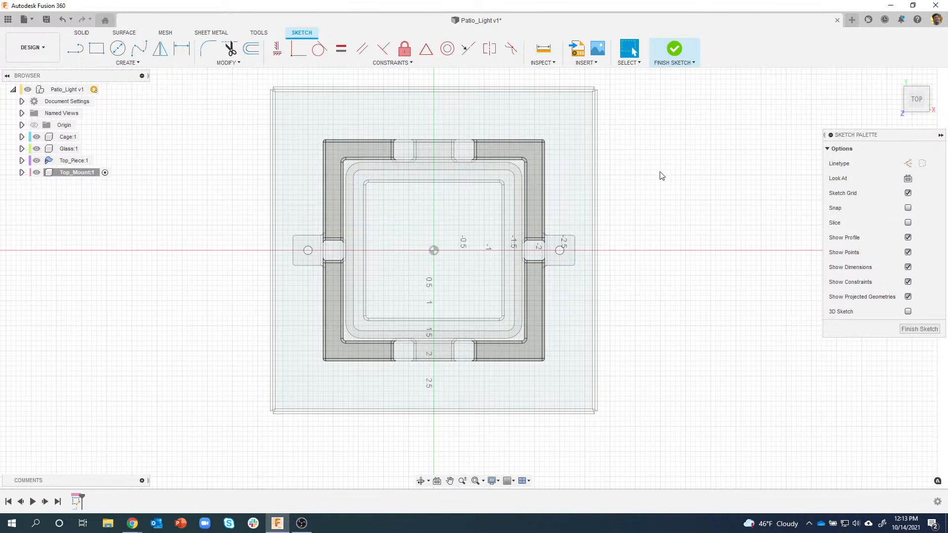
pyautogui.moveTo(650, 140)
pyautogui.mouseDown(button='right')
pyautogui.moveTo(656, 205)
pyautogui.moveTo(683, 224)
pyautogui.moveTo(725, 170)
pyautogui.mouseUp(button='right')
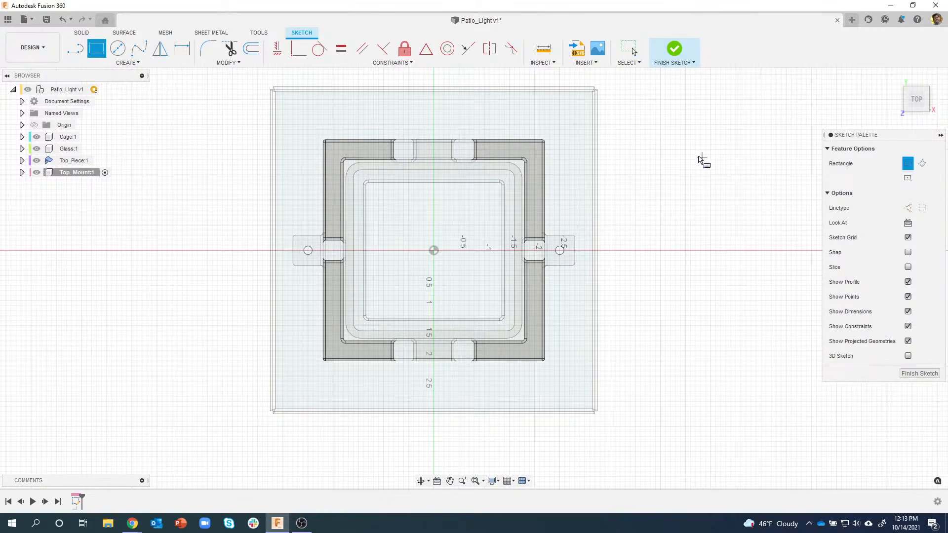
pyautogui.moveTo(693, 134)
pyautogui.mouseDown(button='right')
pyautogui.moveTo(703, 227)
pyautogui.moveTo(636, 140)
pyautogui.mouseUp(button='right')
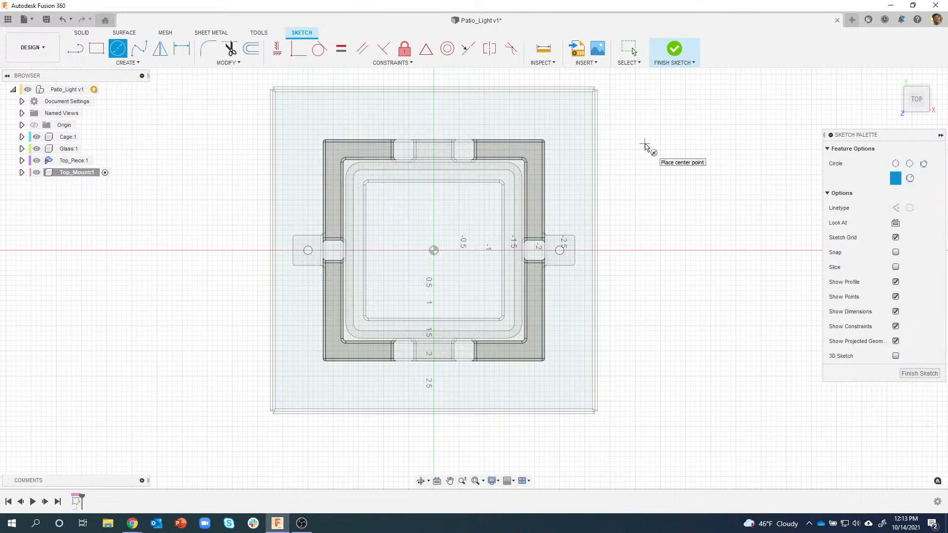
pyautogui.moveTo(667, 131); pyautogui.dragTo(668, 231, button='right')
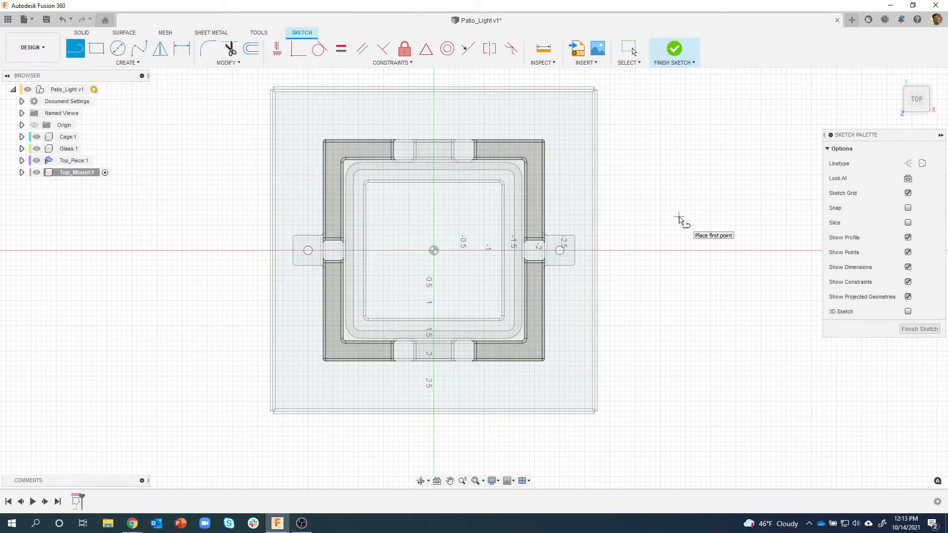
pyautogui.press('Escape')
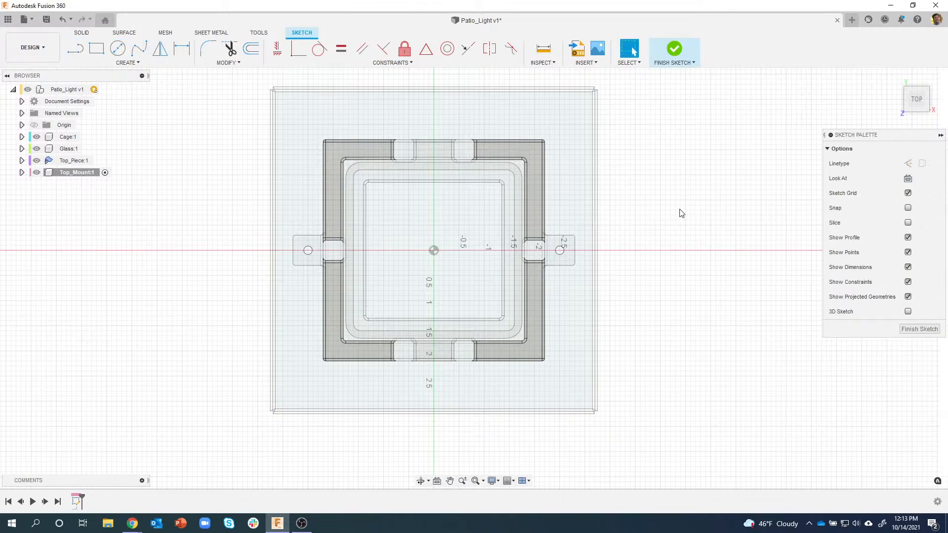
pyautogui.rightClick(679, 153)
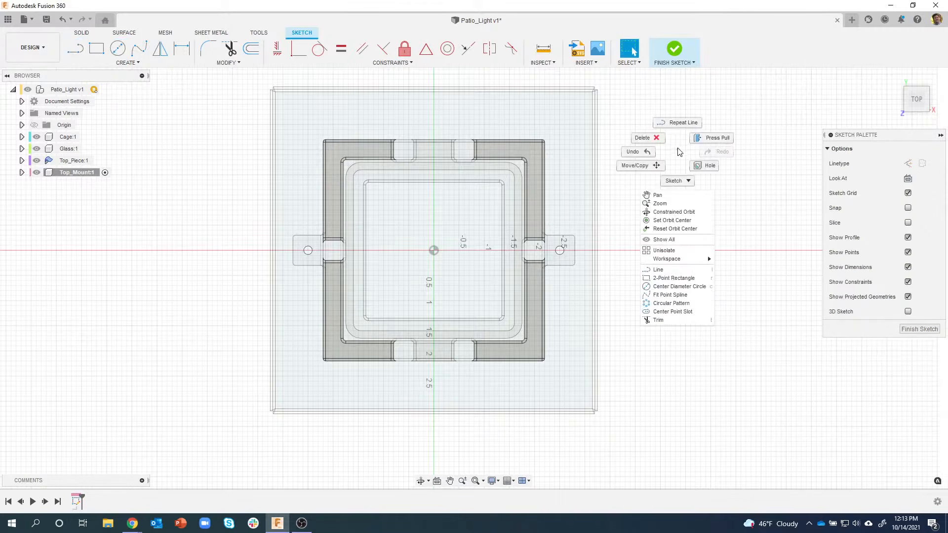
pyautogui.click(678, 181)
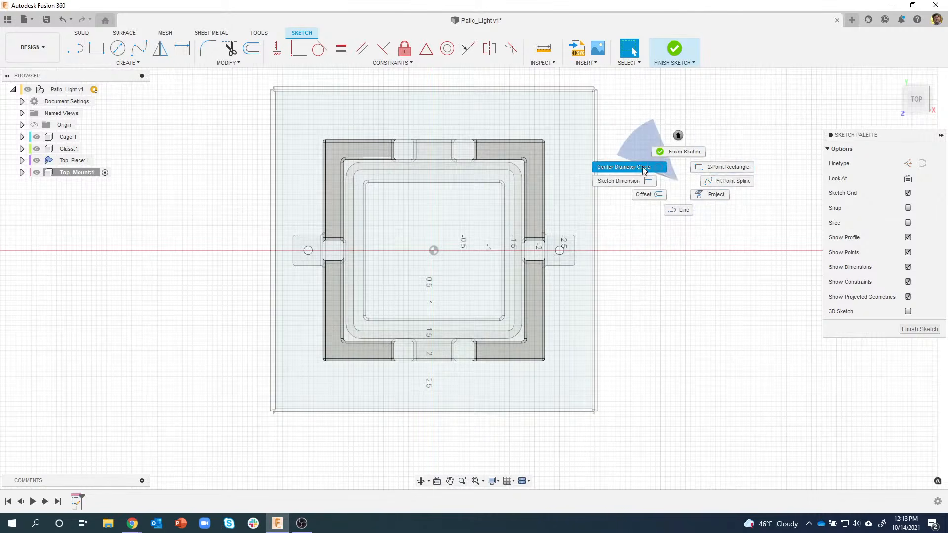
pyautogui.click(689, 224)
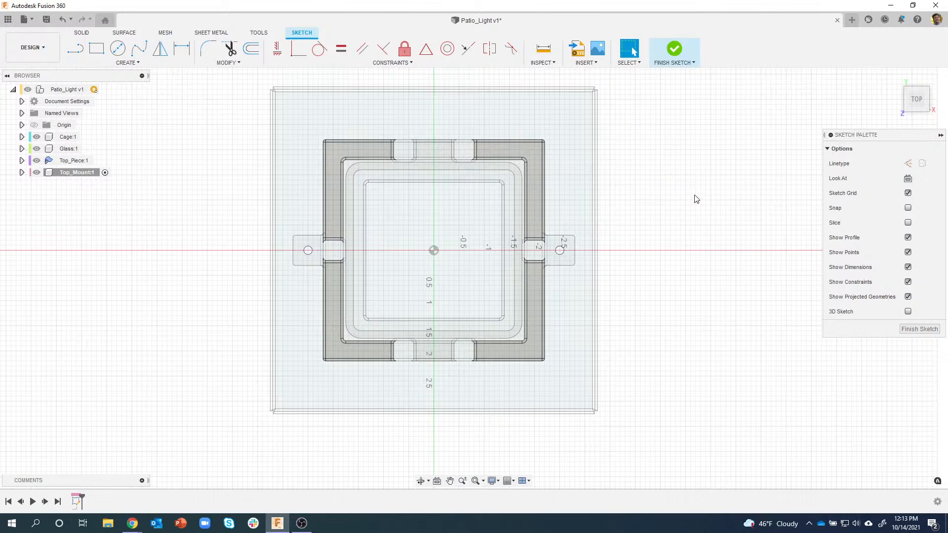
# Sketch a center rectangle on the origin with a vertical side of 0.8 in
pyautogui.moveTo(666, 138)
pyautogui.mouseDown(button='right')
pyautogui.moveTo(681, 237)
pyautogui.moveTo(729, 173)
pyautogui.mouseUp(button='right')
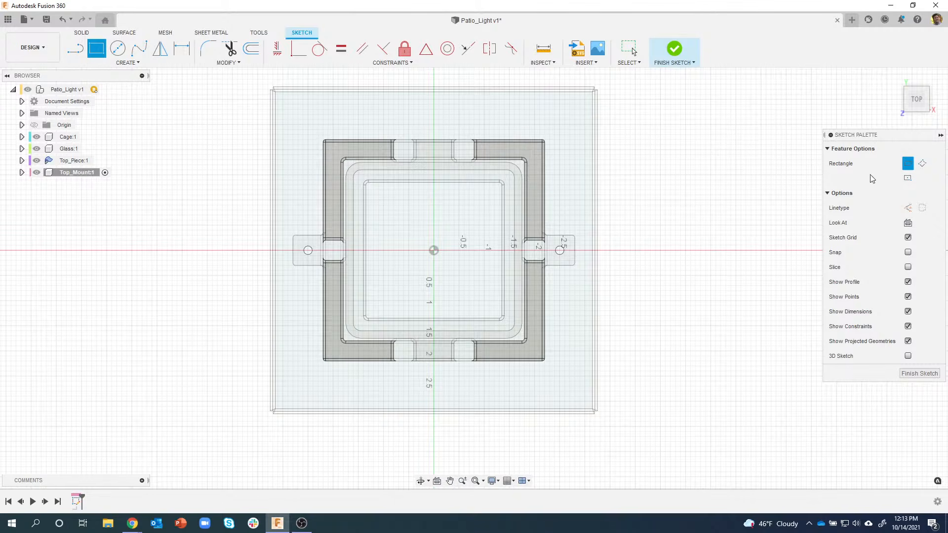
pyautogui.click(908, 178)
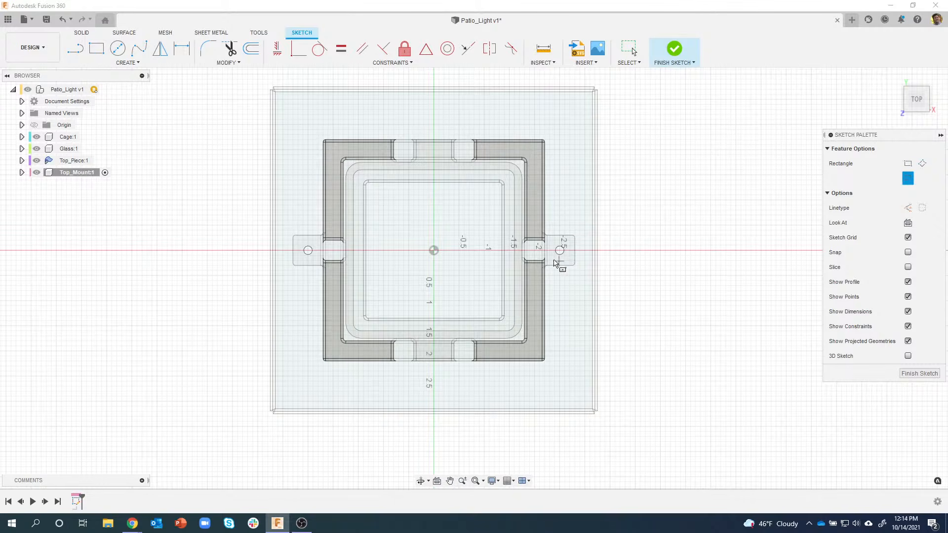
pyautogui.click(433, 251)
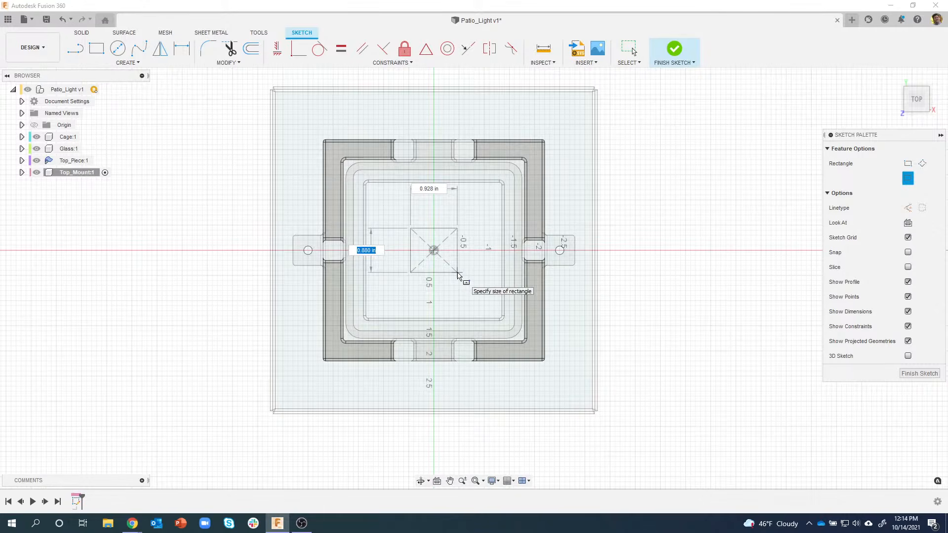
pyautogui.write('.8')
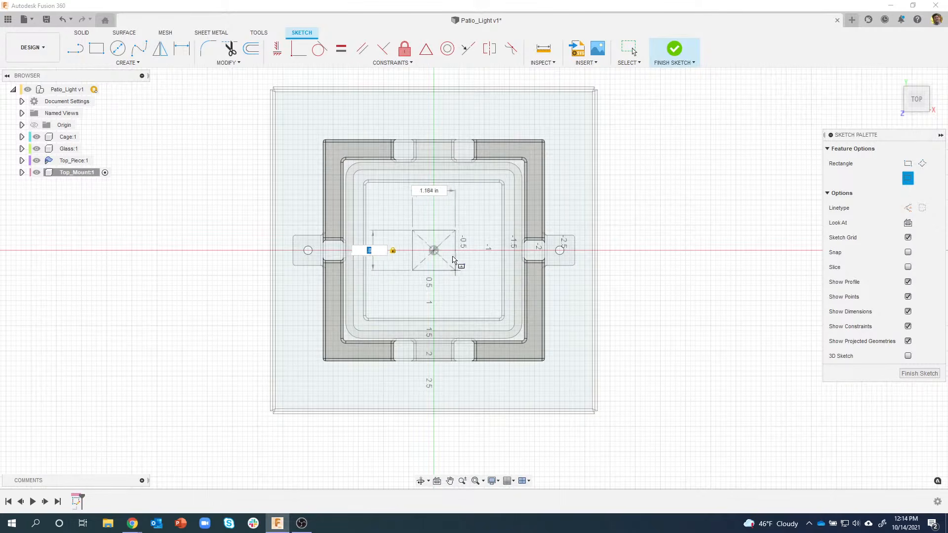
pyautogui.click(443, 261)
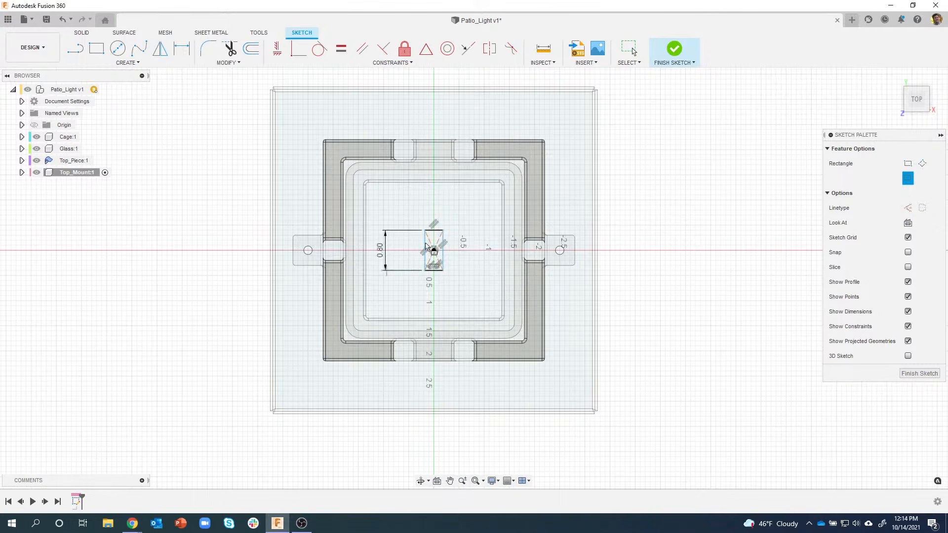
# Make the rectangle square by constraining its adjacent sides equal, and finish the sketch
pyautogui.click(340, 48)
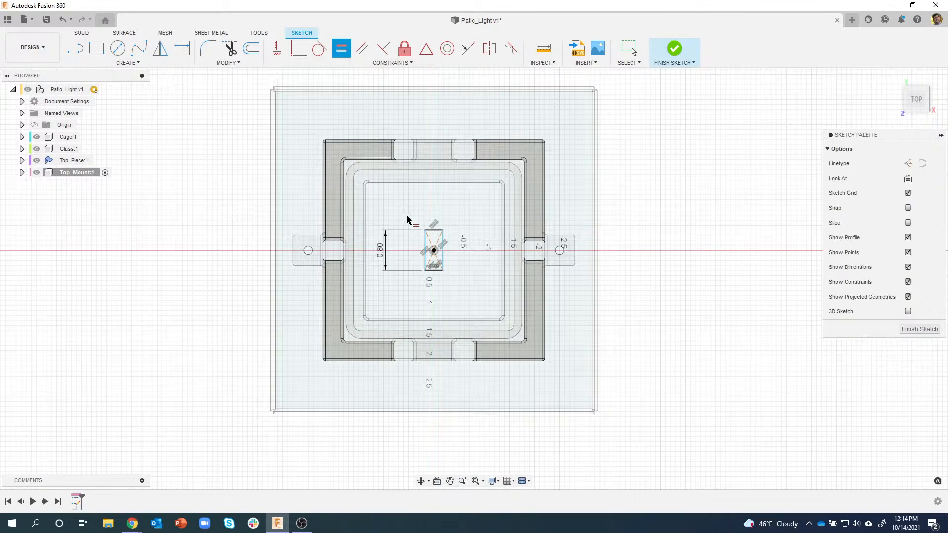
pyautogui.click(434, 231)
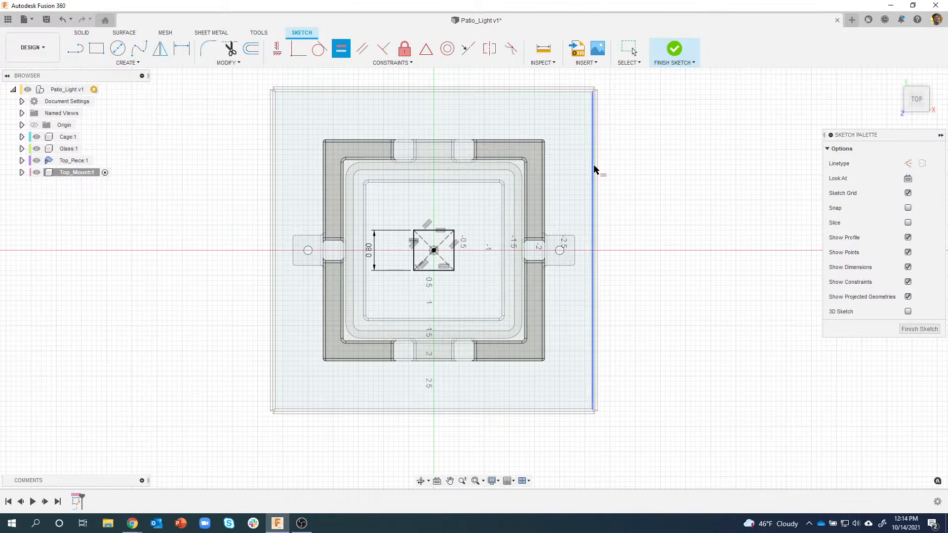
pyautogui.click(675, 51)
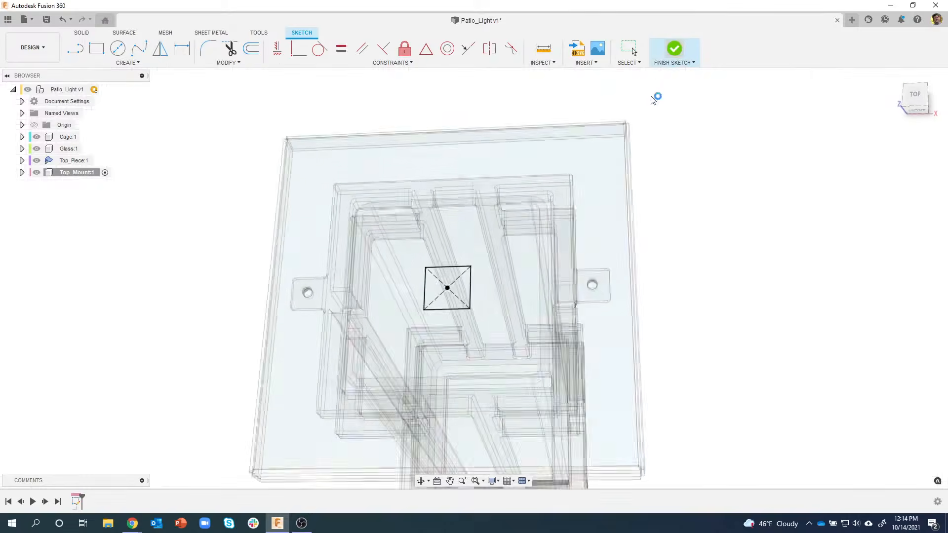
# Extrude the square profile 0.8 in upward as a new body
pyautogui.rightClick(448, 285)
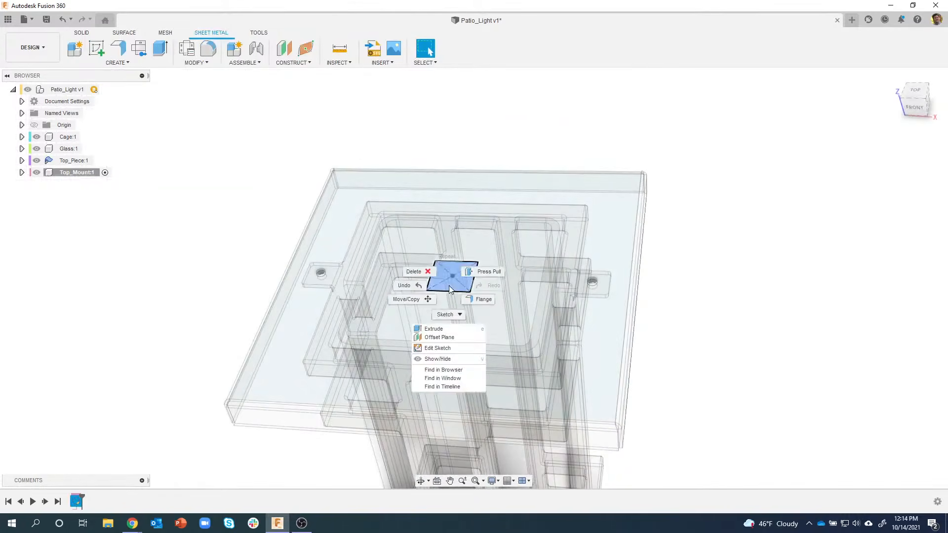
pyautogui.click(441, 329)
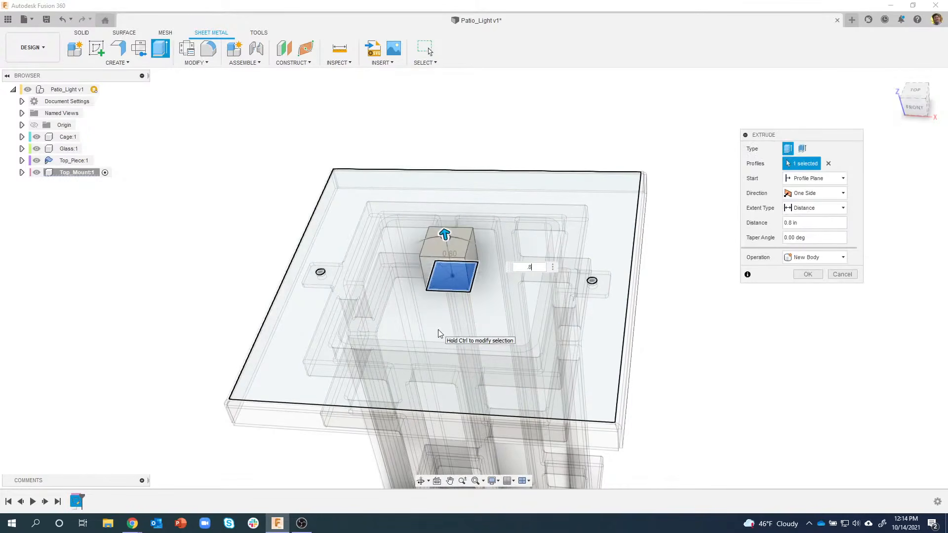
pyautogui.write('.8')
pyautogui.press('Return')
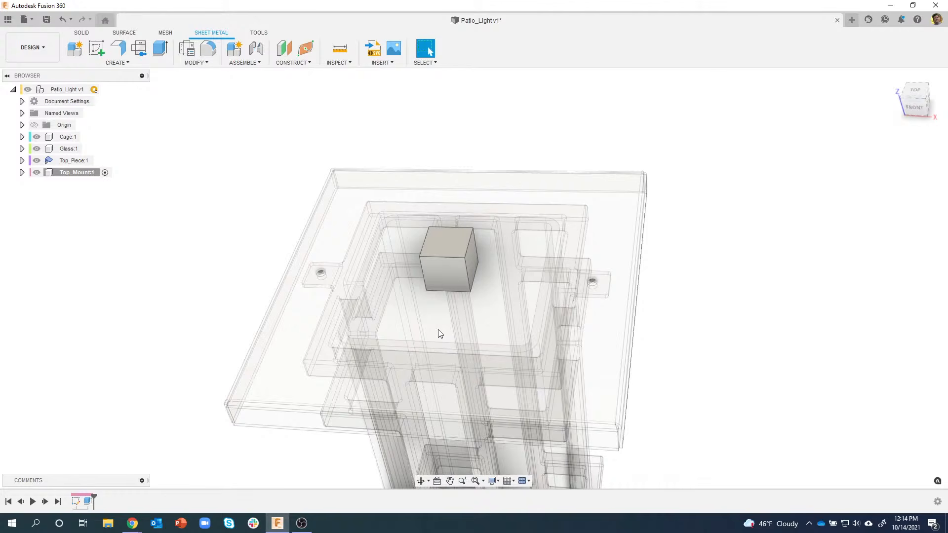
# Start a sketch in Top_Mount on the YZ origin plane, picking it from among the overlapping faces
pyautogui.keyDown('shift'); pyautogui.moveTo(437, 330); pyautogui.dragTo(415, 189, button='middle'); pyautogui.keyUp('shift')
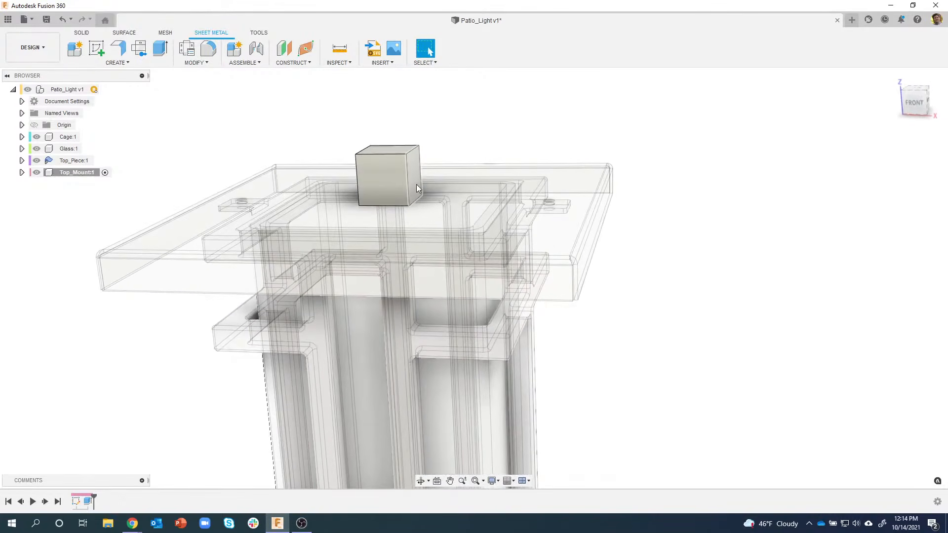
pyautogui.keyDown('shift'); pyautogui.moveTo(414, 173); pyautogui.dragTo(383, 211, button='middle'); pyautogui.keyUp('shift')
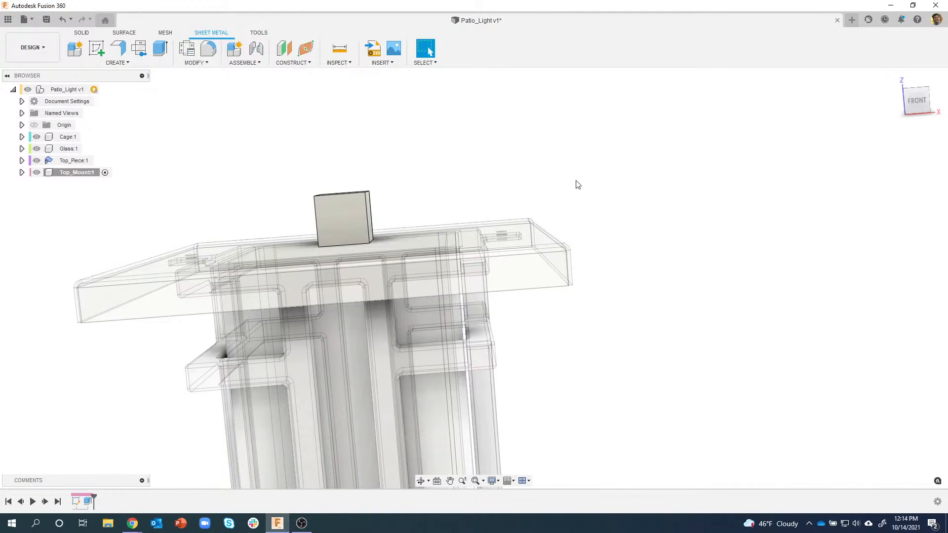
pyautogui.keyDown('shift'); pyautogui.moveTo(579, 200); pyautogui.dragTo(527, 127, button='middle'); pyautogui.keyUp('shift')
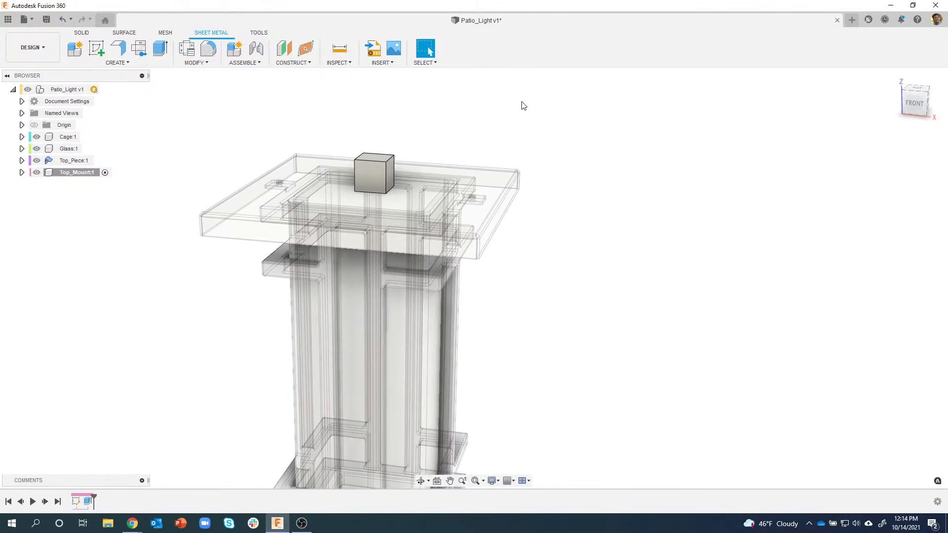
pyautogui.scroll(-1, 247, 87)
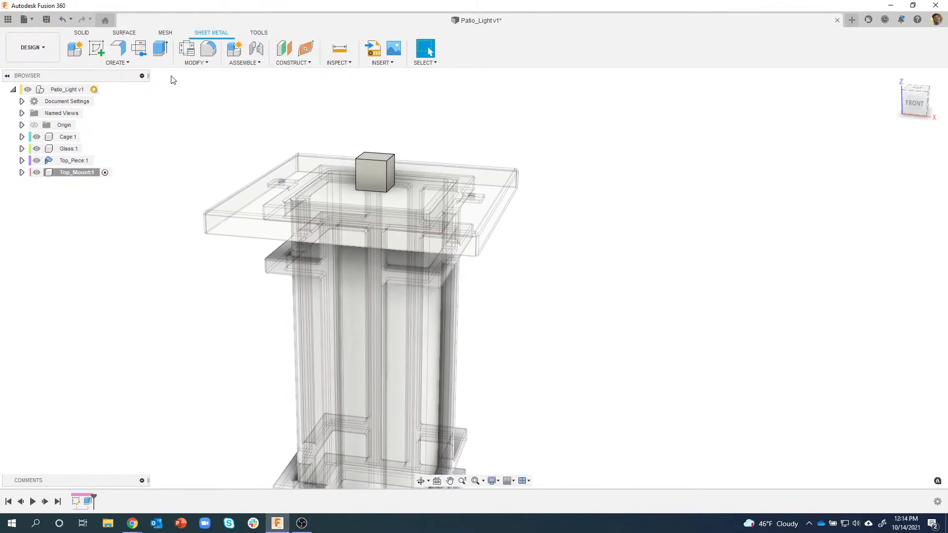
pyautogui.click(77, 34)
pyautogui.click(83, 49)
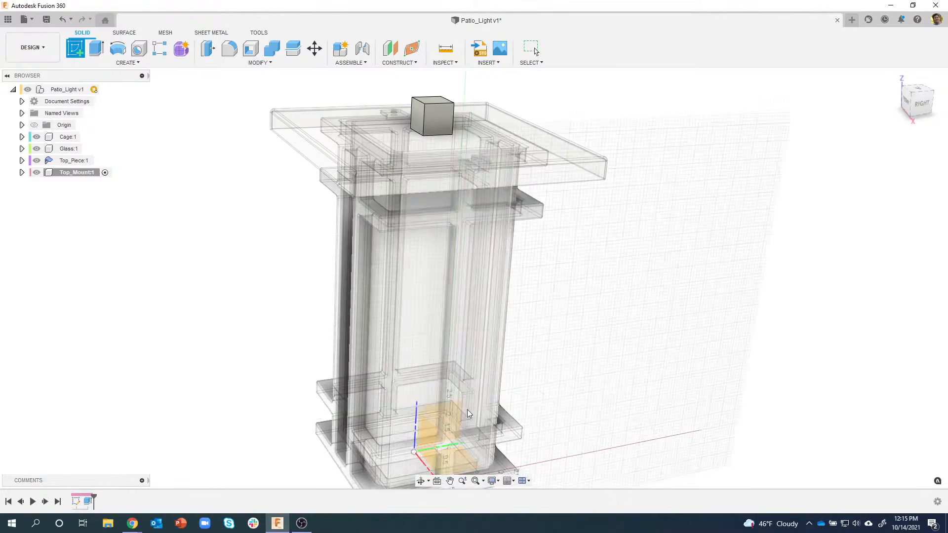
pyautogui.click(452, 408)
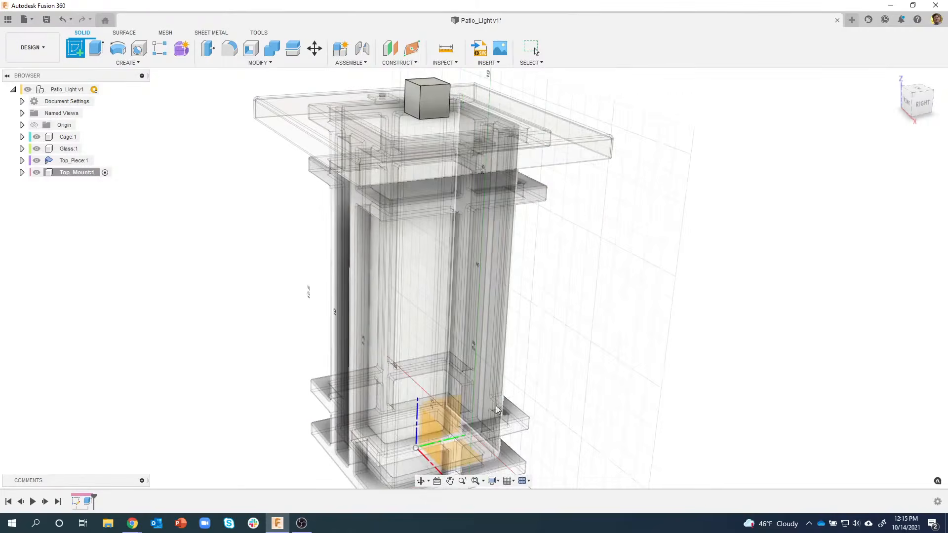
pyautogui.keyDown('shift'); pyautogui.moveTo(452, 408); pyautogui.dragTo(484, 408, button='middle'); pyautogui.keyUp('shift')
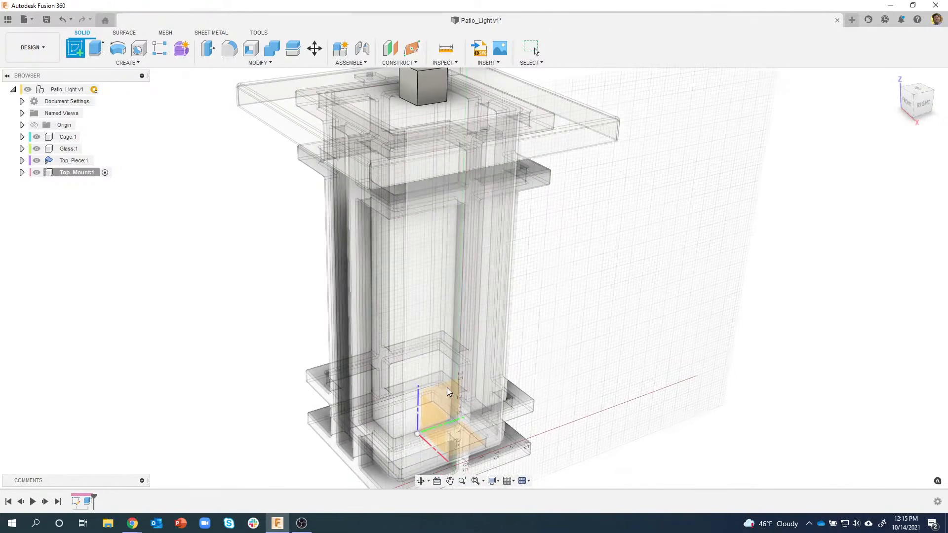
pyautogui.click(438, 393)
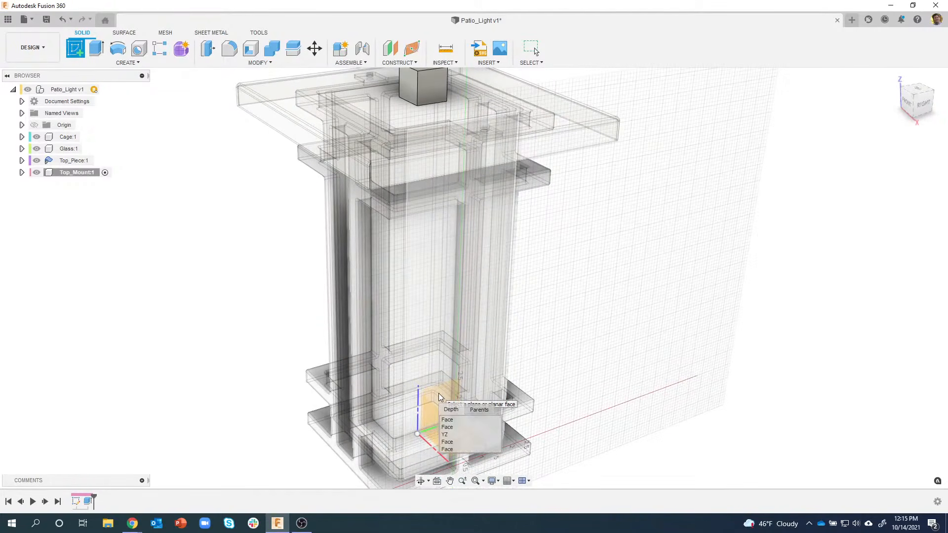
pyautogui.click(455, 436)
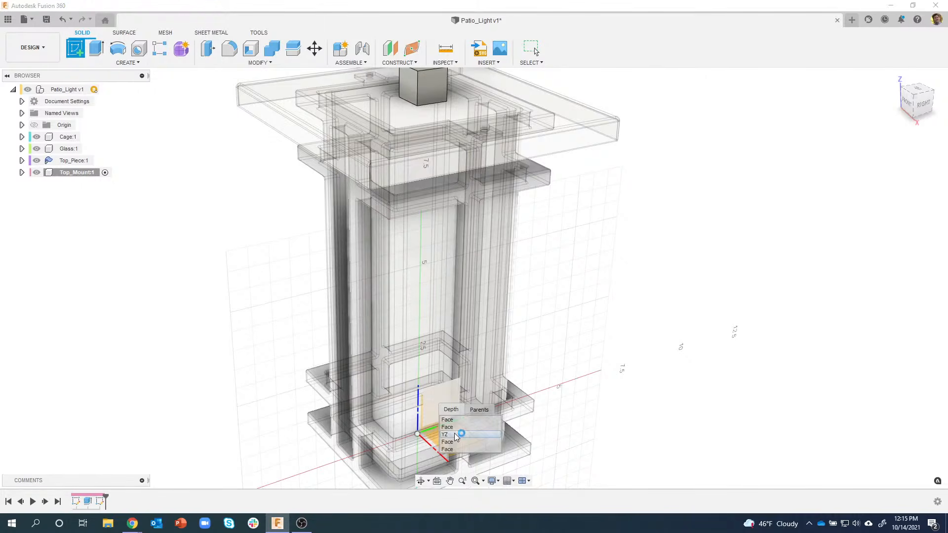
# Project the side face of the mount block into the sketch with the projection link kept on
pyautogui.moveTo(584, 351)
pyautogui.keyDown('shift'); pyautogui.mouseDown(button='middle')
pyautogui.moveTo(636, 356)
pyautogui.moveTo(558, 311)
pyautogui.moveTo(397, 270)
pyautogui.mouseUp(button='middle'); pyautogui.keyUp('shift')
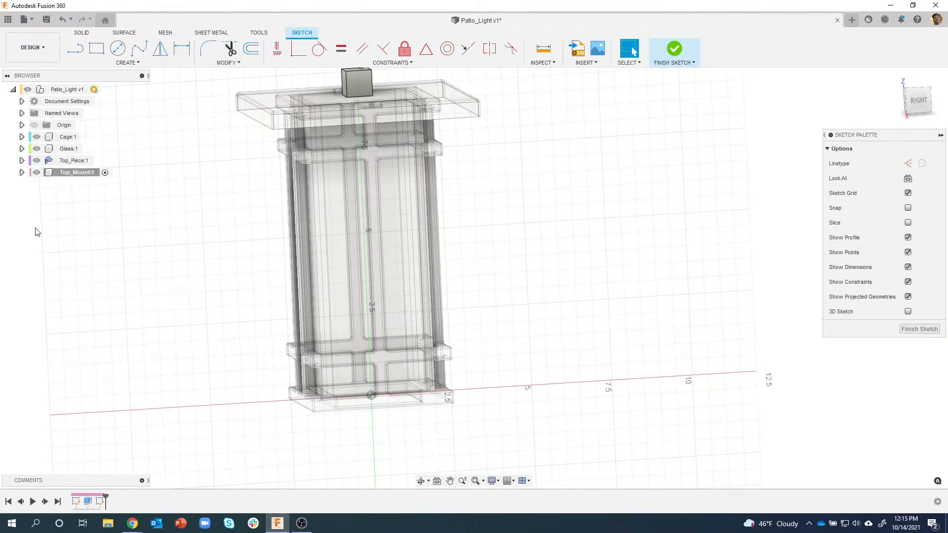
pyautogui.keyDown('shift'); pyautogui.moveTo(252, 217); pyautogui.dragTo(215, 203, button='middle'); pyautogui.keyUp('shift')
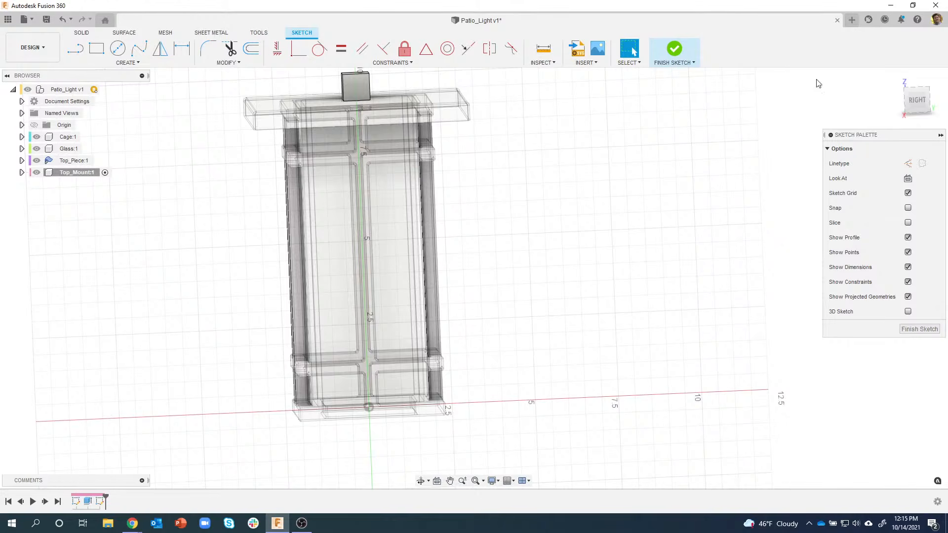
pyautogui.click(916, 99)
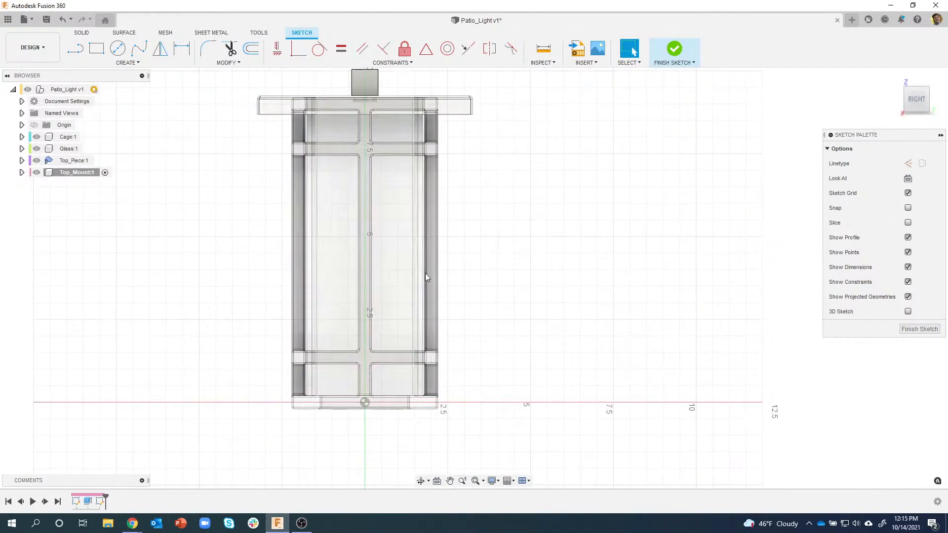
pyautogui.moveTo(548, 234); pyautogui.dragTo(542, 257, button='middle')
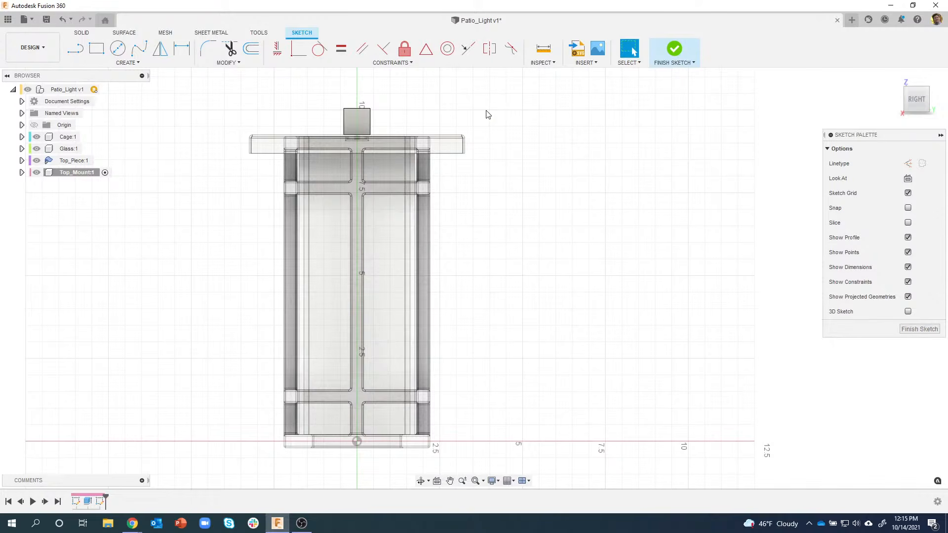
pyautogui.press('p')
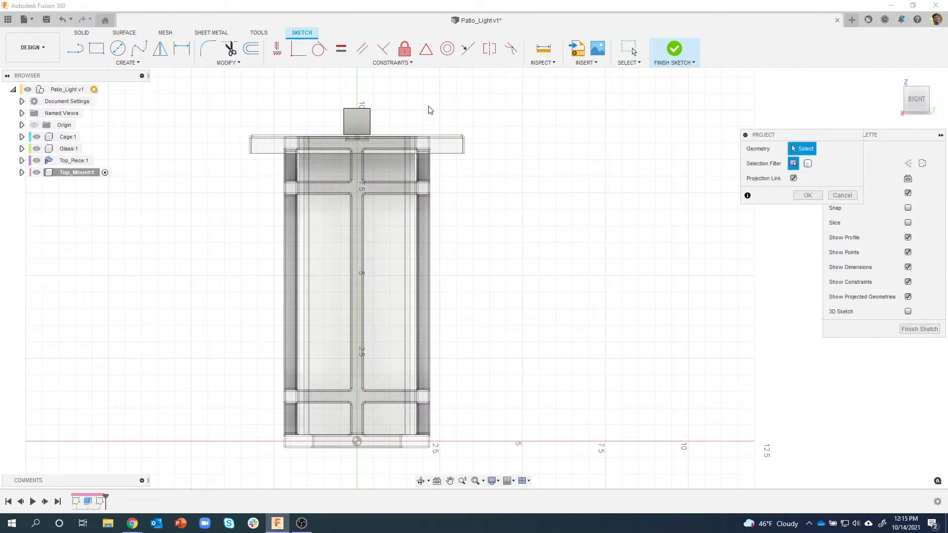
pyautogui.click(360, 126)
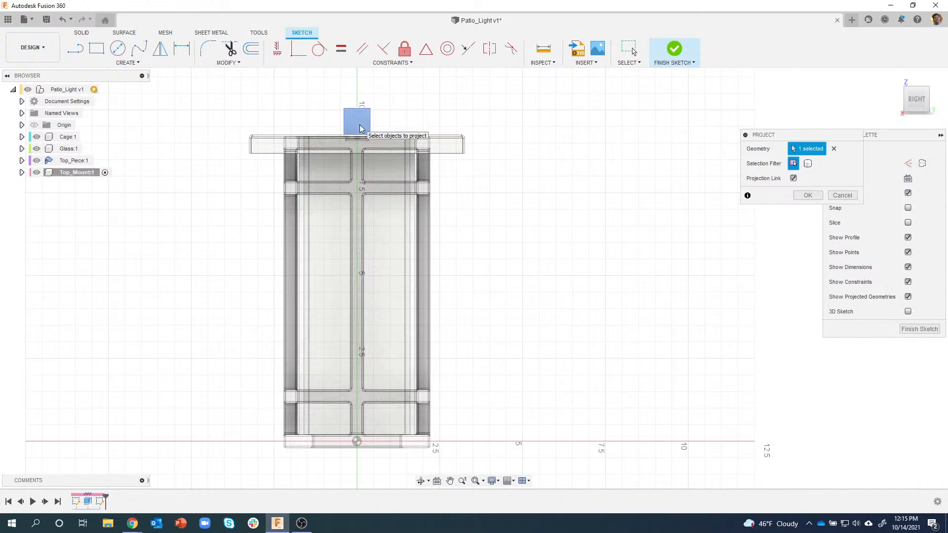
pyautogui.click(806, 195)
# Draw a horizontal line about 3.9 in long outward from the midpoint of the projected square's side, and a vertical line about 3.8 in down from its end
pyautogui.scroll(3, 452, 101)
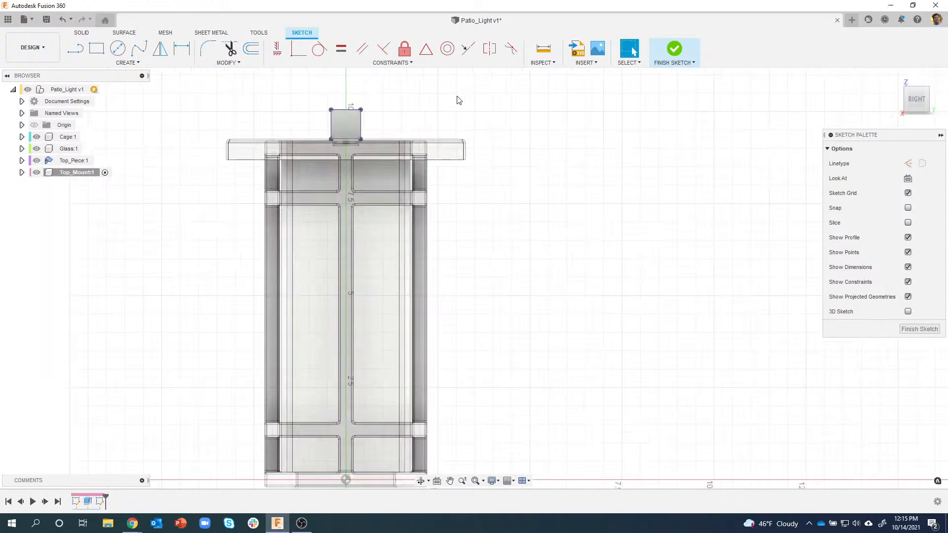
pyautogui.click(83, 51)
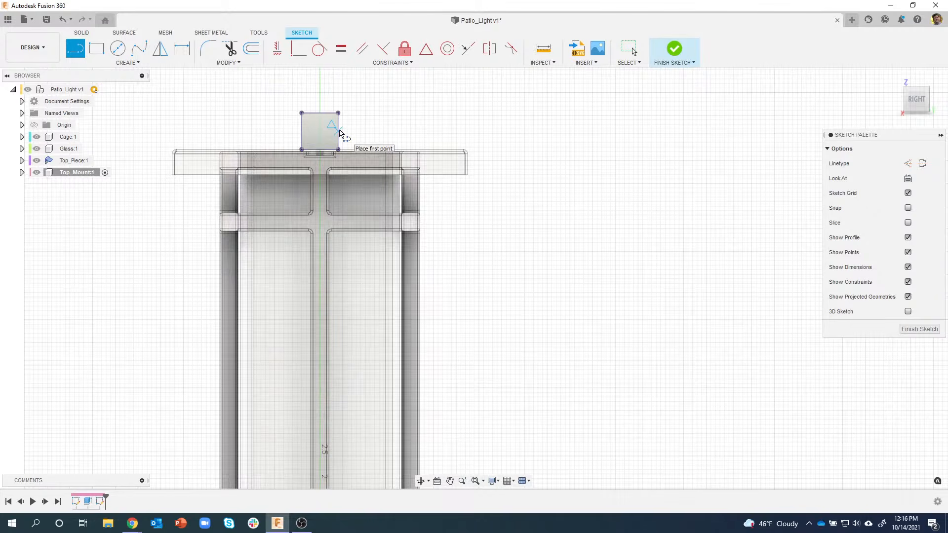
pyautogui.click(427, 51)
pyautogui.click(339, 131)
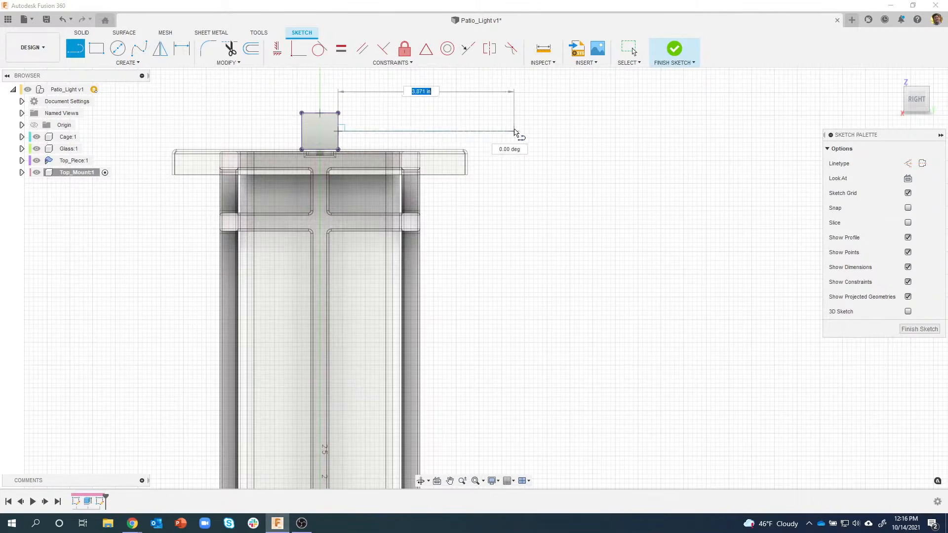
pyautogui.click(516, 131)
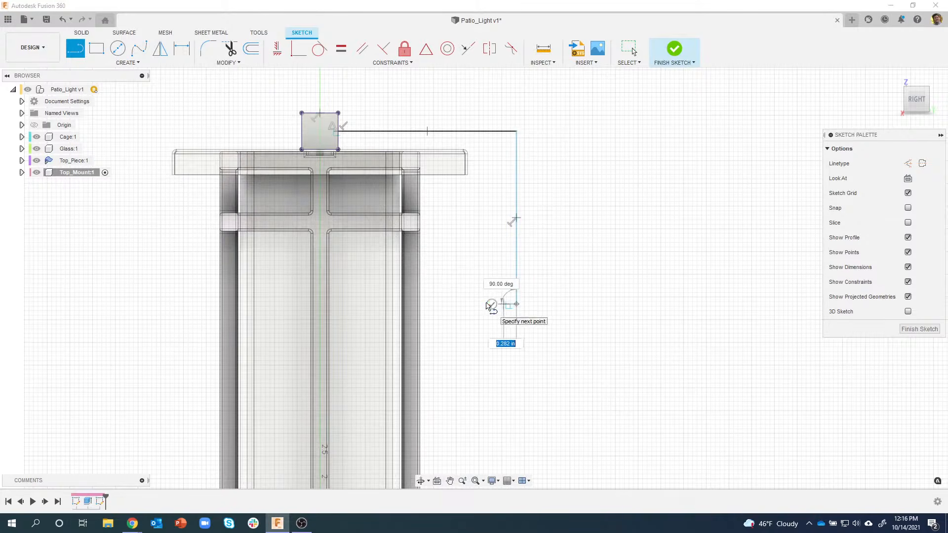
pyautogui.click(489, 303)
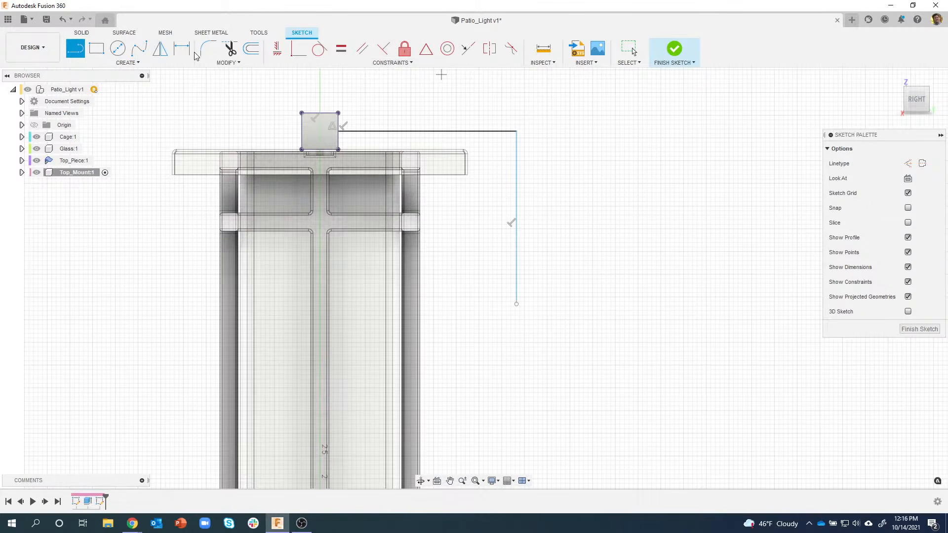
# Dimension the horizontal line's length as 3.8 in
pyautogui.click(181, 48)
pyautogui.click(413, 132)
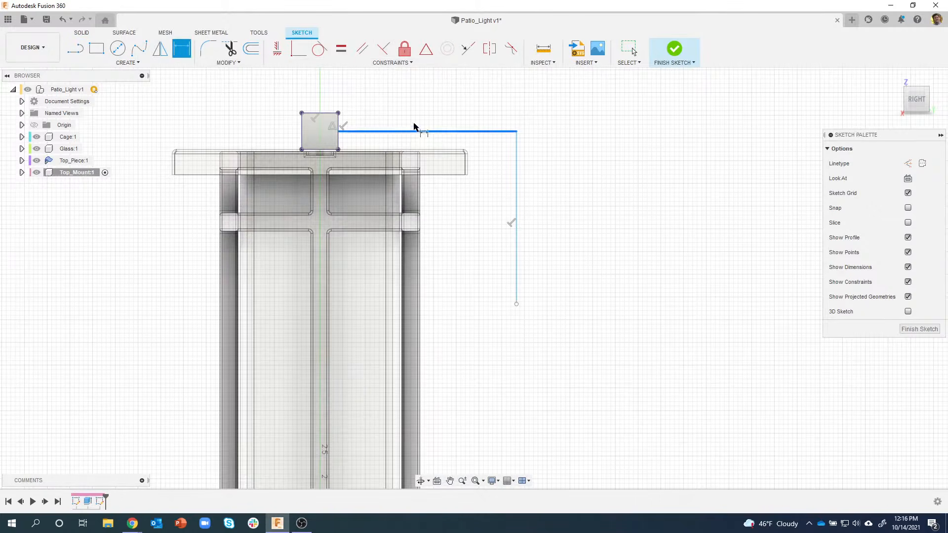
pyautogui.click(405, 90)
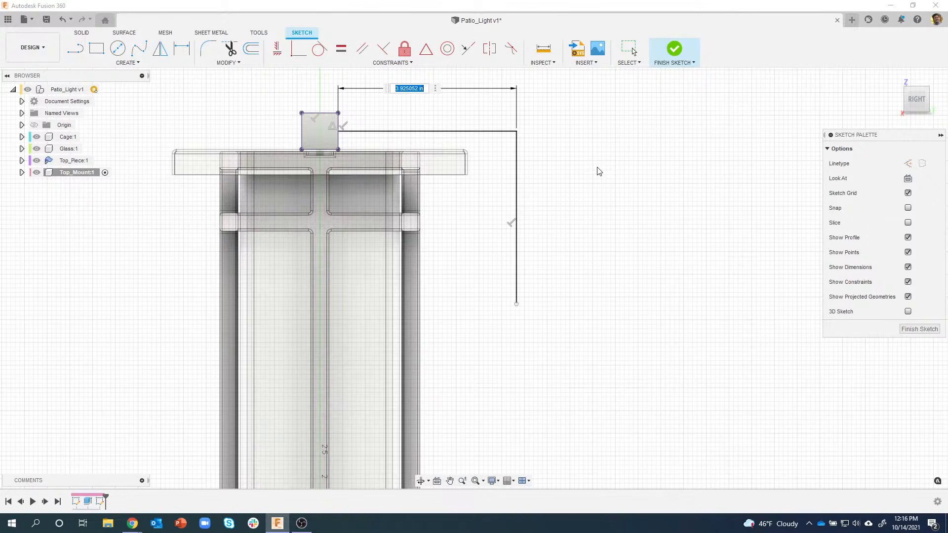
pyautogui.write('3.8')
pyautogui.press('Return')
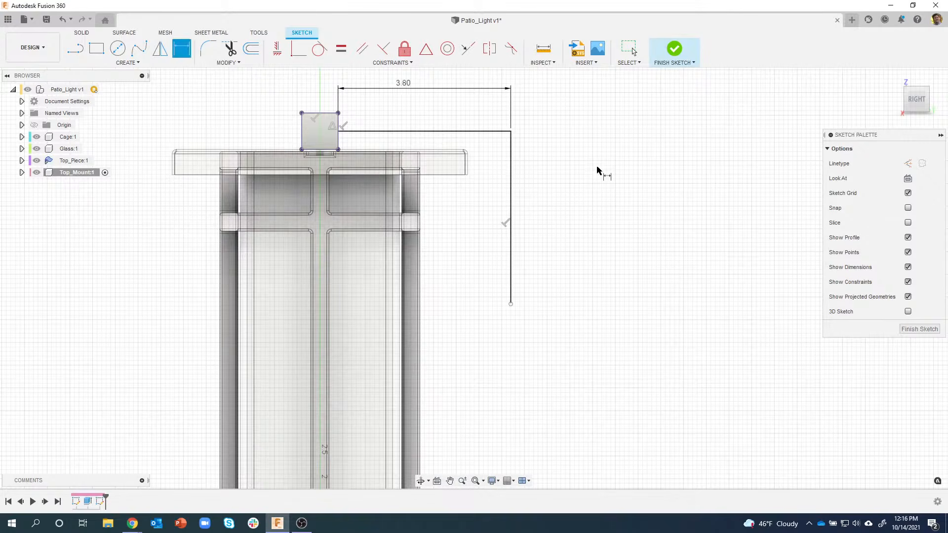
# Dimension the vertical line's length as 5.5 in and finish the path sketch
pyautogui.click(513, 184)
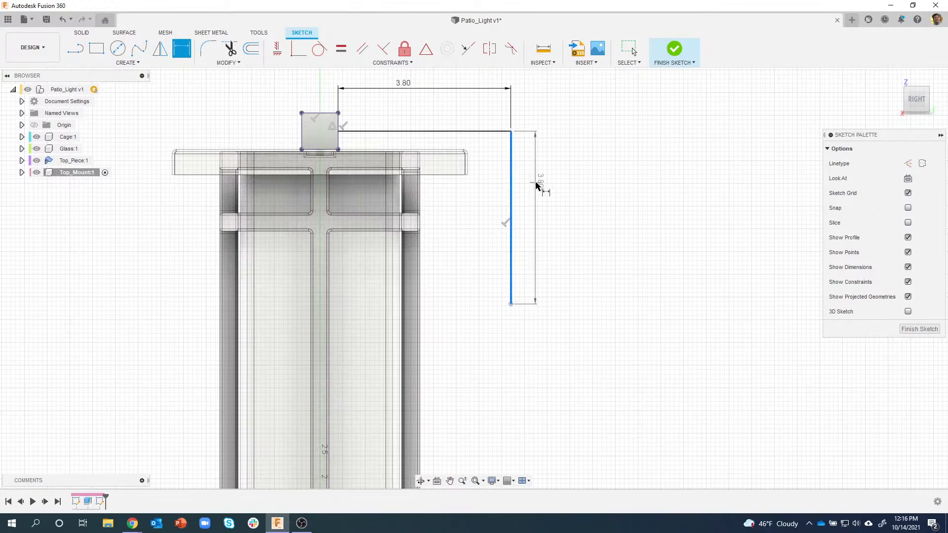
pyautogui.click(557, 202)
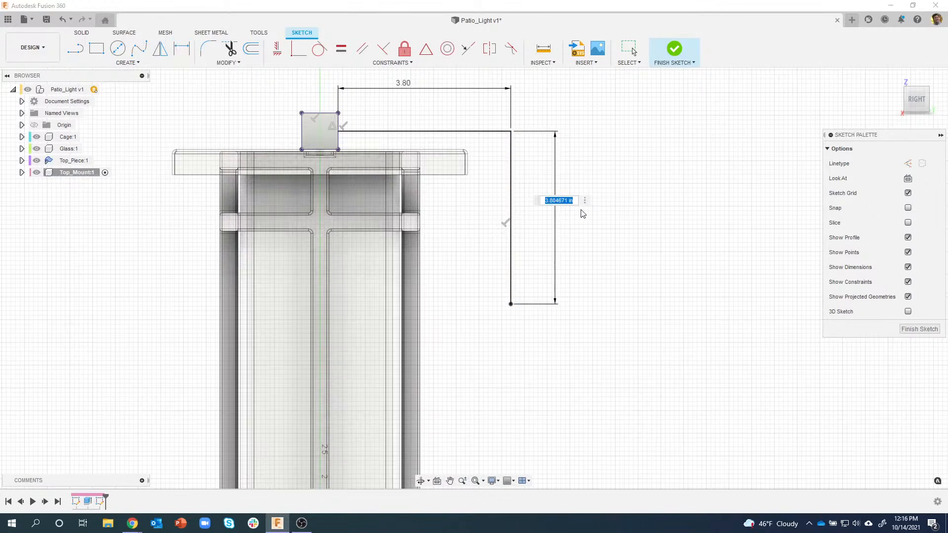
pyautogui.write('5.5')
pyautogui.press('Return')
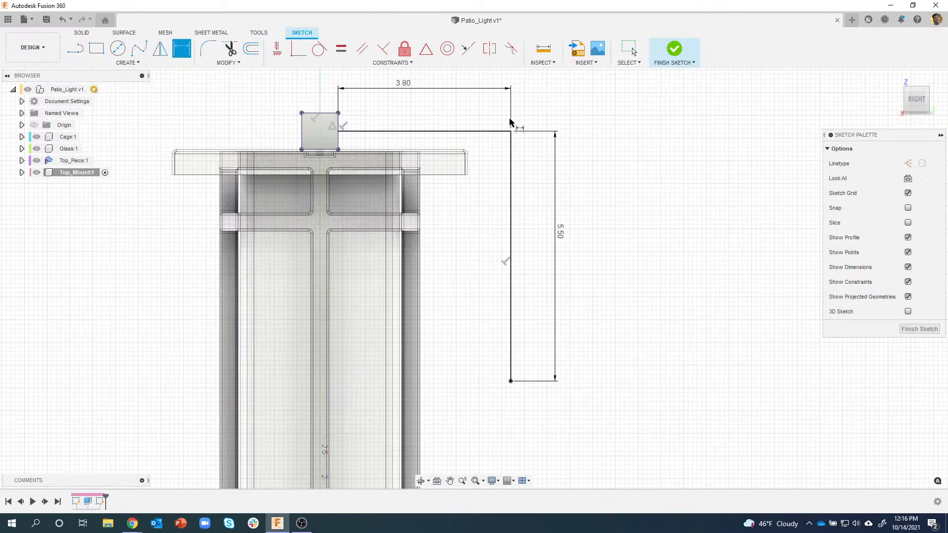
pyautogui.click(674, 49)
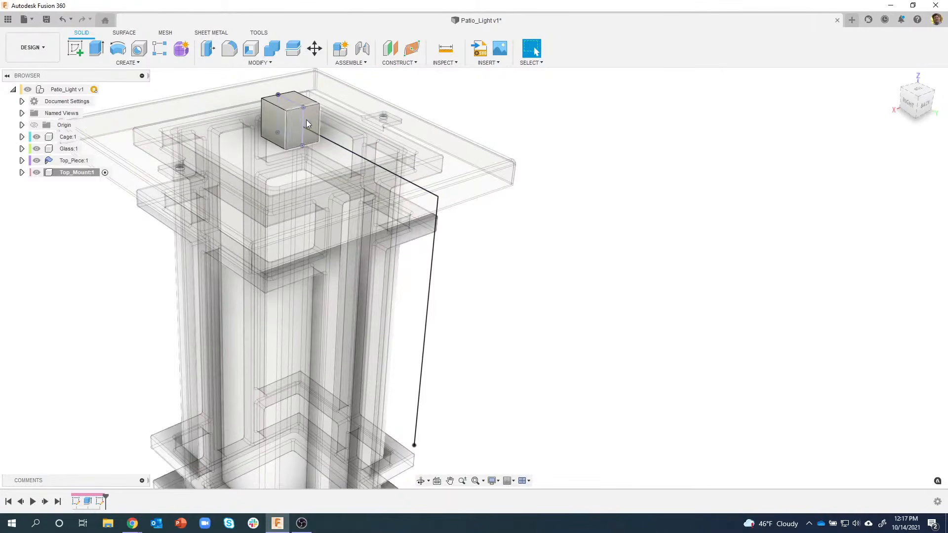
# Start a Plane Along Path construction plane on the L-shaped sketch path extending from the mount block, with Tangent Chain on
pyautogui.moveTo(312, 120)
pyautogui.keyDown('shift'); pyautogui.mouseDown(button='middle')
pyautogui.moveTo(274, 157)
pyautogui.moveTo(276, 147)
pyautogui.mouseUp(button='middle'); pyautogui.keyUp('shift')
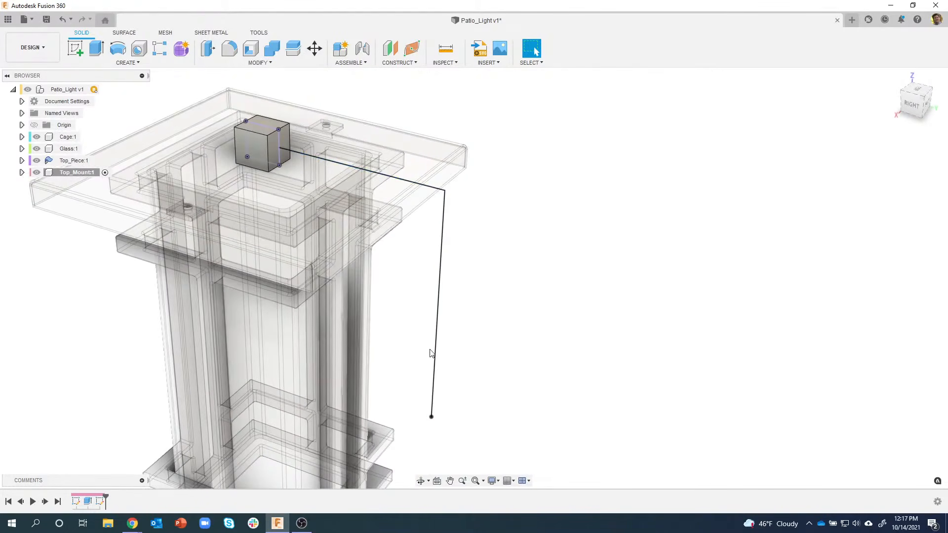
pyautogui.scroll(5, 546, 277)
pyautogui.keyDown('shift'); pyautogui.moveTo(583, 219); pyautogui.dragTo(240, 145, button='middle'); pyautogui.keyUp('shift')
pyautogui.keyDown('shift'); pyautogui.moveTo(505, 254); pyautogui.dragTo(554, 144, button='middle'); pyautogui.keyUp('shift')
pyautogui.scroll(3, 465, 110)
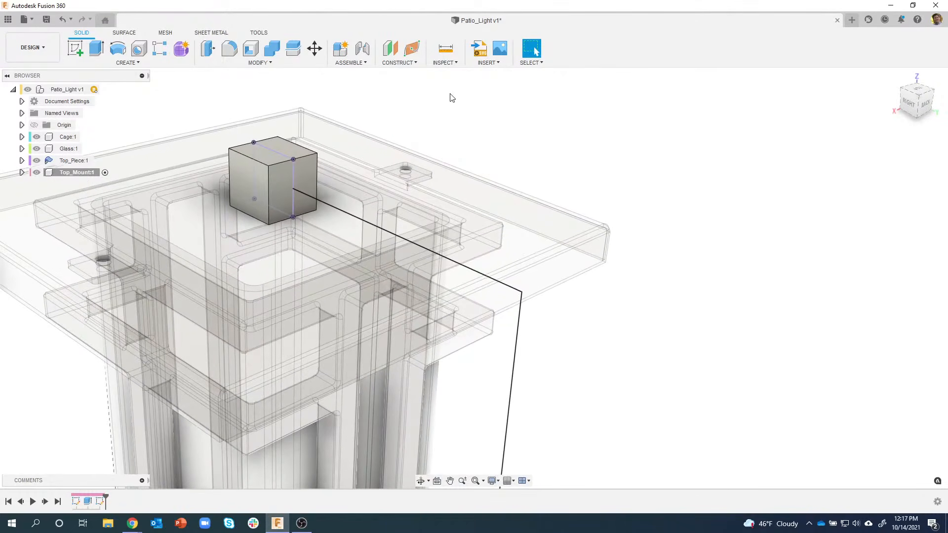
pyautogui.keyDown('shift'); pyautogui.moveTo(449, 93); pyautogui.dragTo(452, 83, button='middle'); pyautogui.keyUp('shift')
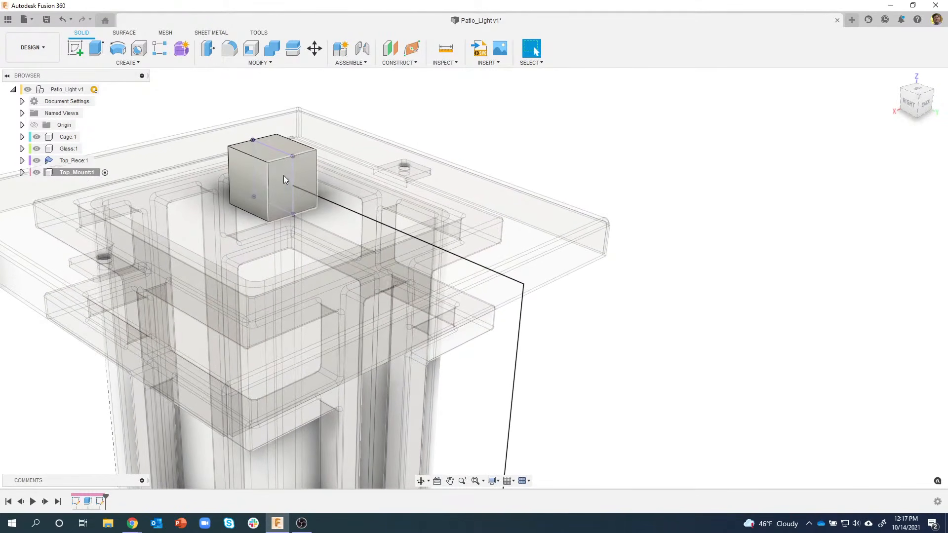
pyautogui.click(285, 179)
pyautogui.click(453, 100)
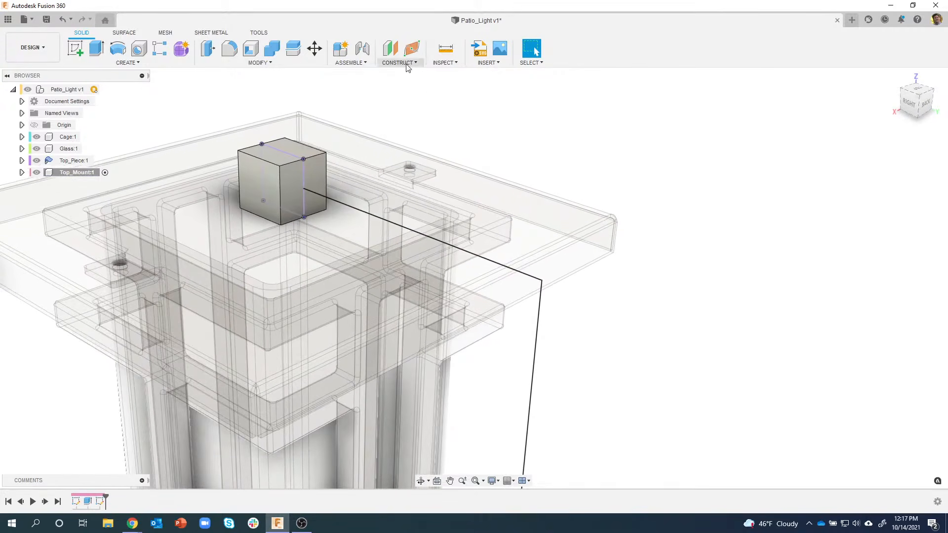
pyautogui.click(406, 63)
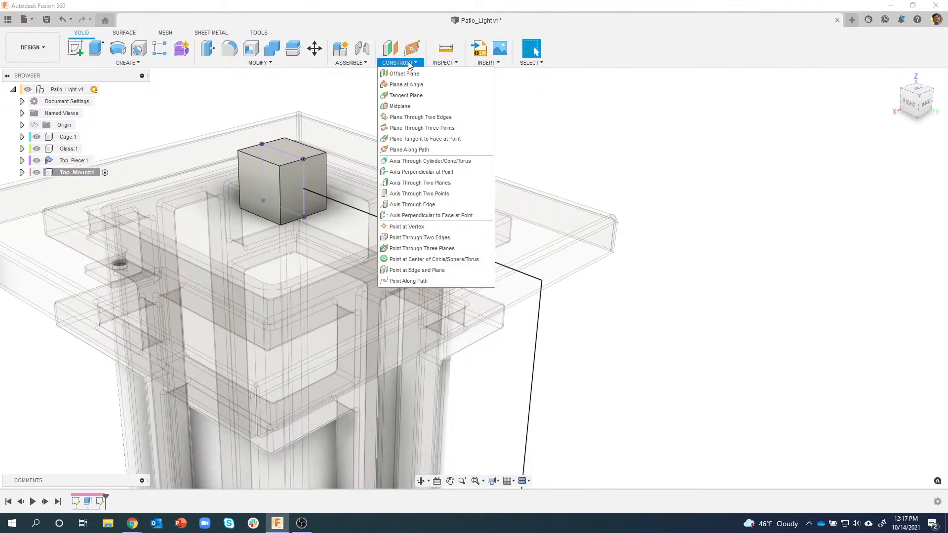
pyautogui.click(418, 149)
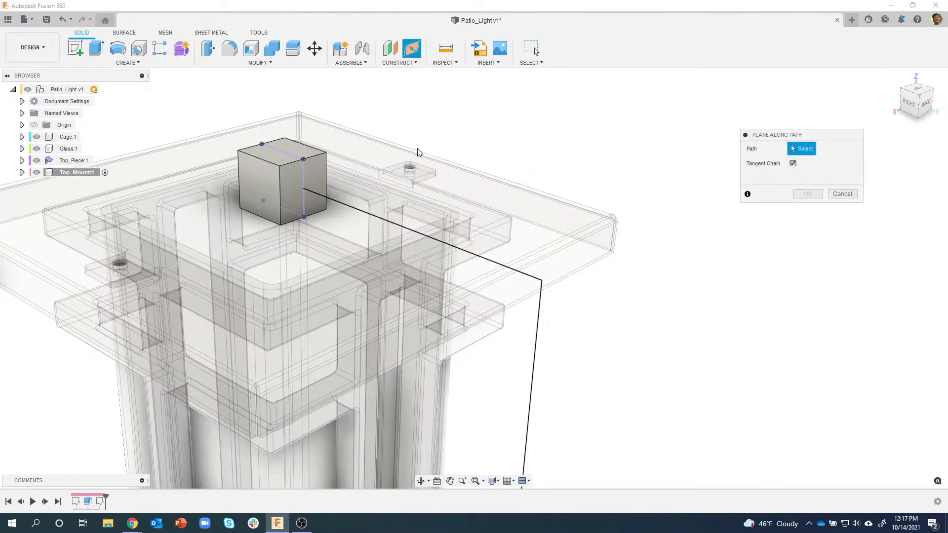
pyautogui.keyDown('shift'); pyautogui.moveTo(416, 153); pyautogui.dragTo(448, 205, button='middle'); pyautogui.keyUp('shift')
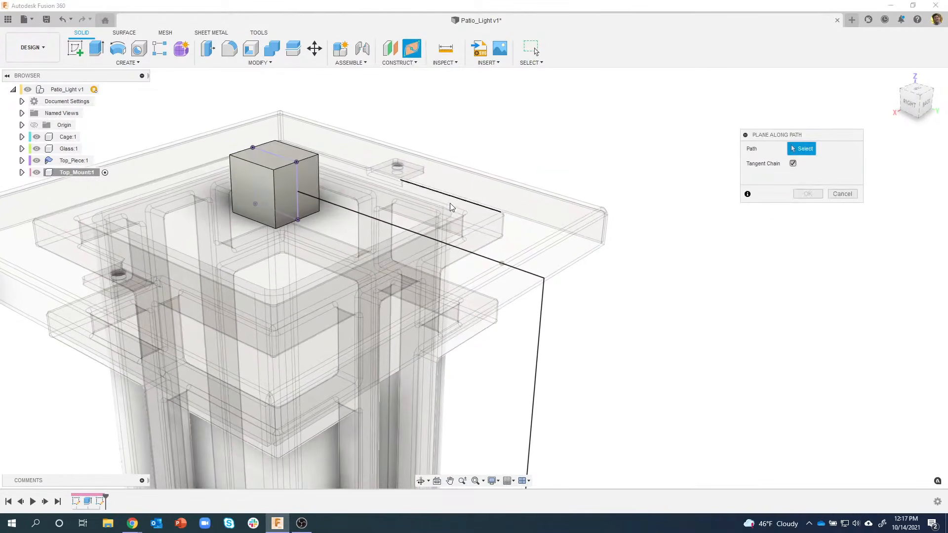
pyautogui.click(477, 257)
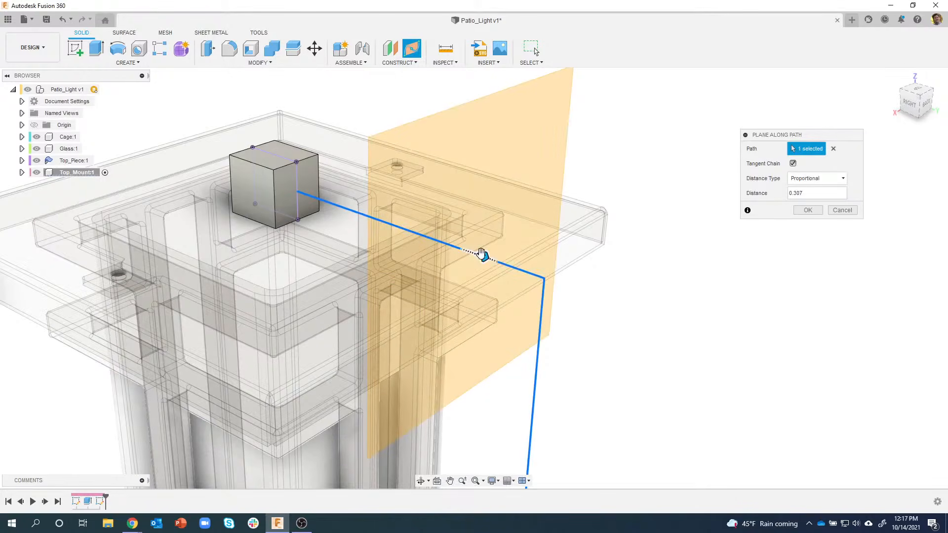
# Try the plane at several positions along the path, including a Physical distance of 2.5
pyautogui.moveTo(483, 254); pyautogui.dragTo(406, 229)
pyautogui.moveTo(461, 246); pyautogui.dragTo(287, 189)
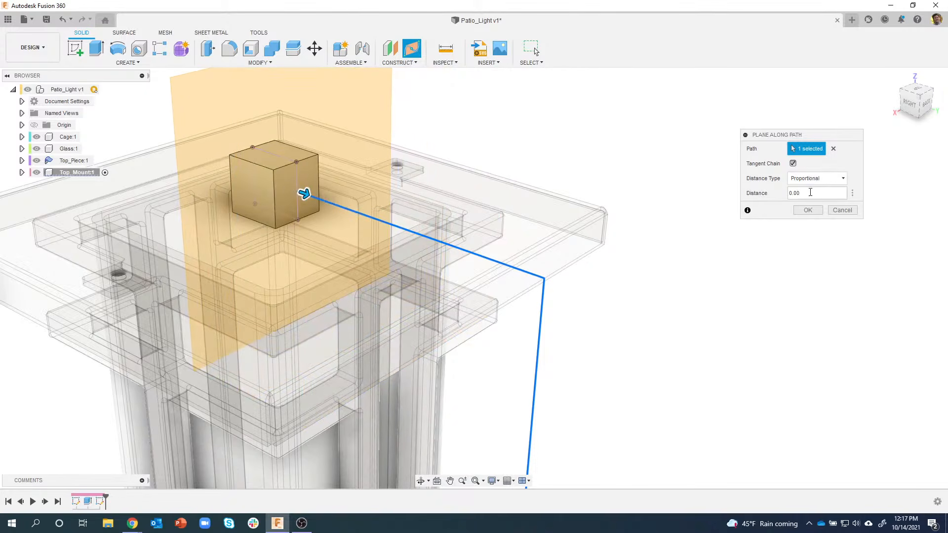
pyautogui.moveTo(304, 194); pyautogui.dragTo(398, 227)
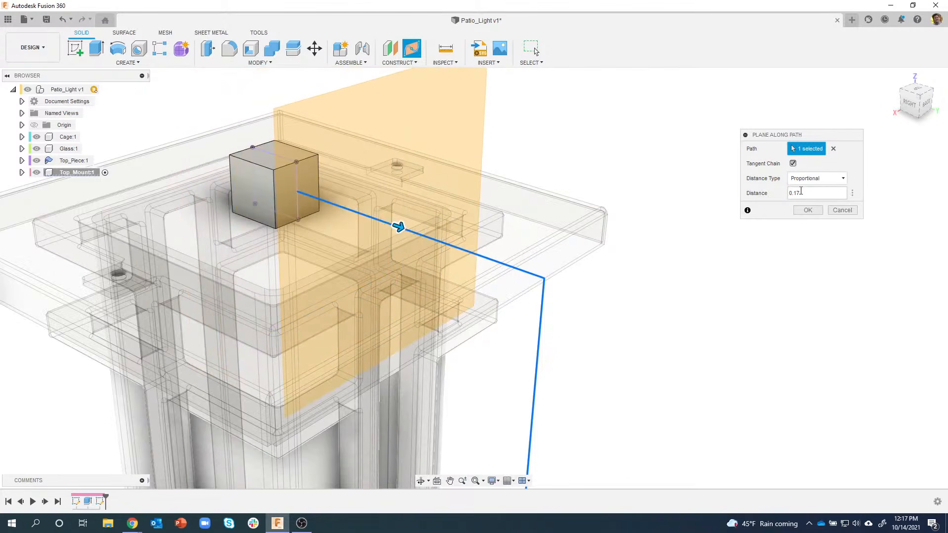
pyautogui.click(819, 178)
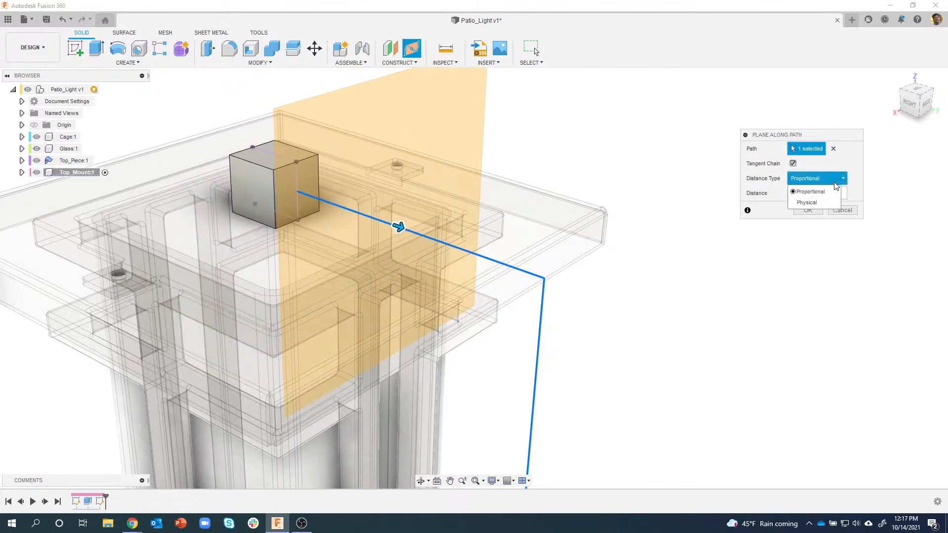
pyautogui.click(812, 203)
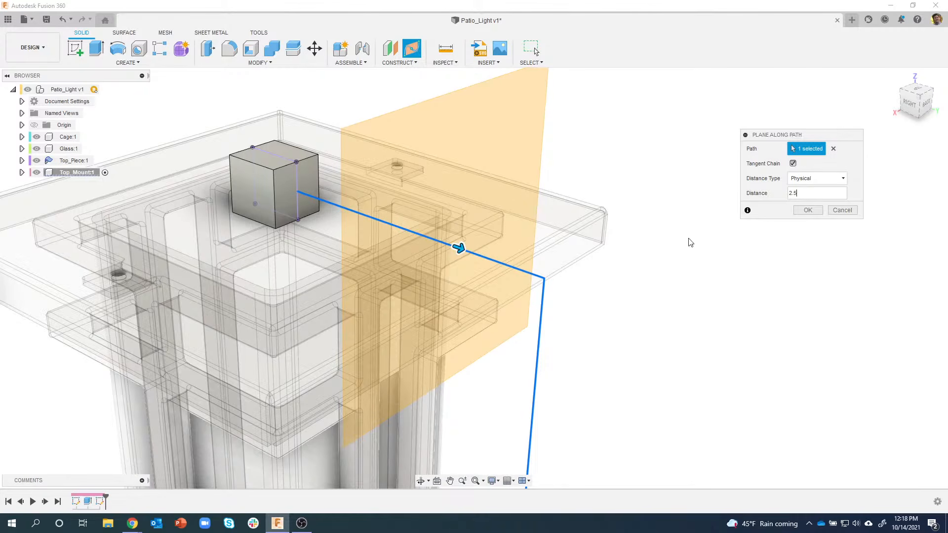
# Place the plane at the path's start on the block face, using a Proportional distance of 0.00, and create it
pyautogui.click(815, 179)
pyautogui.click(812, 190)
pyautogui.moveTo(457, 247); pyautogui.dragTo(286, 205)
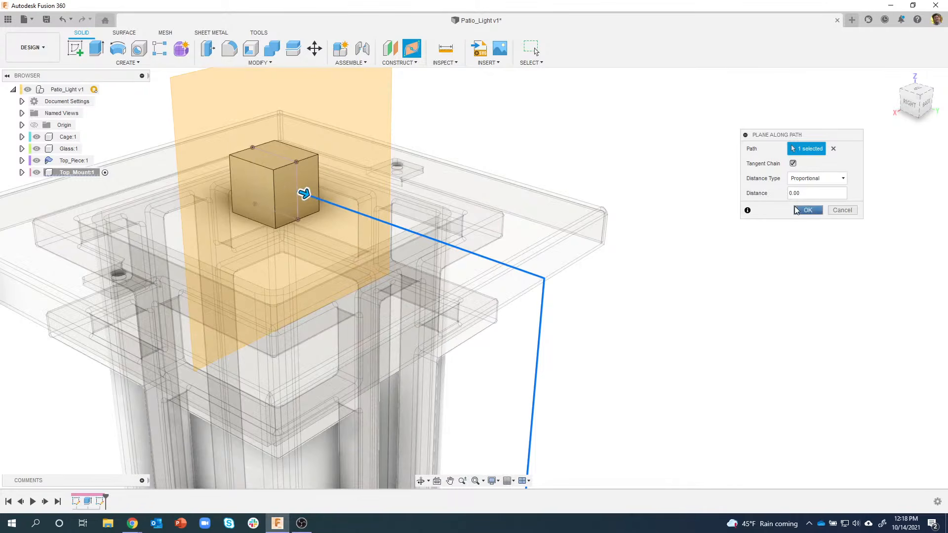
pyautogui.click(808, 210)
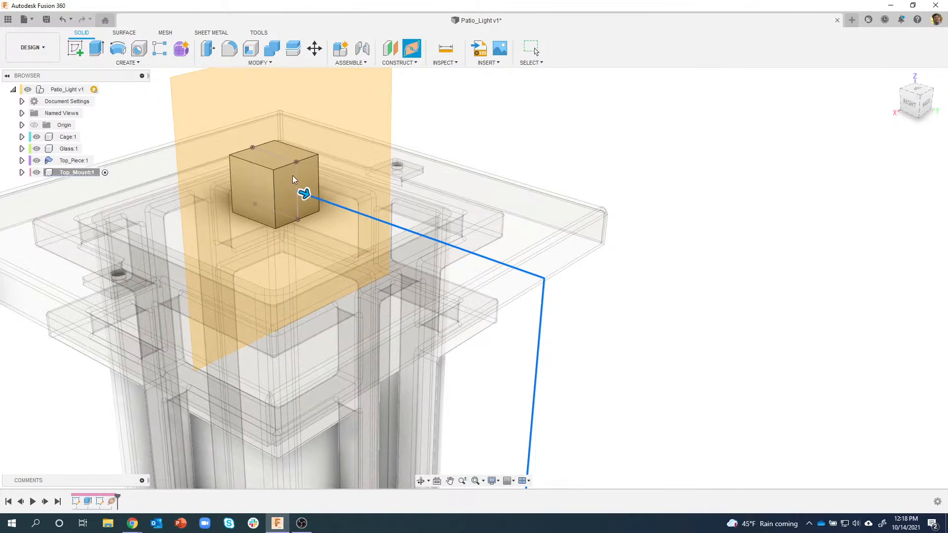
pyautogui.press('Escape')
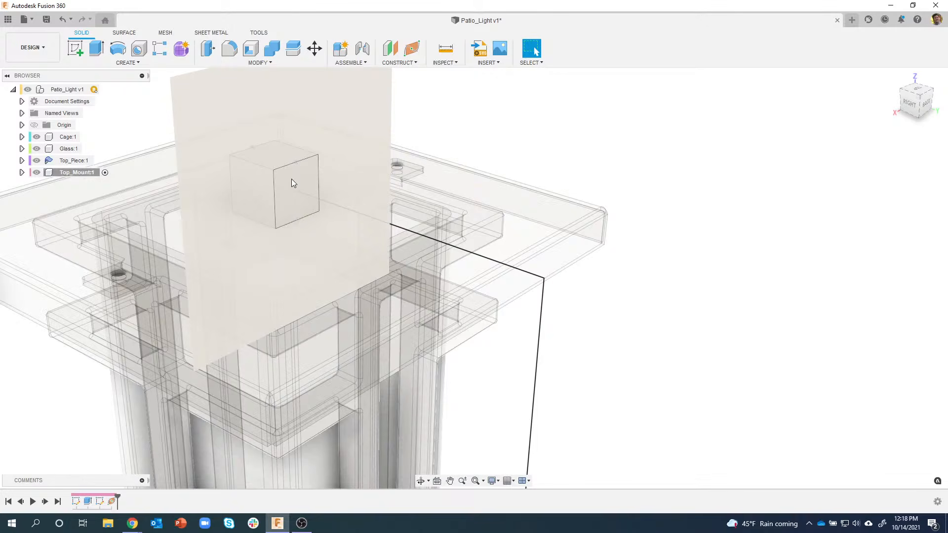
# Start a sketch on the new construction plane at the mount block's face
pyautogui.keyDown('shift'); pyautogui.moveTo(384, 203); pyautogui.dragTo(364, 142, button='middle'); pyautogui.keyUp('shift')
pyautogui.rightClick(360, 142)
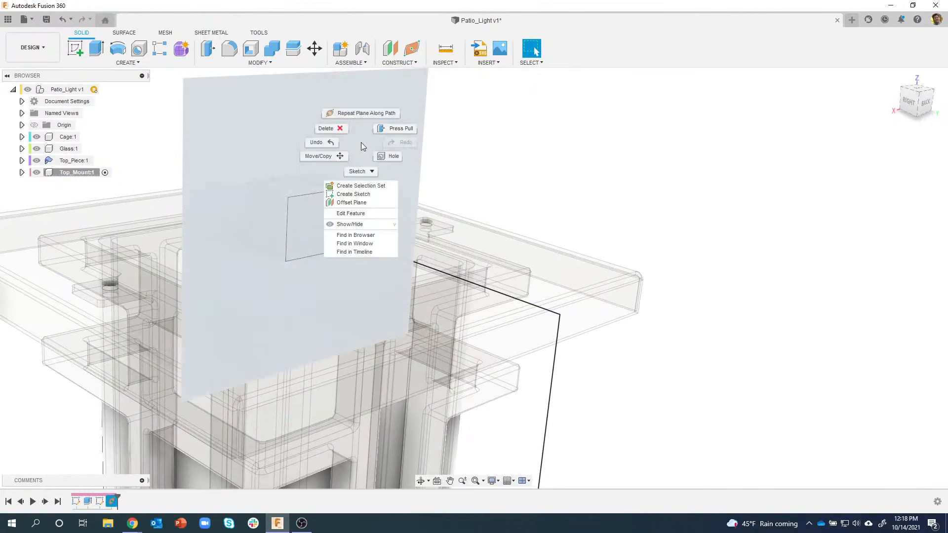
pyautogui.click(364, 194)
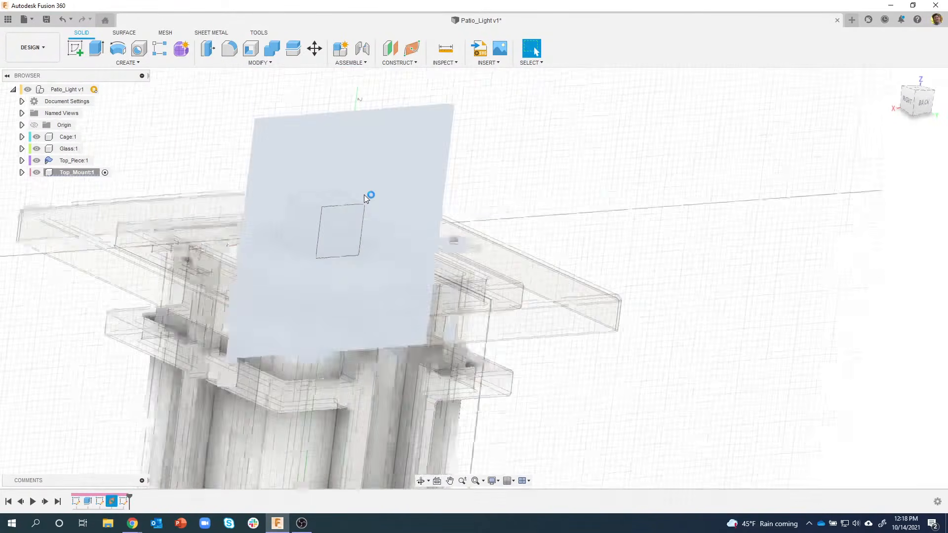
pyautogui.scroll(4, 417, 288)
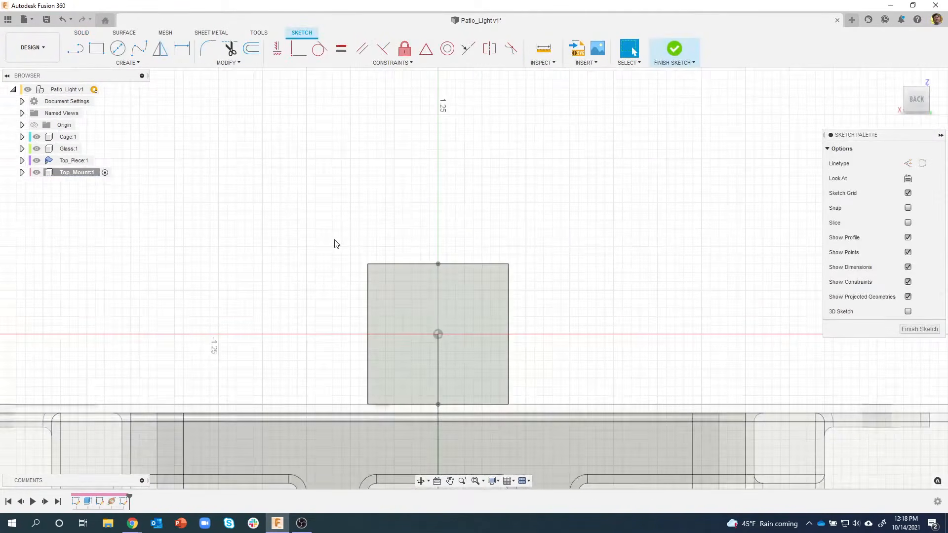
# Draw a center rectangle 0.63 in wide and 0.33 in high from the path's start point and finish the sketch
pyautogui.press('r')
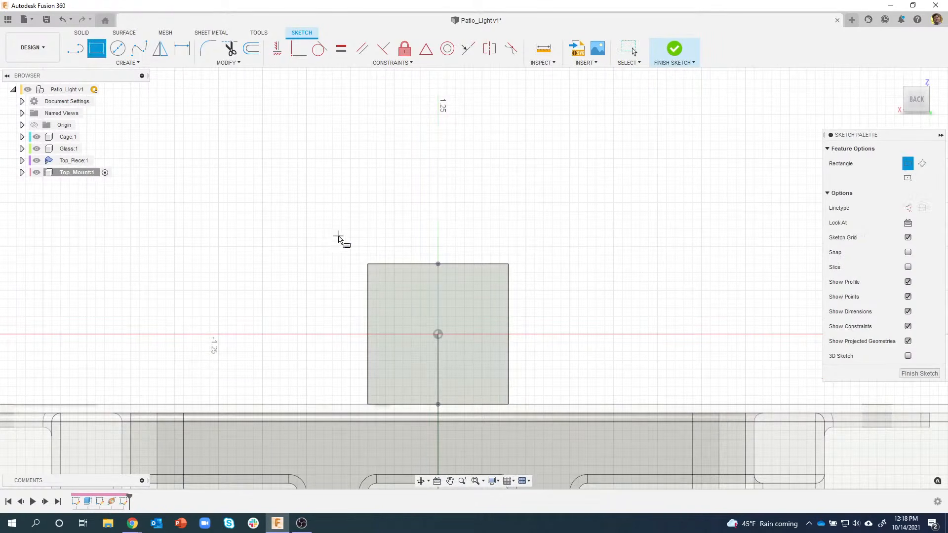
pyautogui.click(907, 178)
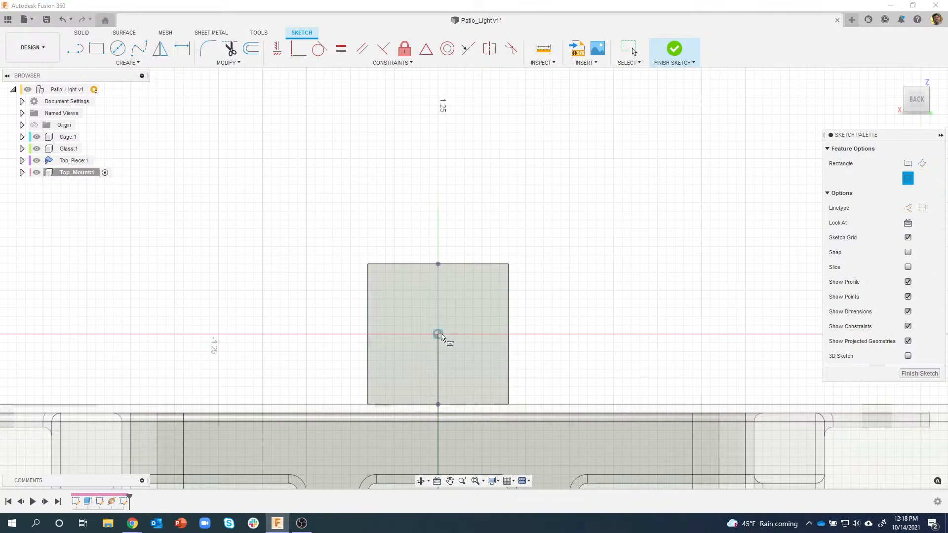
pyautogui.click(438, 334)
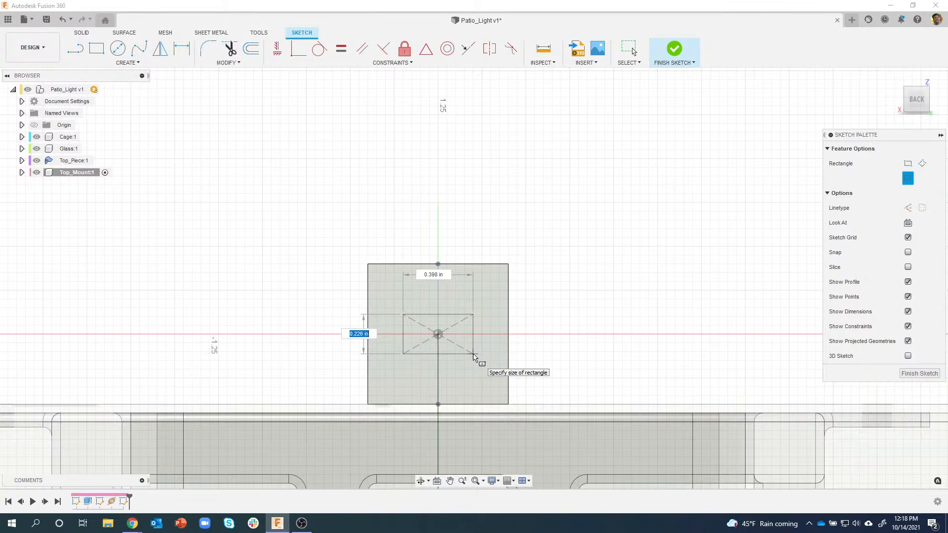
pyautogui.press('Tab')
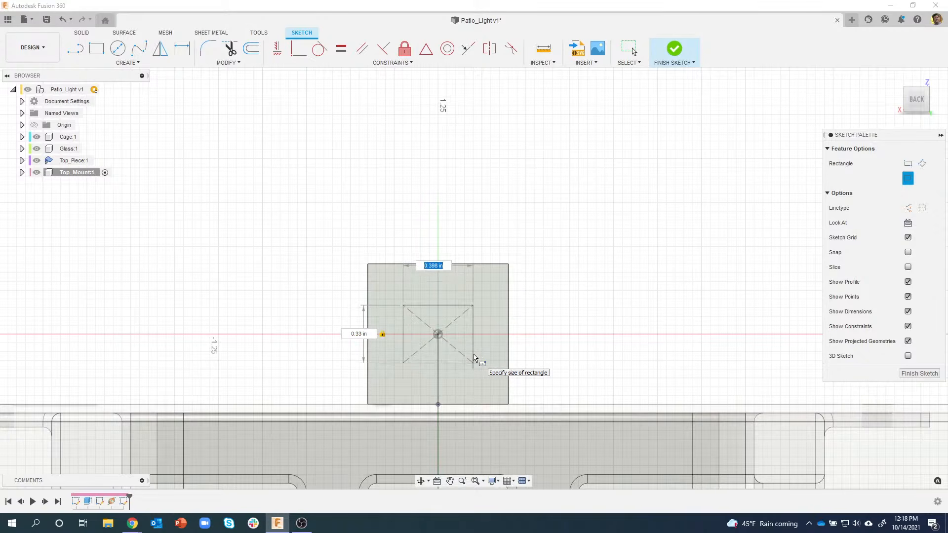
pyautogui.write('.63')
pyautogui.press('Return')
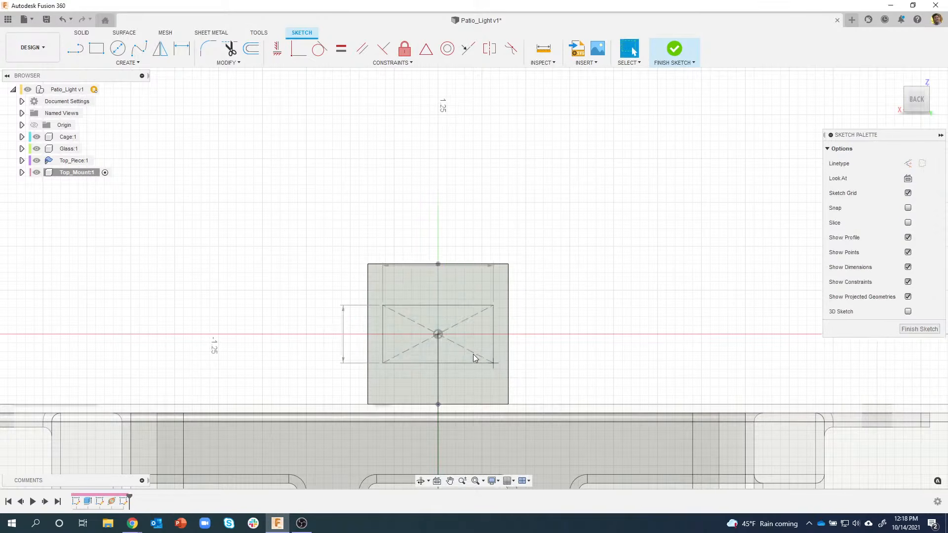
pyautogui.click(680, 53)
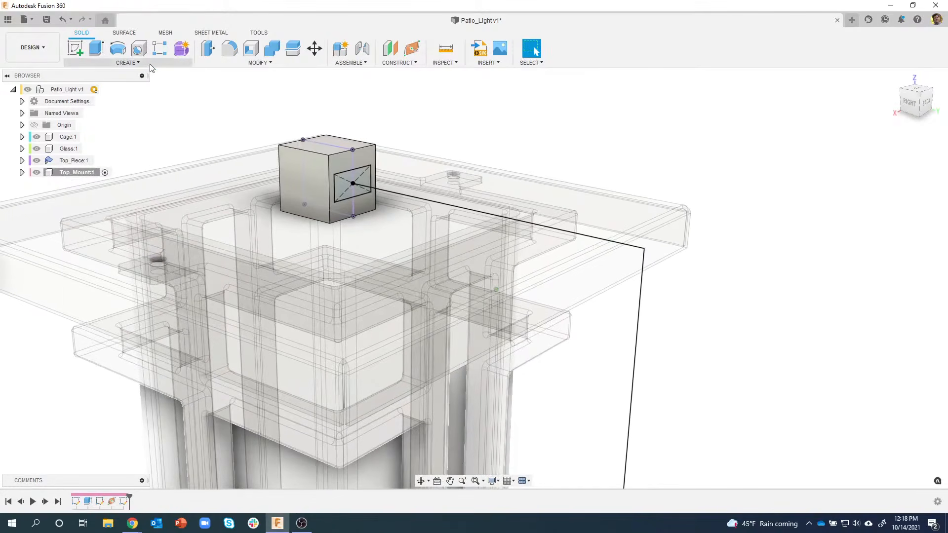
# Sweep the rectangular profile on the block face along the L-shaped path, with Perpendicular orientation and the Join operation
pyautogui.click(147, 64)
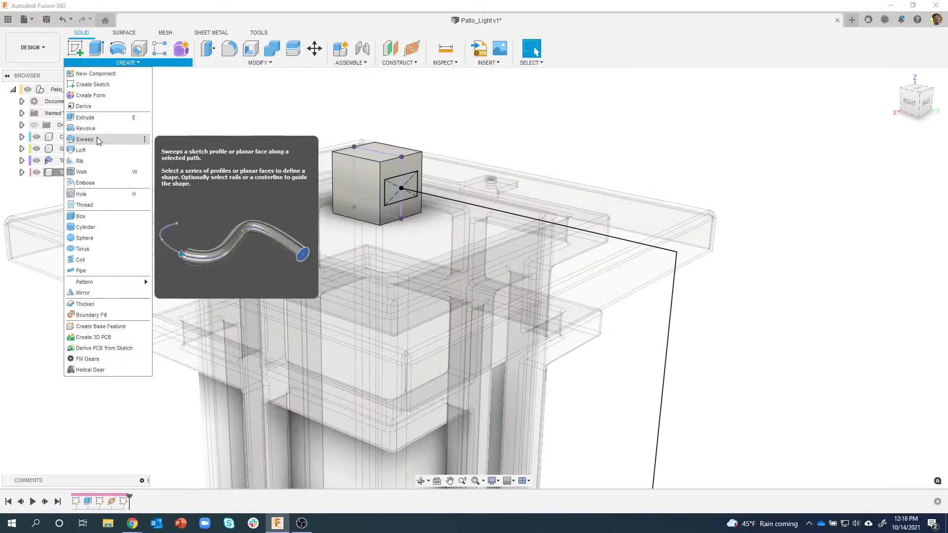
pyautogui.click(97, 138)
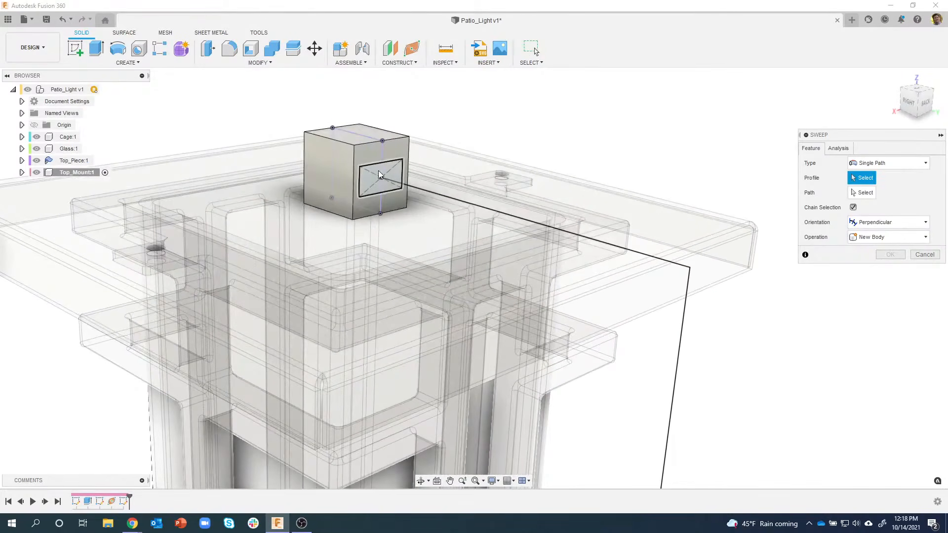
pyautogui.click(379, 174)
pyautogui.click(864, 194)
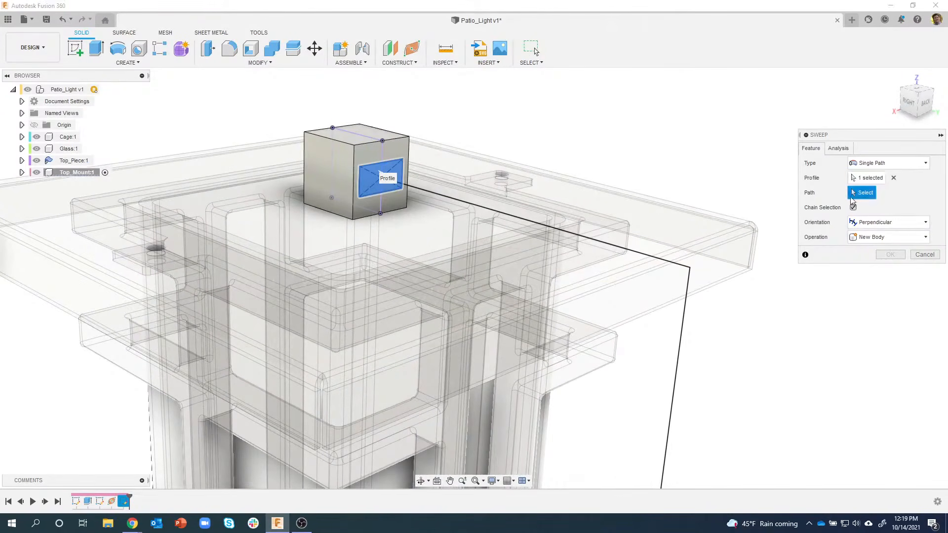
pyautogui.click(639, 252)
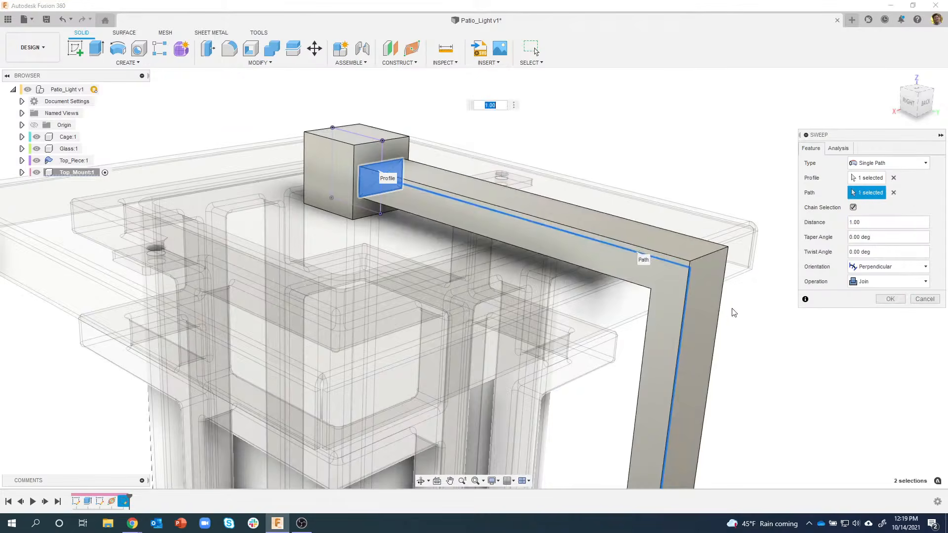
pyautogui.keyDown('shift'); pyautogui.moveTo(380, 179); pyautogui.dragTo(377, 158, button='middle'); pyautogui.keyUp('shift')
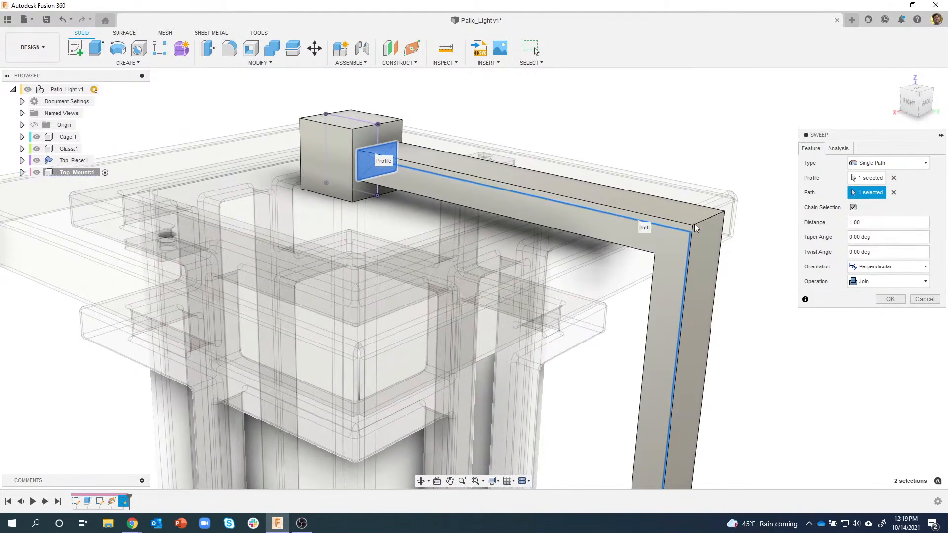
pyautogui.keyDown('shift'); pyautogui.moveTo(698, 338); pyautogui.dragTo(578, 142, button='middle'); pyautogui.keyUp('shift')
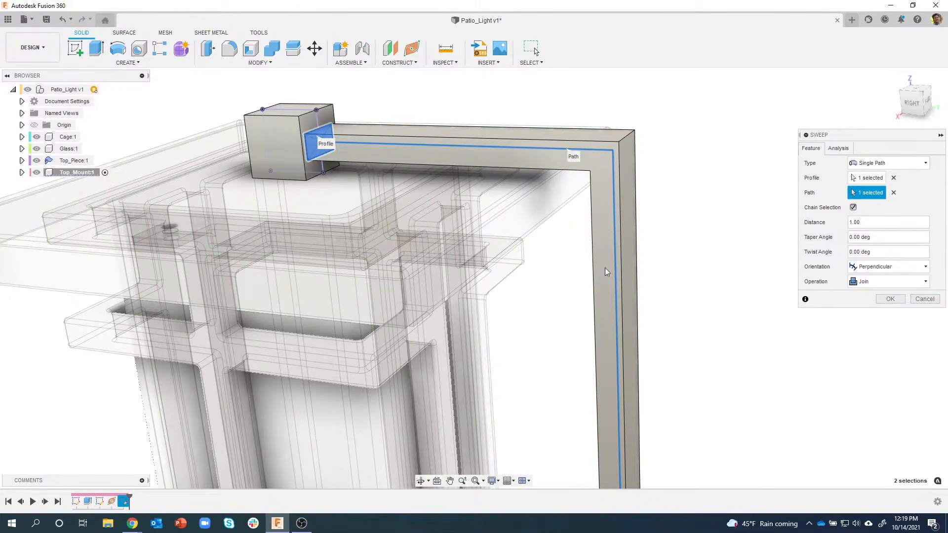
pyautogui.keyDown('shift'); pyautogui.moveTo(607, 391); pyautogui.dragTo(619, 216, button='middle'); pyautogui.keyUp('shift')
pyautogui.scroll(1, 582, 127)
pyautogui.scroll(1, 354, 127)
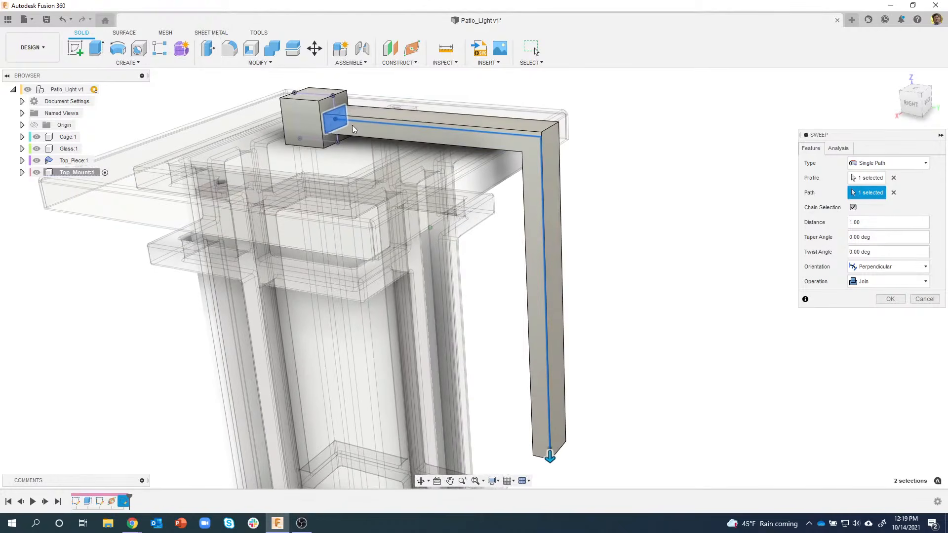
pyautogui.keyDown('shift'); pyautogui.moveTo(573, 316); pyautogui.dragTo(578, 320, button='middle'); pyautogui.keyUp('shift')
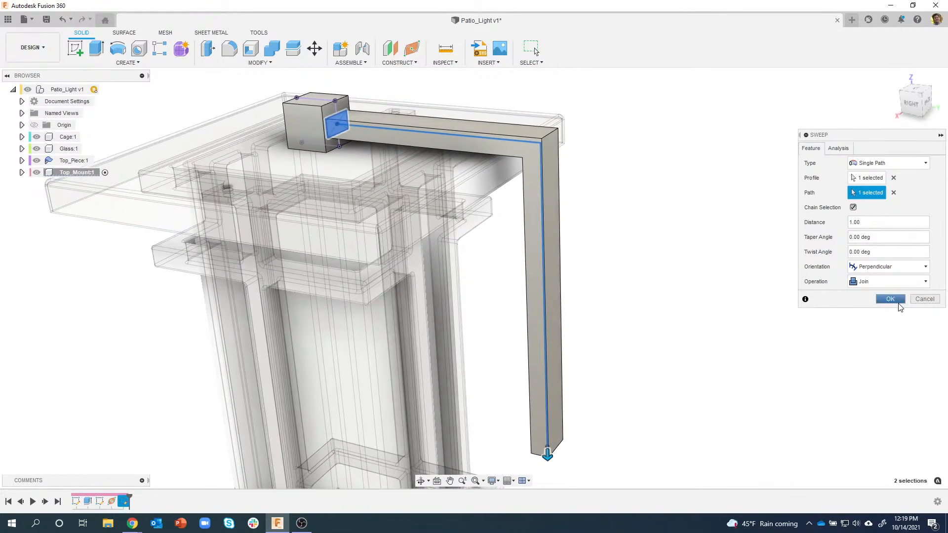
pyautogui.click(889, 299)
pyautogui.keyDown('shift'); pyautogui.moveTo(637, 239); pyautogui.dragTo(672, 212, button='middle'); pyautogui.keyUp('shift')
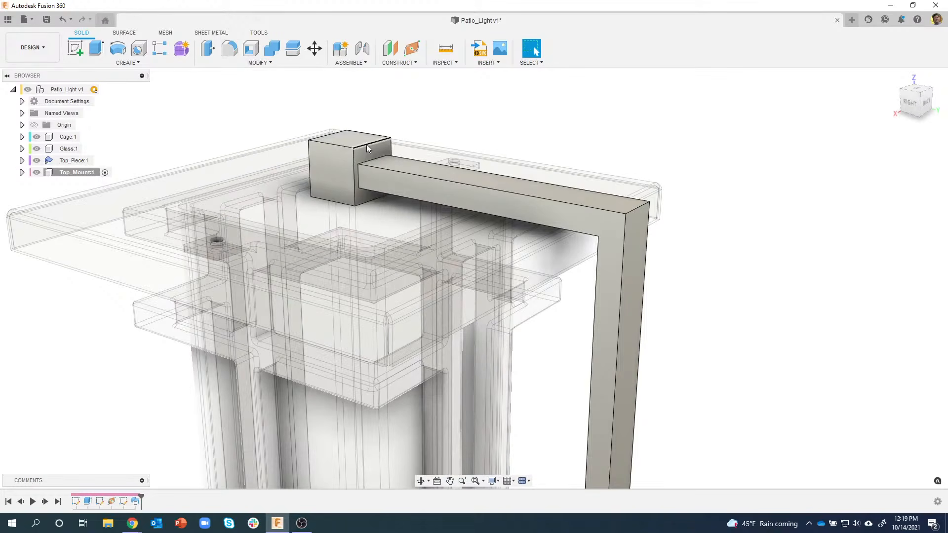
pyautogui.rightClick(367, 148)
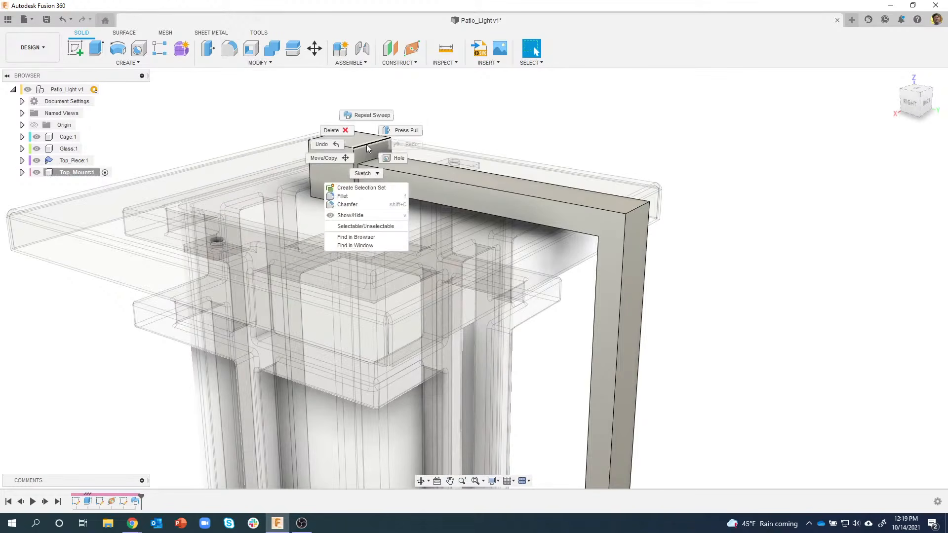
pyautogui.click(358, 196)
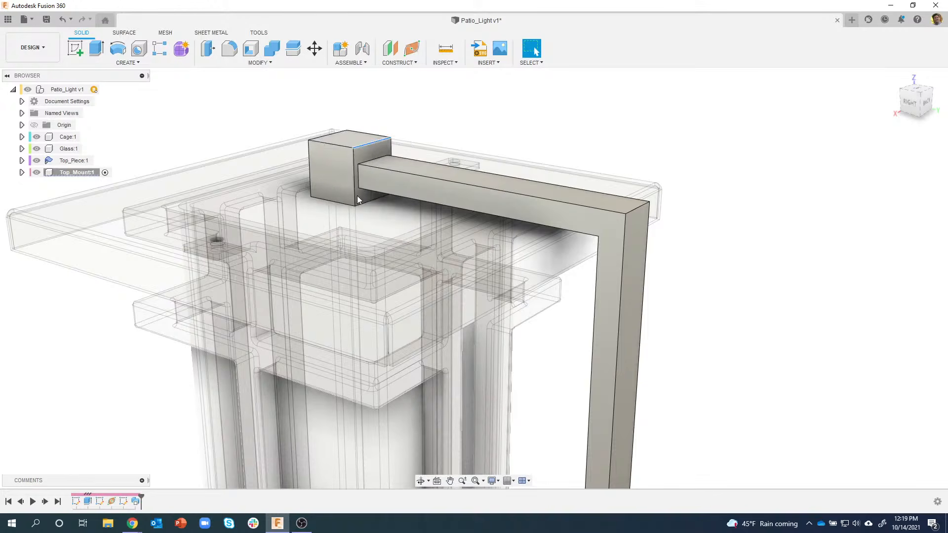
pyautogui.click(477, 132)
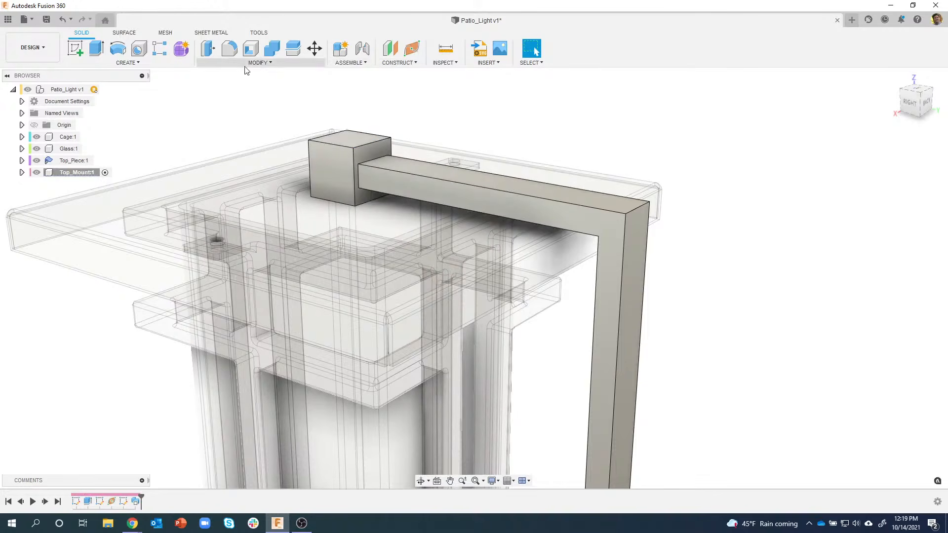
# Fillet all edges of the mount's block extrusion and arm sweep features with a constant 0.02 in radius
pyautogui.click(231, 50)
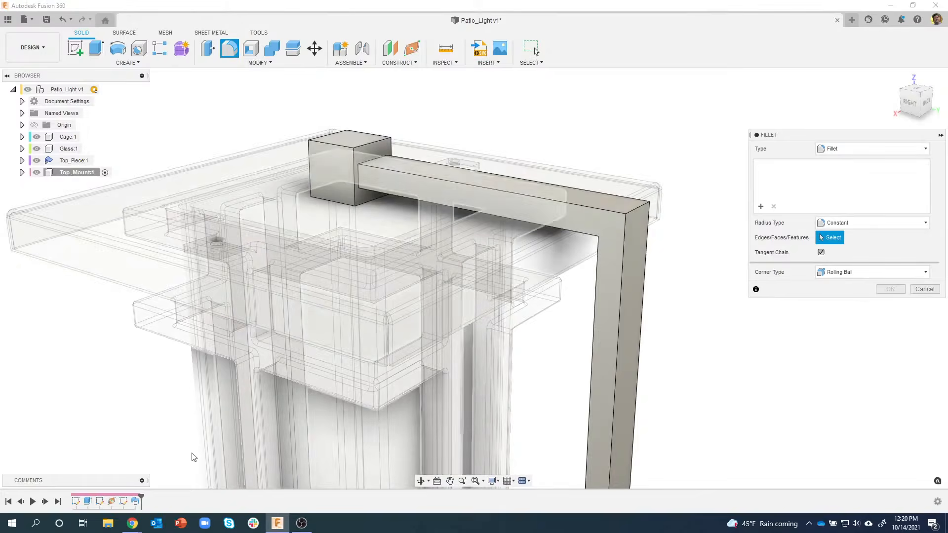
pyautogui.click(88, 502)
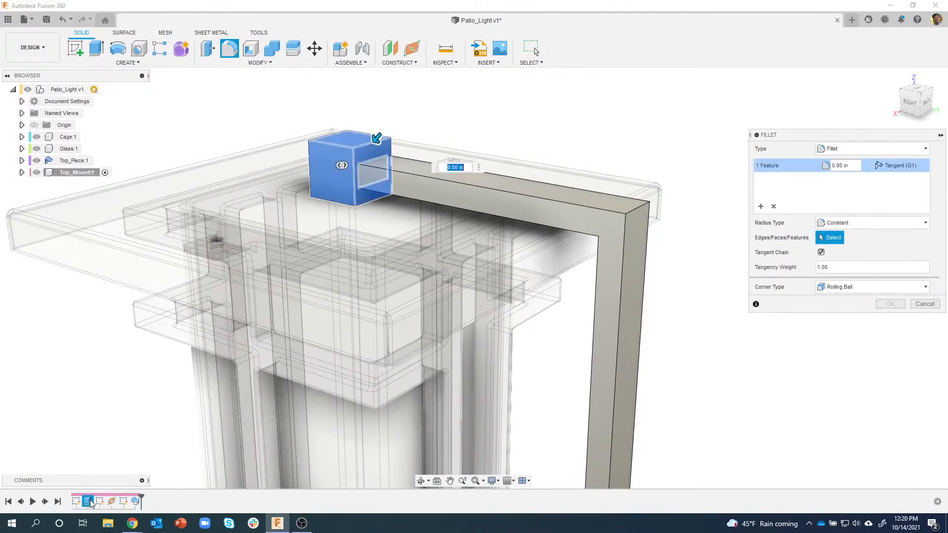
pyautogui.click(136, 501)
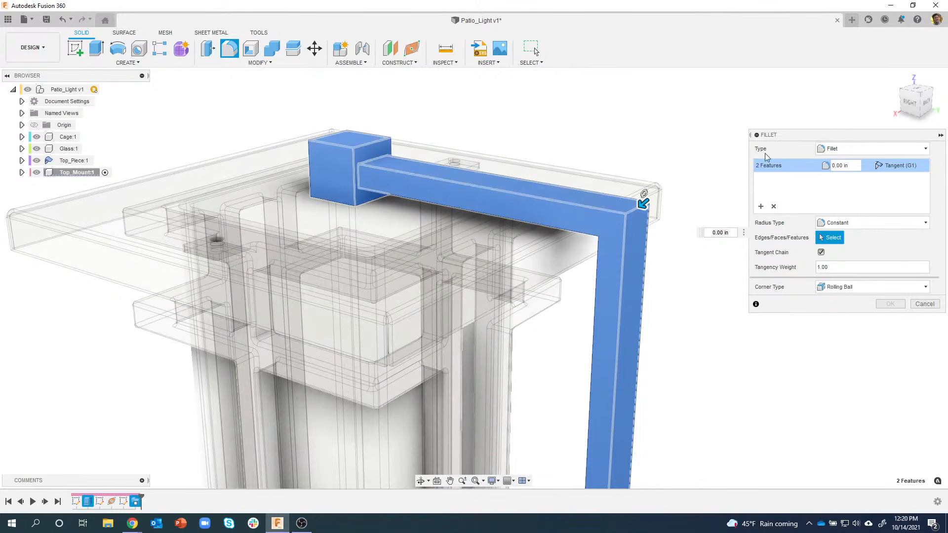
pyautogui.moveTo(852, 162); pyautogui.dragTo(823, 165)
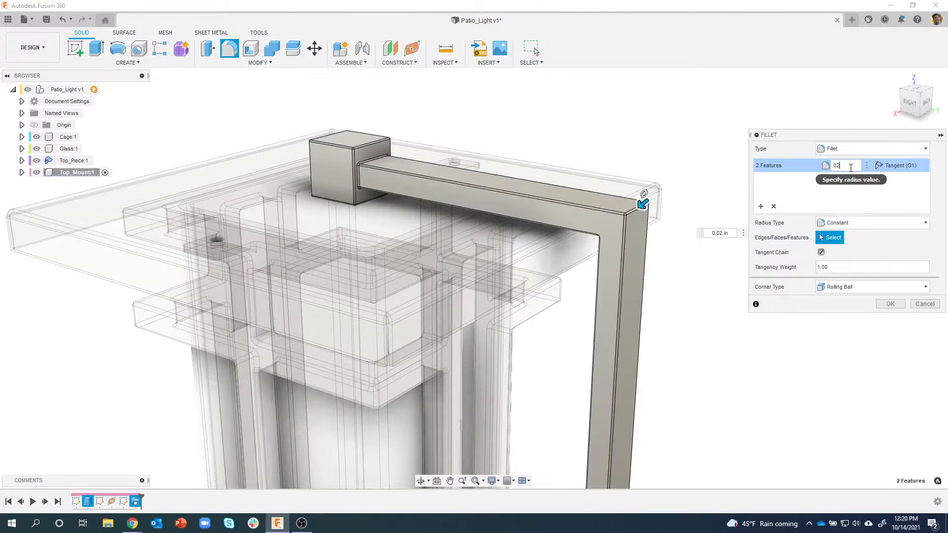
pyautogui.scroll(5, 402, 125)
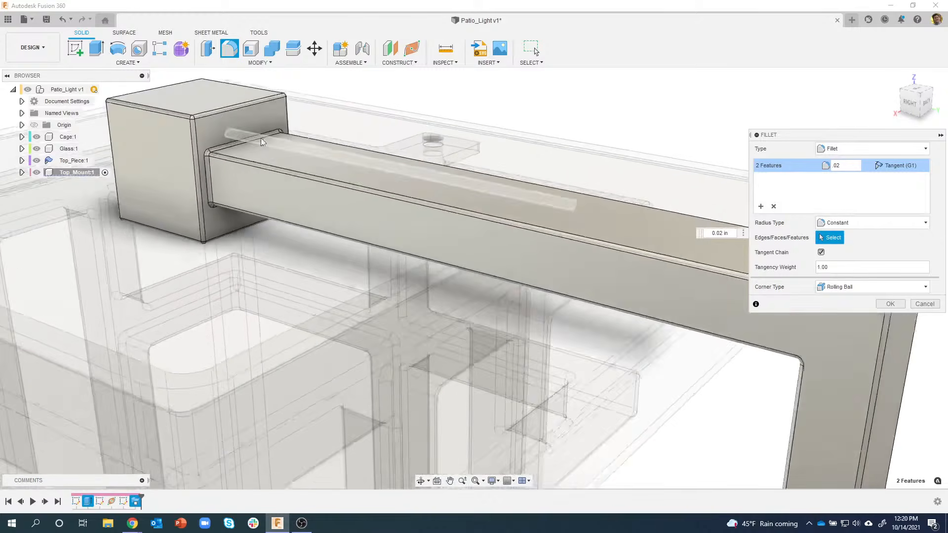
pyautogui.scroll(4, 268, 144)
pyautogui.scroll(-4, 535, 134)
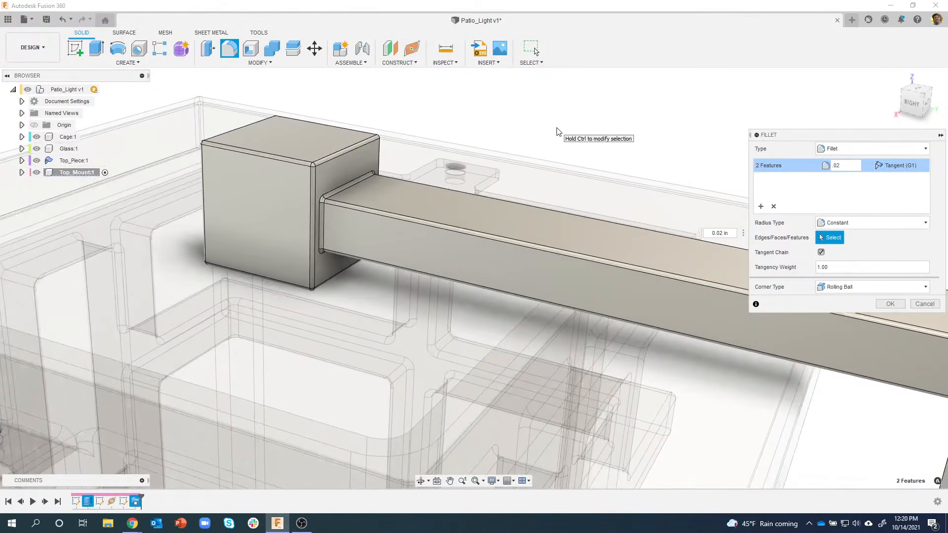
pyautogui.scroll(-3, 565, 123)
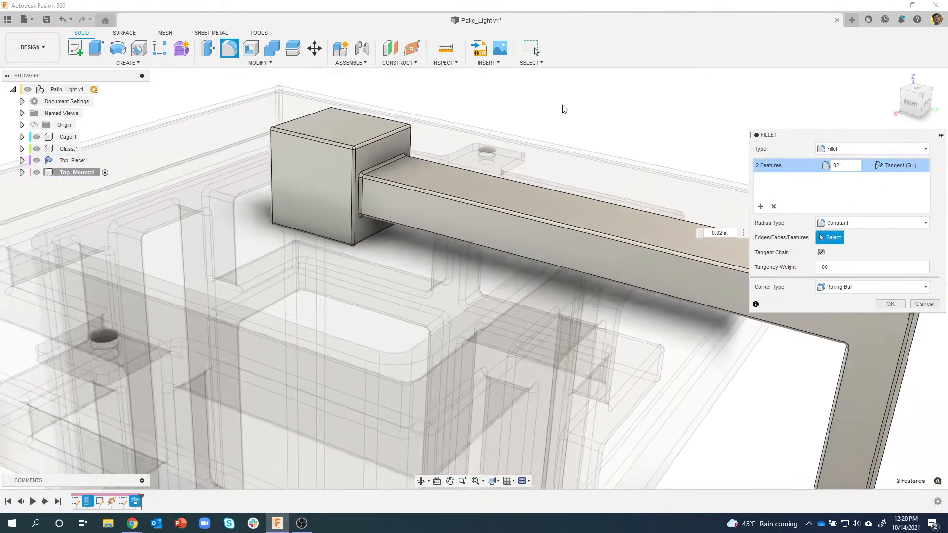
pyautogui.scroll(-4, 572, 107)
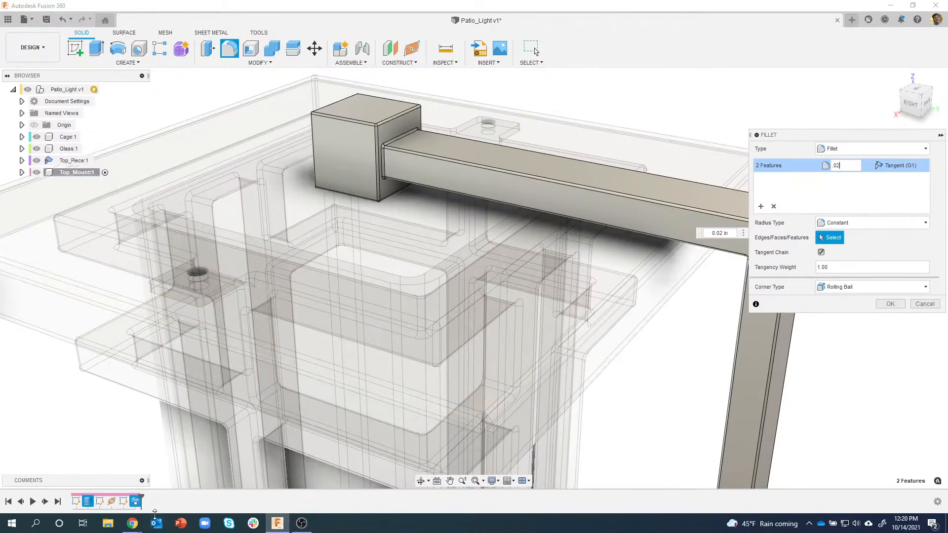
pyautogui.scroll(-3, 721, 310)
pyautogui.scroll(-2, 721, 310)
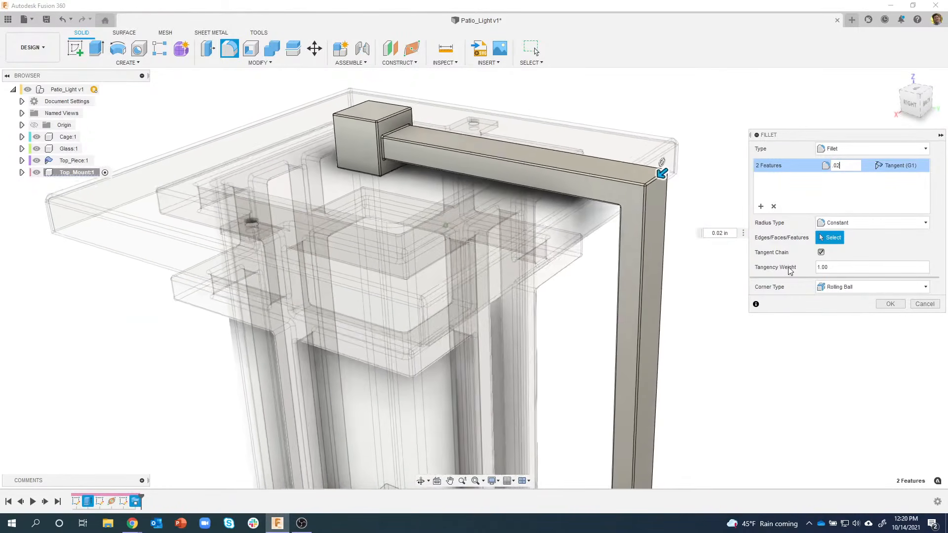
pyautogui.click(892, 304)
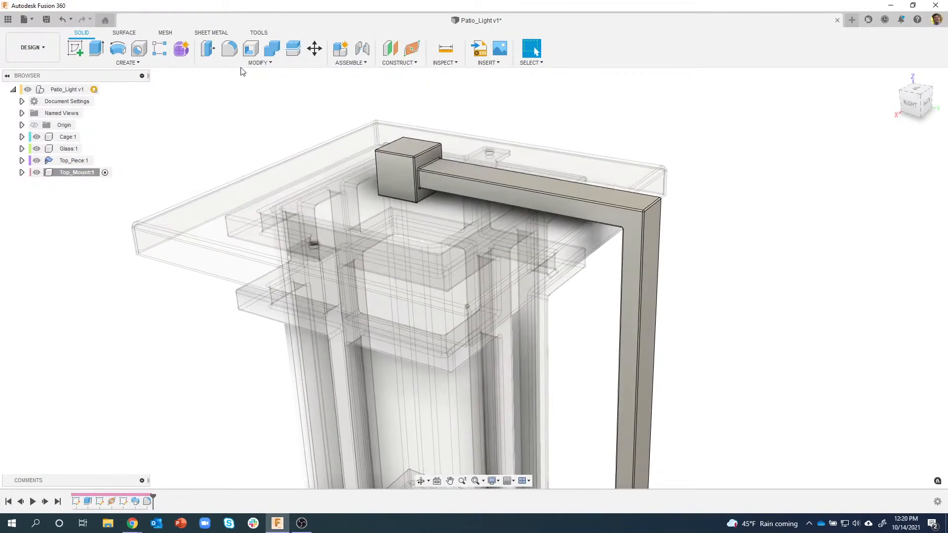
# Apply the design's existing Powder Coat (Blue) appearance to the Top_Mount body
pyautogui.click(221, 64)
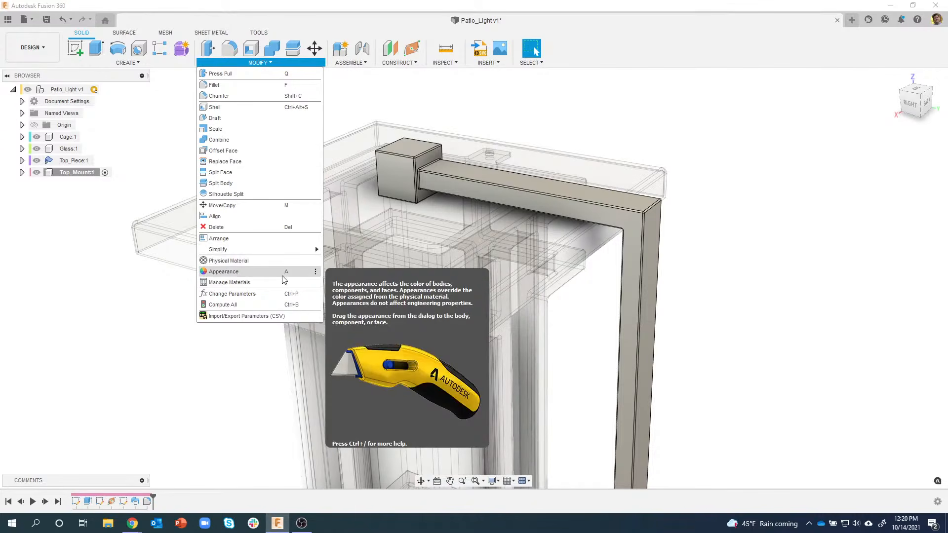
pyautogui.click(248, 273)
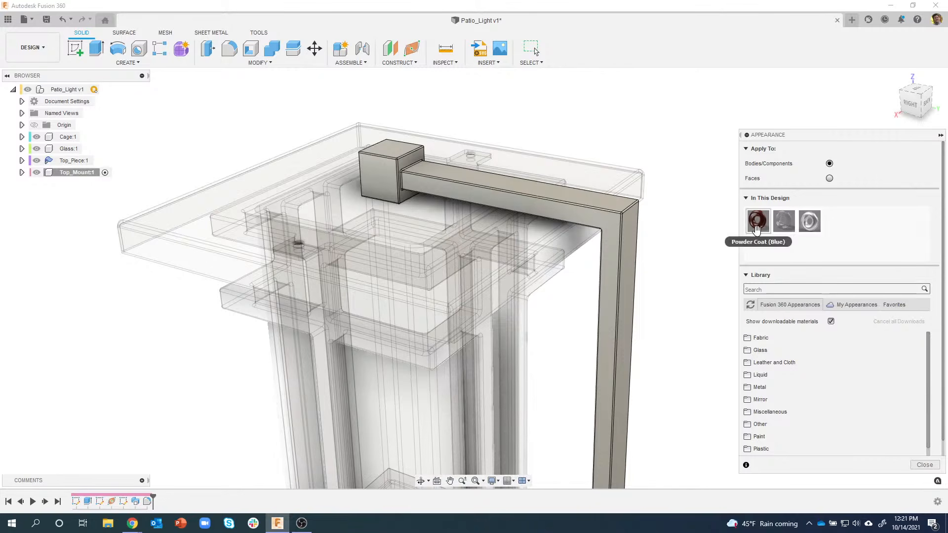
pyautogui.moveTo(758, 225); pyautogui.dragTo(634, 266)
pyautogui.scroll(10, 698, 276)
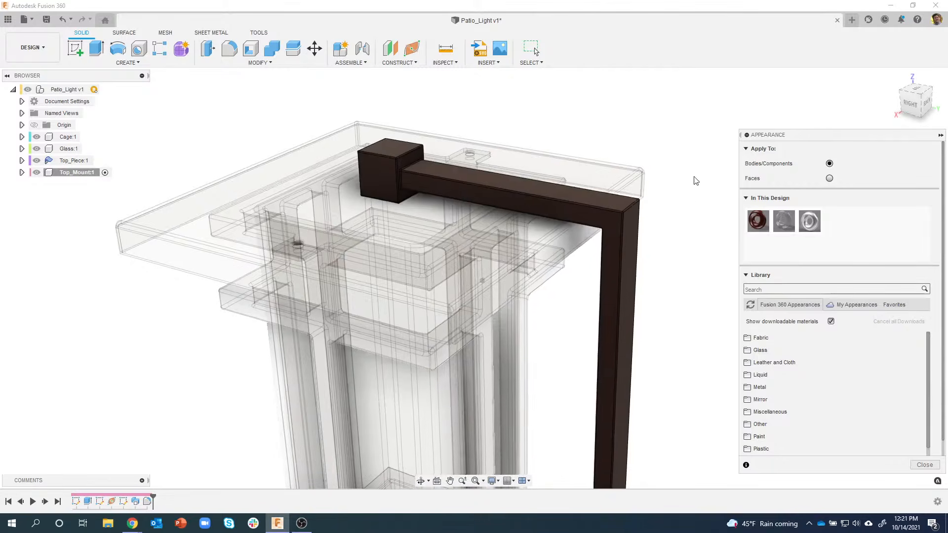
pyautogui.scroll(10, 710, 115)
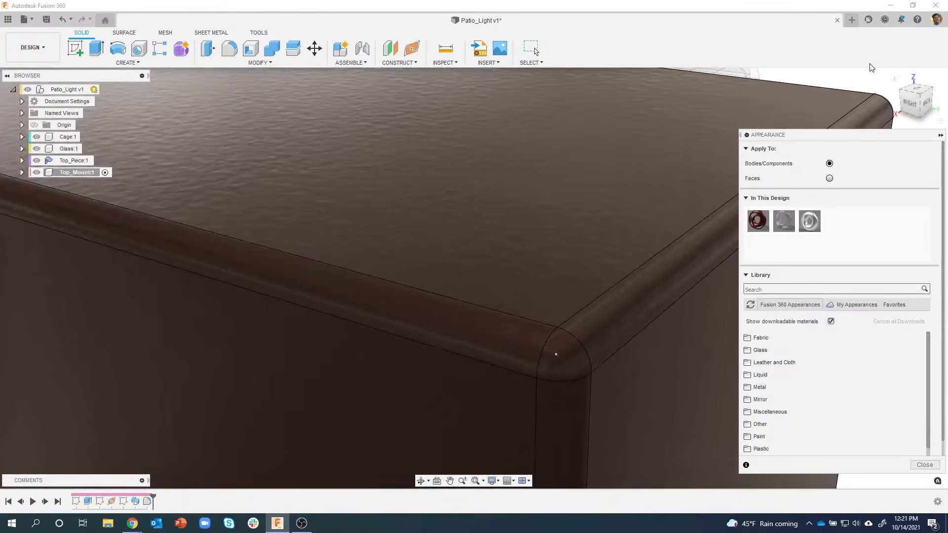
pyautogui.scroll(-10, 839, 89)
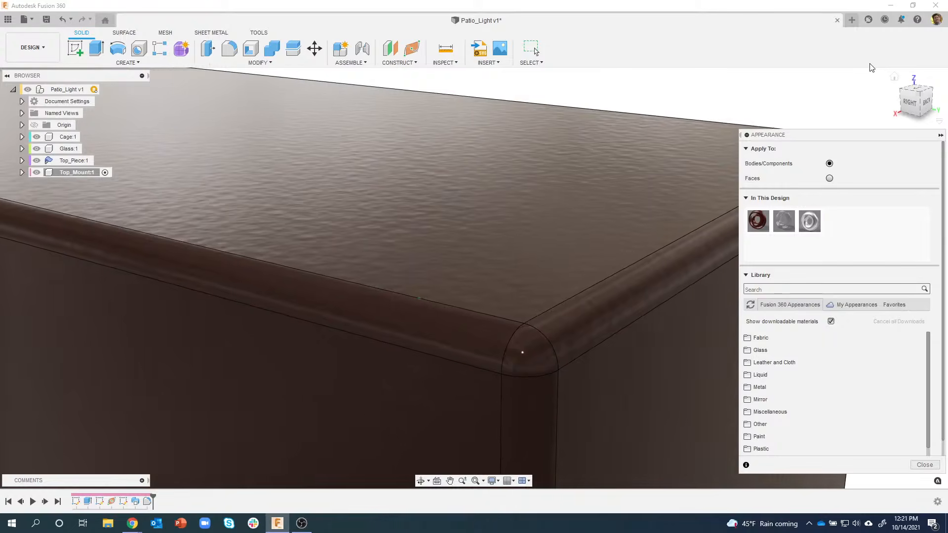
pyautogui.scroll(-5, 786, 113)
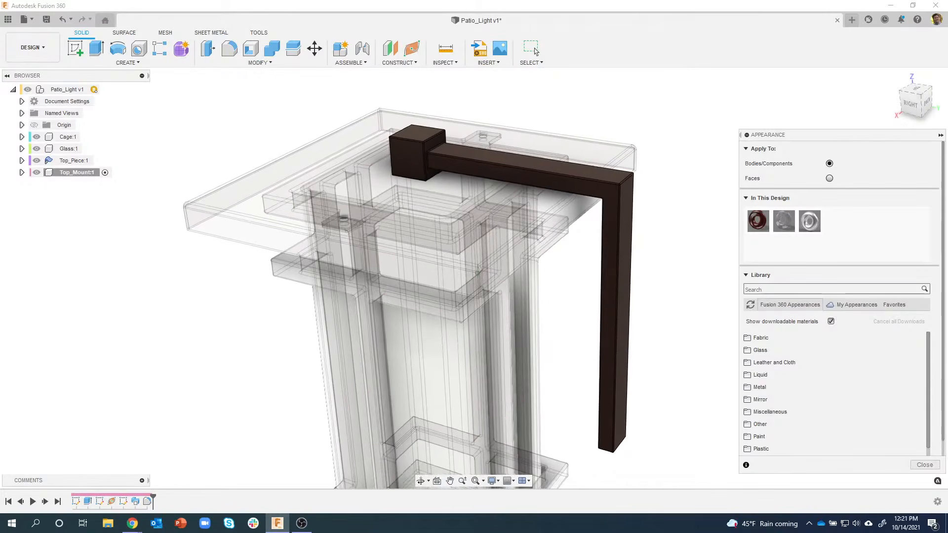
pyautogui.click(924, 464)
# Activate the Top_Piece component, return to the top-level Patio_Light assembly and expand its document settings
pyautogui.doubleClick(100, 161)
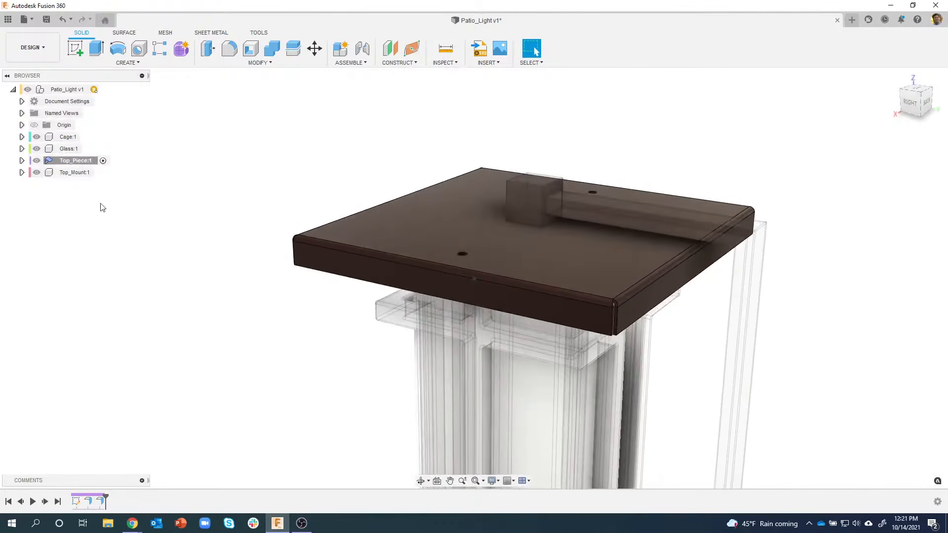
pyautogui.click(105, 89)
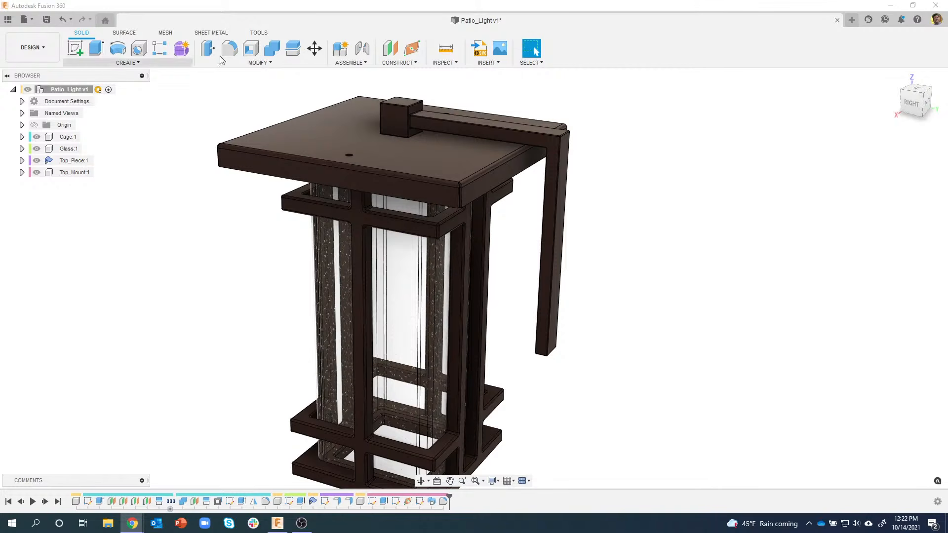
pyautogui.click(23, 101)
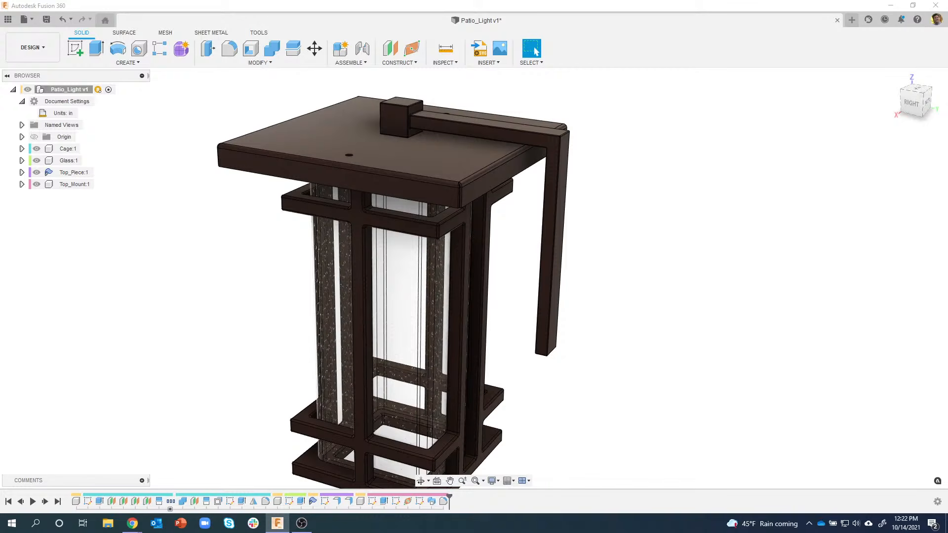
# Create an internal, active sheet metal component named Back Mount in the assembly, using the Aluminum 0.05 rule
pyautogui.hotkey('alt', 'Tab')
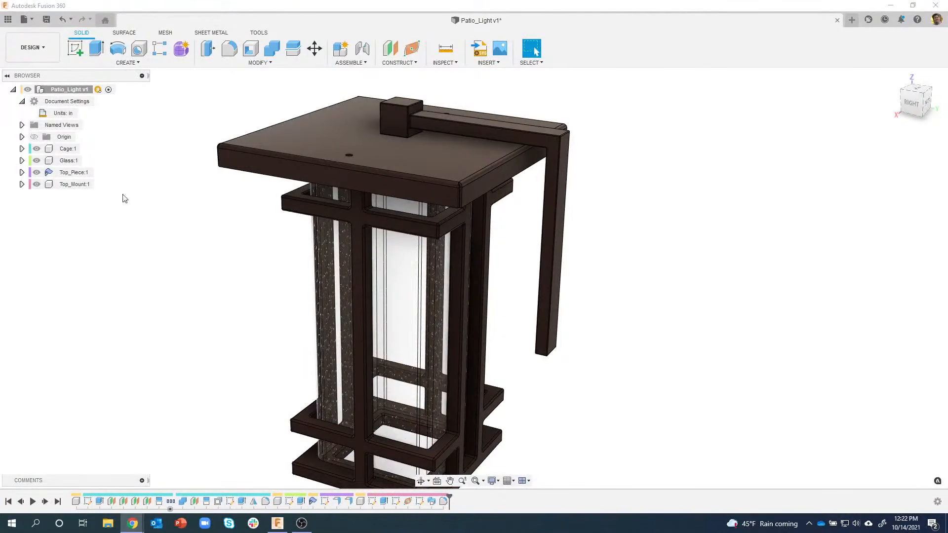
pyautogui.keyDown('shift'); pyautogui.moveTo(691, 328); pyautogui.dragTo(669, 190, button='middle'); pyautogui.keyUp('shift')
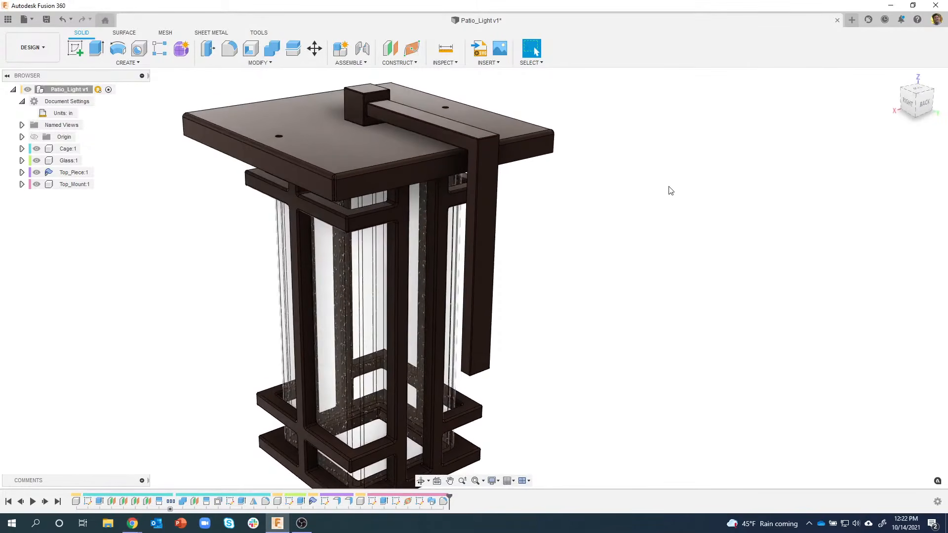
pyautogui.keyDown('shift'); pyautogui.moveTo(660, 120); pyautogui.dragTo(642, 135, button='middle'); pyautogui.keyUp('shift')
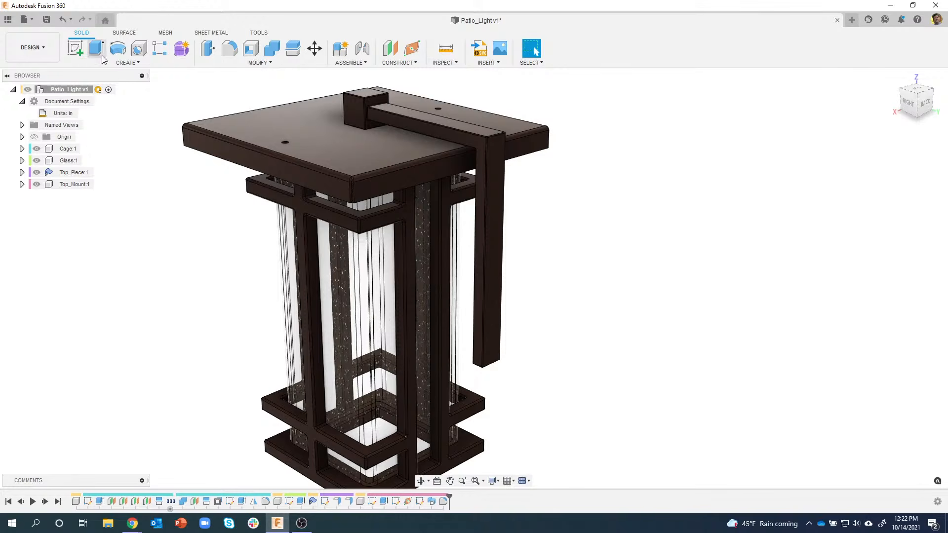
pyautogui.click(208, 33)
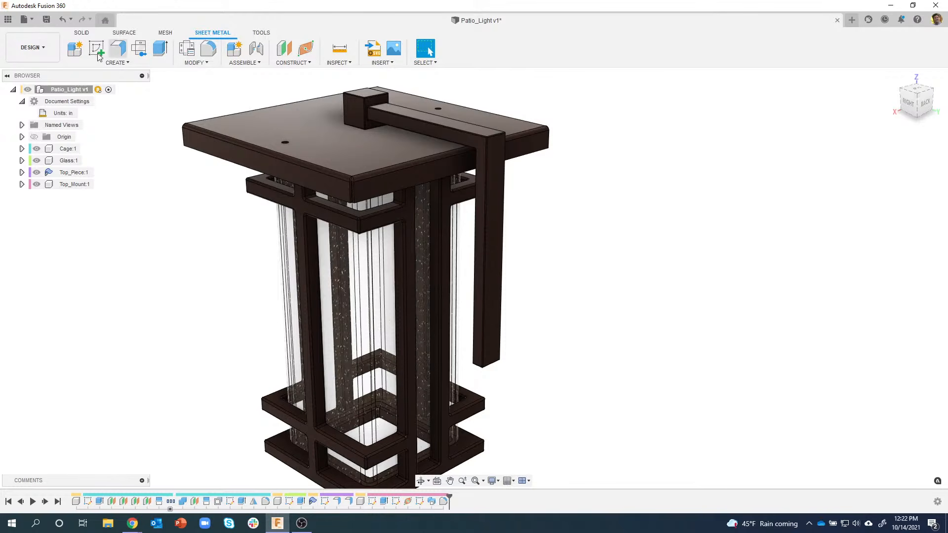
pyautogui.click(73, 57)
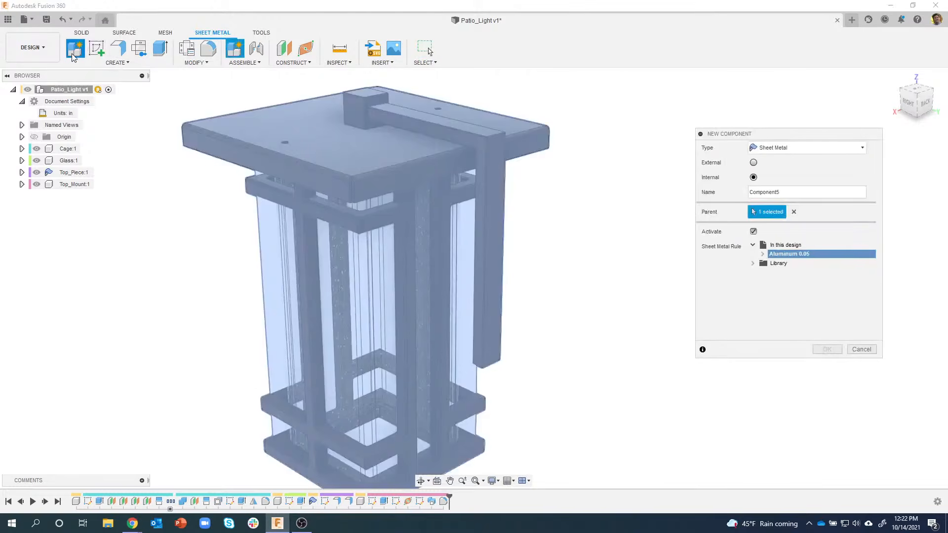
pyautogui.click(789, 192)
pyautogui.moveTo(790, 192); pyautogui.dragTo(713, 206)
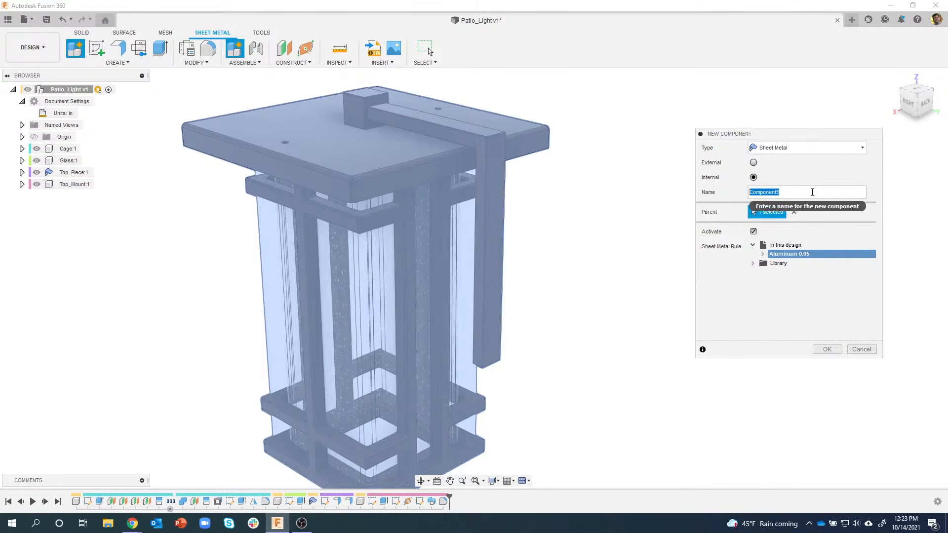
pyautogui.write('Back Mount')
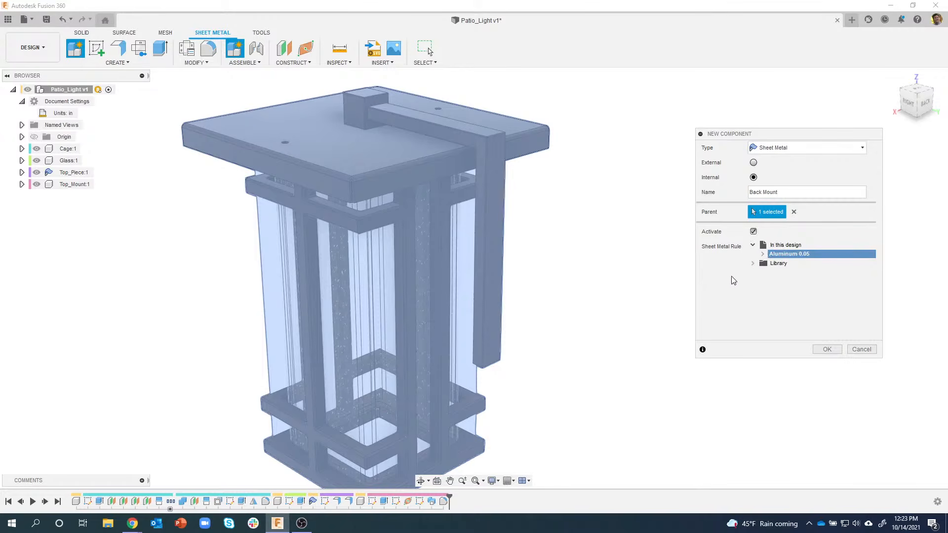
pyautogui.click(827, 350)
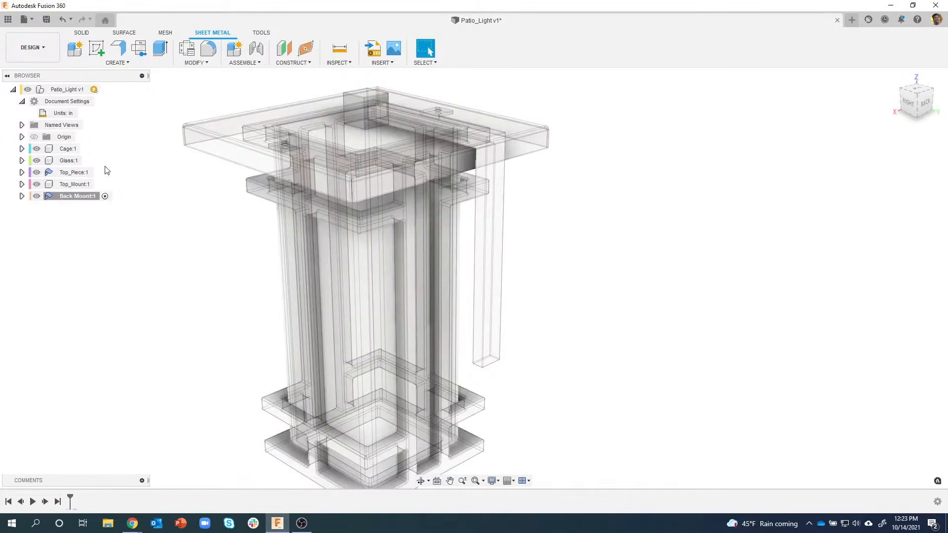
# Start a sketch on the outer back face of the mount arm's vertical leg
pyautogui.keyDown('shift'); pyautogui.moveTo(612, 164); pyautogui.dragTo(610, 184, button='middle'); pyautogui.keyUp('shift')
pyautogui.scroll(5, 503, 184)
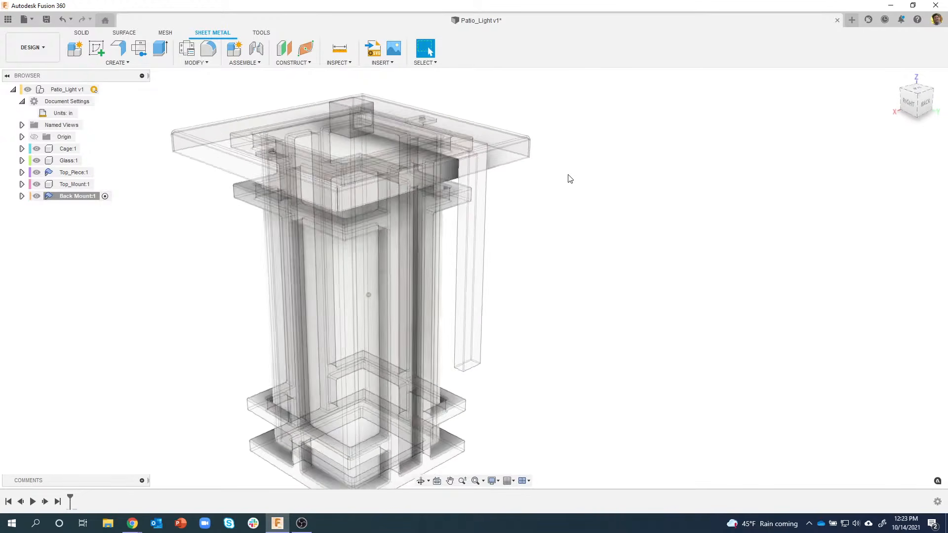
pyautogui.keyDown('shift'); pyautogui.moveTo(503, 184); pyautogui.dragTo(520, 148, button='middle'); pyautogui.keyUp('shift')
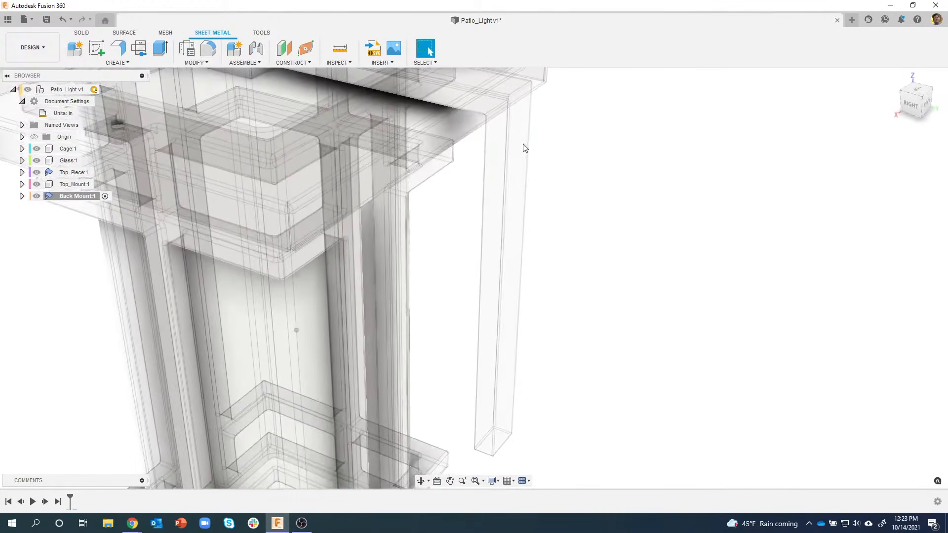
pyautogui.rightClick(517, 209)
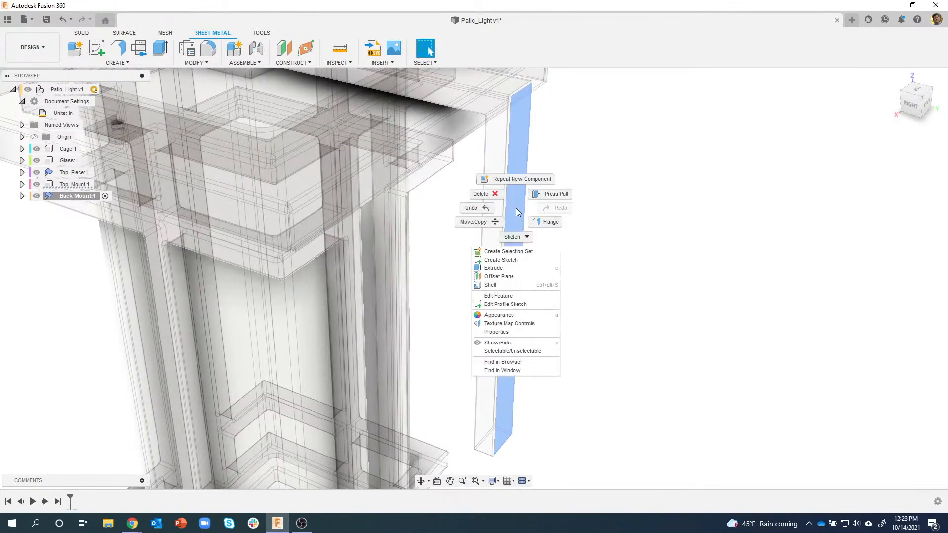
pyautogui.click(517, 262)
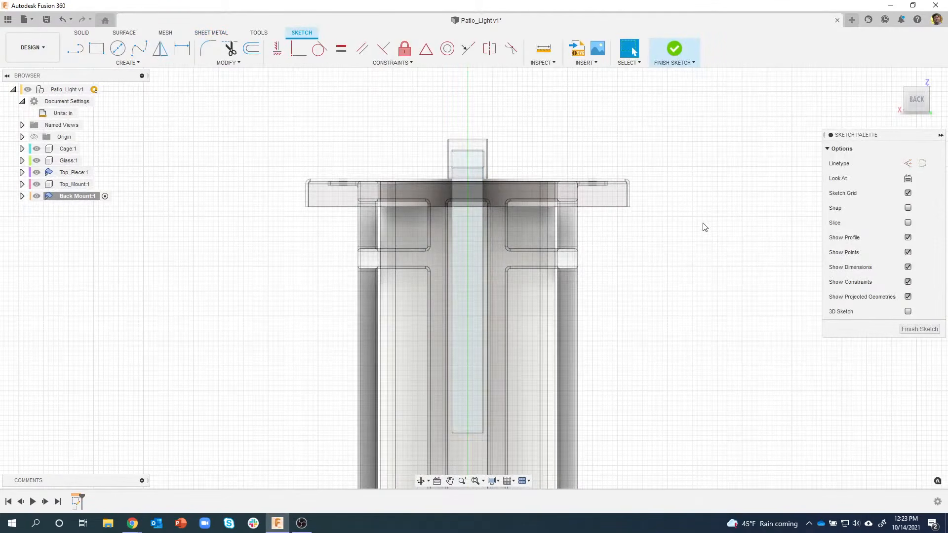
# Project the narrow fillet face along the top of the arm's vertical leg into the sketch with Projection Link enabled
pyautogui.press('p')
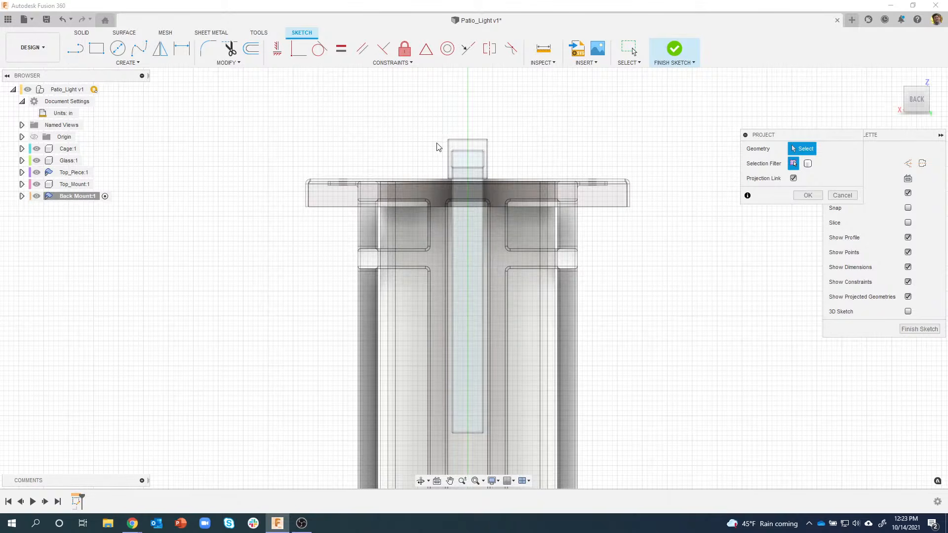
pyautogui.scroll(4, 438, 146)
pyautogui.scroll(5, 438, 146)
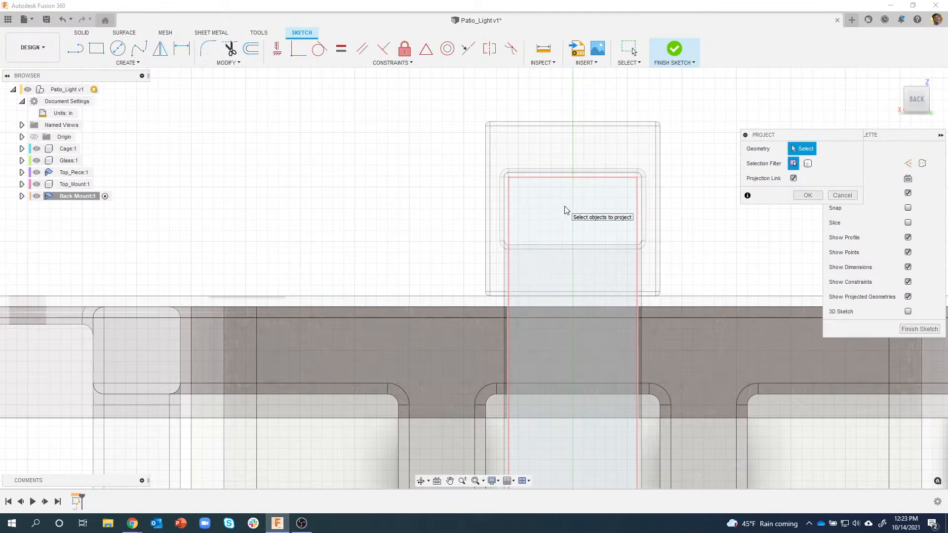
pyautogui.moveTo(574, 172)
pyautogui.keyDown('shift'); pyautogui.mouseDown(button='middle')
pyautogui.moveTo(630, 172)
pyautogui.moveTo(630, 188)
pyautogui.mouseUp(button='middle'); pyautogui.keyUp('shift')
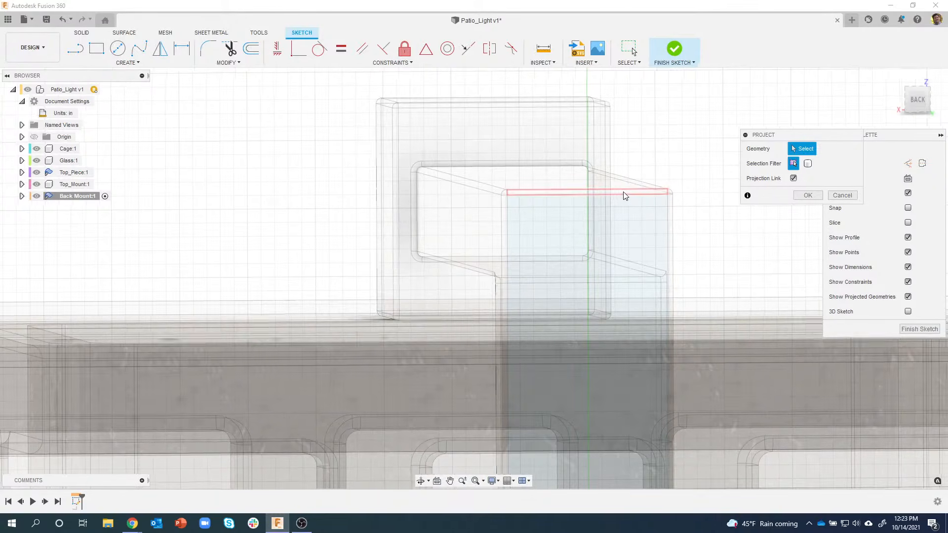
pyautogui.scroll(-5, 623, 196)
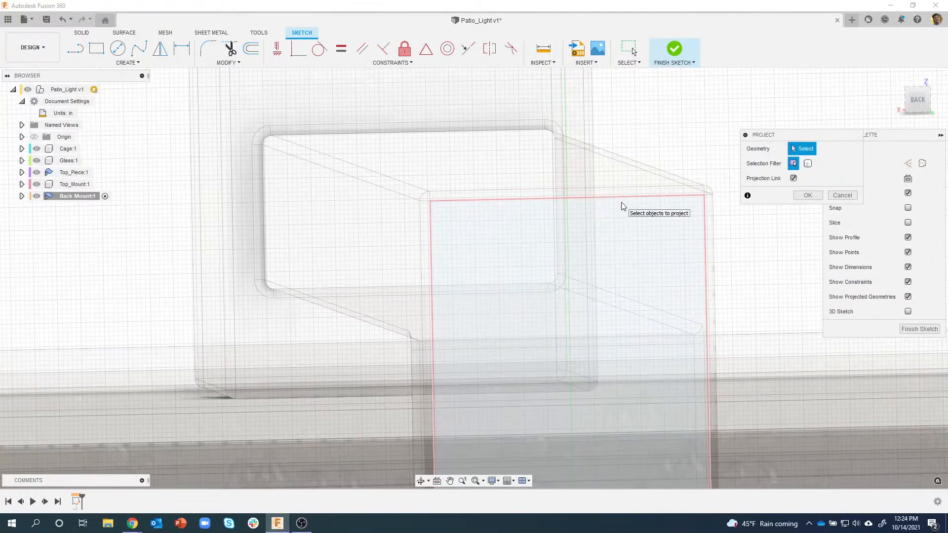
pyautogui.scroll(-4, 622, 209)
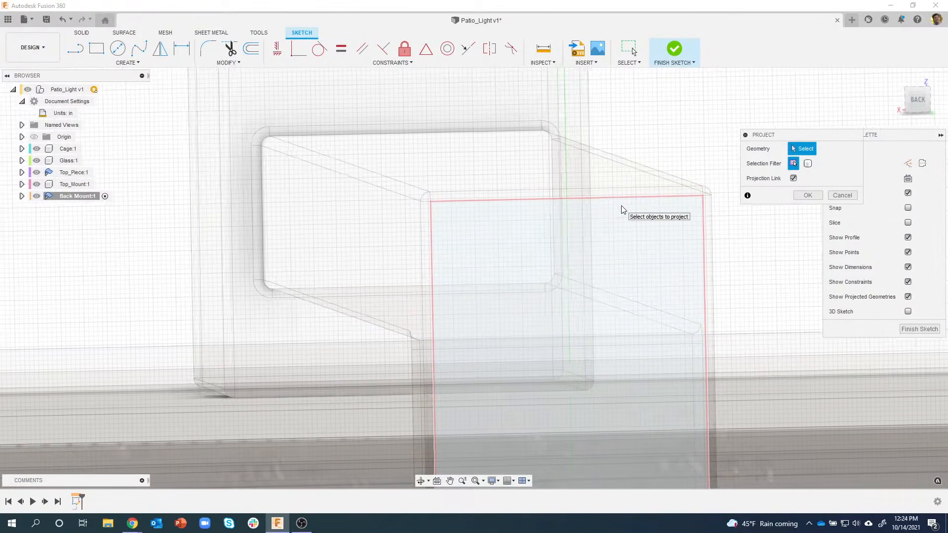
pyautogui.keyDown('shift'); pyautogui.moveTo(594, 209); pyautogui.dragTo(586, 205, button='middle'); pyautogui.keyUp('shift')
pyautogui.click(596, 202)
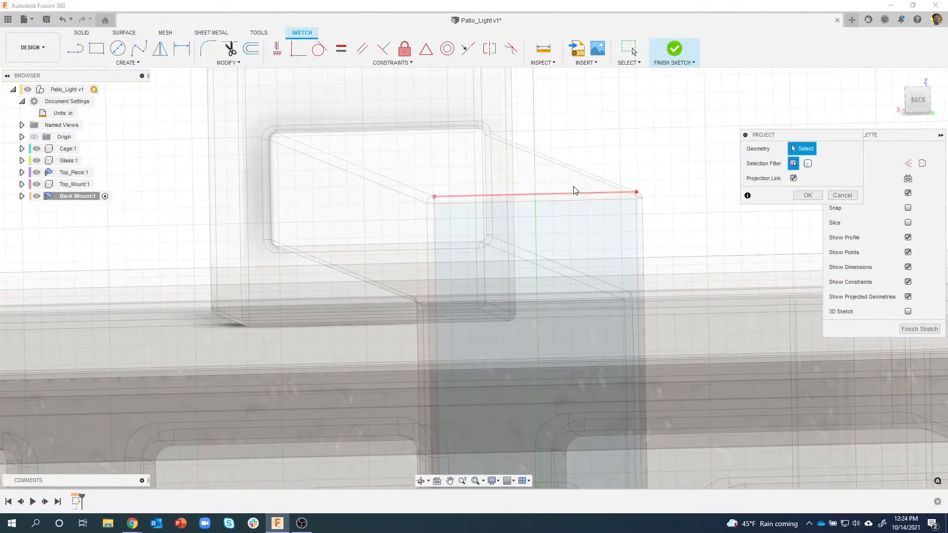
pyautogui.keyDown('shift'); pyautogui.moveTo(537, 181); pyautogui.dragTo(551, 177, button='middle'); pyautogui.keyUp('shift')
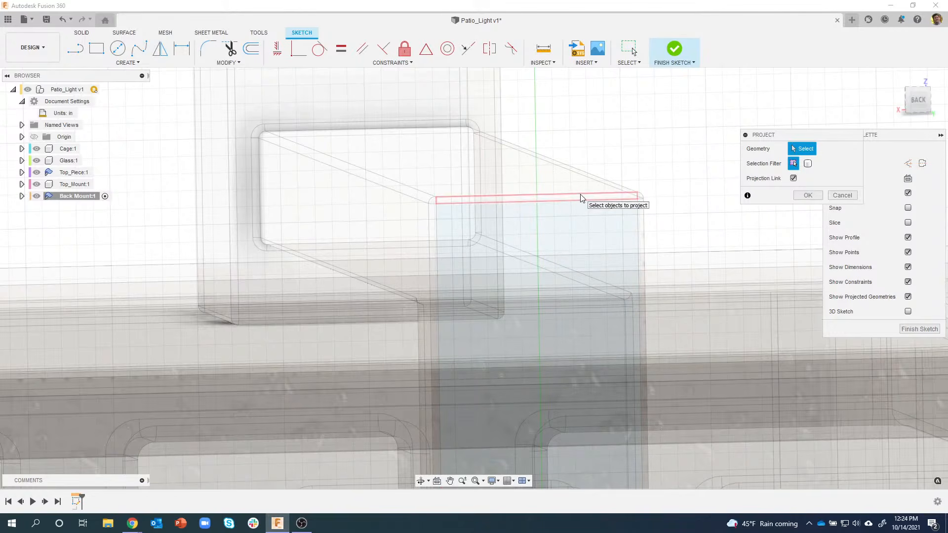
pyautogui.click(580, 197)
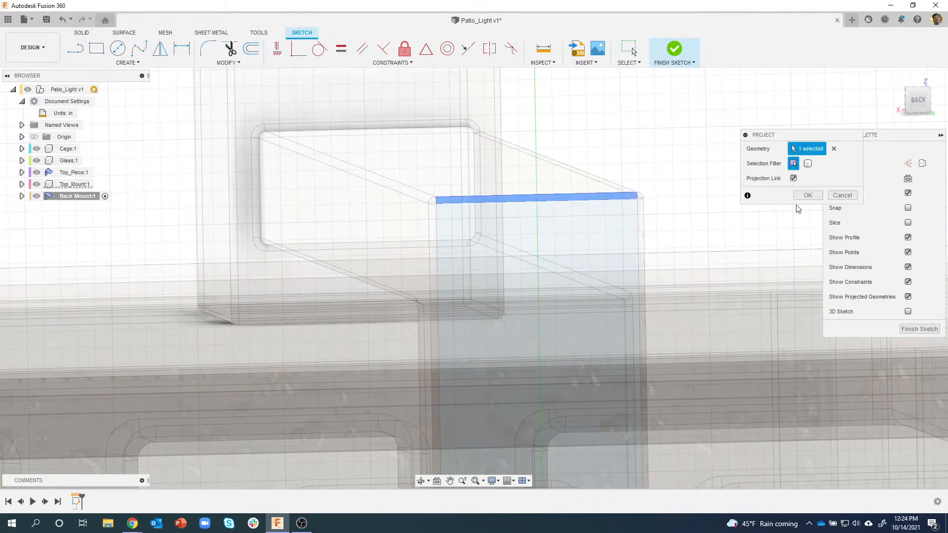
pyautogui.click(805, 197)
# Sketch a rectangle 4 in wide and 6.5 in high in the empty area beside the light
pyautogui.keyDown('shift'); pyautogui.moveTo(769, 209); pyautogui.dragTo(738, 257, button='middle'); pyautogui.keyUp('shift')
pyautogui.scroll(-3, 691, 212)
pyautogui.keyDown('shift'); pyautogui.moveTo(687, 209); pyautogui.dragTo(583, 183, button='middle'); pyautogui.keyUp('shift')
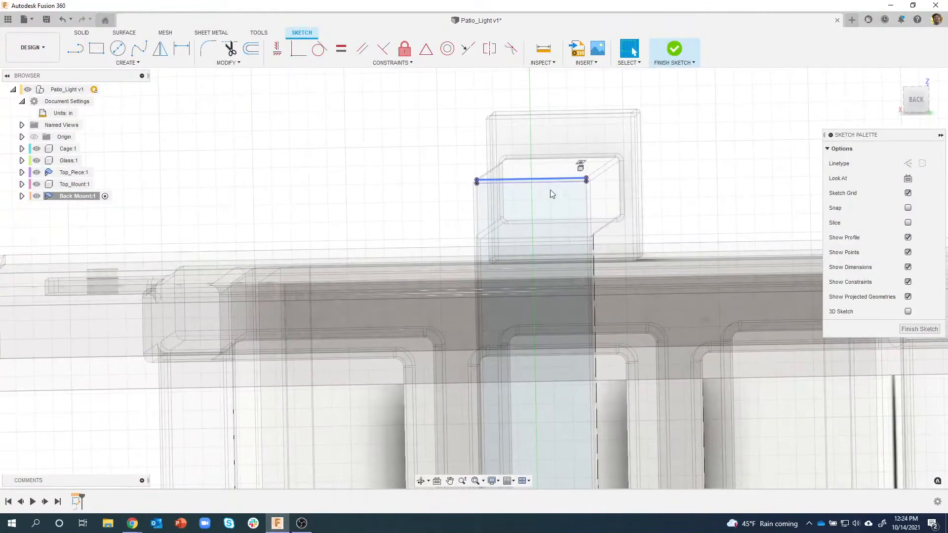
pyautogui.keyDown('shift'); pyautogui.moveTo(705, 198); pyautogui.dragTo(805, 180, button='middle'); pyautogui.keyUp('shift')
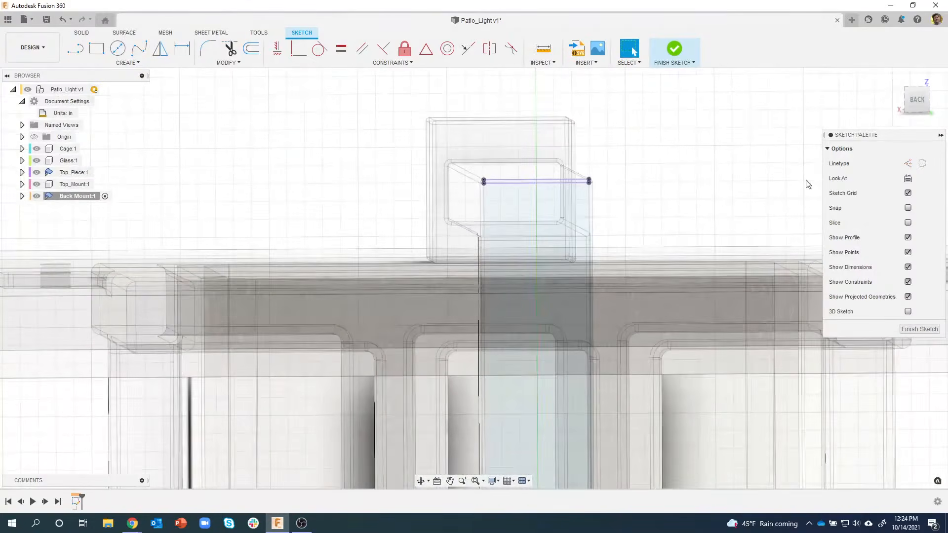
pyautogui.click(916, 101)
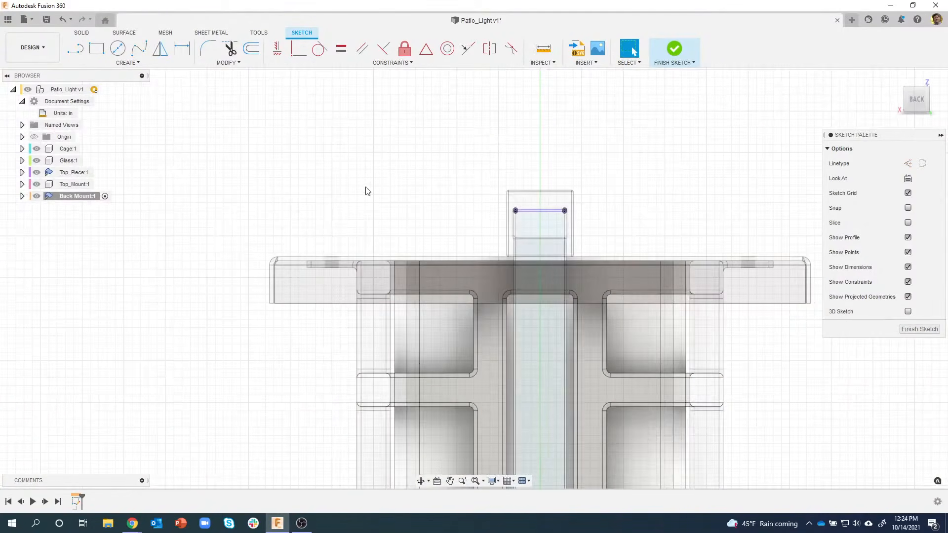
pyautogui.scroll(-2, 285, 218)
pyautogui.moveTo(230, 192); pyautogui.dragTo(419, 131, button='middle')
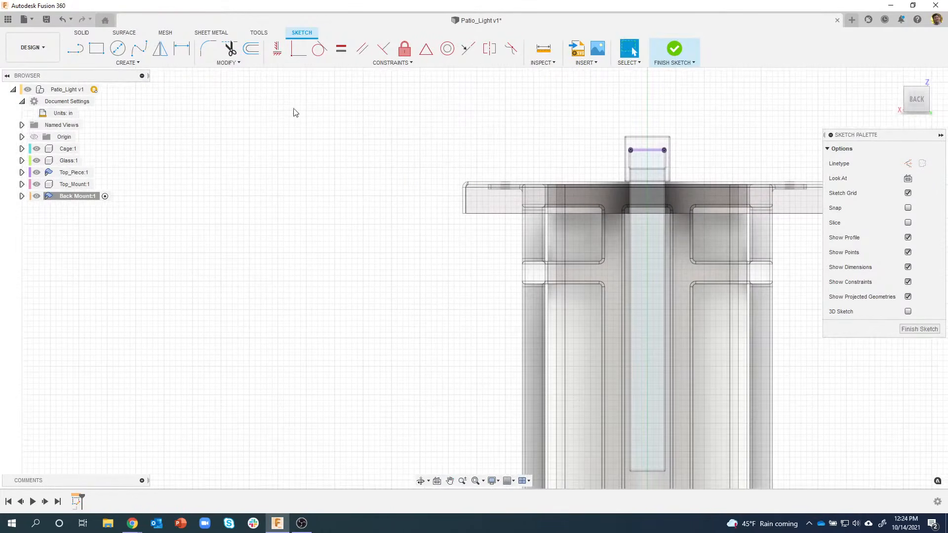
pyautogui.click(97, 48)
pyautogui.click(225, 180)
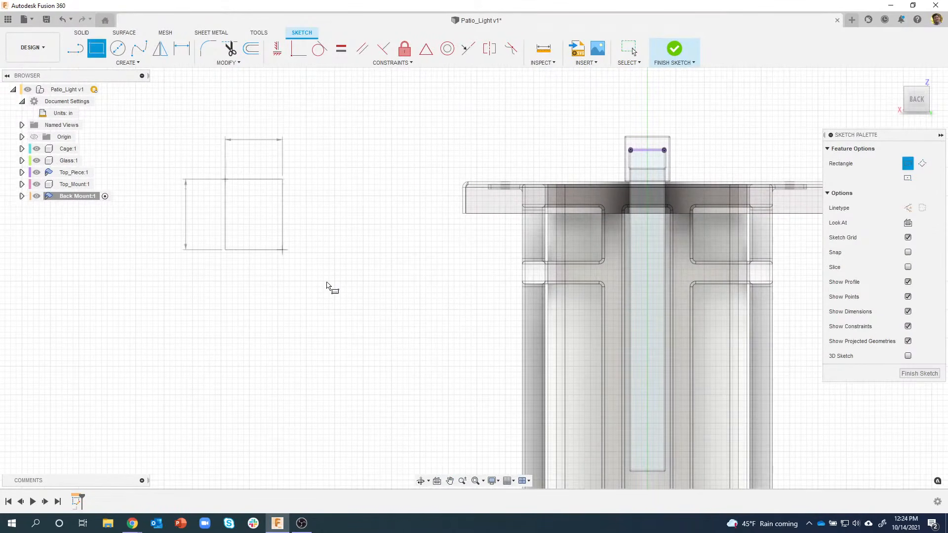
pyautogui.press('Tab')
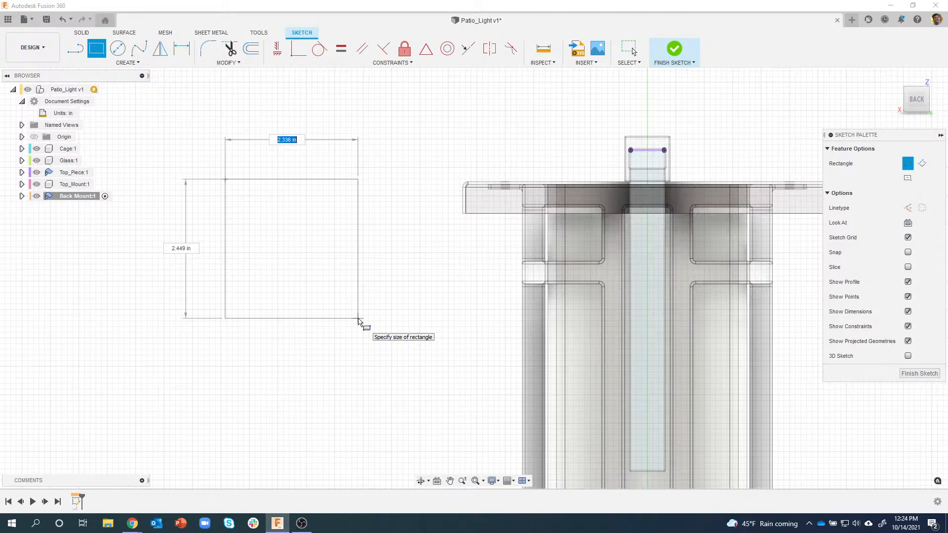
pyautogui.write('4')
pyautogui.press('Tab')
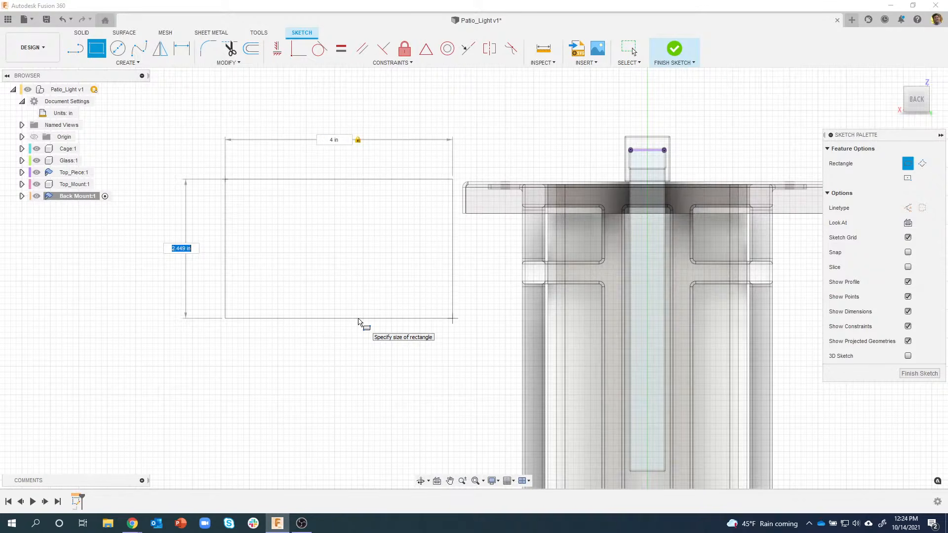
pyautogui.write('6.5')
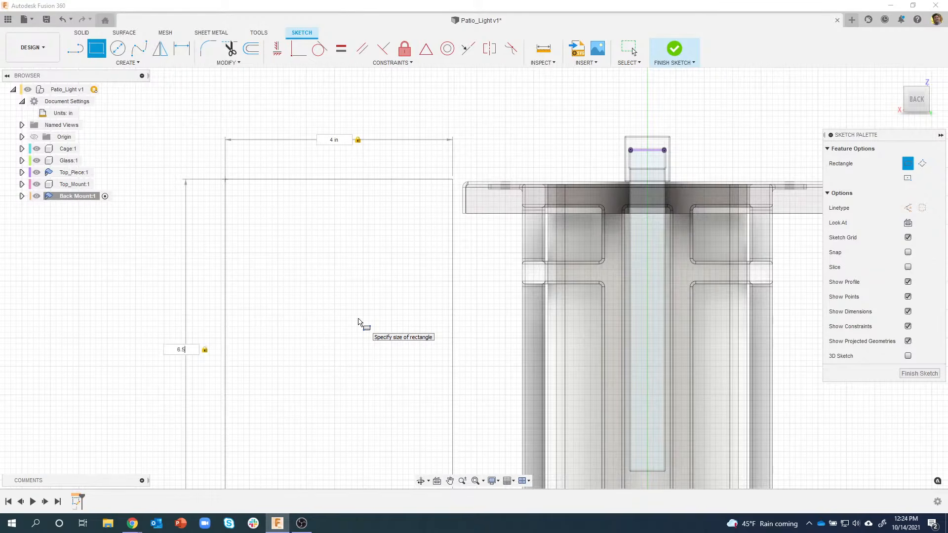
pyautogui.press('Return')
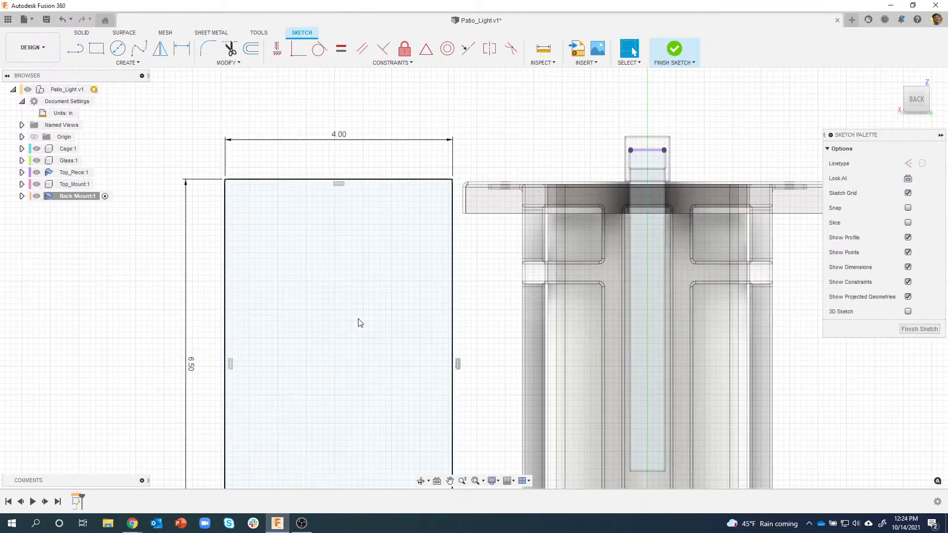
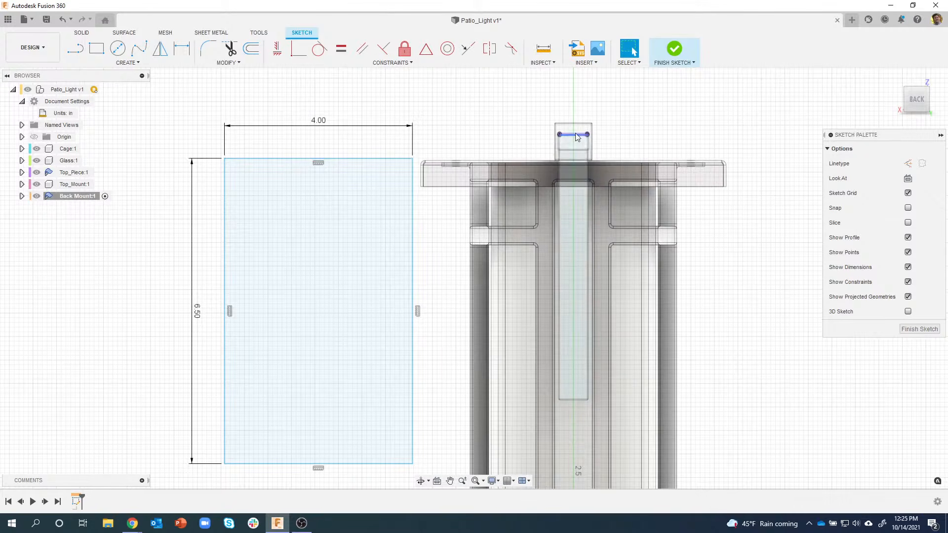
# Align the midpoints of the rectangle's top edge and the upper projected line with a Midpoint constraint
pyautogui.click(426, 50)
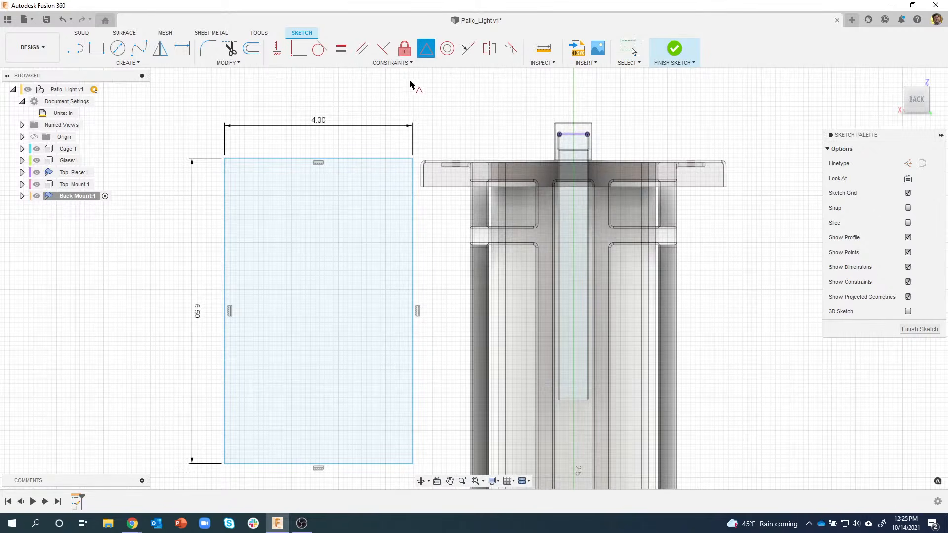
pyautogui.click(370, 159)
pyautogui.scroll(1, 610, 129)
pyautogui.scroll(5, 609, 128)
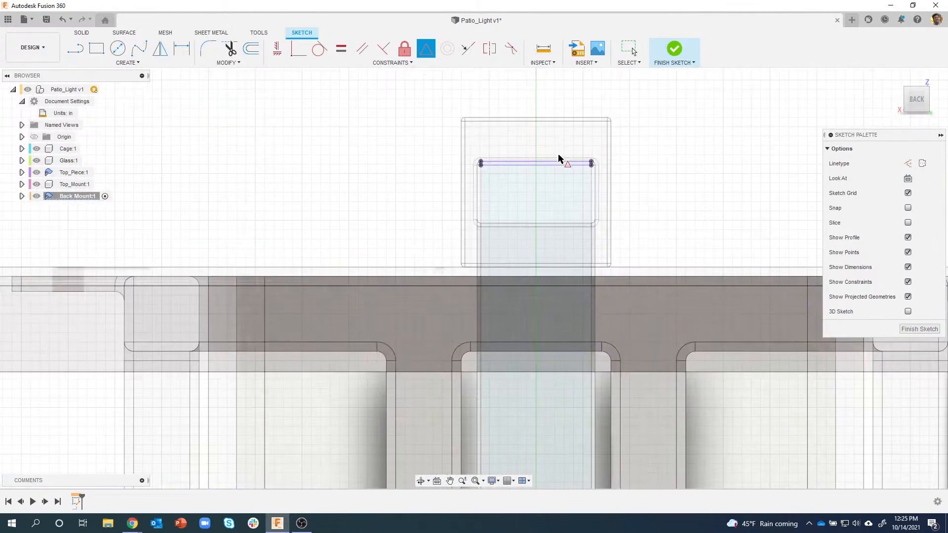
pyautogui.click(560, 162)
pyautogui.scroll(3, 559, 163)
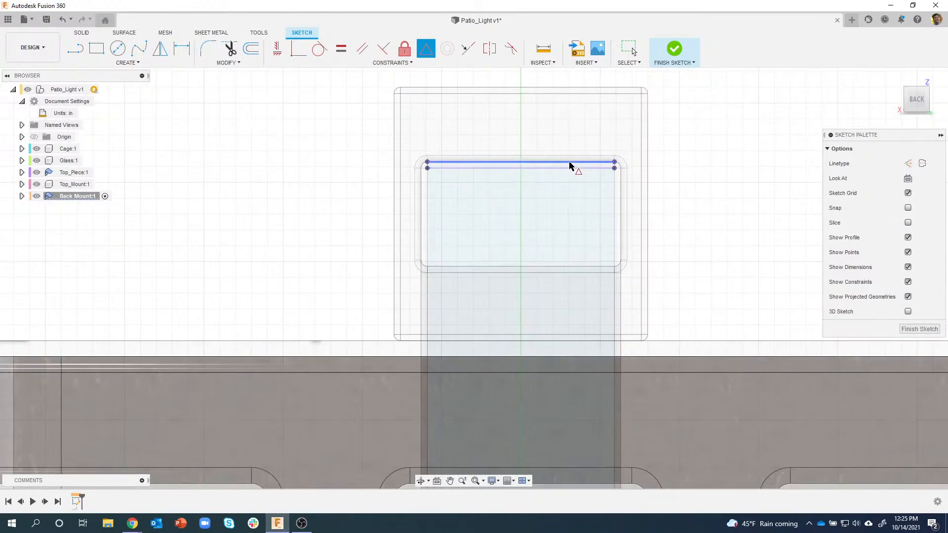
pyautogui.click(569, 162)
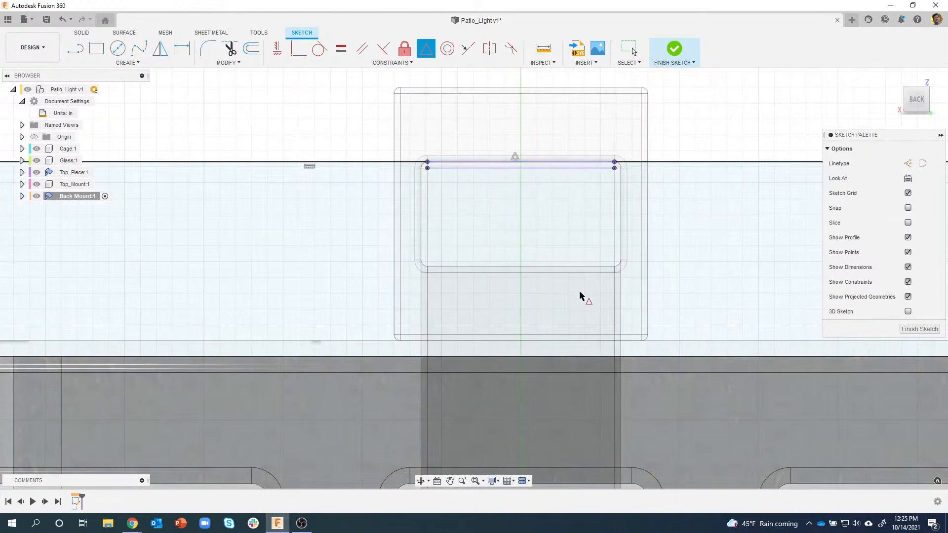
pyautogui.scroll(-5, 578, 295)
pyautogui.scroll(-3, 498, 249)
pyautogui.moveTo(324, 247); pyautogui.dragTo(301, 134, button='middle')
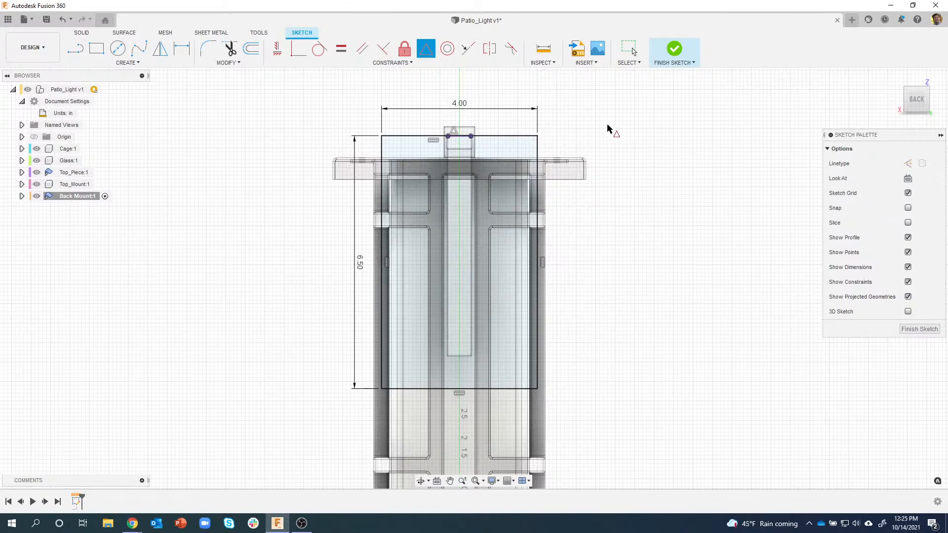
# Finish the Back Mount plate sketch
pyautogui.press('Escape')
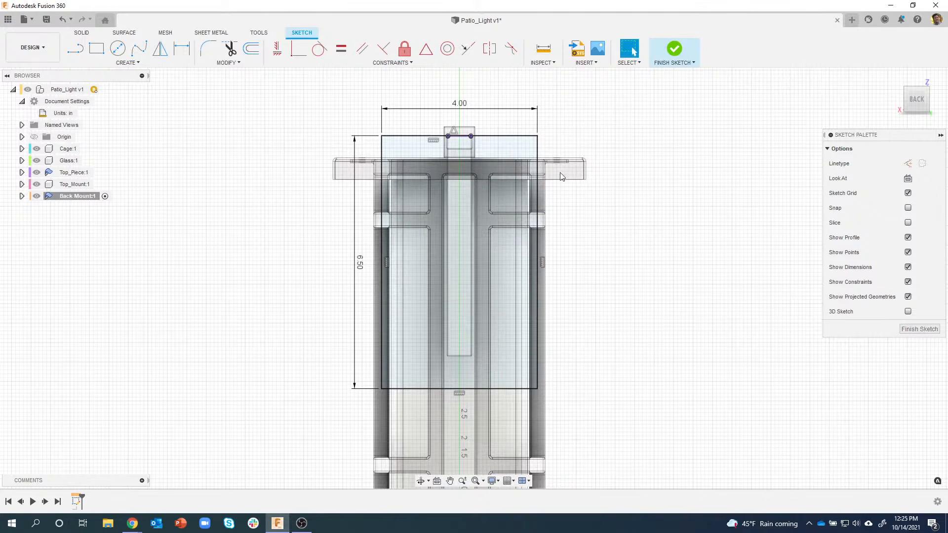
pyautogui.click(674, 49)
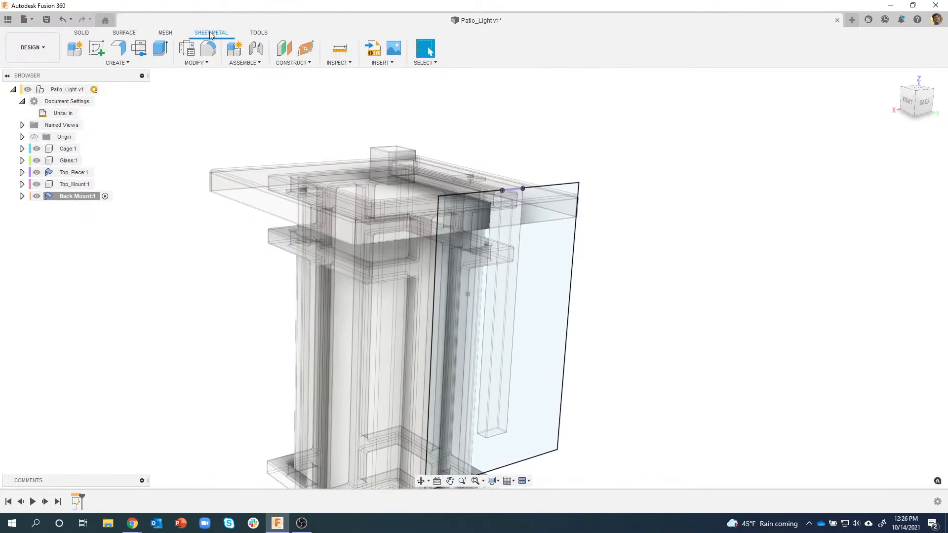
pyautogui.click(118, 48)
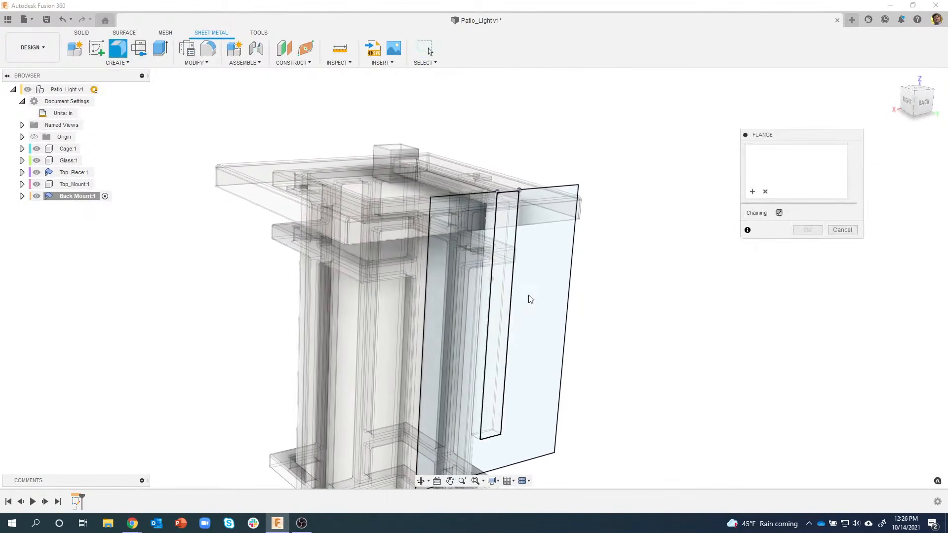
pyautogui.click(568, 257)
pyautogui.scroll(4, 523, 187)
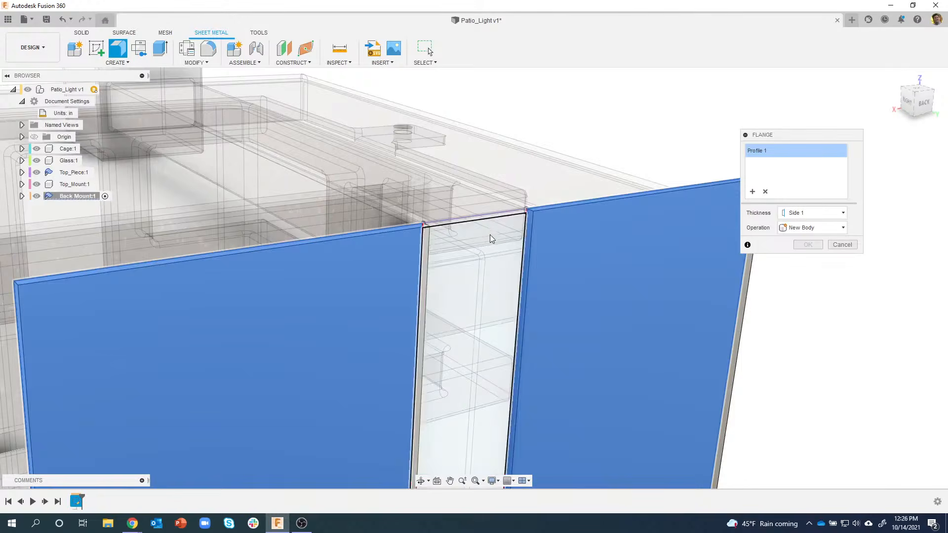
pyautogui.click(494, 240)
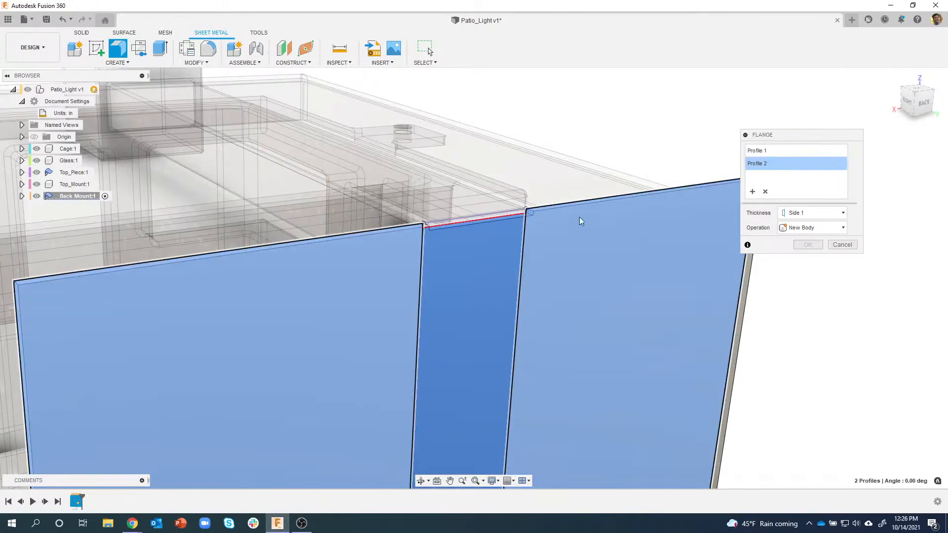
pyautogui.scroll(6, 639, 118)
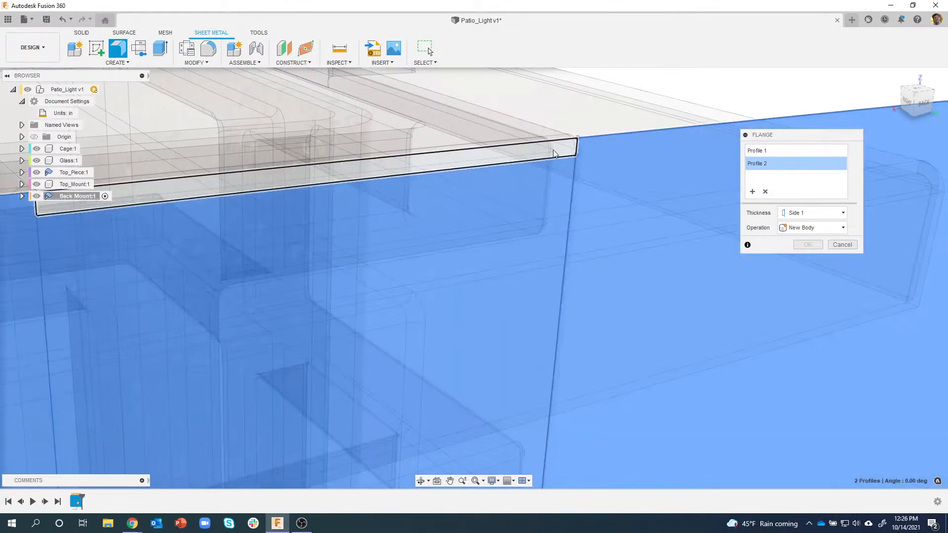
pyautogui.click(560, 150)
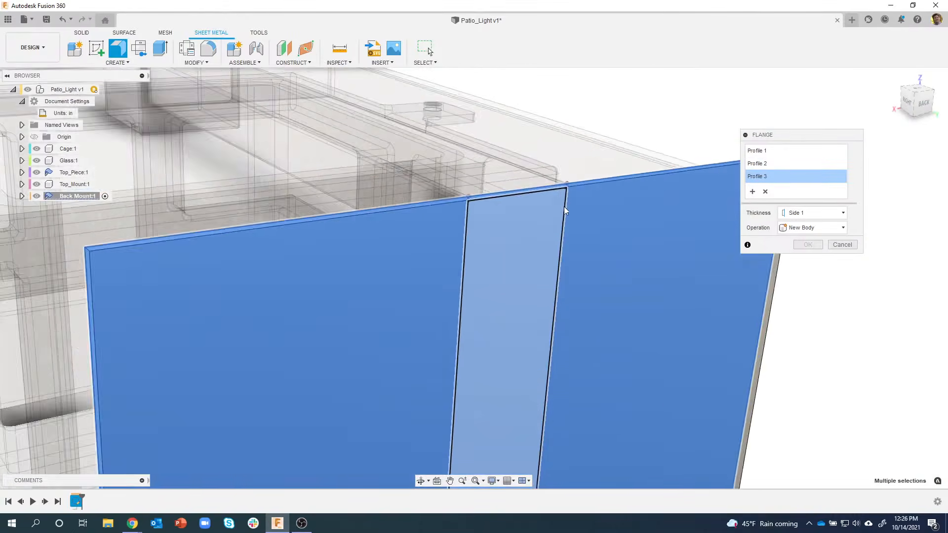
pyautogui.scroll(-8, 565, 210)
pyautogui.keyDown('shift'); pyautogui.moveTo(626, 298); pyautogui.dragTo(719, 239, button='middle'); pyautogui.keyUp('shift')
pyautogui.rightClick(664, 193)
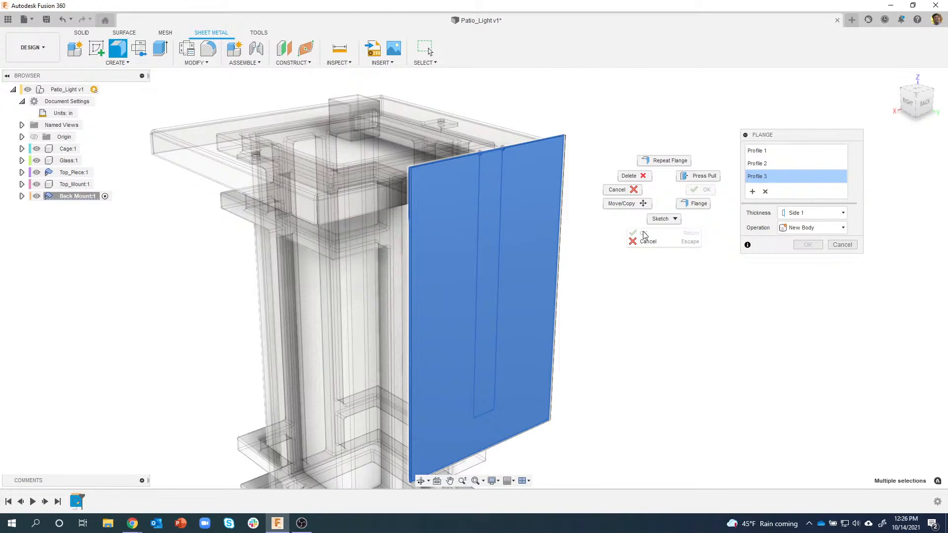
pyautogui.click(725, 287)
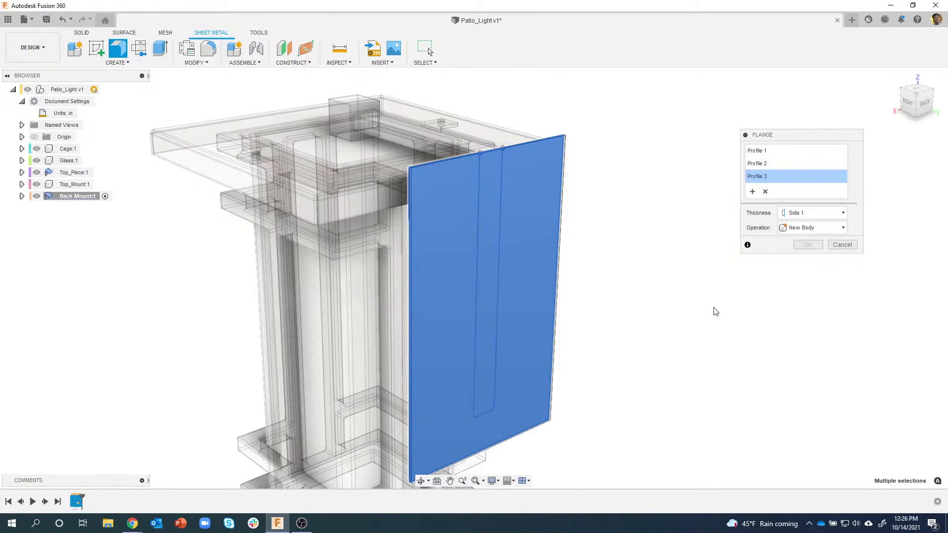
pyautogui.keyDown('shift'); pyautogui.moveTo(714, 311); pyautogui.dragTo(740, 300, button='middle'); pyautogui.keyUp('shift')
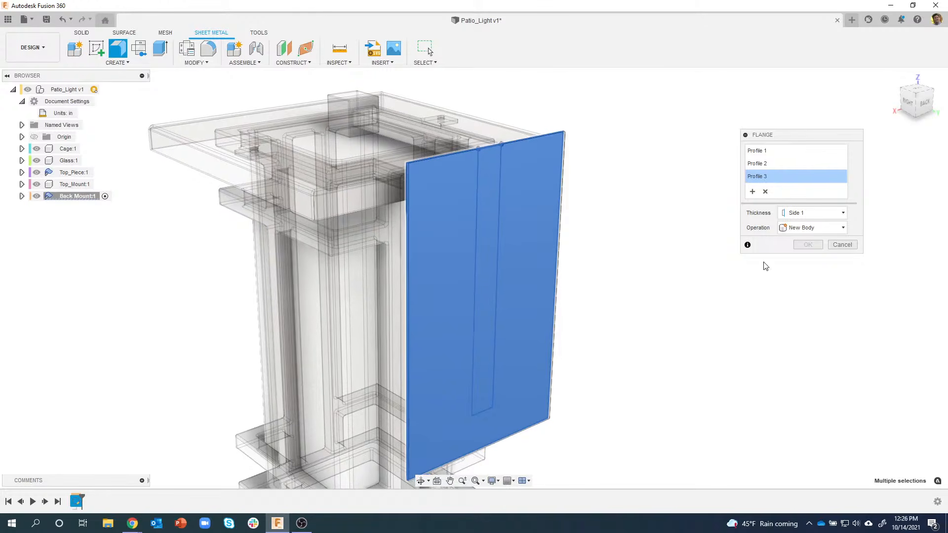
pyautogui.click(841, 244)
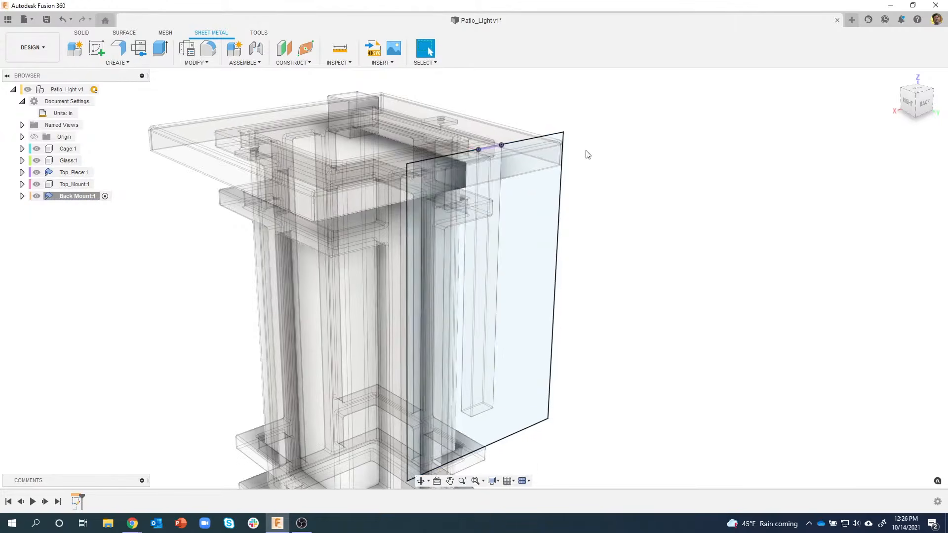
# Create a sheet metal Flange as a new body from all three profiles of the plate sketch, with thickness on Side 1
pyautogui.click(118, 48)
pyautogui.scroll(4, 563, 179)
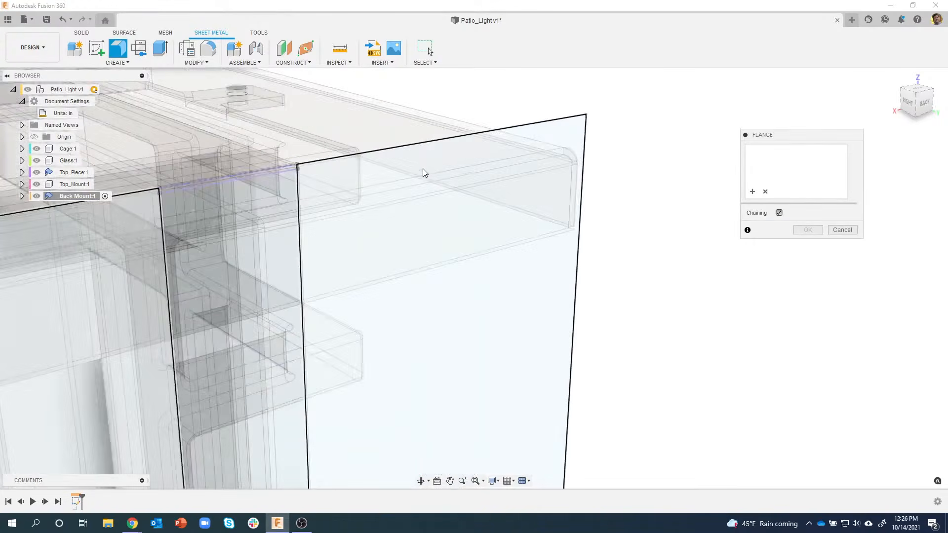
pyautogui.click(313, 178)
pyautogui.scroll(5, 277, 168)
pyautogui.scroll(-5, 267, 165)
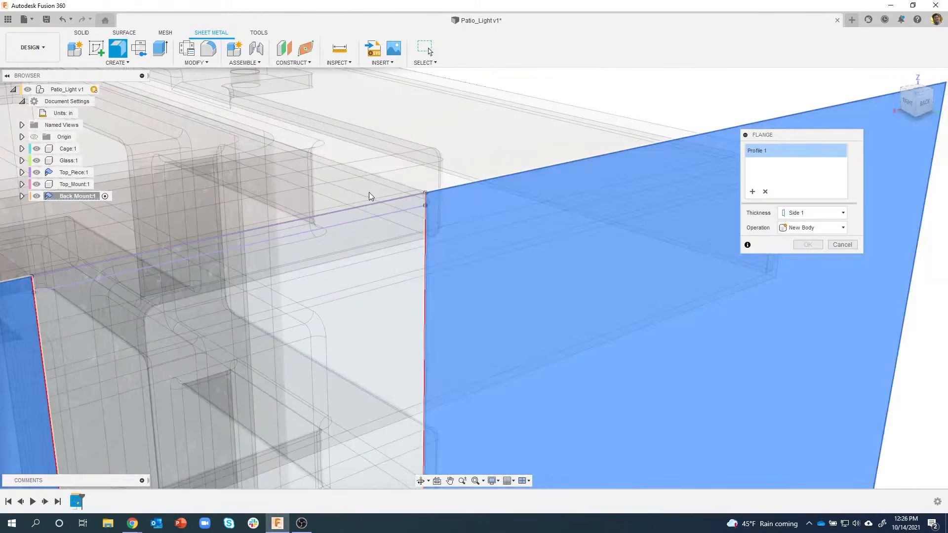
pyautogui.click(373, 240)
pyautogui.click(374, 241)
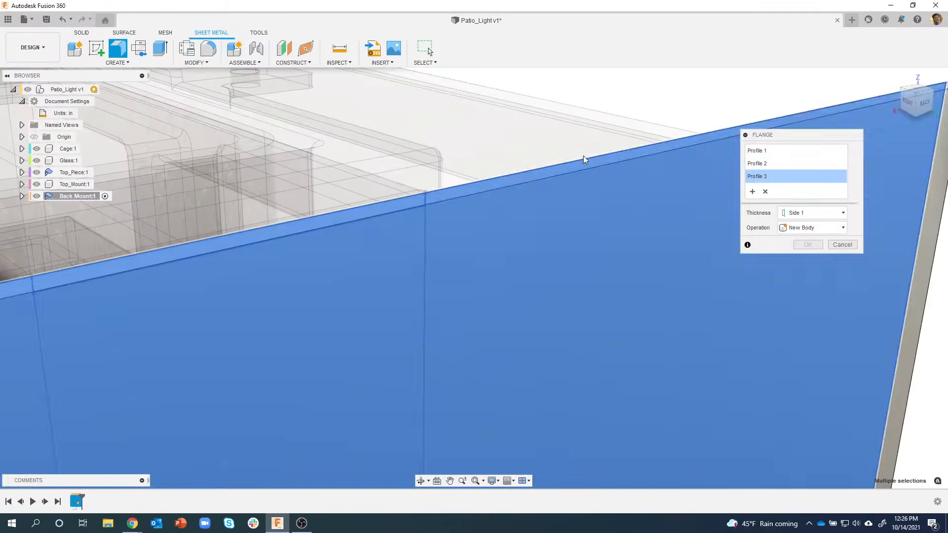
pyautogui.scroll(-6, 584, 159)
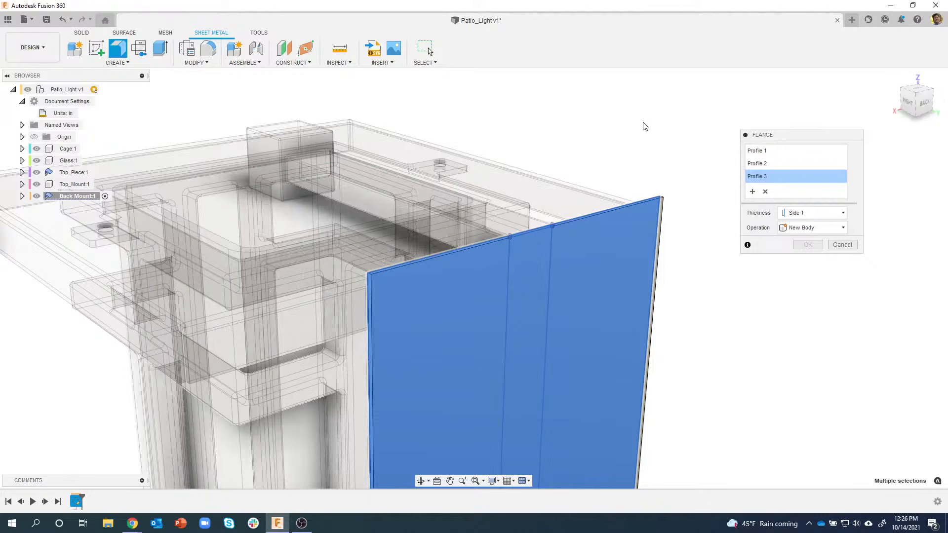
pyautogui.moveTo(779, 139); pyautogui.dragTo(749, 137)
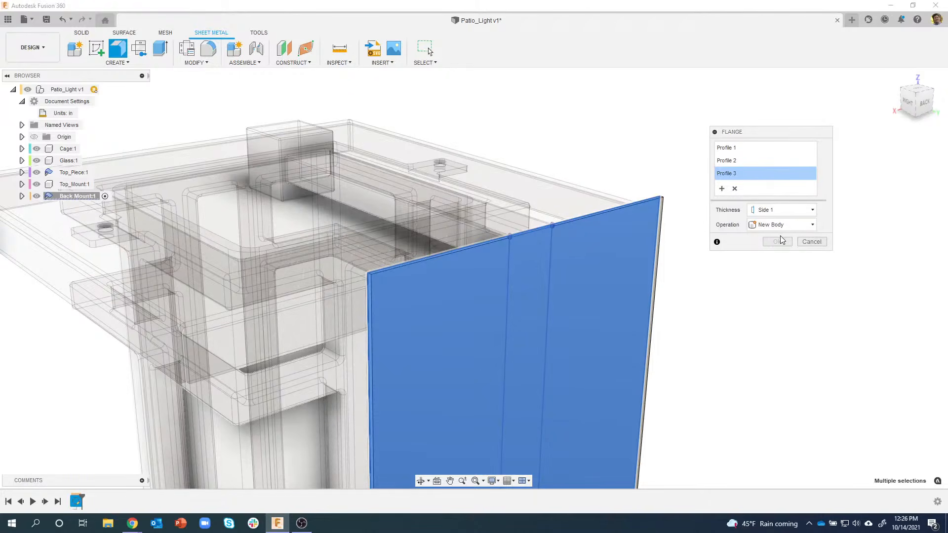
pyautogui.rightClick(658, 124)
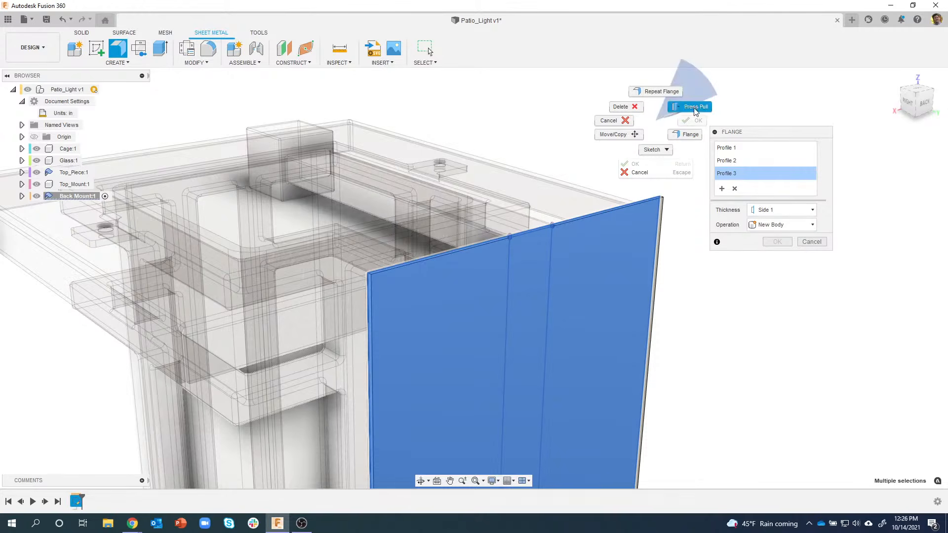
pyautogui.click(690, 124)
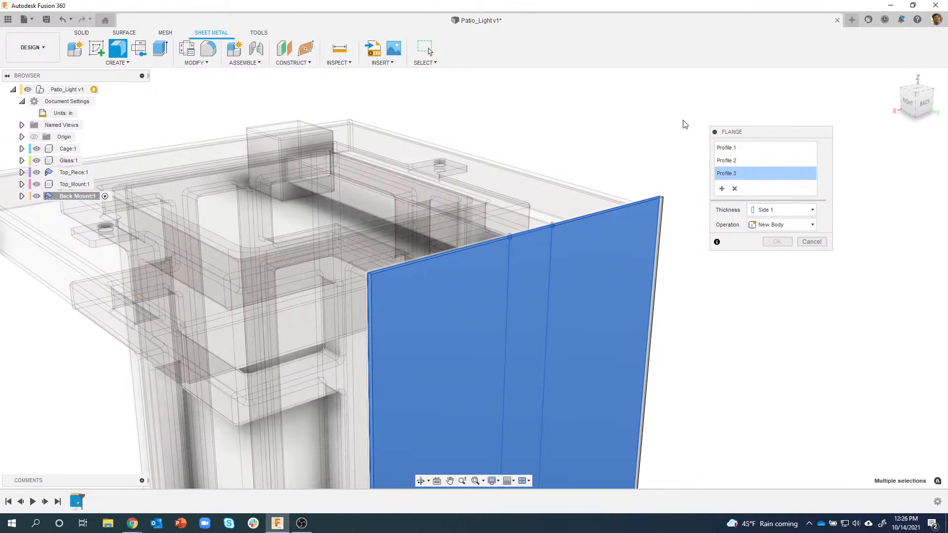
pyautogui.click(161, 48)
pyautogui.scroll(-5, 661, 214)
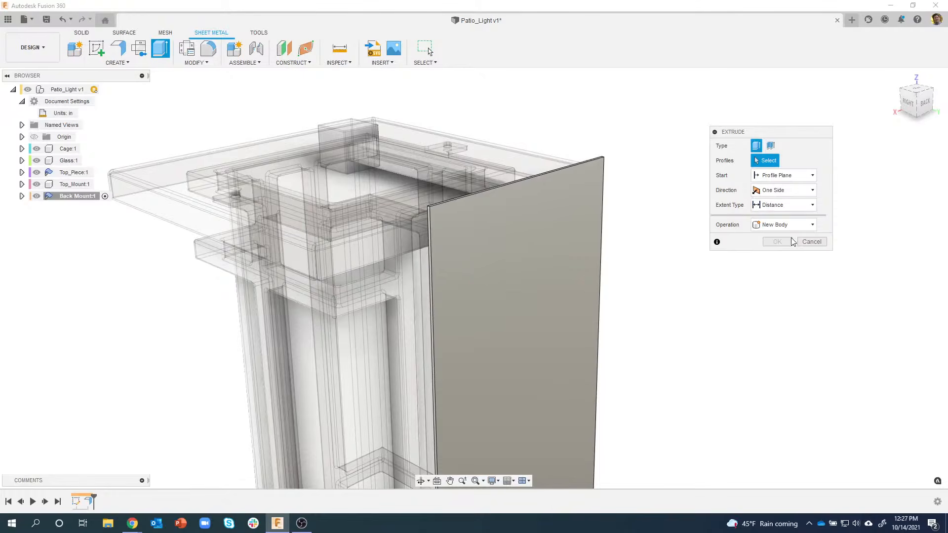
pyautogui.click(809, 242)
# Add 0.8 in high mitered flanges at 90 degrees along all four back edges of the plate, pointing away from the light
pyautogui.keyDown('shift'); pyautogui.moveTo(704, 247); pyautogui.dragTo(177, 84, button='middle'); pyautogui.keyUp('shift')
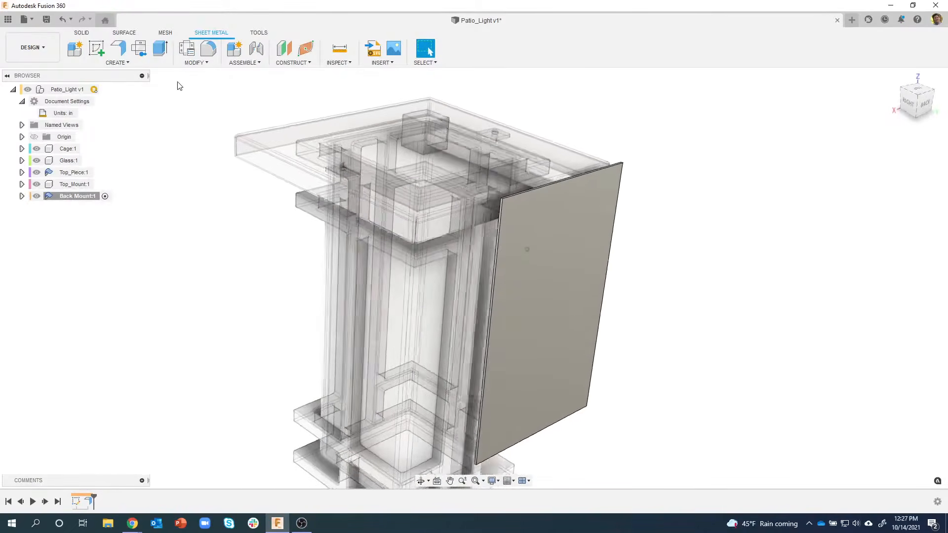
pyautogui.click(119, 51)
pyautogui.scroll(5, 543, 185)
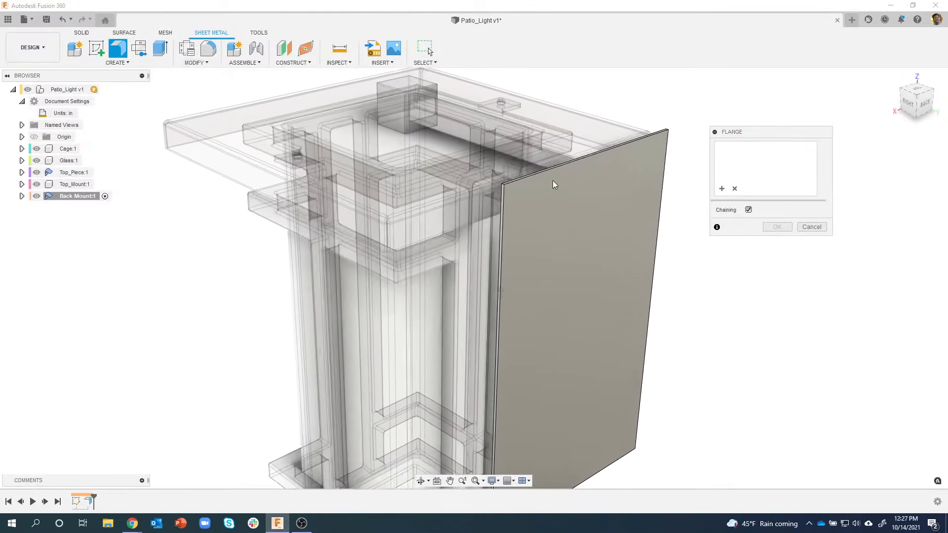
pyautogui.click(526, 195)
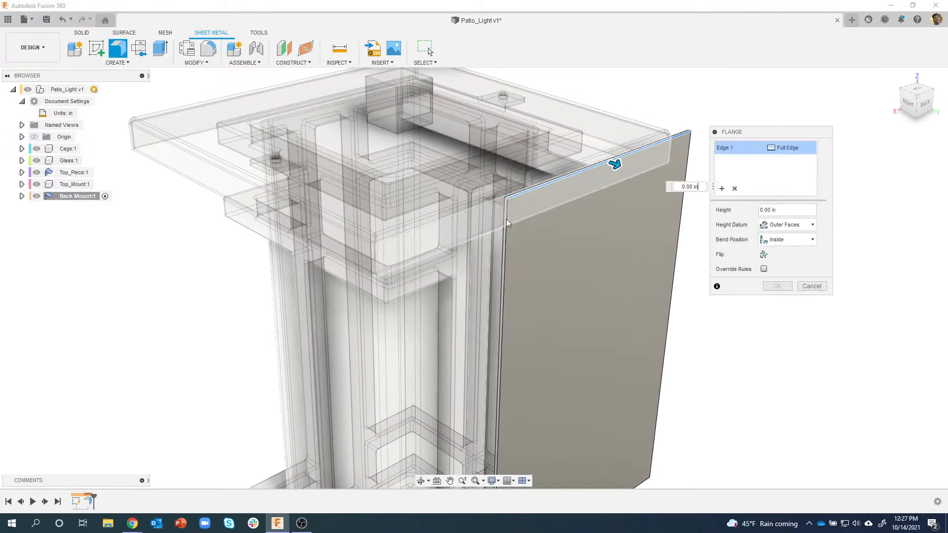
pyautogui.click(508, 220)
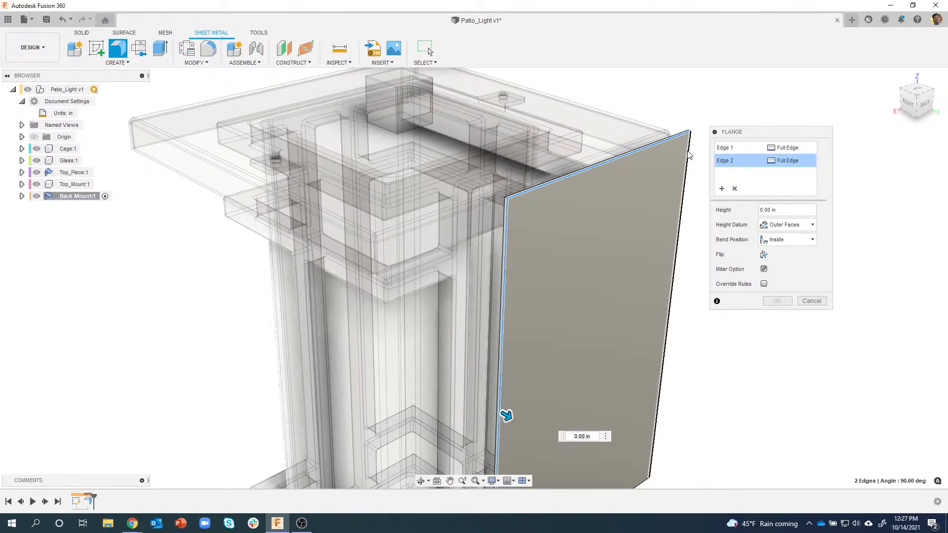
pyautogui.click(657, 381)
pyautogui.click(639, 485)
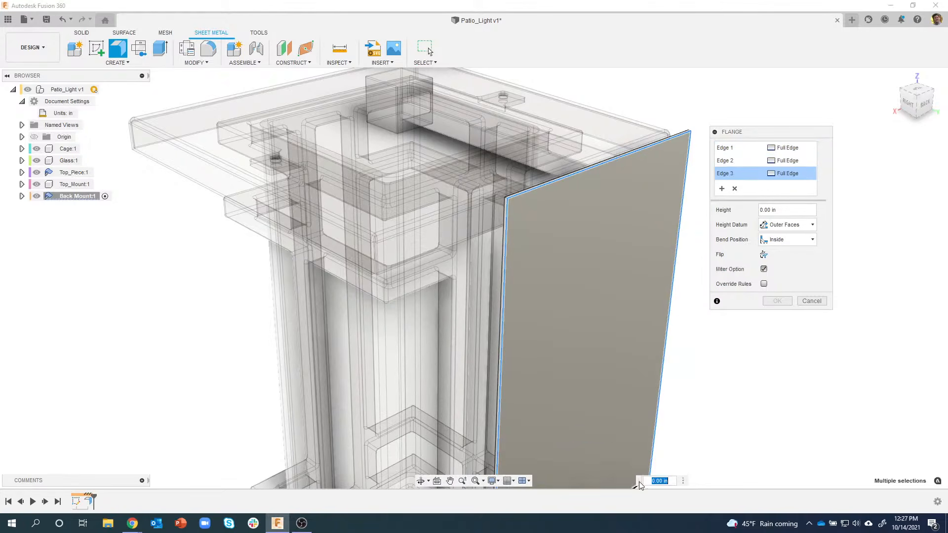
pyautogui.keyDown('shift'); pyautogui.moveTo(639, 328); pyautogui.dragTo(557, 379, button='middle'); pyautogui.keyUp('shift')
pyautogui.moveTo(537, 403); pyautogui.dragTo(598, 436)
pyautogui.keyDown('shift'); pyautogui.moveTo(599, 435); pyautogui.dragTo(670, 164, button='middle'); pyautogui.keyUp('shift')
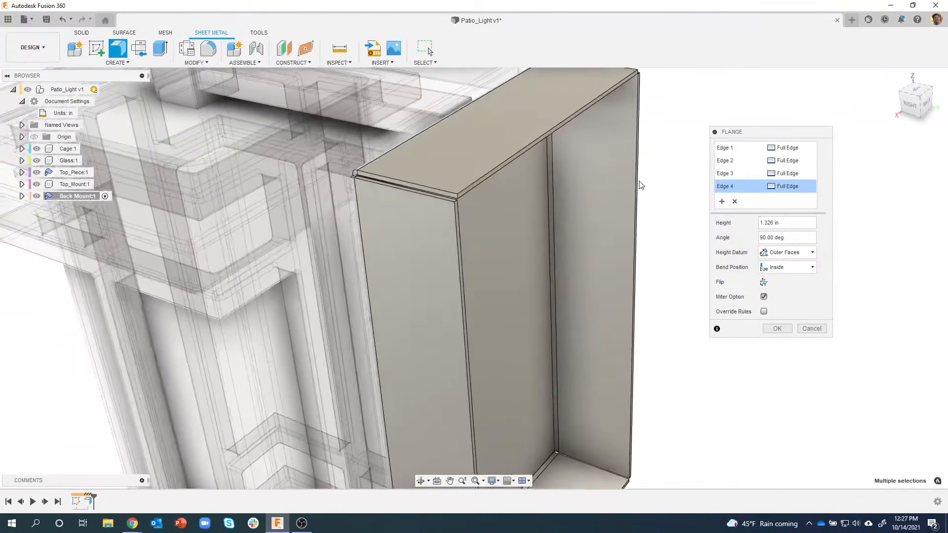
pyautogui.moveTo(787, 221); pyautogui.dragTo(740, 223)
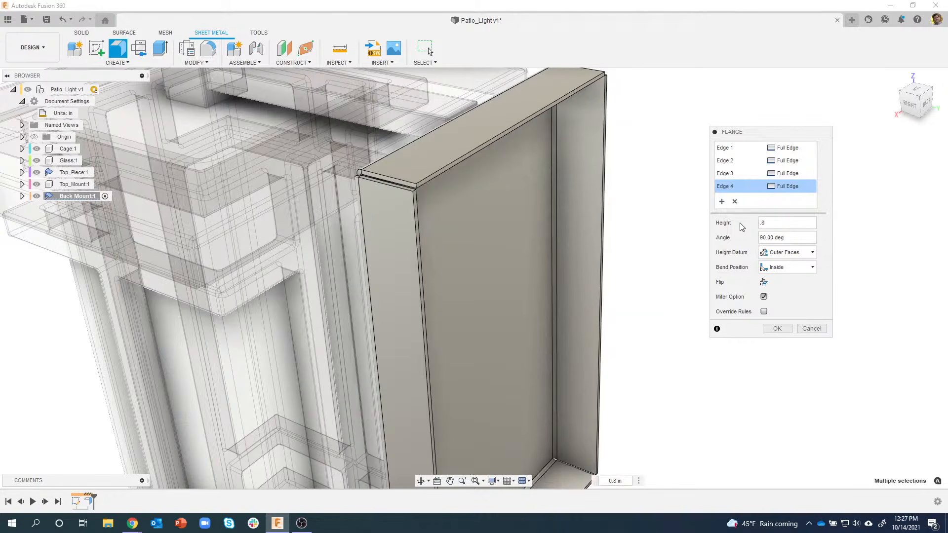
pyautogui.click(779, 329)
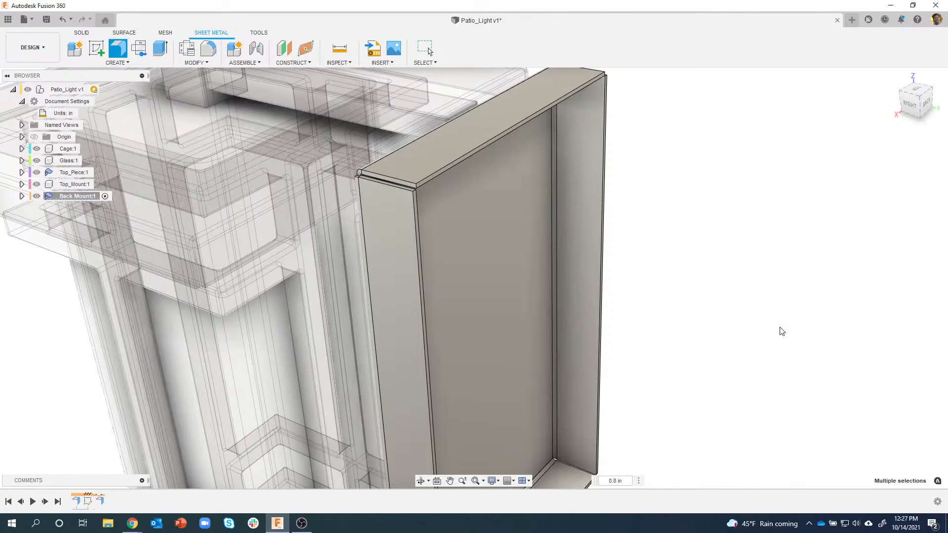
# Start a sketch on the recessed back face of the plate, inside the four flanges
pyautogui.keyDown('shift'); pyautogui.moveTo(691, 263); pyautogui.dragTo(516, 223, button='middle'); pyautogui.keyUp('shift')
pyautogui.moveTo(634, 288)
pyautogui.keyDown('shift'); pyautogui.mouseDown(button='middle')
pyautogui.moveTo(512, 239)
pyautogui.moveTo(435, 250)
pyautogui.mouseUp(button='middle'); pyautogui.keyUp('shift')
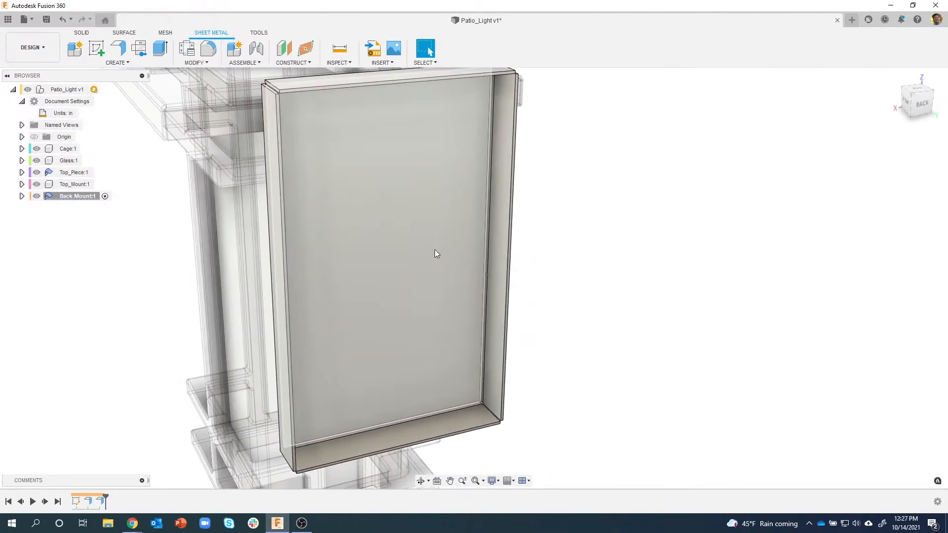
pyautogui.click(451, 227)
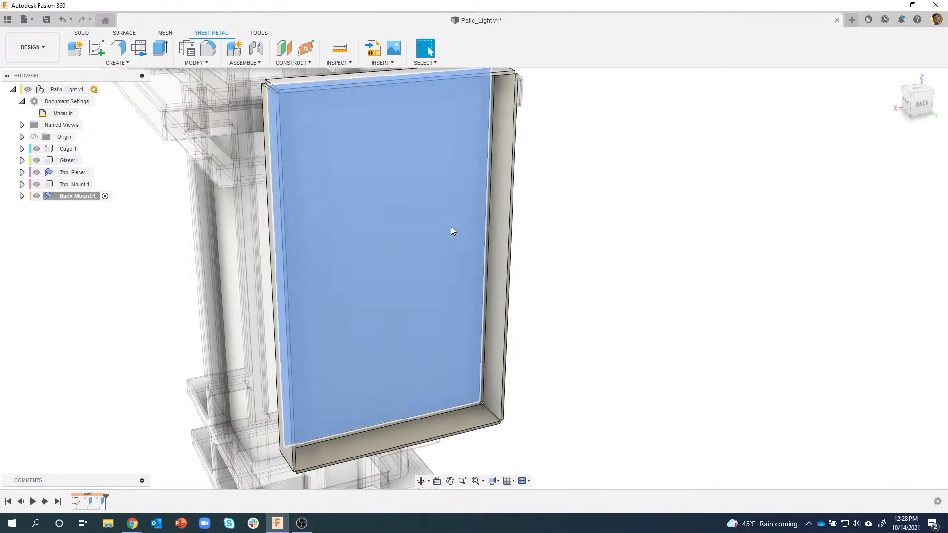
pyautogui.rightClick(451, 227)
pyautogui.click(441, 283)
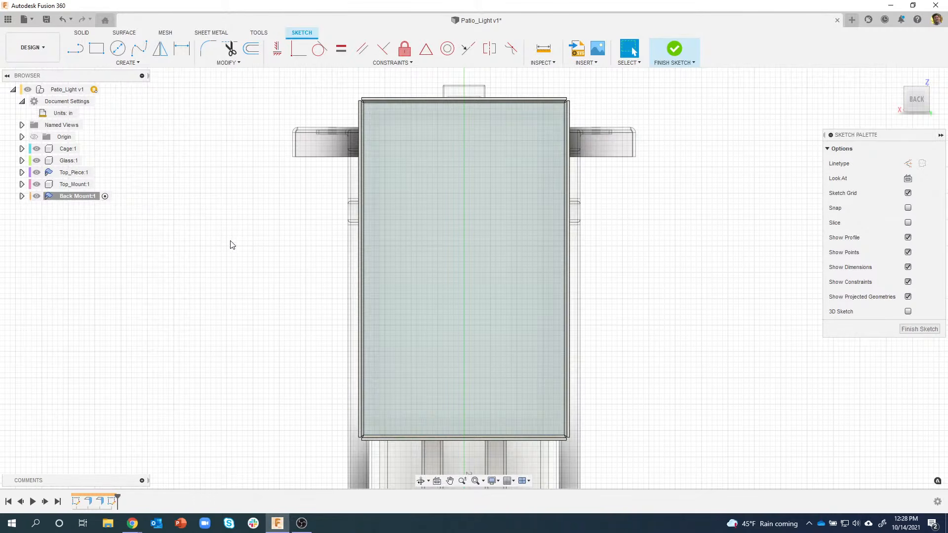
# Place two sketch points on the recessed face, one on each side of the vertical centre axis
pyautogui.click(126, 63)
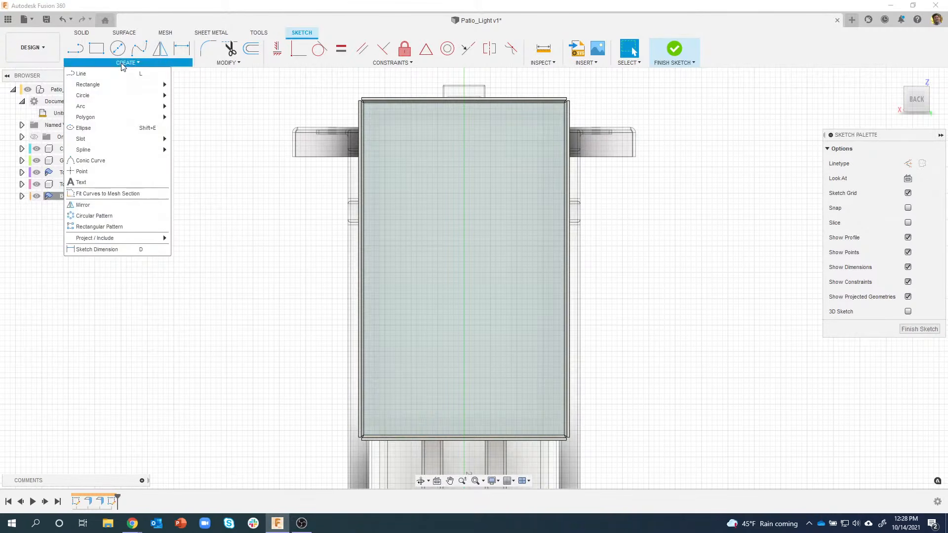
pyautogui.click(105, 173)
pyautogui.click(406, 249)
pyautogui.click(512, 274)
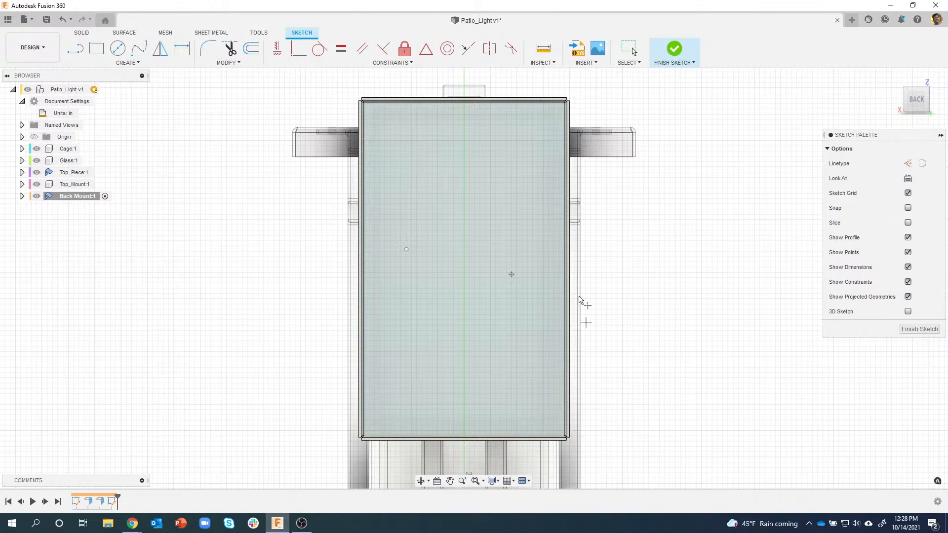
# Level the two sketch points with a Horizontal/Vertical constraint and shift them slightly lower, moving the right-hand point a little outward
pyautogui.click(276, 49)
pyautogui.click(512, 275)
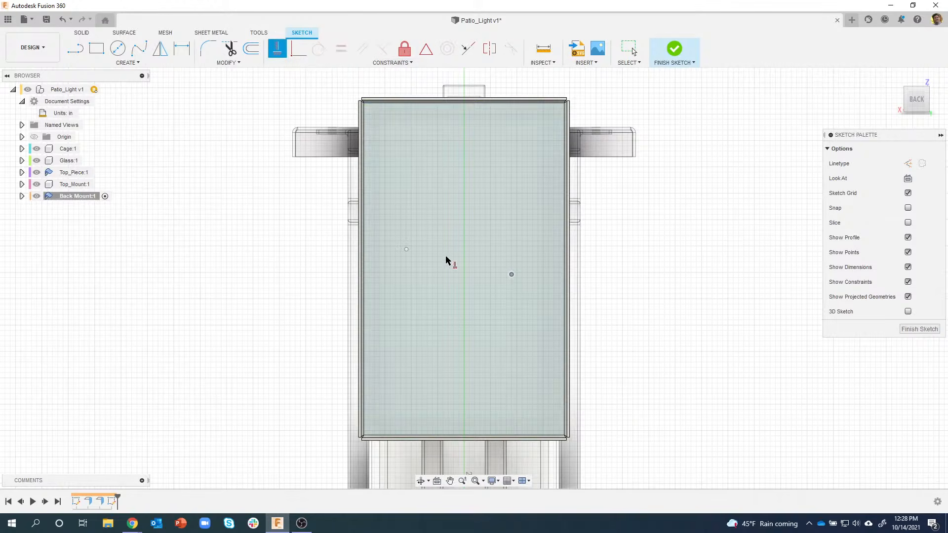
pyautogui.click(406, 250)
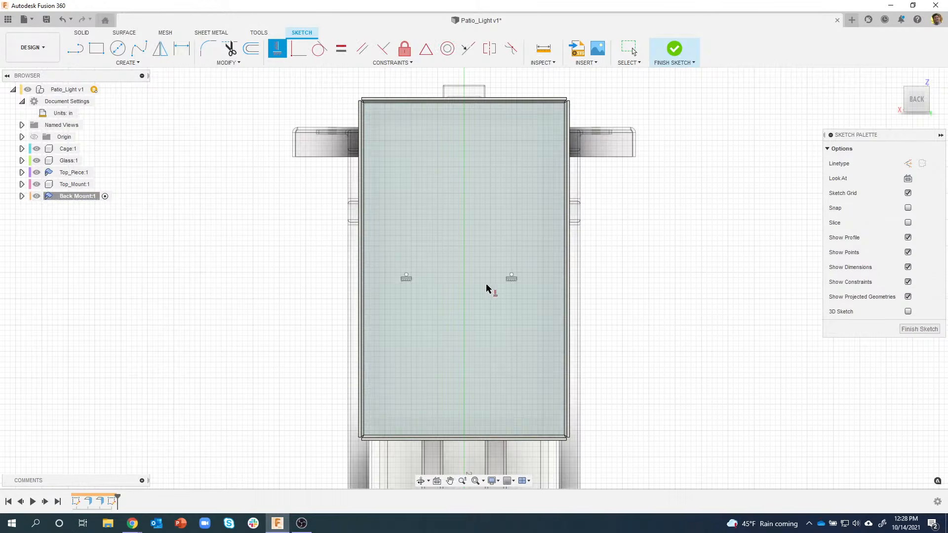
pyautogui.press('Escape')
pyautogui.moveTo(511, 277)
pyautogui.mouseDown()
pyautogui.moveTo(525, 250)
pyautogui.moveTo(519, 291)
pyautogui.mouseUp()
pyautogui.click(635, 294)
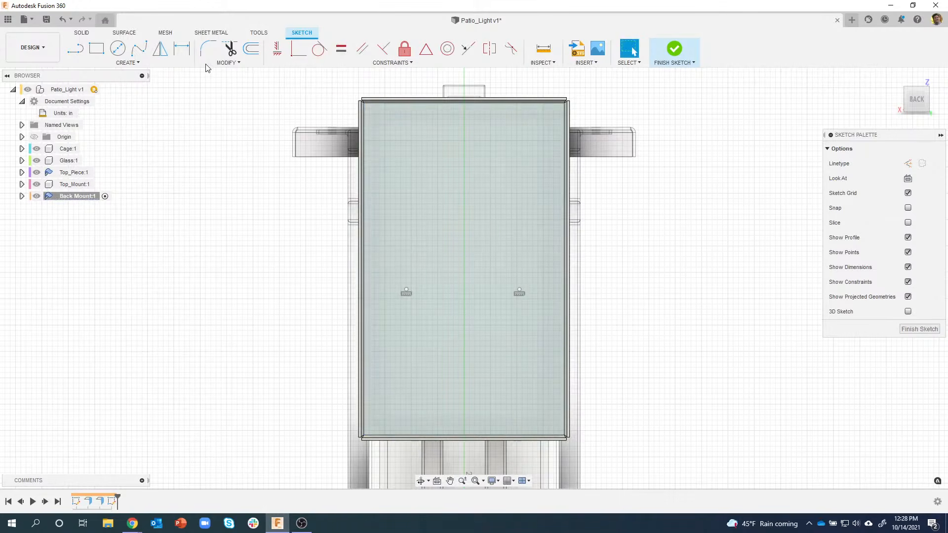
# Dimension the right-hand sketch point 0.7 in horizontally from the plate's right edge
pyautogui.click(181, 48)
pyautogui.scroll(1, 546, 296)
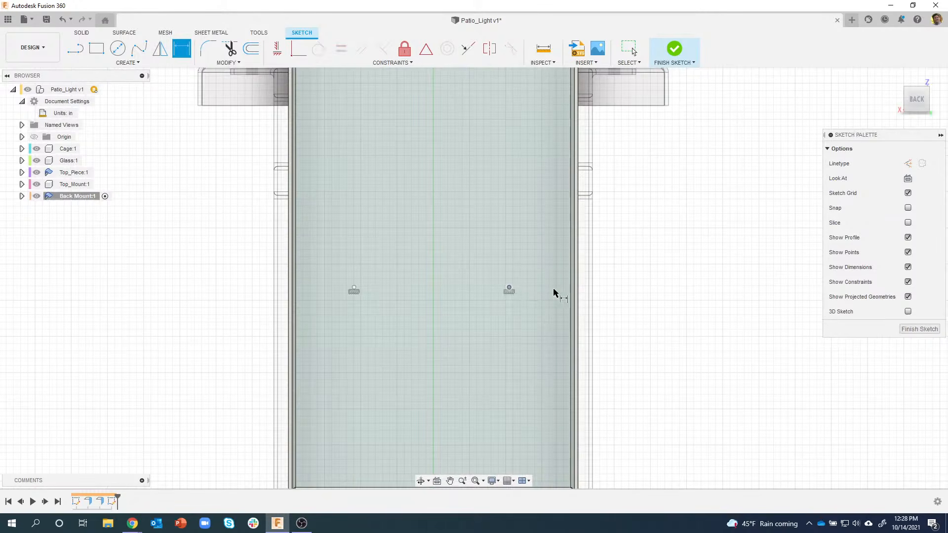
pyautogui.click(574, 291)
pyautogui.click(508, 289)
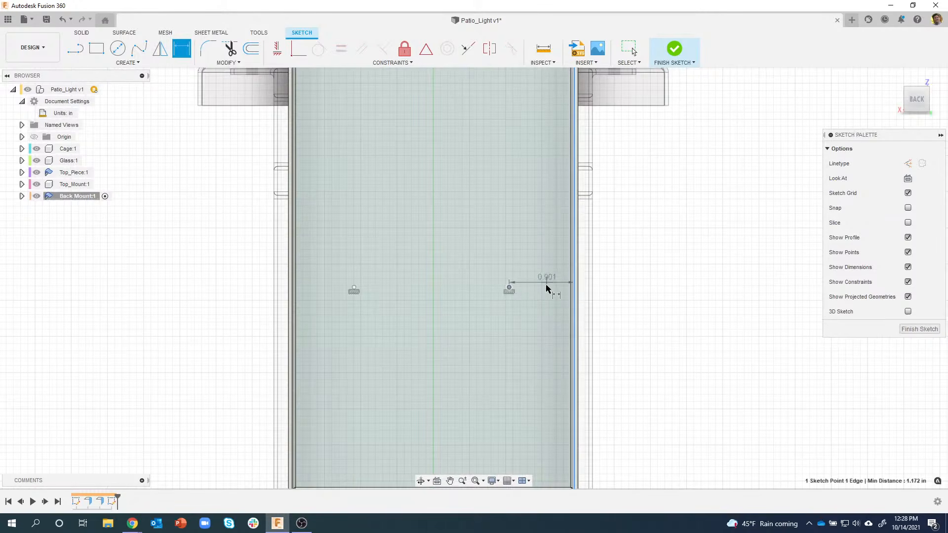
pyautogui.click(546, 310)
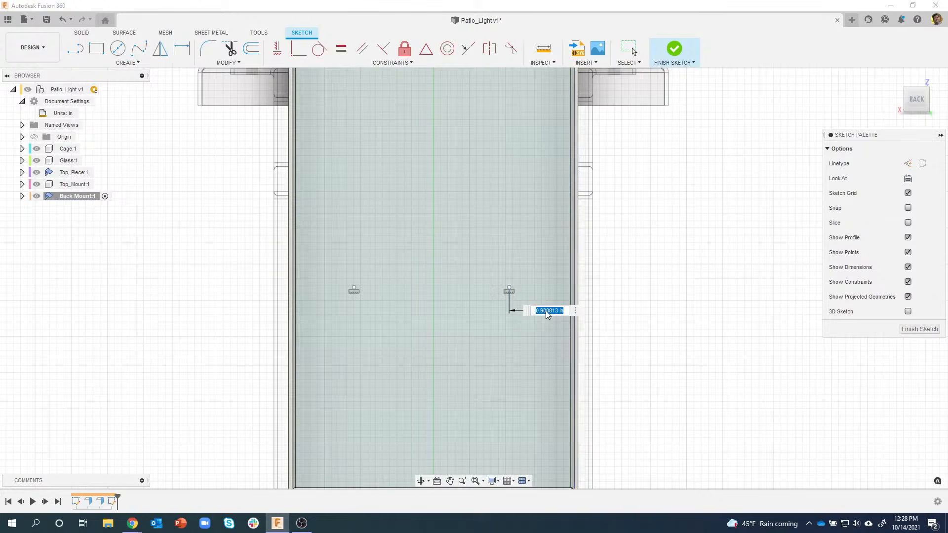
pyautogui.write('0.7')
pyautogui.press('Return')
# Dimension the right-hand sketch point 3.2 in vertically below the plate's top edge
pyautogui.scroll(-1, 547, 310)
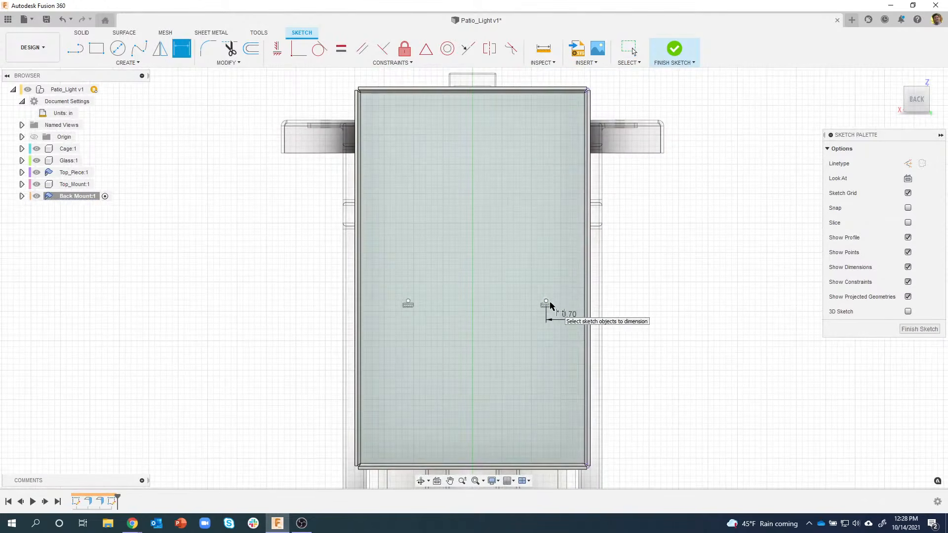
pyautogui.scroll(2, 563, 103)
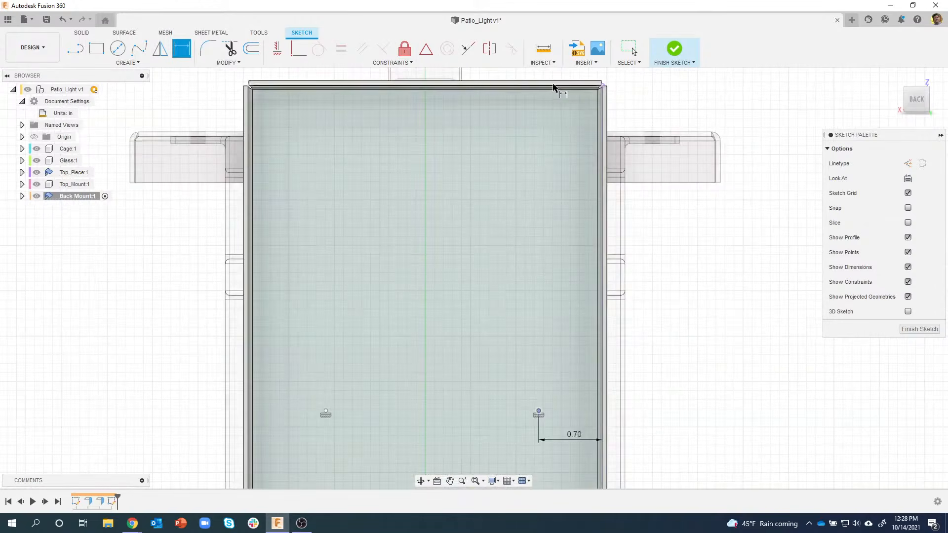
pyautogui.click(552, 88)
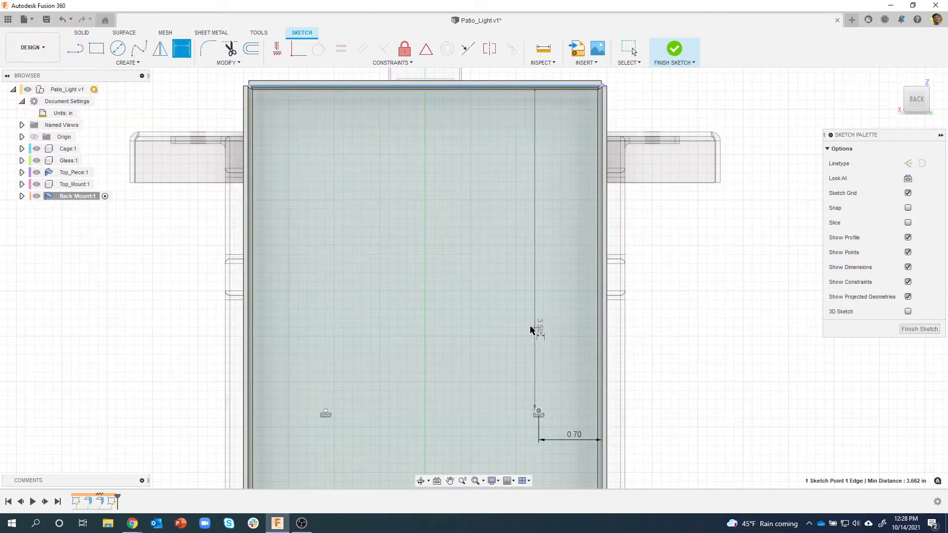
pyautogui.click(509, 324)
pyautogui.write('3')
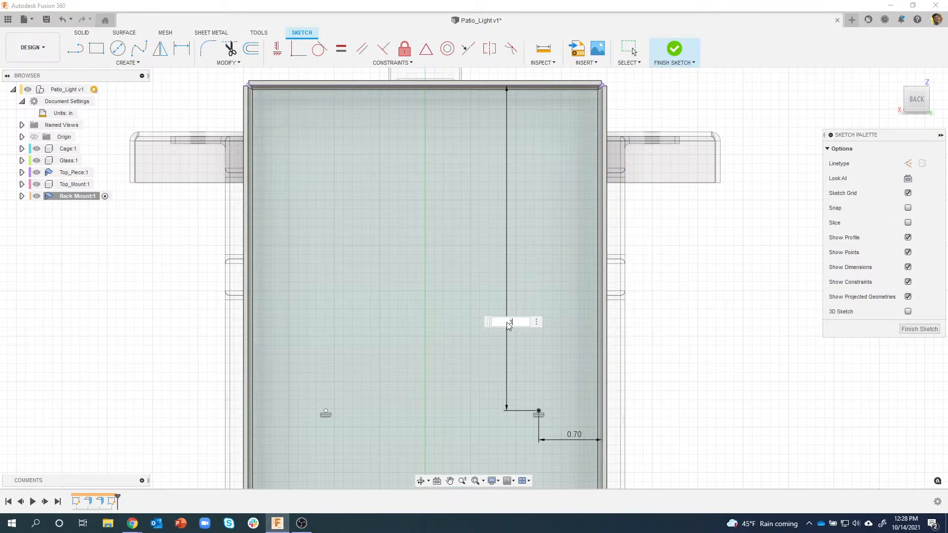
pyautogui.write('.2')
pyautogui.press('Return')
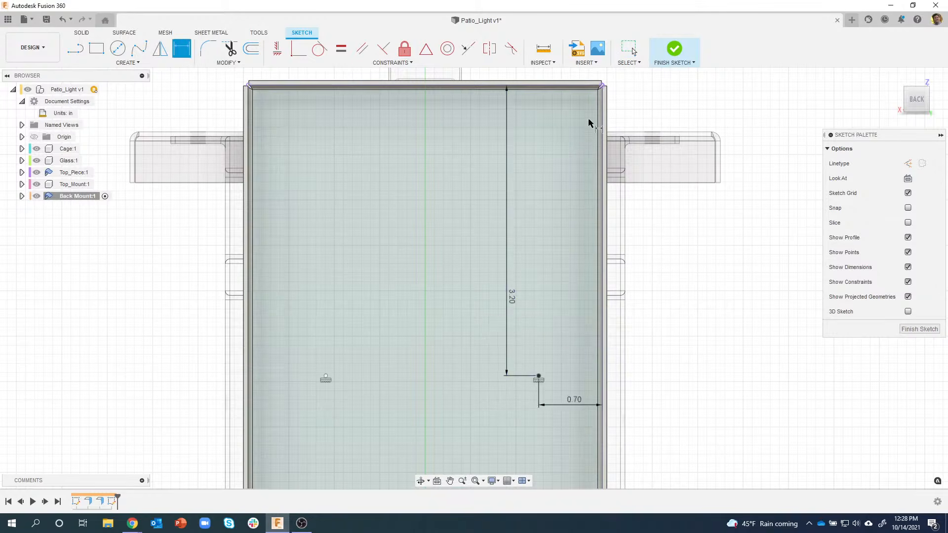
# Dimension the left-hand sketch point from the plate's left edge, linking its value to the right-hand point's 0.70 in edge dimension
pyautogui.click(537, 378)
pyautogui.click(325, 378)
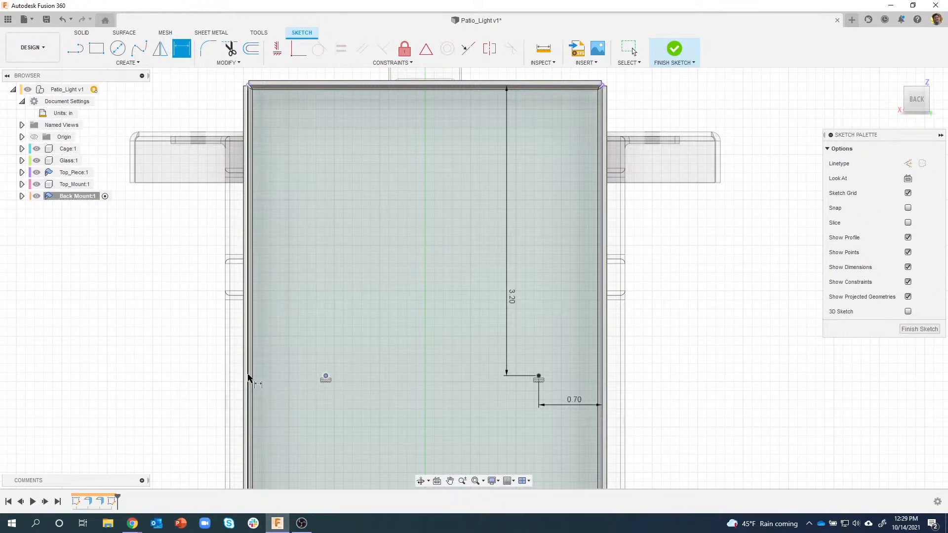
pyautogui.click(248, 378)
pyautogui.click(291, 413)
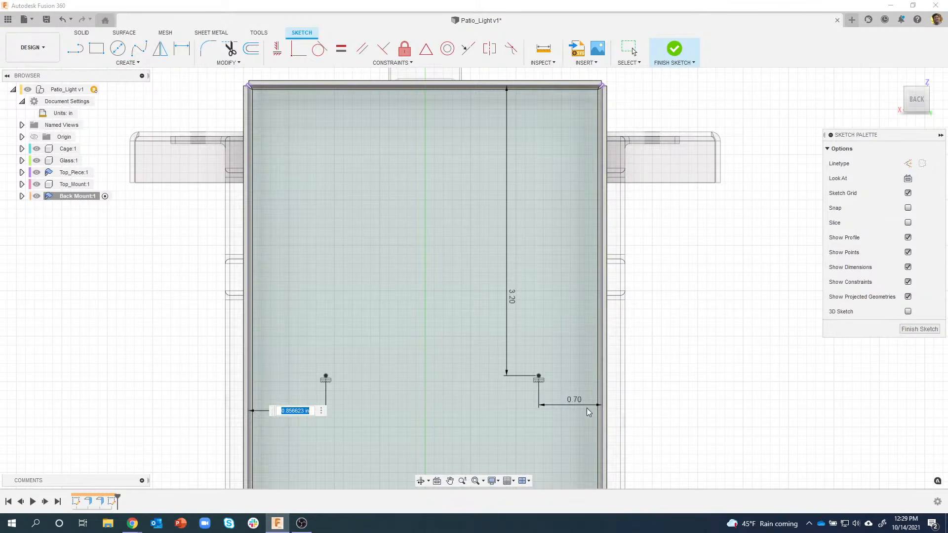
pyautogui.click(568, 402)
pyautogui.press('Return')
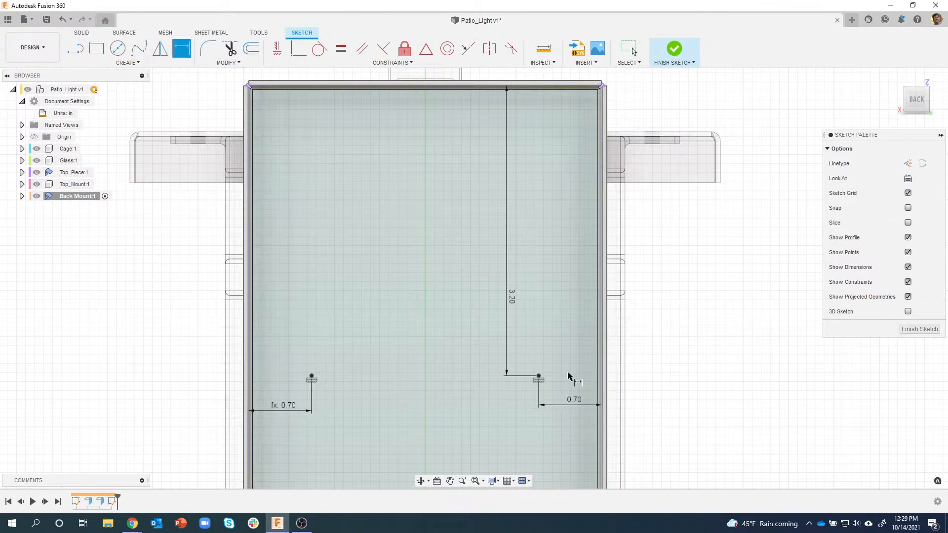
# Try a value of 1 in for the right-hand point's edge dimension to test the linked spacing, and undo the change
pyautogui.press('Escape')
pyautogui.doubleClick(594, 406)
pyautogui.write('1')
pyautogui.press('Return')
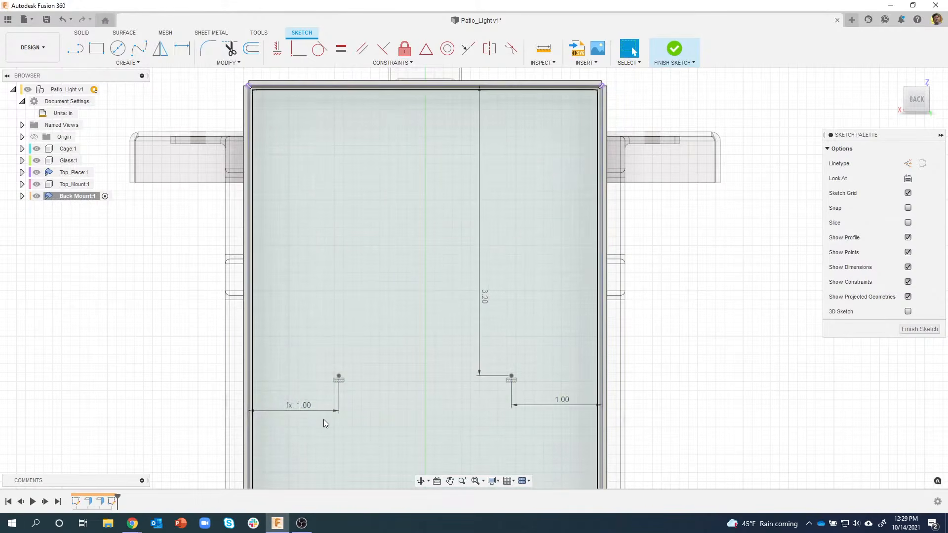
pyautogui.hotkey('ctrl', 'z')
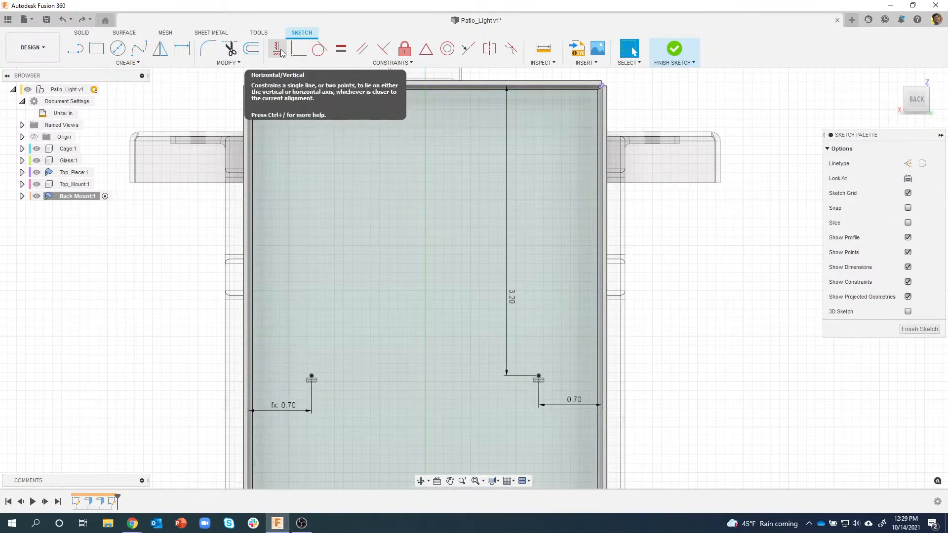
pyautogui.scroll(-2, 750, 285)
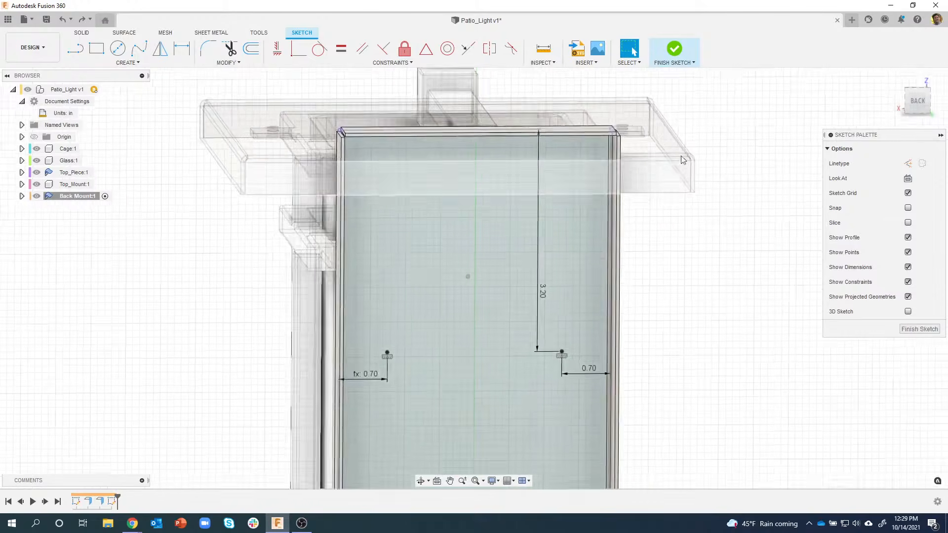
# Finish the sketch and place Hole features on its two sketch points on the back mount using sketch-point placement
pyautogui.click(675, 53)
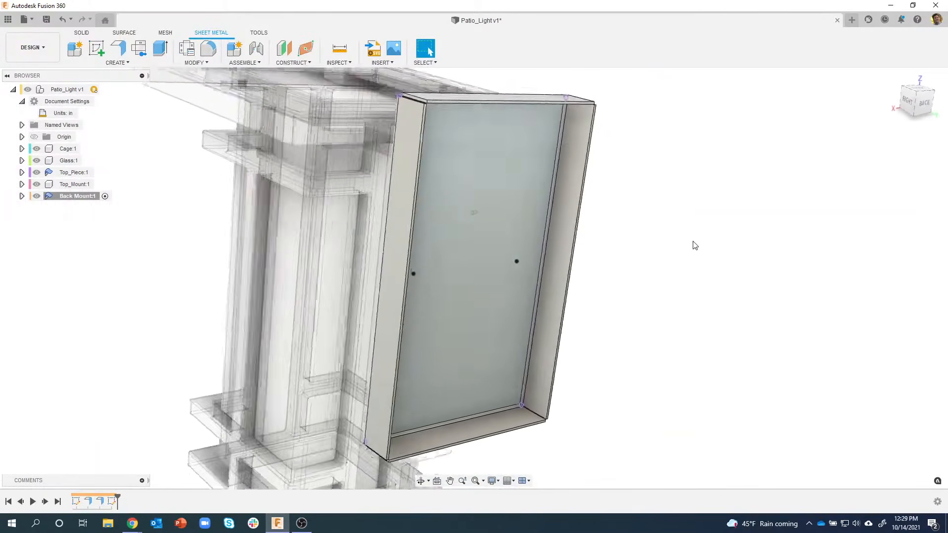
pyautogui.click(119, 63)
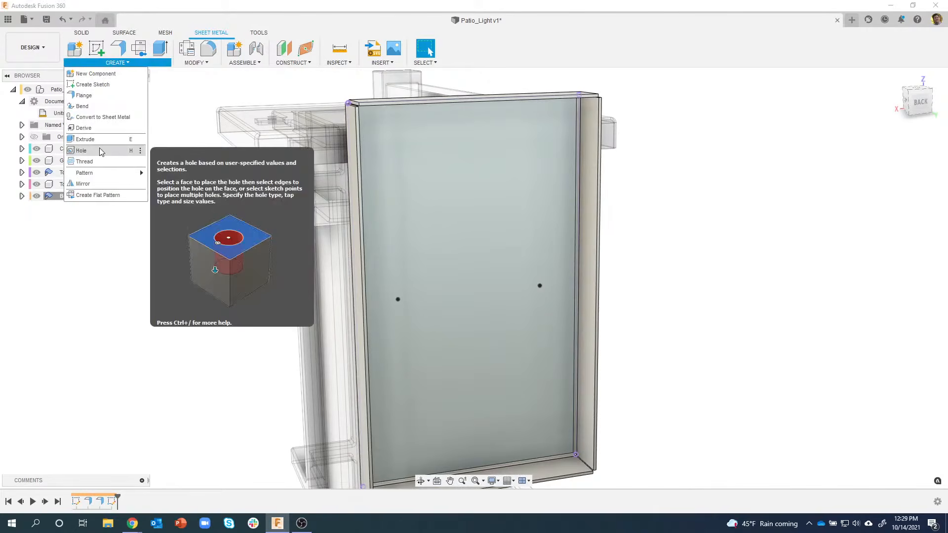
pyautogui.press('Escape')
pyautogui.press('h')
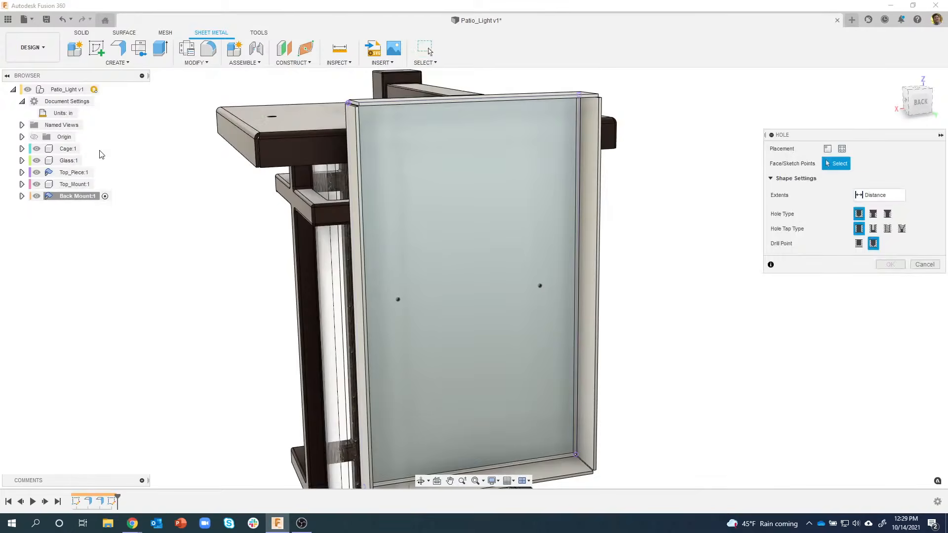
pyautogui.moveTo(816, 138); pyautogui.dragTo(727, 135)
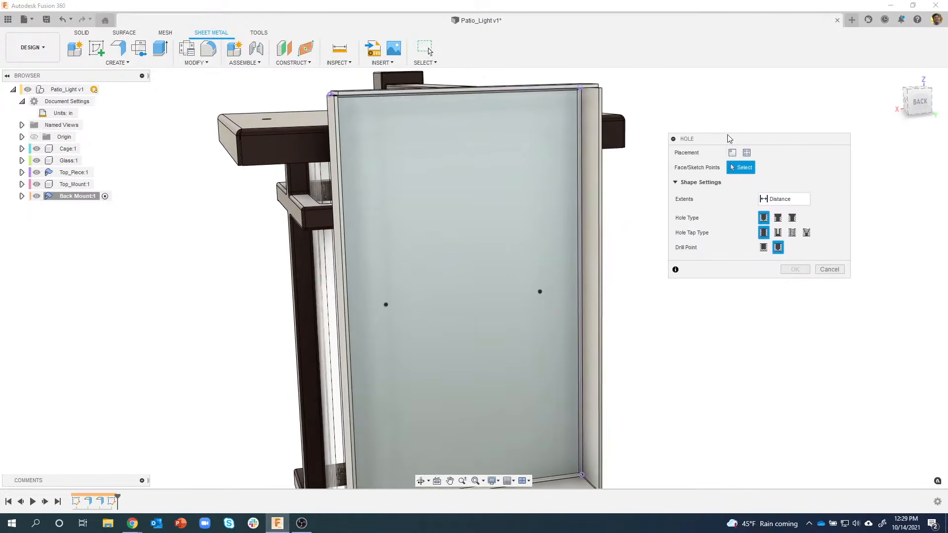
pyautogui.click(747, 154)
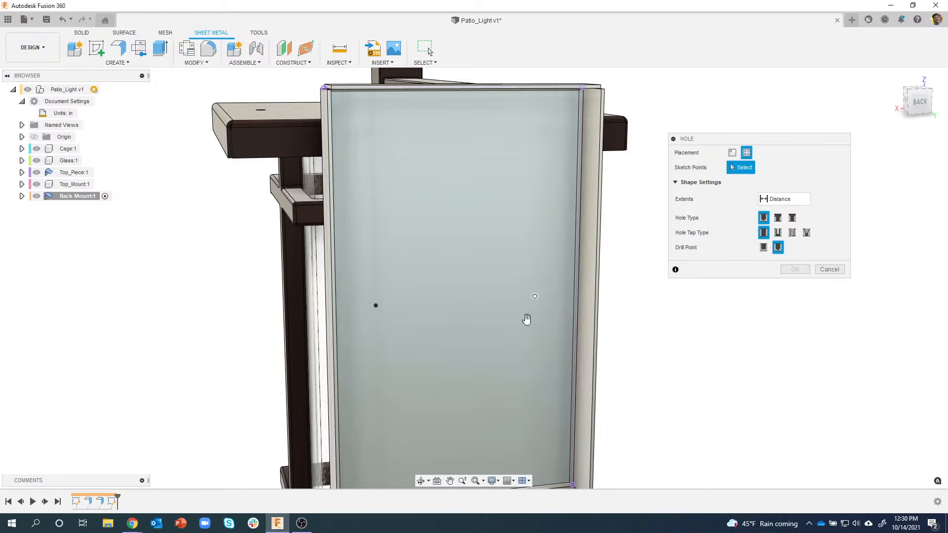
pyautogui.click(376, 305)
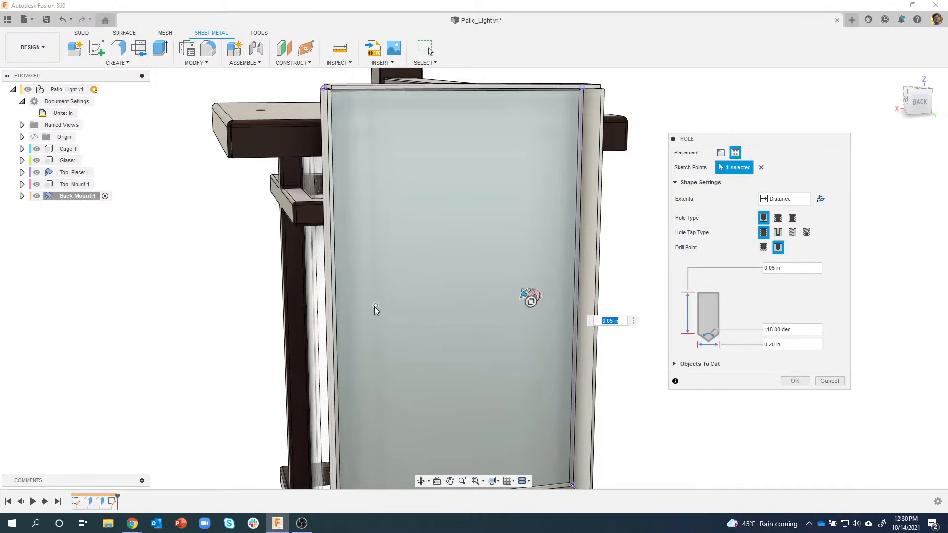
pyautogui.scroll(5, 499, 386)
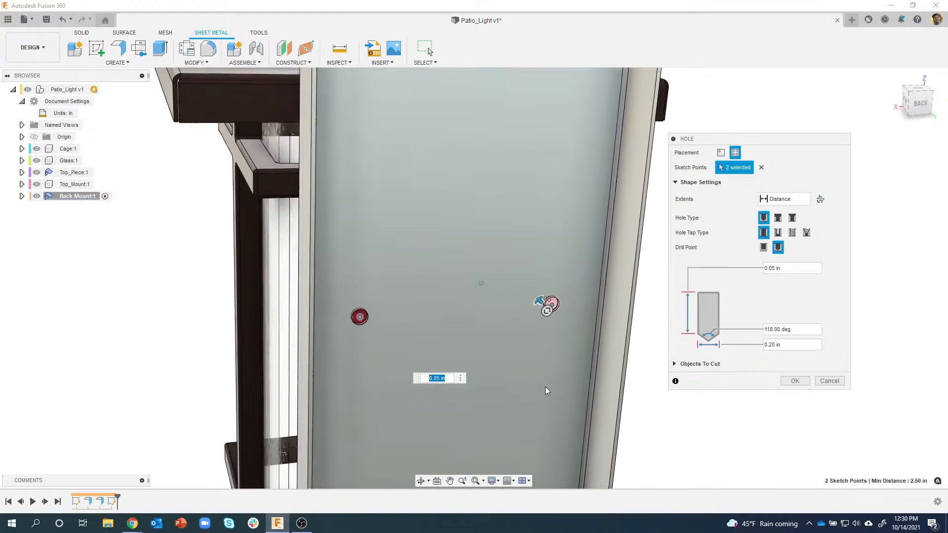
# Set the diameter of both back mount holes to 0.2 in
pyautogui.keyDown('shift'); pyautogui.moveTo(669, 406); pyautogui.dragTo(711, 402, button='middle'); pyautogui.keyUp('shift')
pyautogui.moveTo(789, 344); pyautogui.dragTo(764, 344)
pyautogui.write('1')
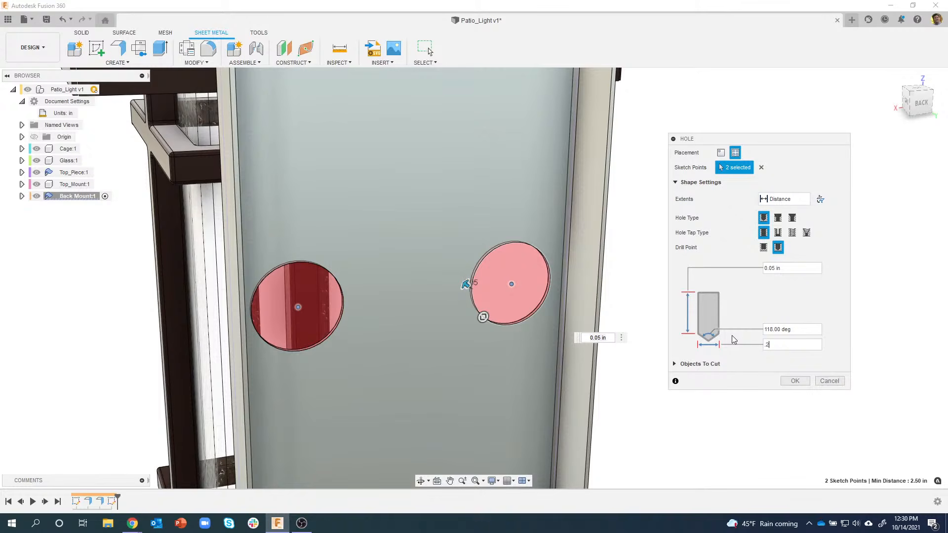
pyautogui.write('.2')
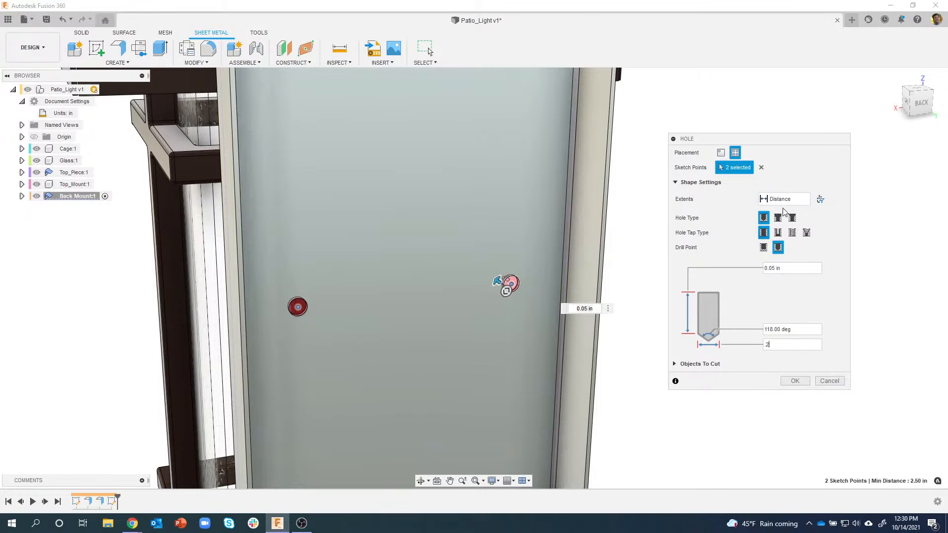
# Extend the two holes to the back mount's opposite face using the To extent and a flat drill point, and create them
pyautogui.click(807, 200)
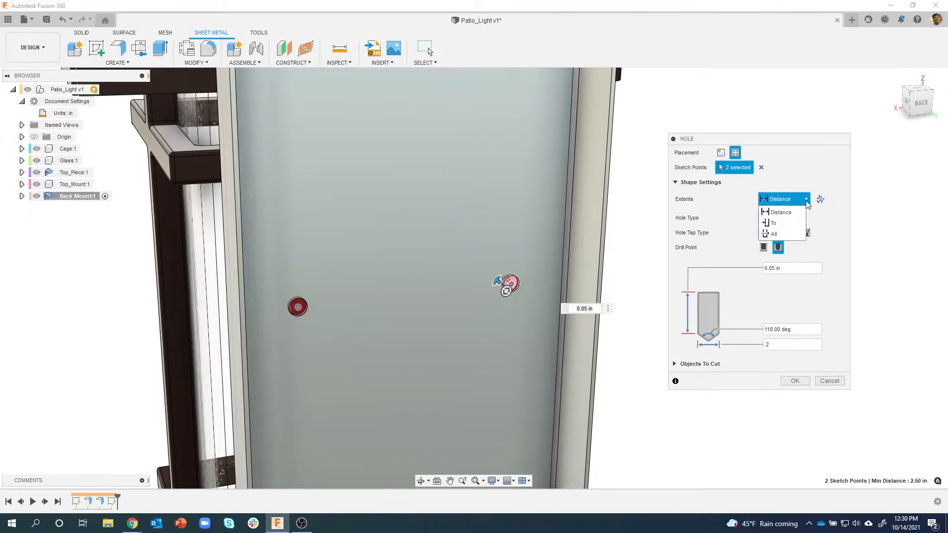
pyautogui.click(785, 223)
pyautogui.keyDown('shift'); pyautogui.moveTo(683, 244); pyautogui.dragTo(549, 264, button='middle'); pyautogui.keyUp('shift')
pyautogui.click(559, 255)
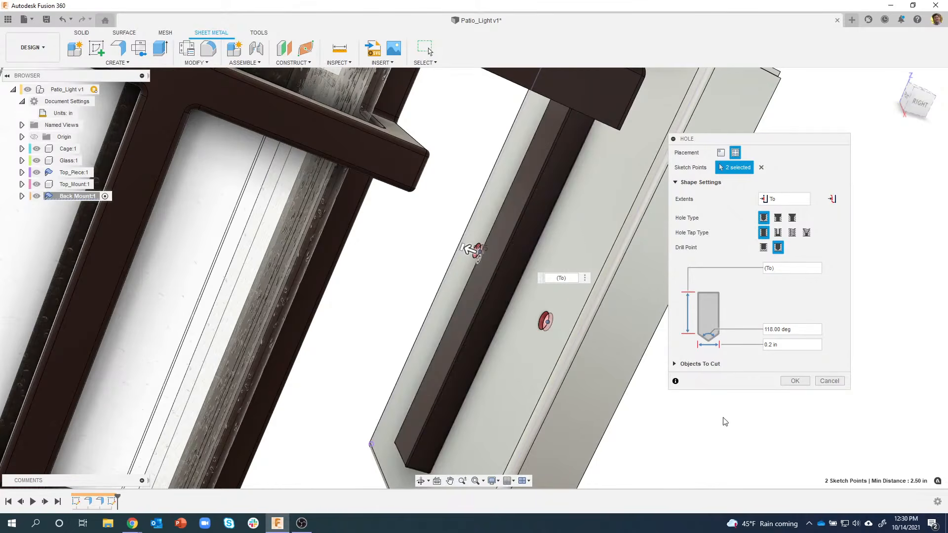
pyautogui.keyDown('shift'); pyautogui.moveTo(734, 429); pyautogui.dragTo(735, 368, button='middle'); pyautogui.keyUp('shift')
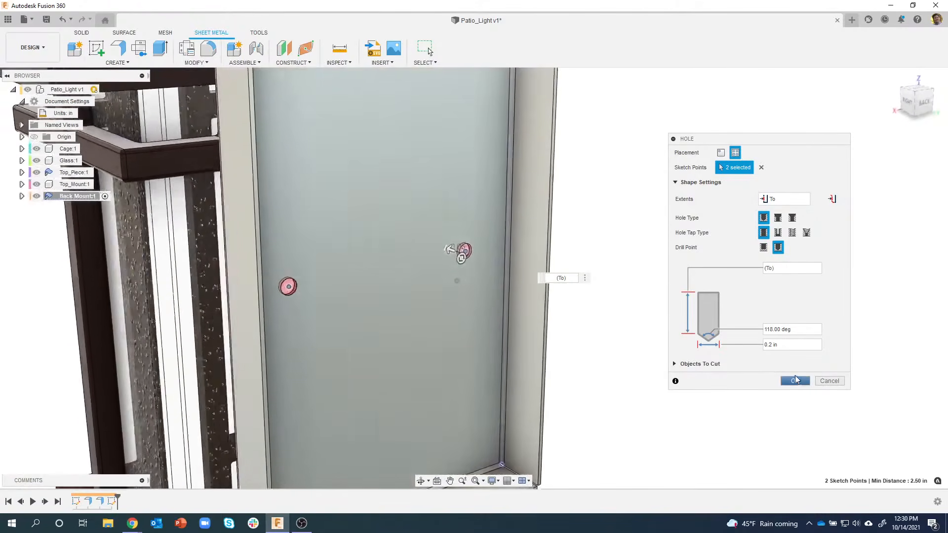
pyautogui.click(763, 246)
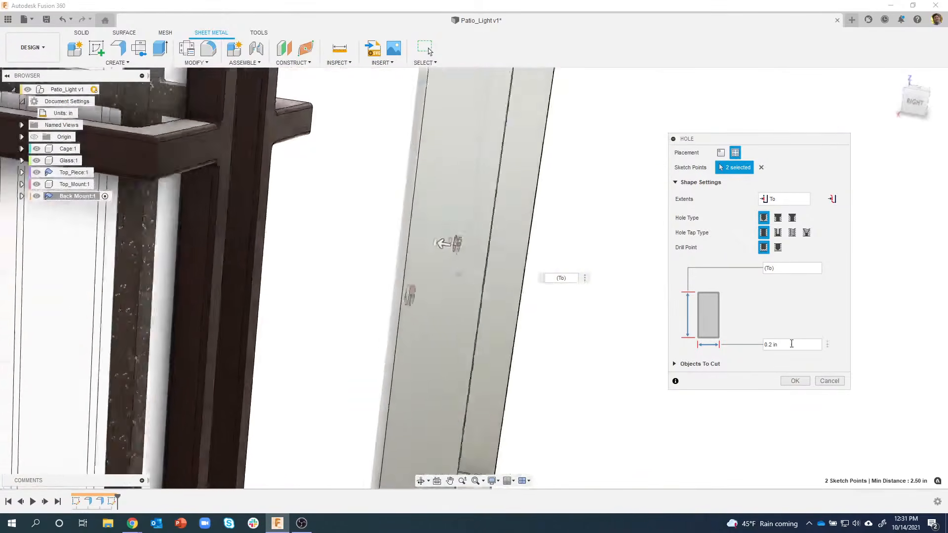
pyautogui.click(795, 380)
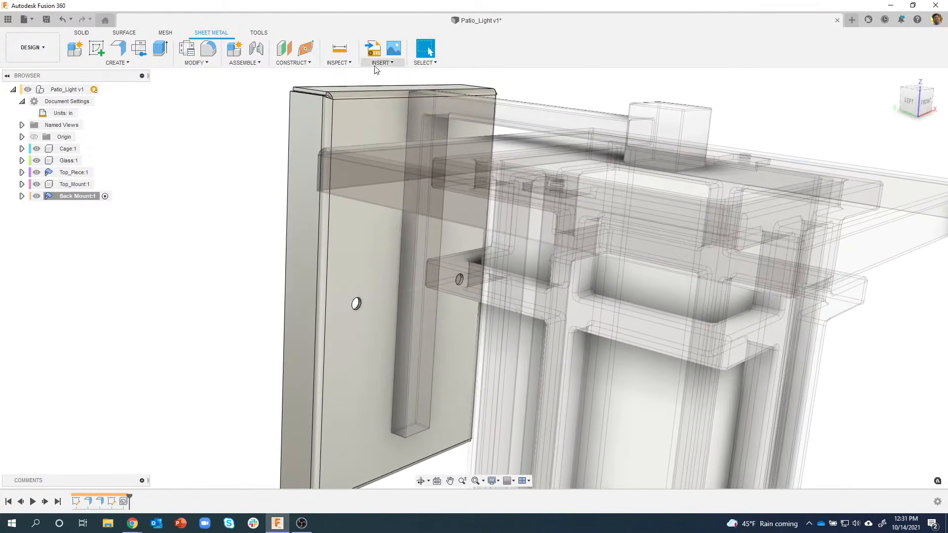
# Open the McMaster-Carr component catalog in an enlarged window and browse through Nuts to Cap Nuts
pyautogui.click(379, 63)
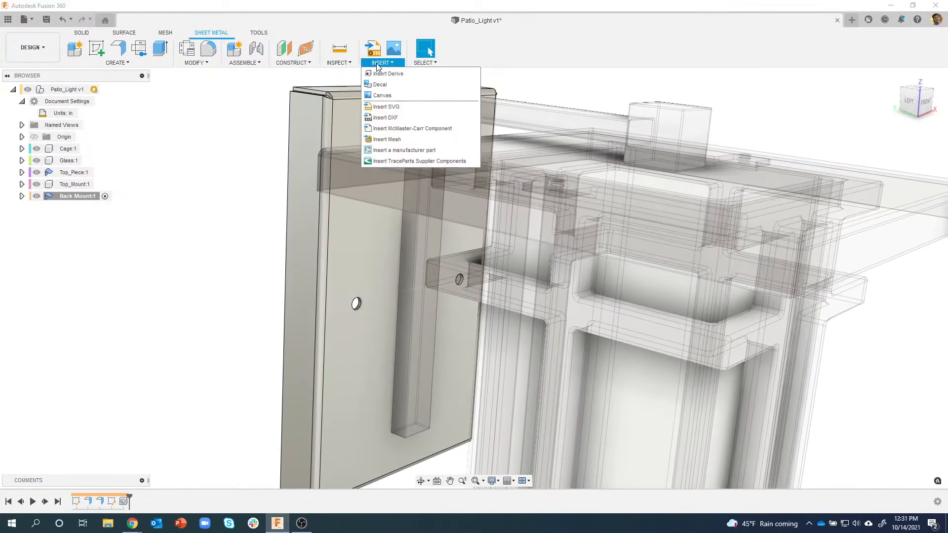
pyautogui.click(393, 129)
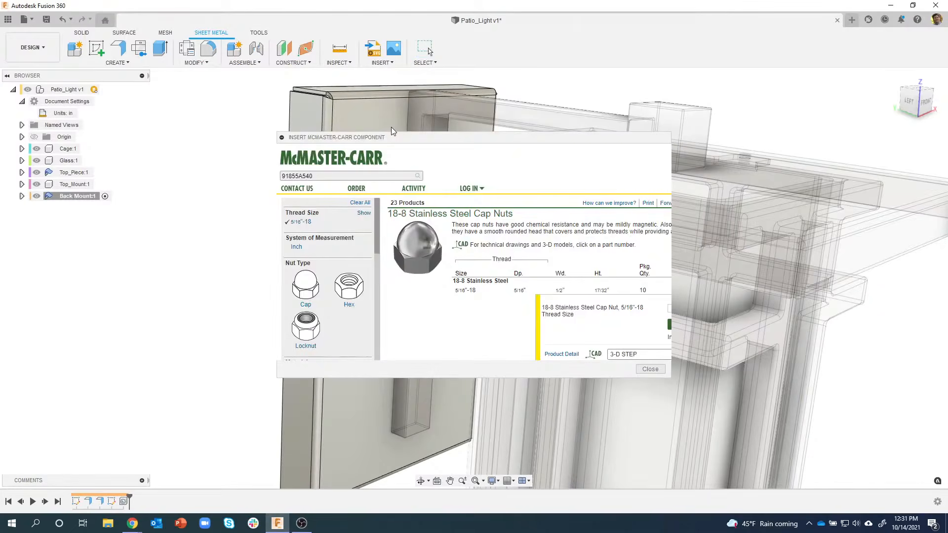
pyautogui.moveTo(424, 145); pyautogui.dragTo(359, 91)
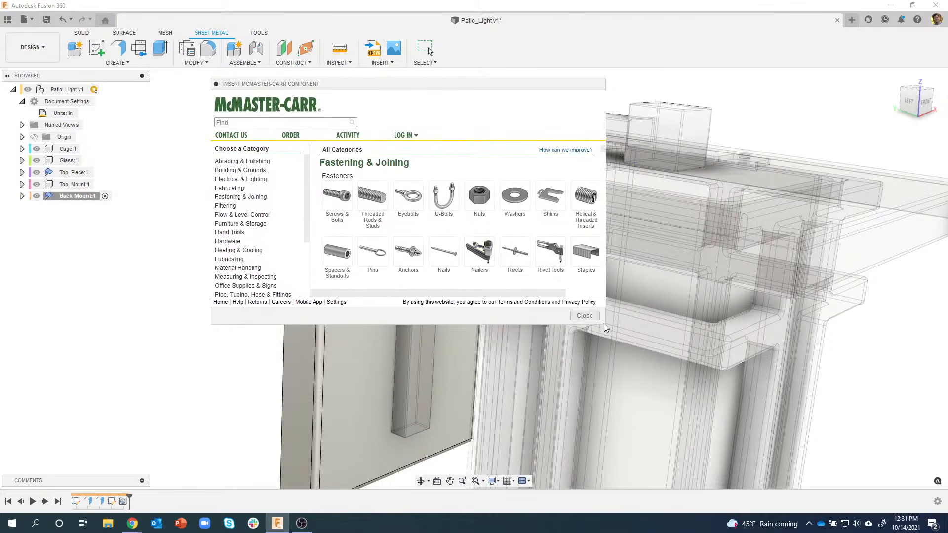
pyautogui.moveTo(603, 323); pyautogui.dragTo(657, 417)
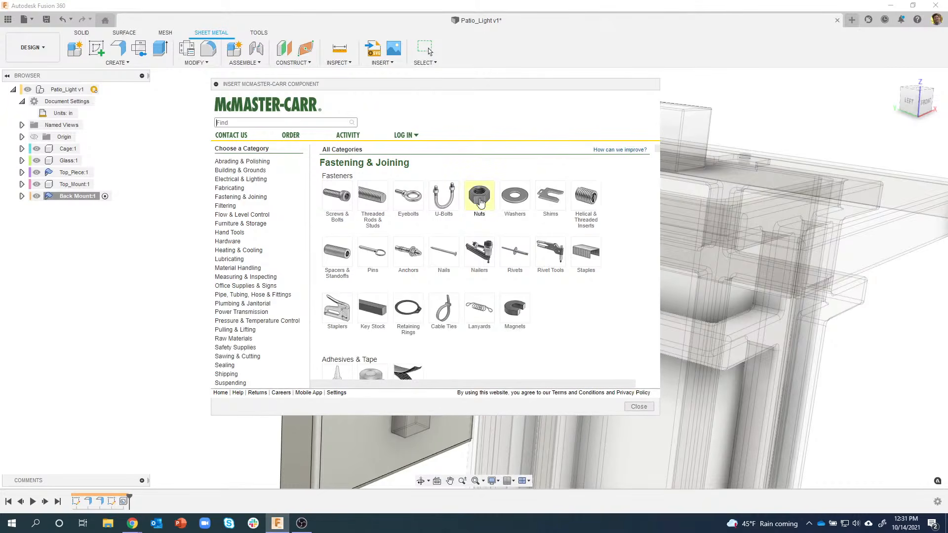
pyautogui.click(479, 197)
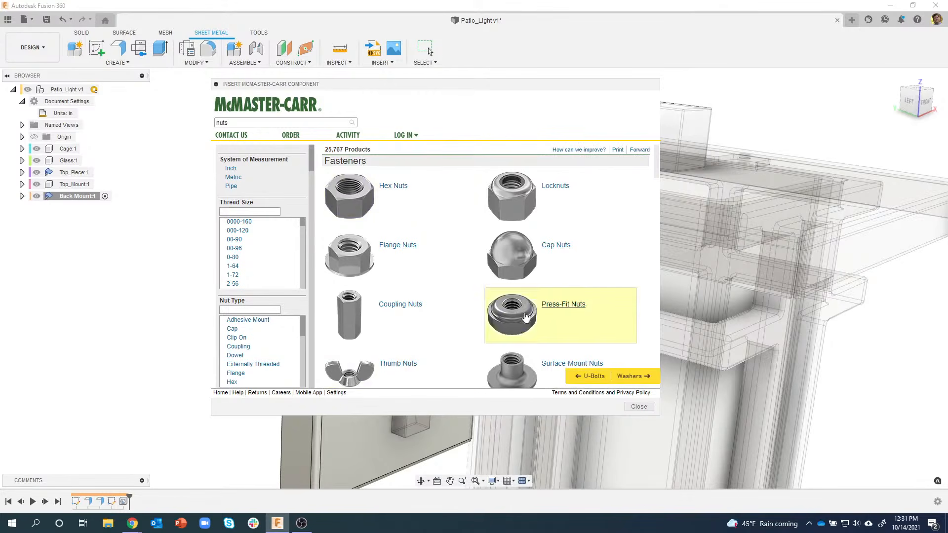
pyautogui.click(523, 257)
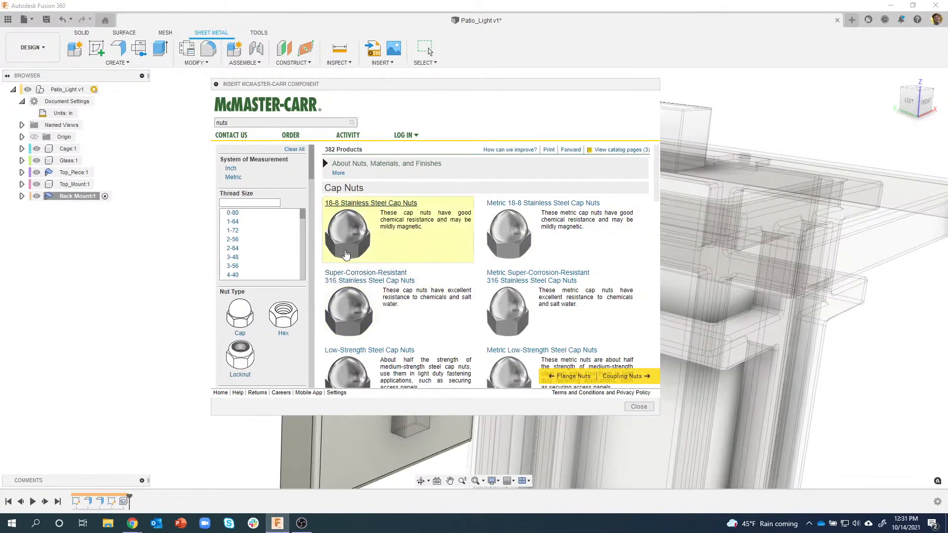
# Search the catalog for part 91855A540 and insert the 18-8 stainless steel cap nut as a 3-D STEP model
pyautogui.moveTo(239, 123); pyautogui.dragTo(214, 132)
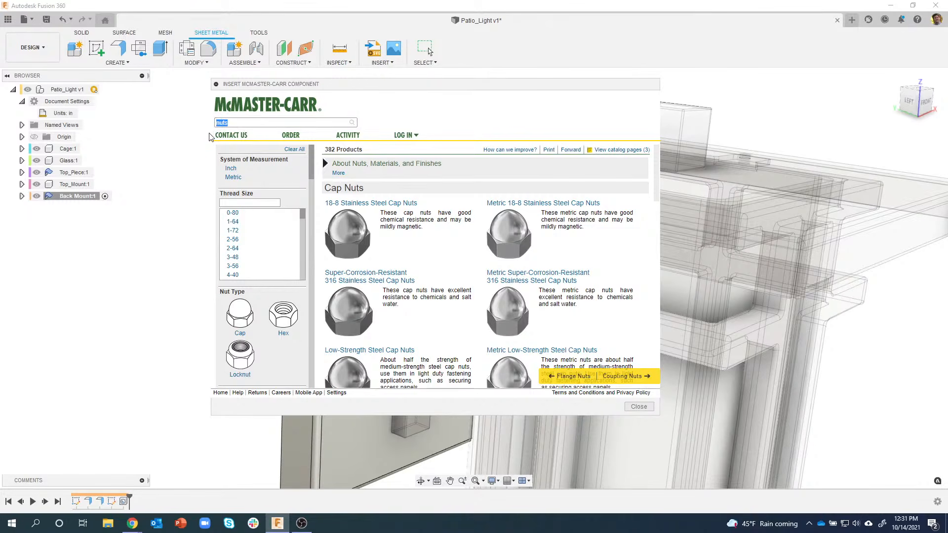
pyautogui.write('91')
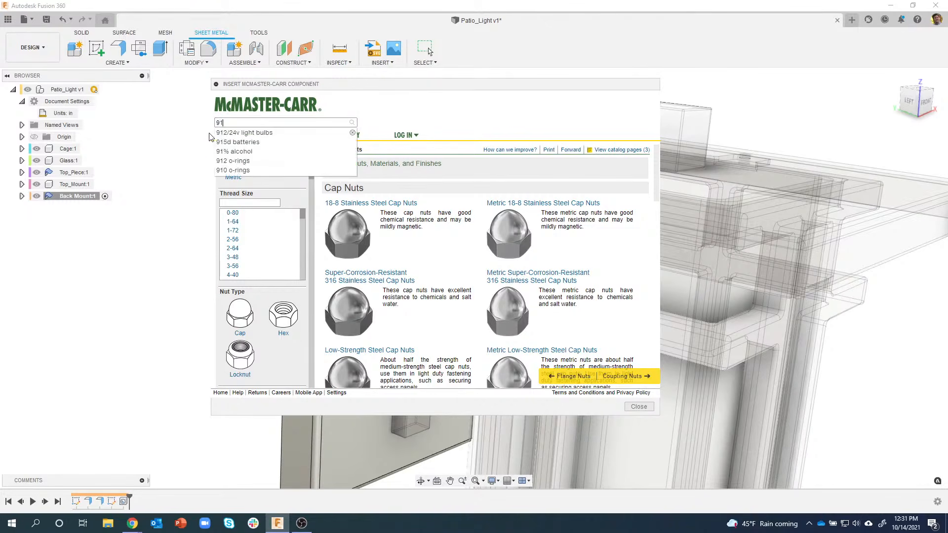
pyautogui.write('8')
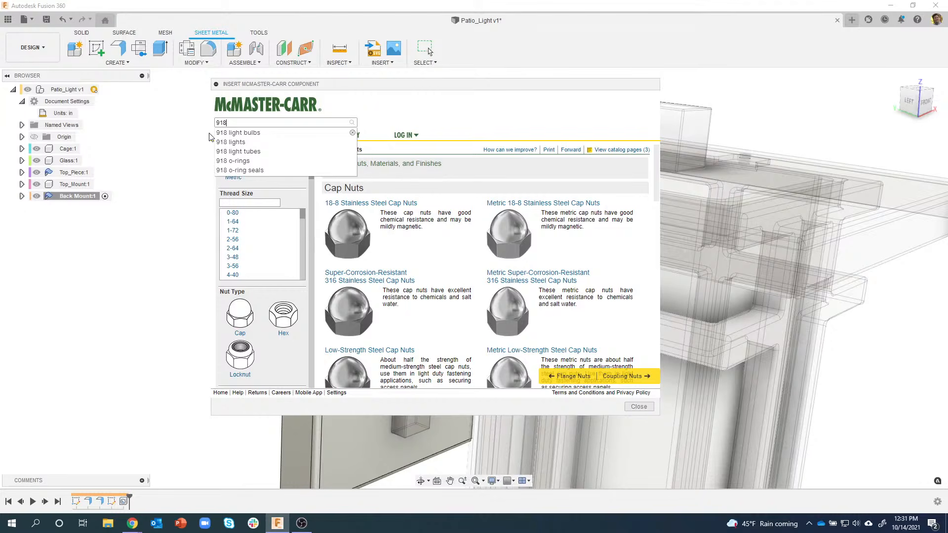
pyautogui.write('55A')
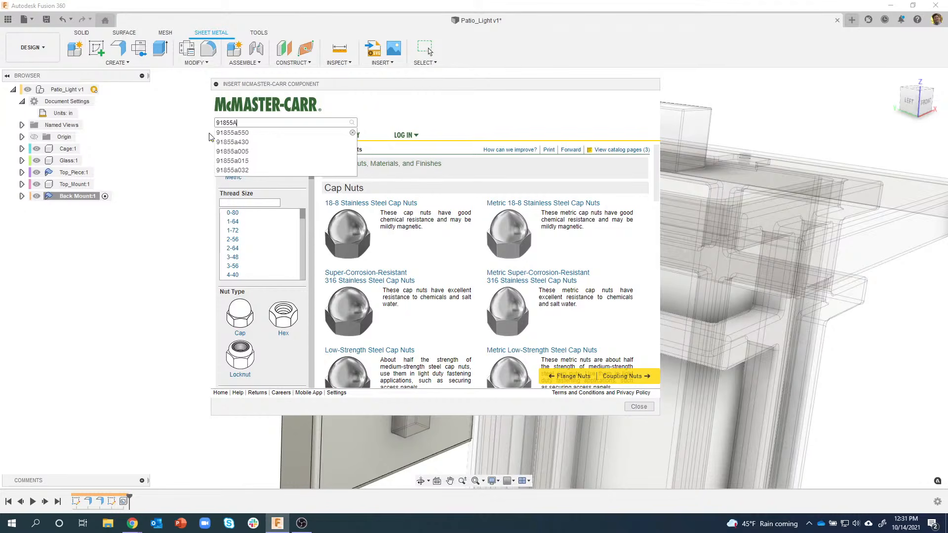
pyautogui.write('540')
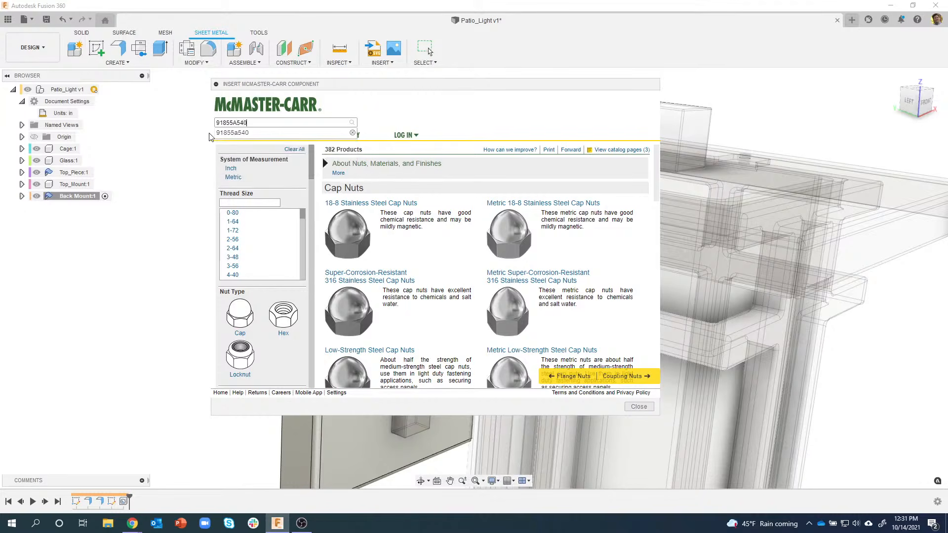
pyautogui.press('Return')
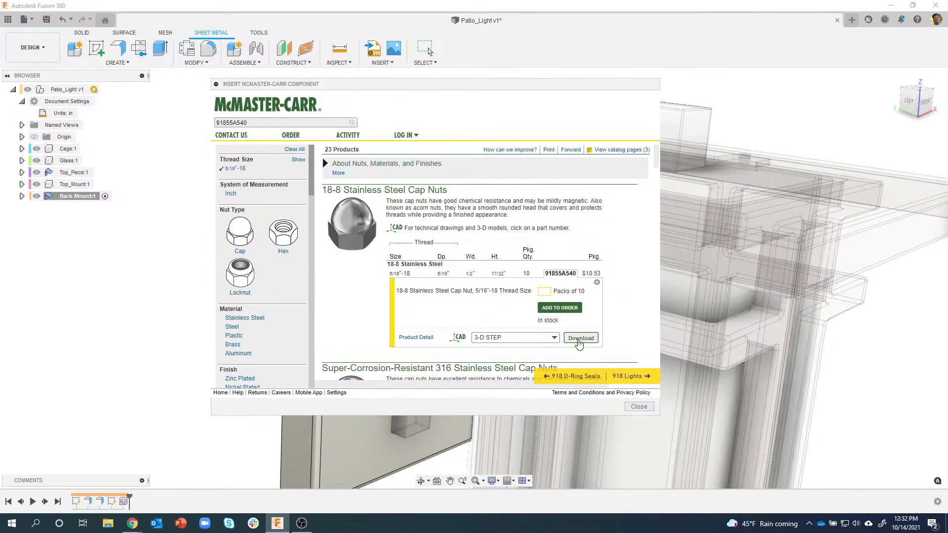
pyautogui.click(580, 338)
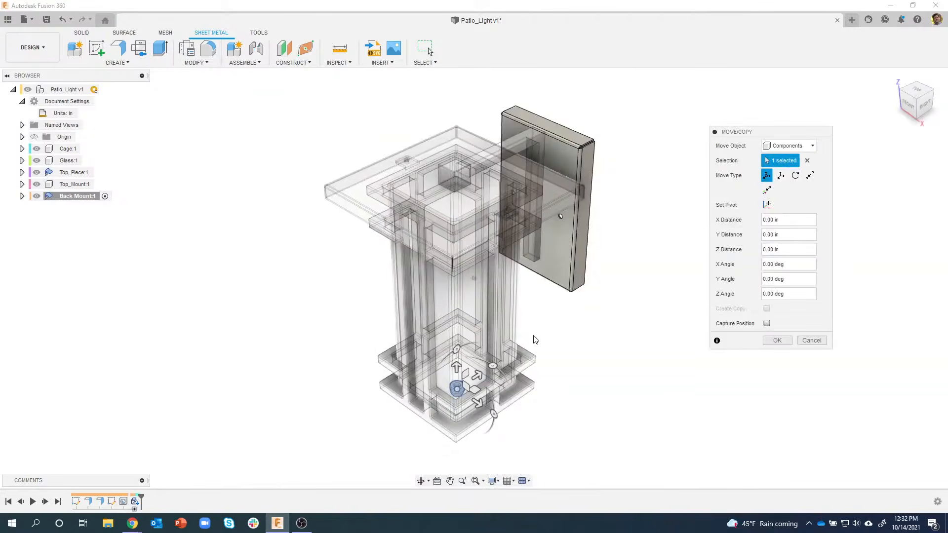
# Rotate the inserted cap nut -90 degrees about the X axis
pyautogui.keyDown('shift'); pyautogui.moveTo(534, 339); pyautogui.dragTo(540, 388, button='middle'); pyautogui.keyUp('shift')
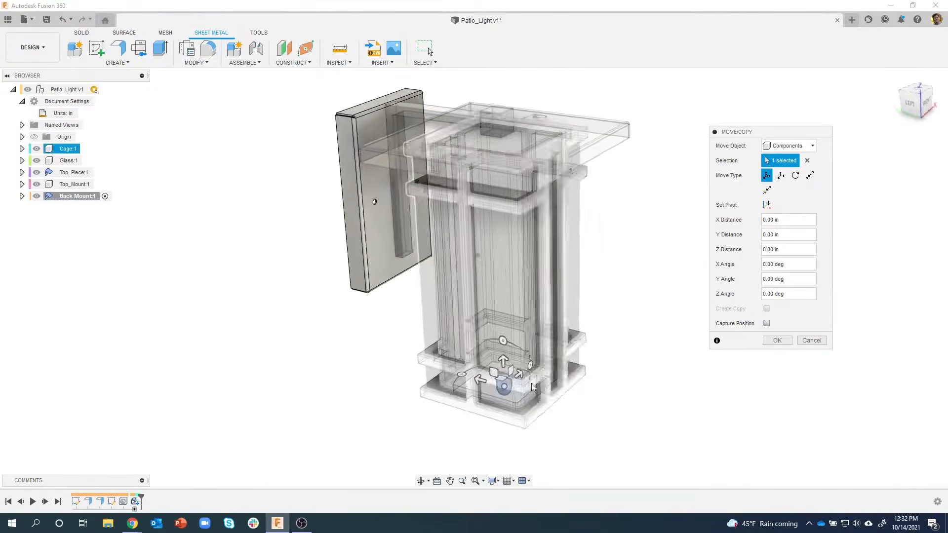
pyautogui.scroll(6, 541, 388)
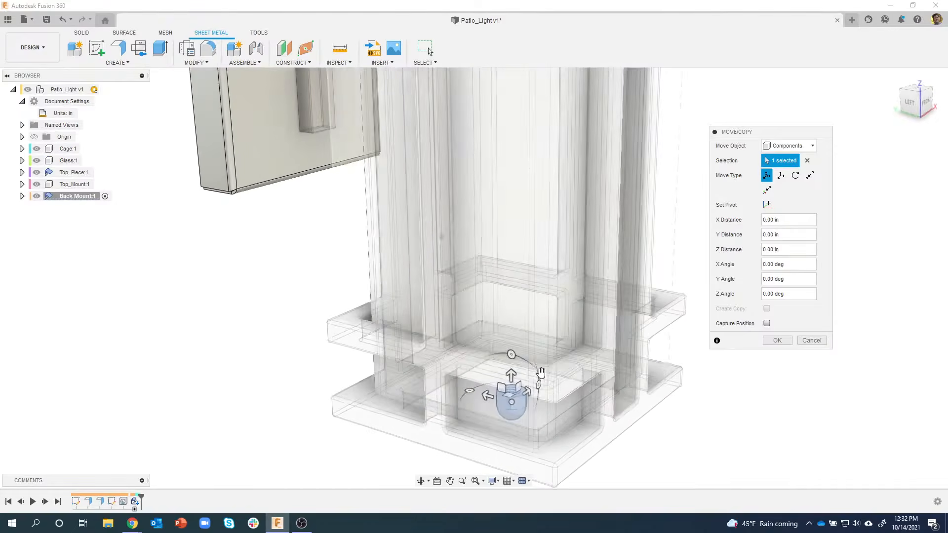
pyautogui.scroll(4, 542, 378)
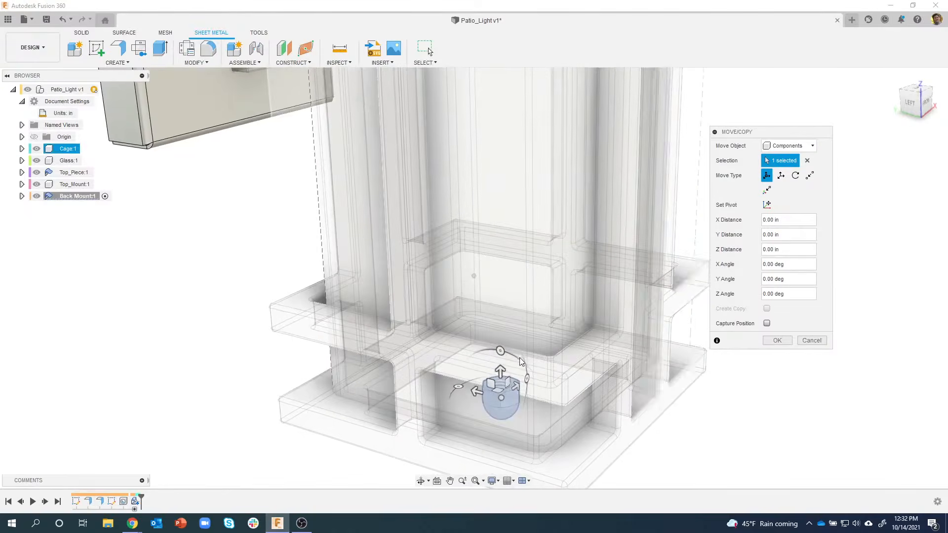
pyautogui.moveTo(498, 350); pyautogui.dragTo(447, 383)
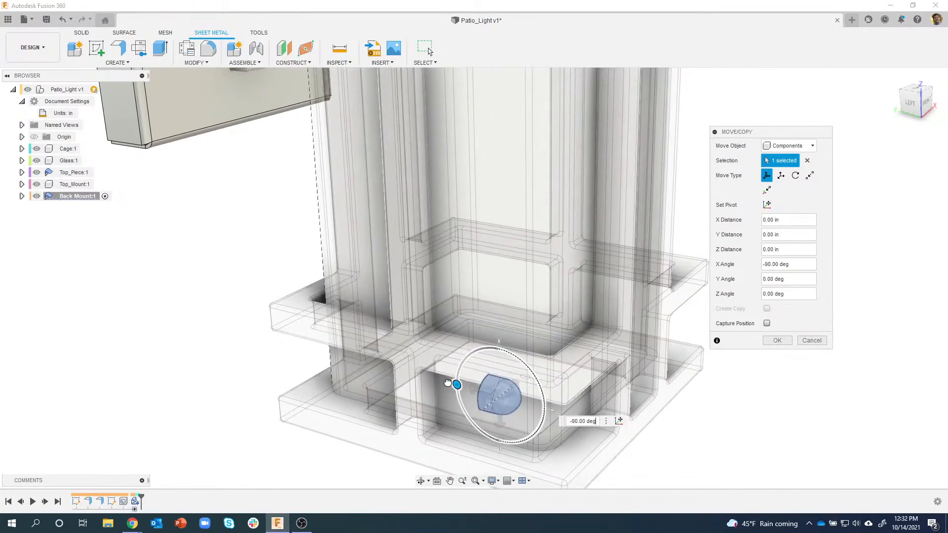
# Move the cap nut out of the cage into open space near the back mount, finishing with a Z shift of about 0.33 in
pyautogui.keyDown('shift'); pyautogui.moveTo(457, 383); pyautogui.dragTo(538, 375, button='middle'); pyautogui.keyUp('shift')
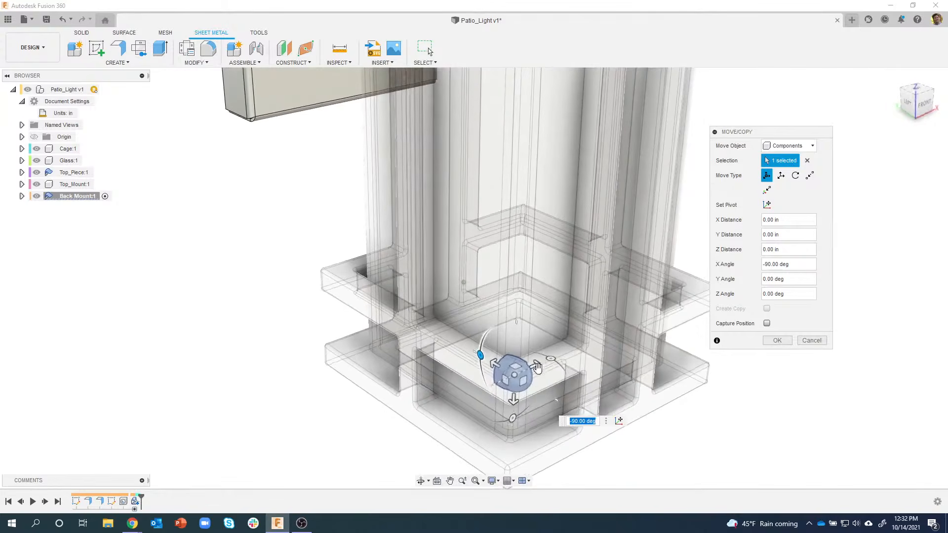
pyautogui.moveTo(536, 365); pyautogui.dragTo(392, 385)
pyautogui.keyDown('shift'); pyautogui.moveTo(391, 385); pyautogui.dragTo(406, 420, button='middle'); pyautogui.keyUp('shift')
pyautogui.moveTo(402, 422); pyautogui.dragTo(302, 189)
pyautogui.moveTo(302, 189); pyautogui.dragTo(316, 177, button='middle')
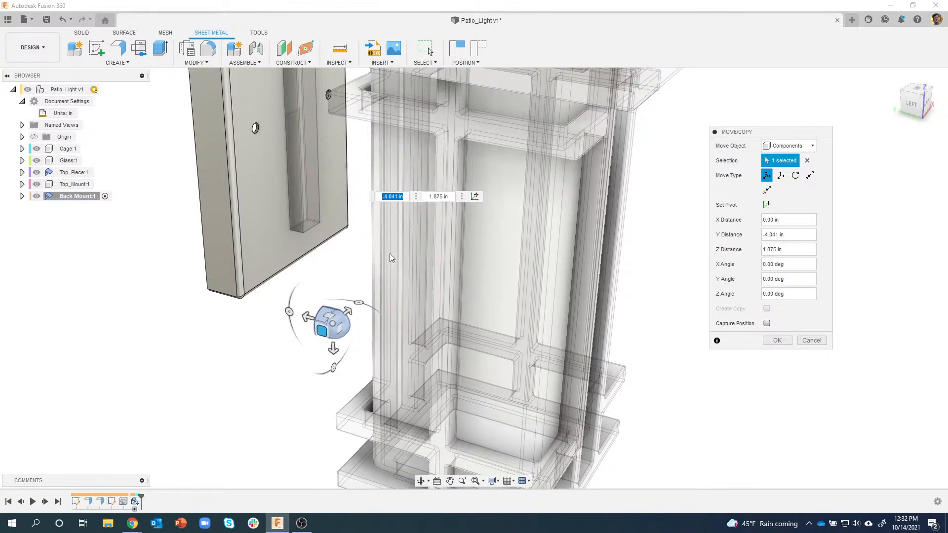
pyautogui.moveTo(304, 316)
pyautogui.mouseDown()
pyautogui.moveTo(301, 324)
pyautogui.moveTo(290, 309)
pyautogui.mouseUp()
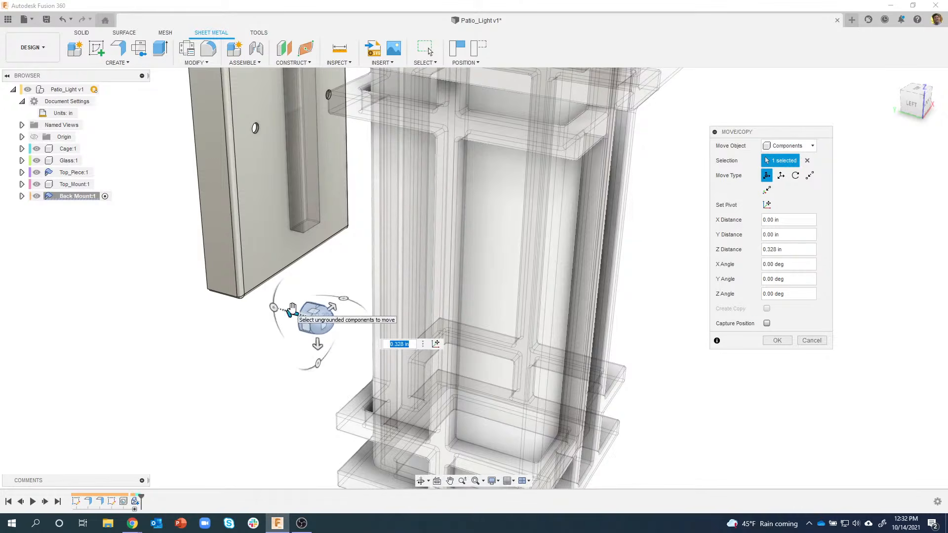
# Switch the cap nut's move to Point to Point with the center of its threaded opening as the origin point
pyautogui.click(810, 176)
pyautogui.keyDown('shift'); pyautogui.moveTo(355, 338); pyautogui.dragTo(392, 333, button='middle'); pyautogui.keyUp('shift')
pyautogui.scroll(5, 392, 332)
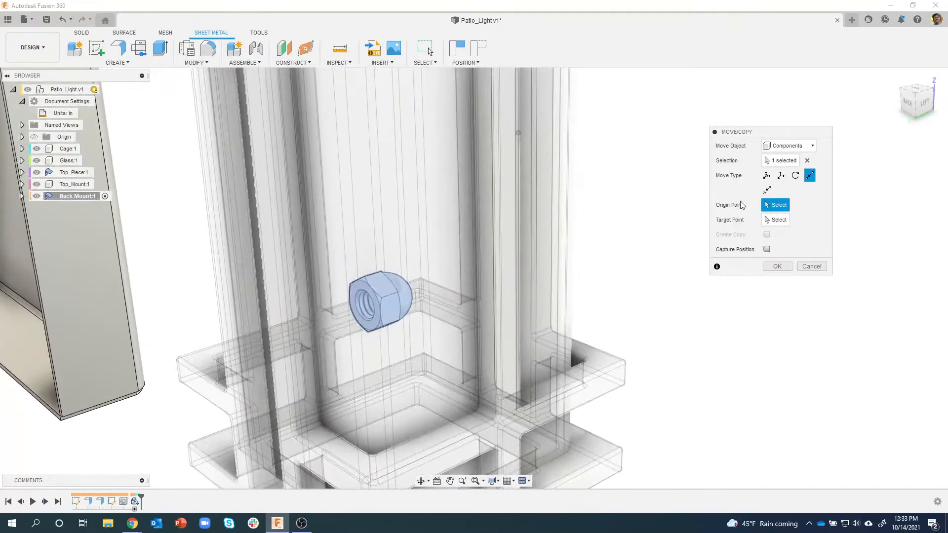
pyautogui.scroll(4, 372, 249)
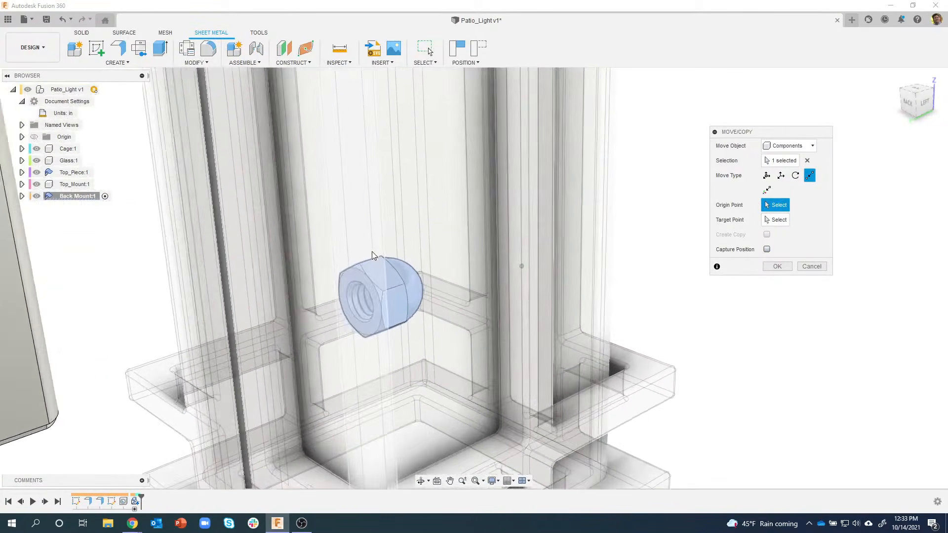
pyautogui.keyDown('shift'); pyautogui.moveTo(347, 277); pyautogui.dragTo(301, 289, button='middle'); pyautogui.keyUp('shift')
pyautogui.scroll(2, 301, 289)
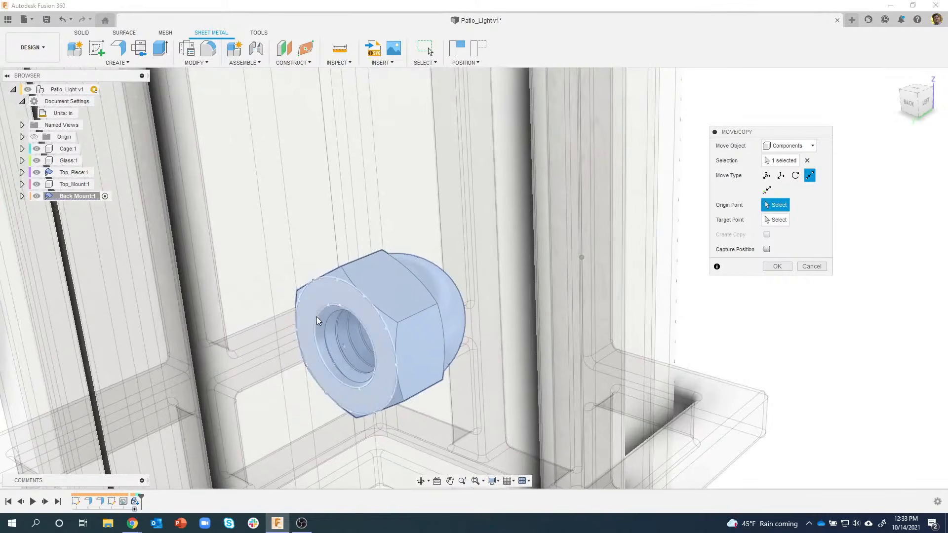
pyautogui.scroll(5, 314, 322)
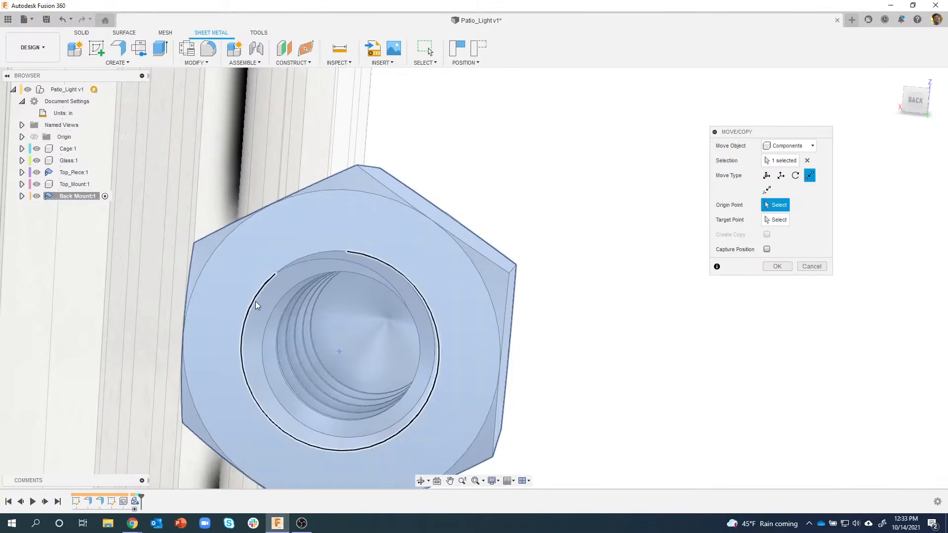
pyautogui.click(256, 301)
# Place the cap nut on the center of the back mount's nearer empty mounting hole and capture its position
pyautogui.keyDown('shift'); pyautogui.moveTo(514, 417); pyautogui.dragTo(768, 220, button='middle'); pyautogui.keyUp('shift')
pyautogui.scroll(5, 266, 312)
pyautogui.scroll(3, 197, 243)
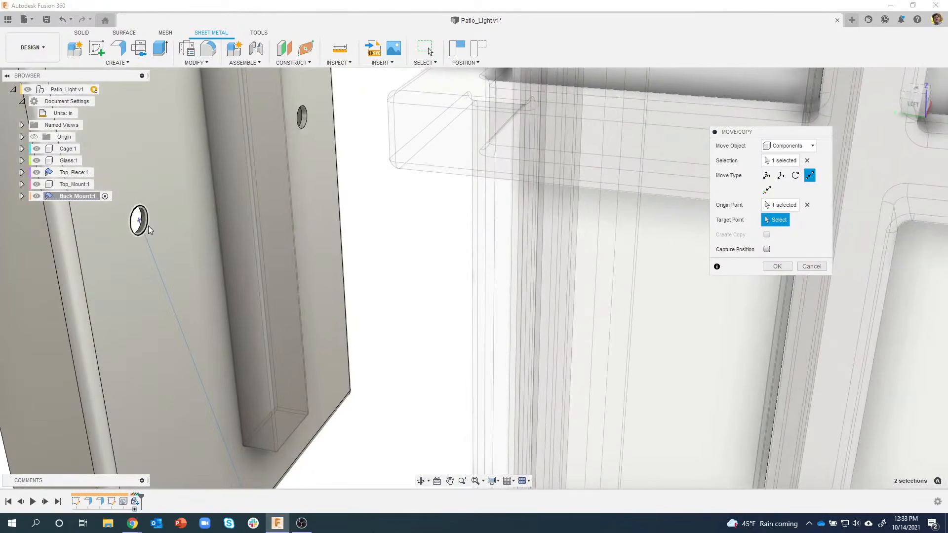
pyautogui.scroll(2, 148, 226)
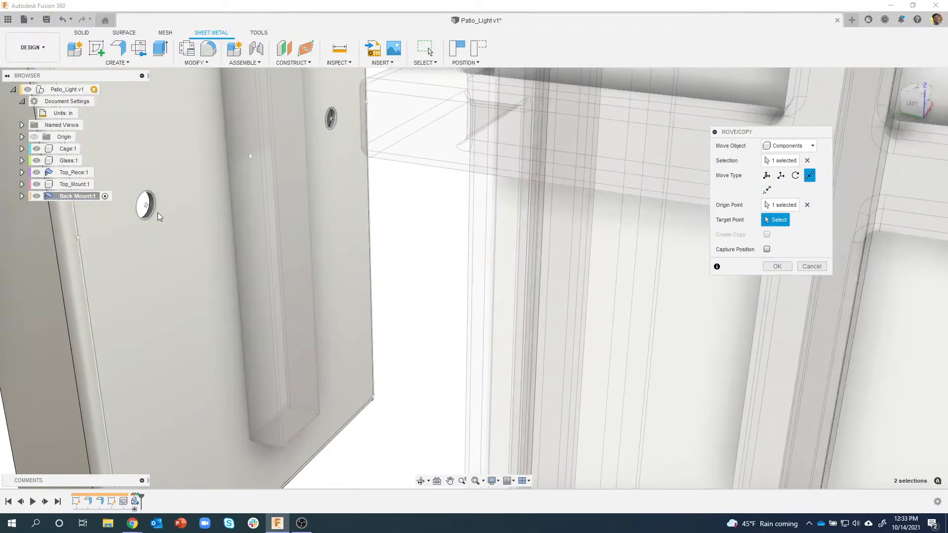
pyautogui.click(154, 209)
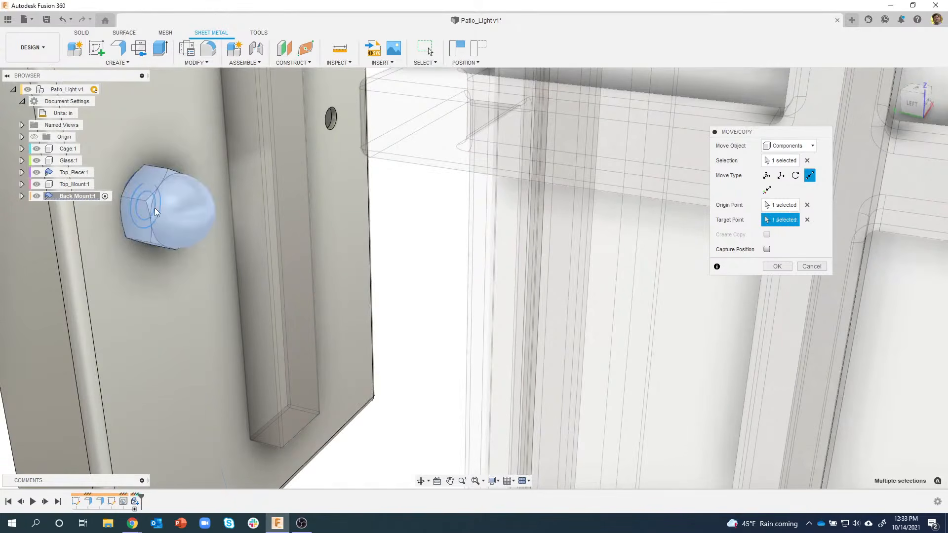
pyautogui.keyDown('shift'); pyautogui.moveTo(296, 236); pyautogui.dragTo(438, 412, button='middle'); pyautogui.keyUp('shift')
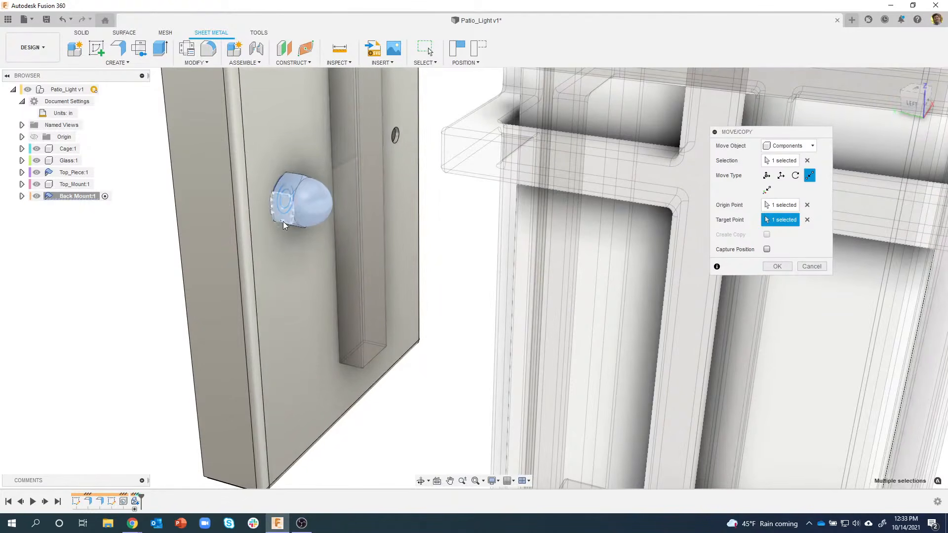
pyautogui.keyDown('shift'); pyautogui.moveTo(360, 305); pyautogui.dragTo(289, 219, button='middle'); pyautogui.keyUp('shift')
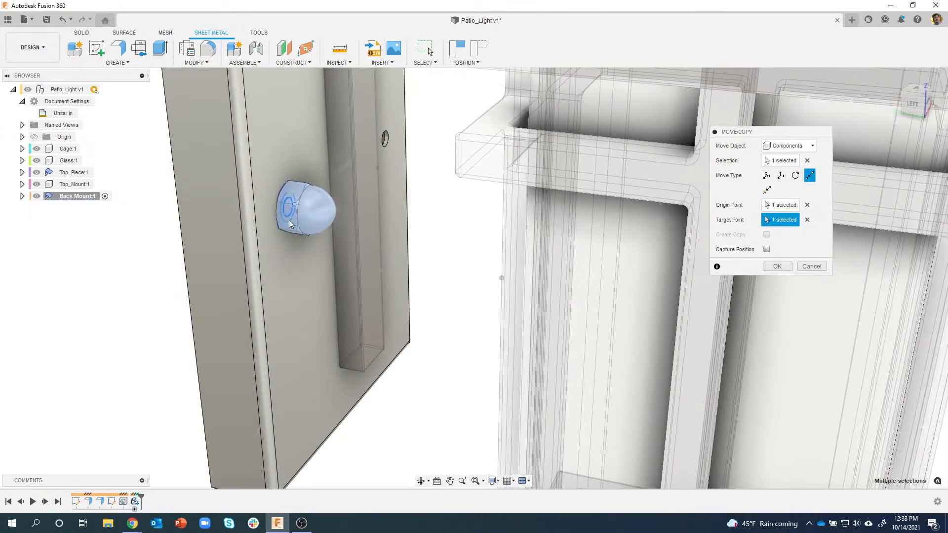
pyautogui.keyDown('shift'); pyautogui.moveTo(344, 250); pyautogui.dragTo(461, 356, button='middle'); pyautogui.keyUp('shift')
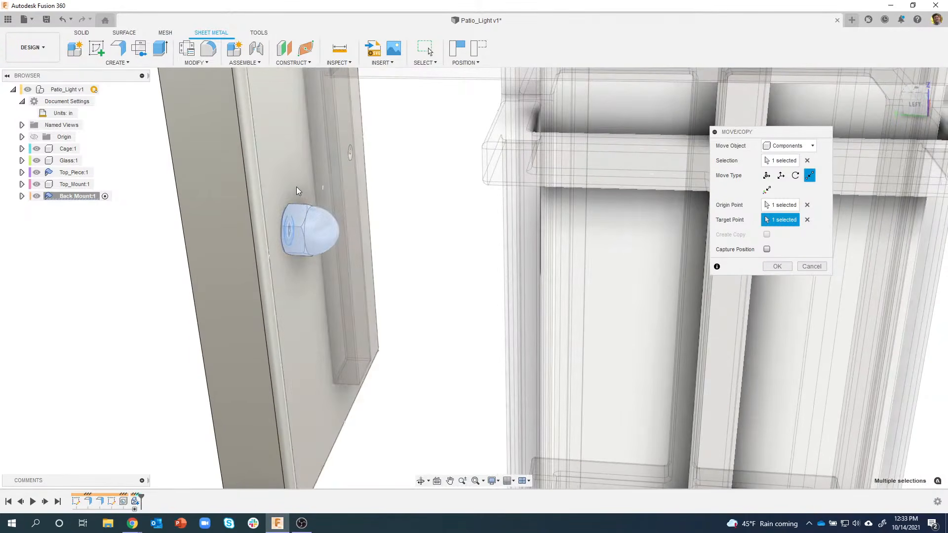
pyautogui.keyDown('shift'); pyautogui.moveTo(359, 244); pyautogui.dragTo(730, 244, button='middle'); pyautogui.keyUp('shift')
pyautogui.click(767, 249)
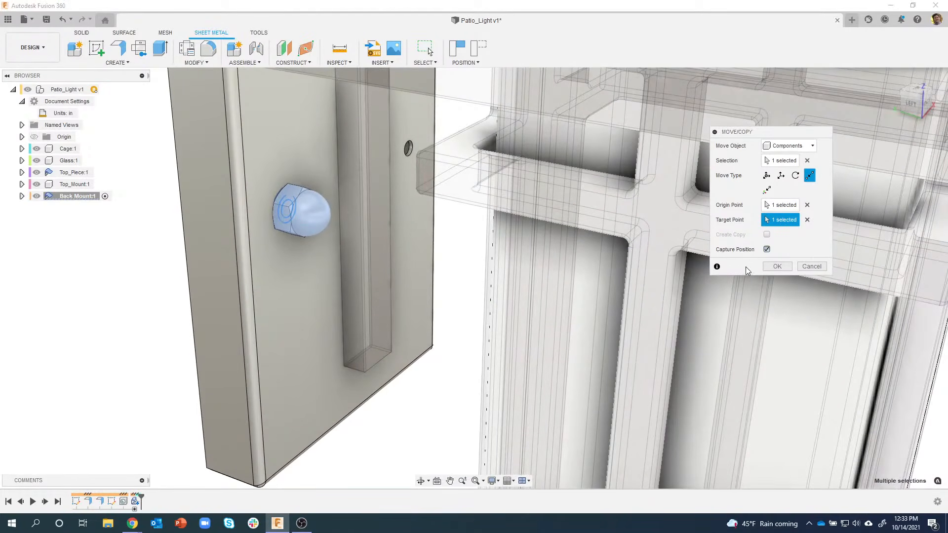
pyautogui.click(768, 268)
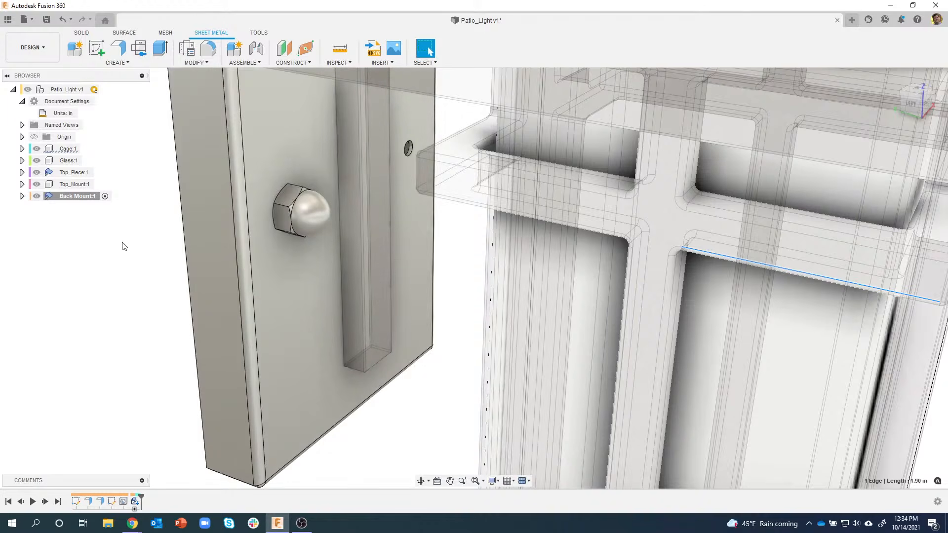
# Begin a Point to Point move of the 91855A540 cap nut component inside Back Mount with Create Copy enabled
pyautogui.click(22, 196)
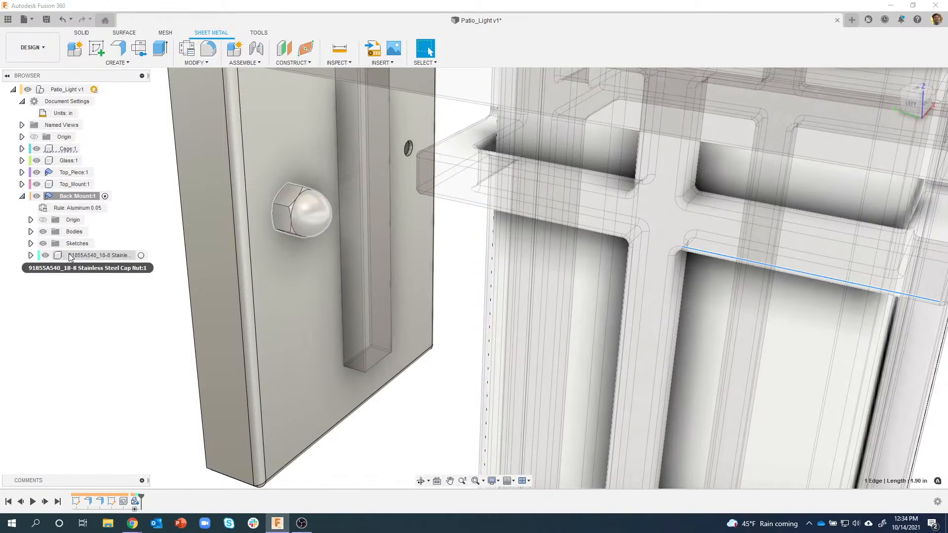
pyautogui.rightClick(69, 255)
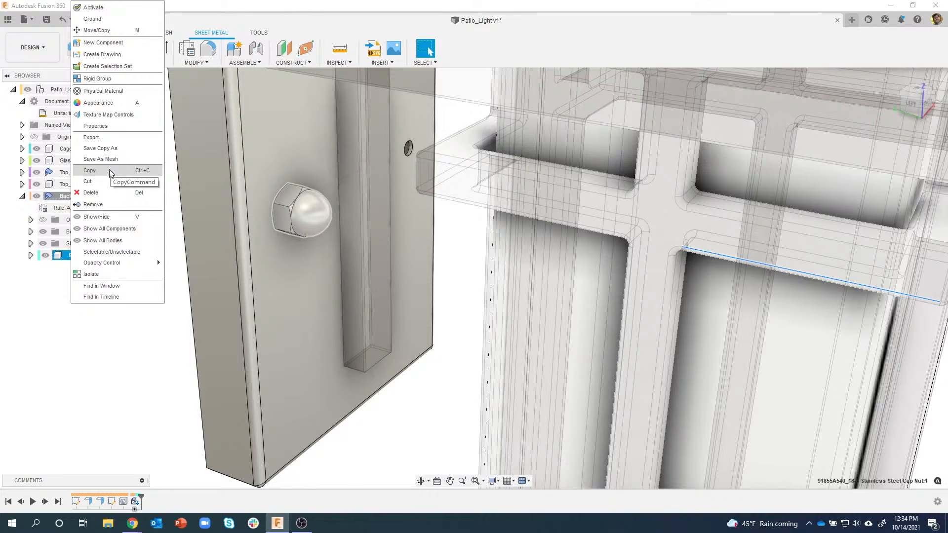
pyautogui.click(108, 31)
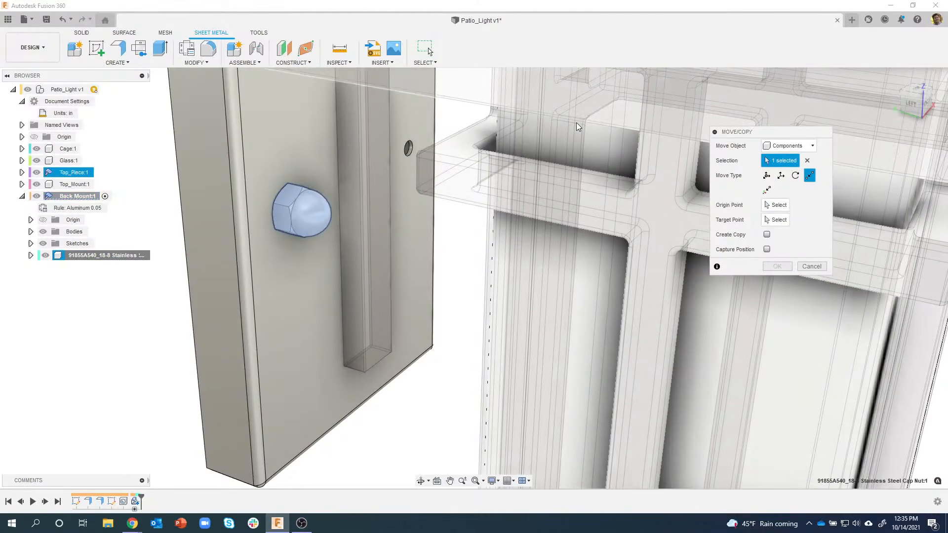
pyautogui.click(767, 234)
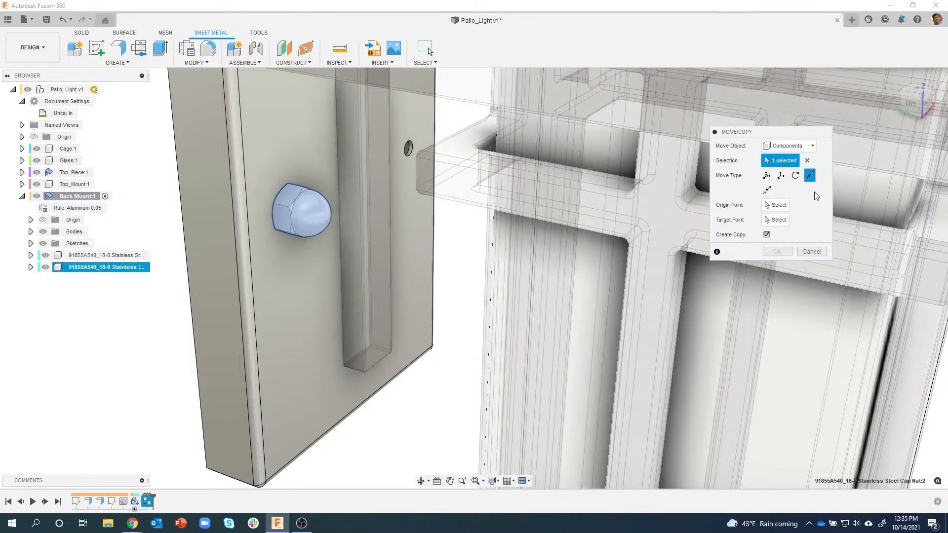
pyautogui.click(780, 176)
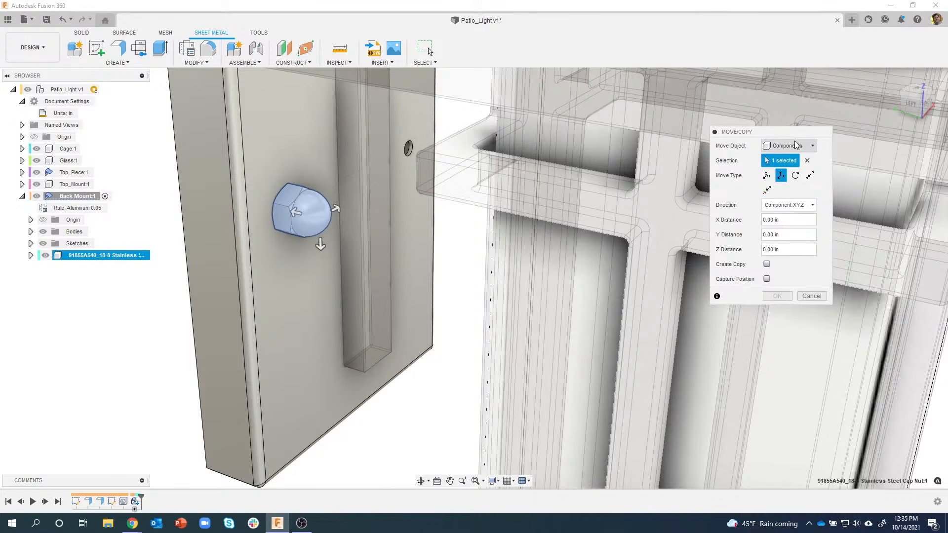
pyautogui.click(809, 175)
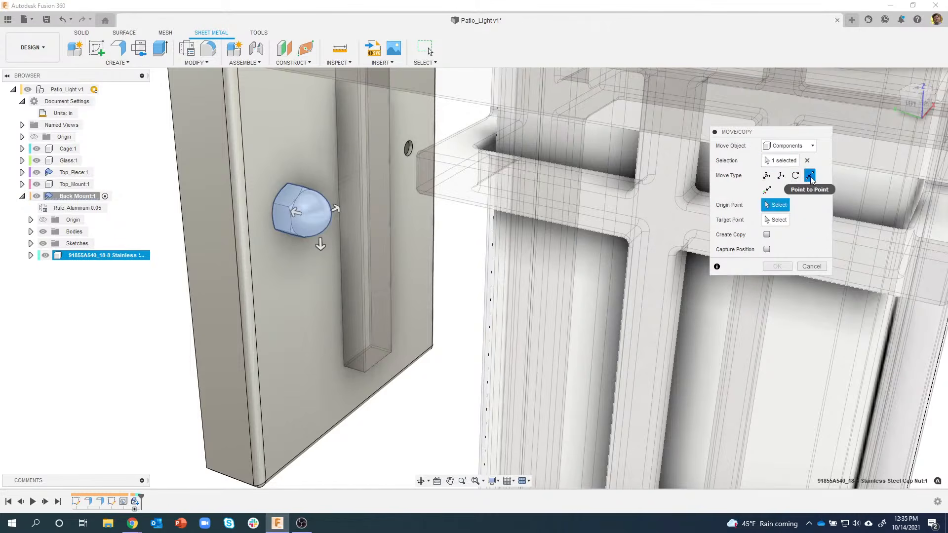
pyautogui.click(767, 235)
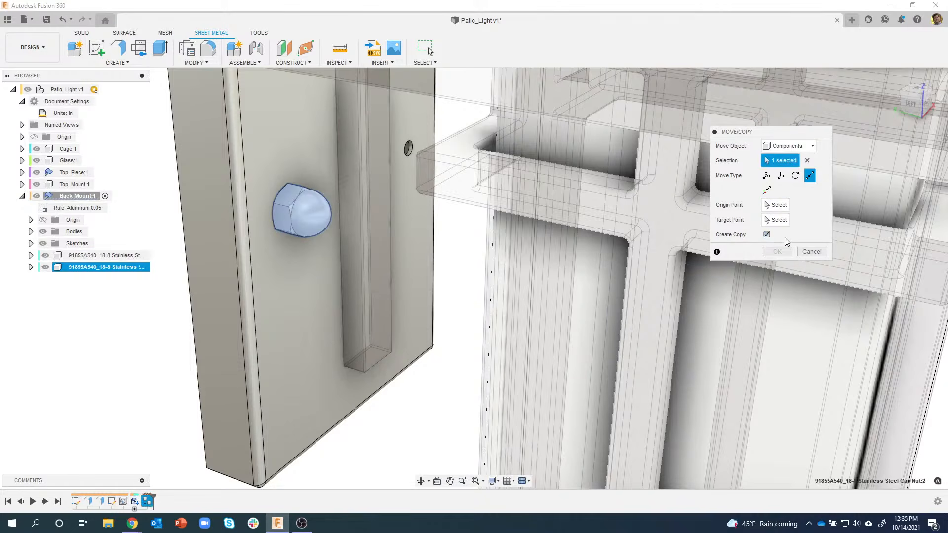
# Place the cap nut copy by its threaded opening's center onto the center of the back mount's other mounting hole
pyautogui.click(775, 206)
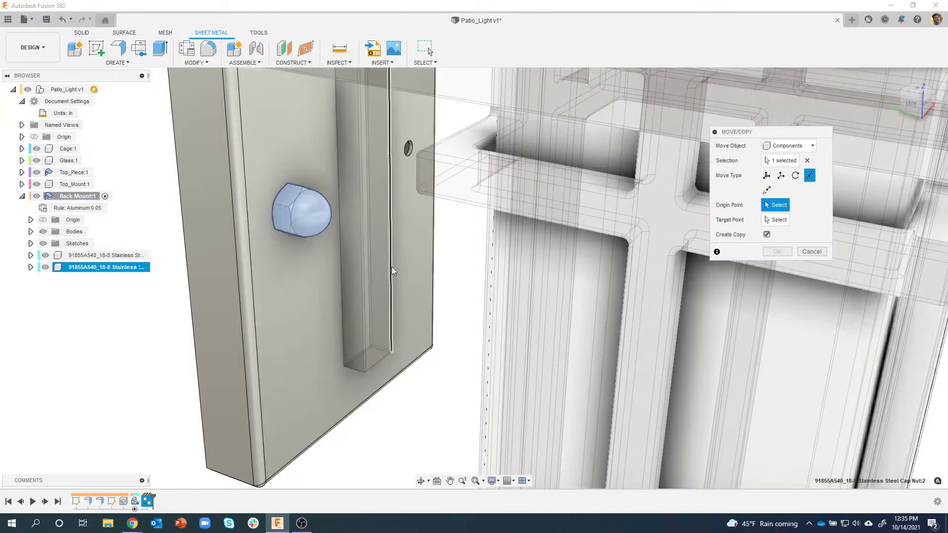
pyautogui.keyDown('shift'); pyautogui.moveTo(339, 214); pyautogui.dragTo(325, 220, button='middle'); pyautogui.keyUp('shift')
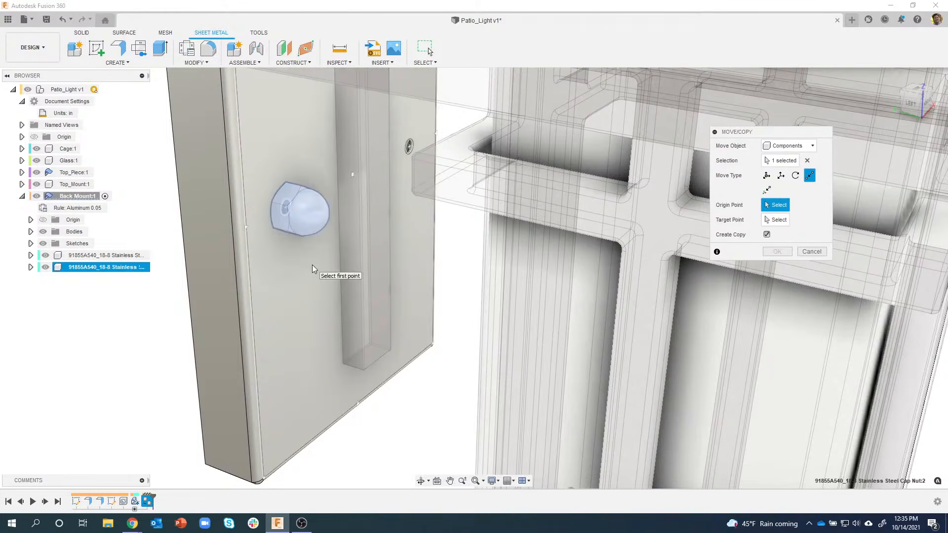
pyautogui.keyDown('shift'); pyautogui.moveTo(317, 265); pyautogui.dragTo(474, 292, button='middle'); pyautogui.keyUp('shift')
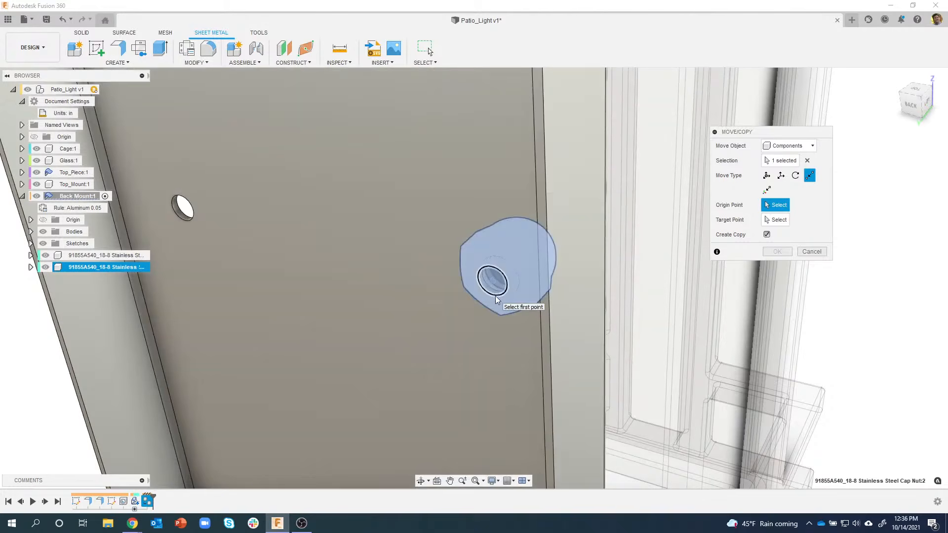
pyautogui.click(495, 301)
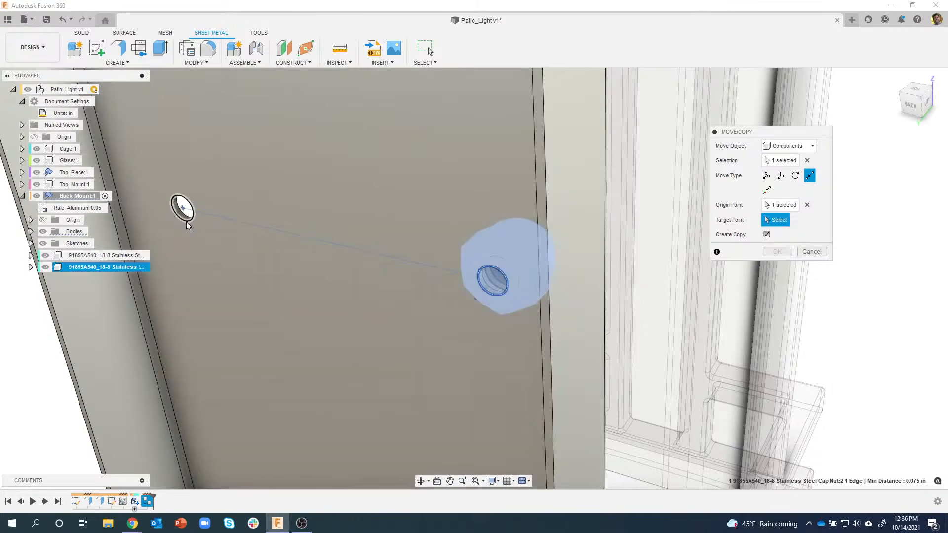
pyautogui.click(183, 208)
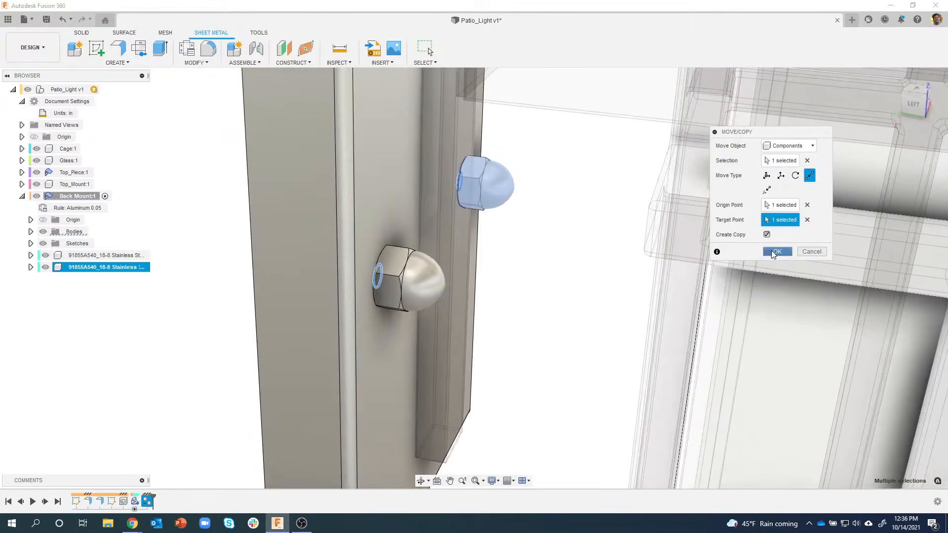
pyautogui.click(774, 251)
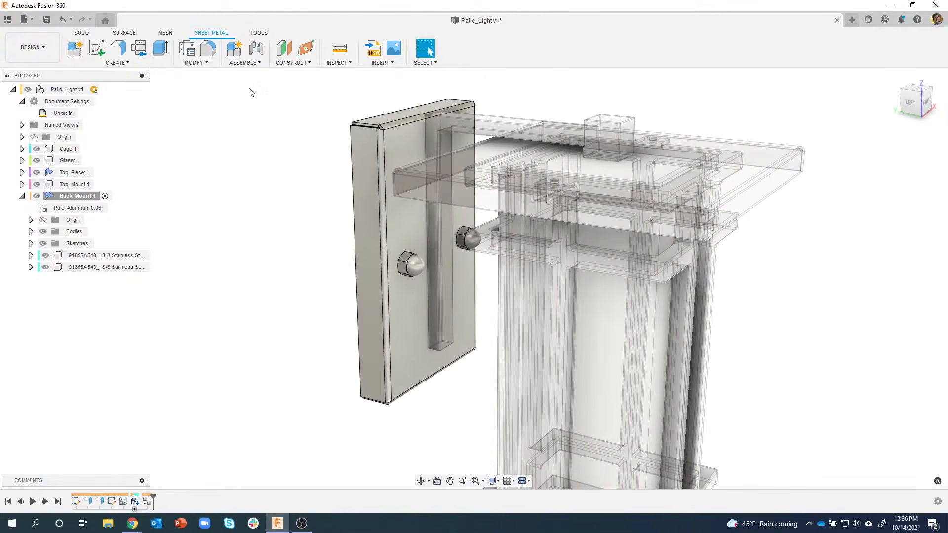
# Create a rigid group of both cap nuts, the back mount, the top mount and the top piece, including child components
pyautogui.click(242, 63)
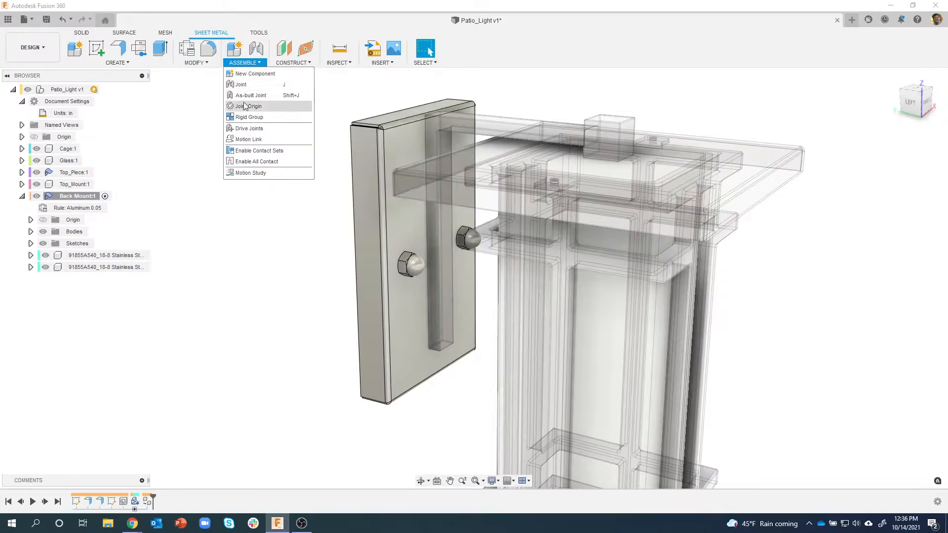
pyautogui.click(249, 117)
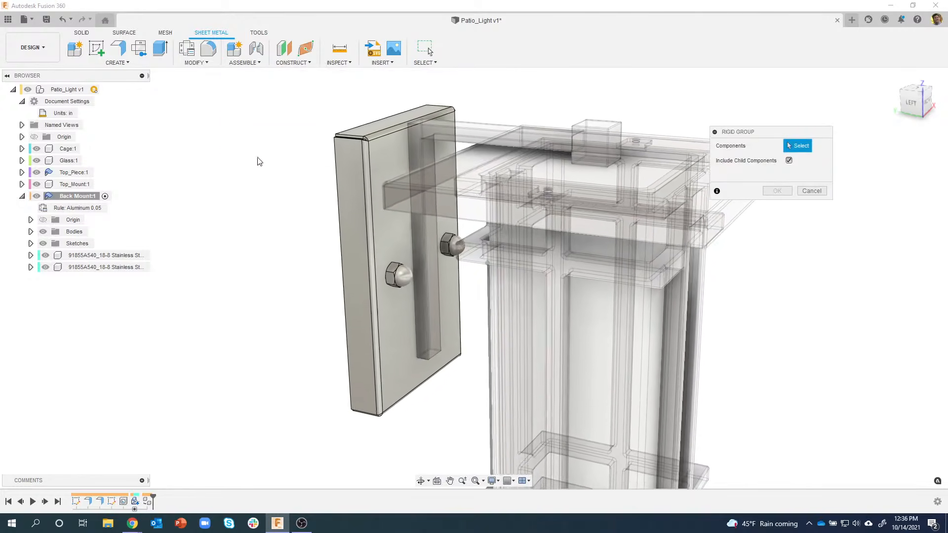
pyautogui.click(388, 282)
pyautogui.click(442, 240)
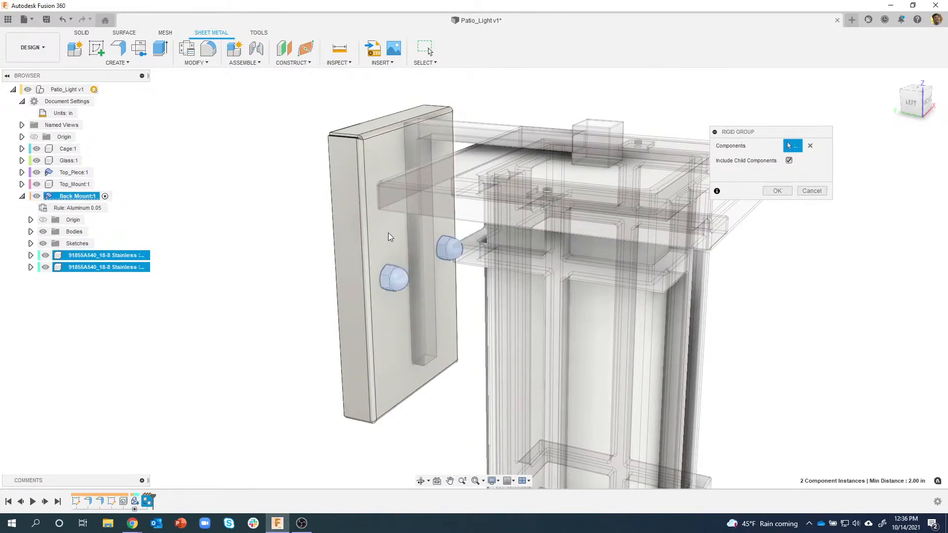
pyautogui.click(414, 259)
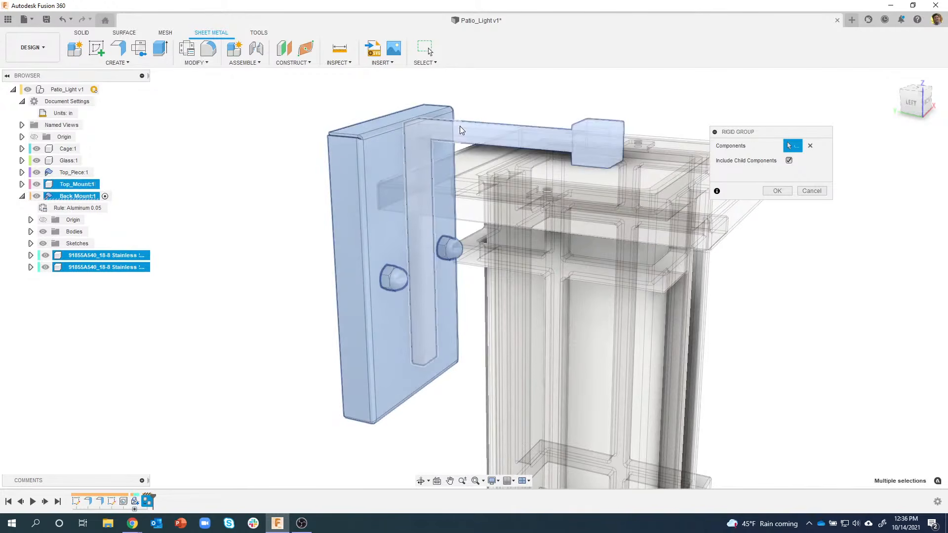
pyautogui.click(607, 135)
pyautogui.click(468, 163)
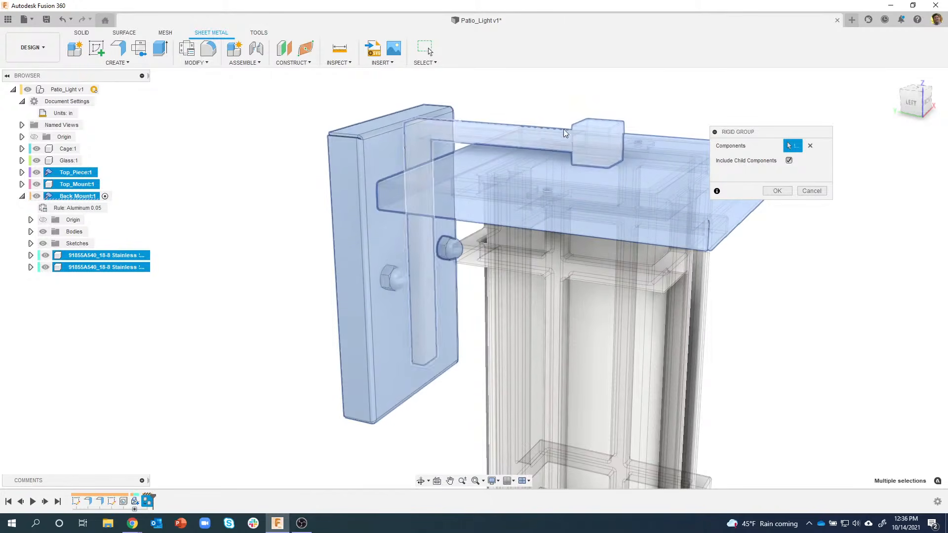
pyautogui.scroll(-1, 560, 130)
pyautogui.moveTo(561, 126); pyautogui.dragTo(535, 108, button='middle')
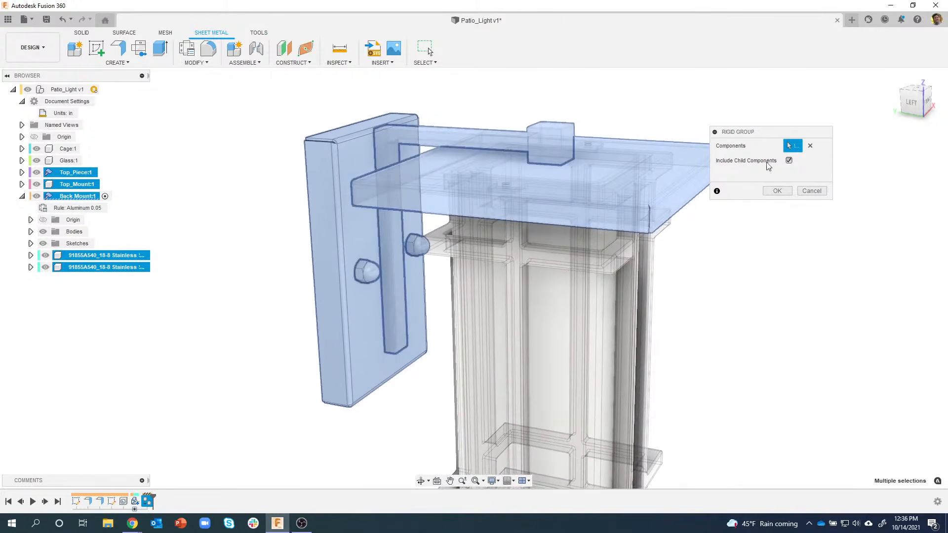
pyautogui.click(776, 191)
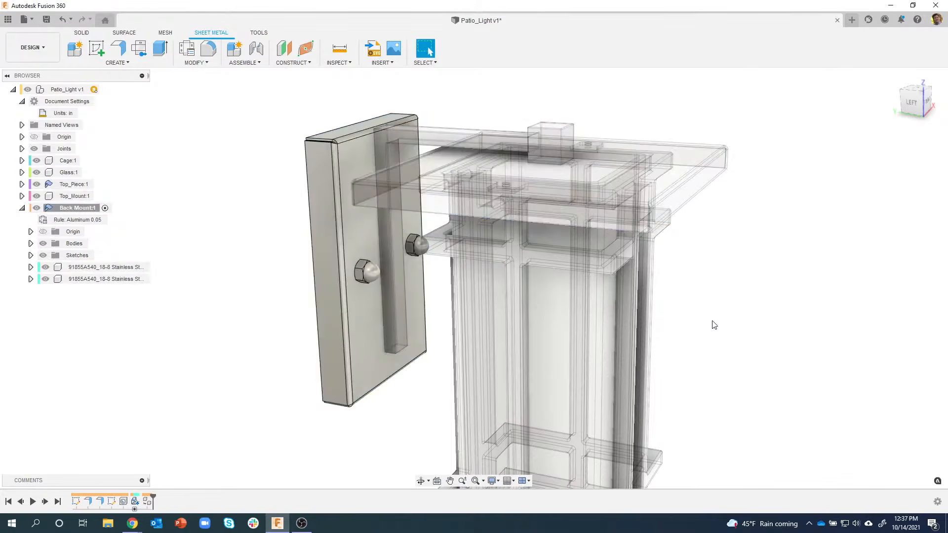
# Test the rigid group by pulling the back mount away from the cage, and revert the components to their previous position
pyautogui.moveTo(348, 150); pyautogui.dragTo(282, 95)
pyautogui.moveTo(419, 148); pyautogui.dragTo(469, 171, button='middle')
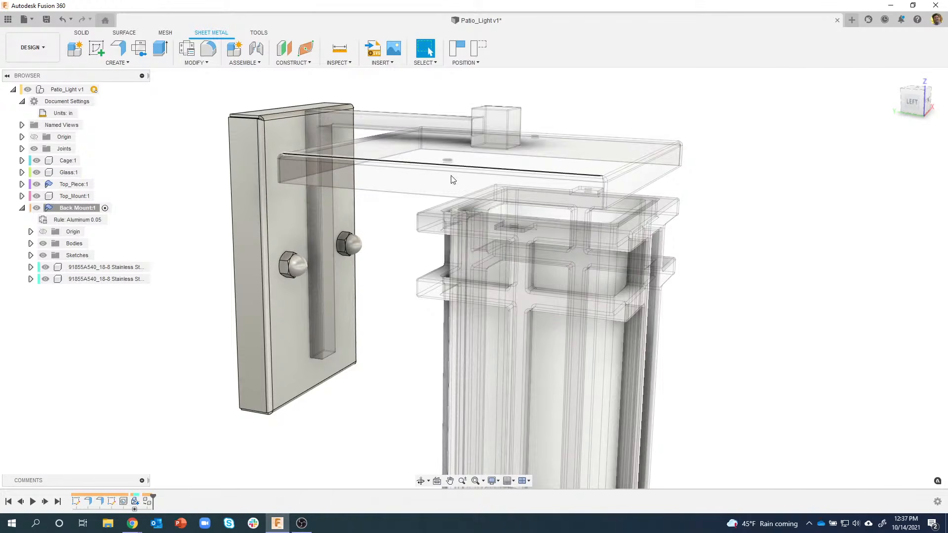
pyautogui.keyDown('shift'); pyautogui.moveTo(470, 156); pyautogui.dragTo(472, 172, button='middle'); pyautogui.keyUp('shift')
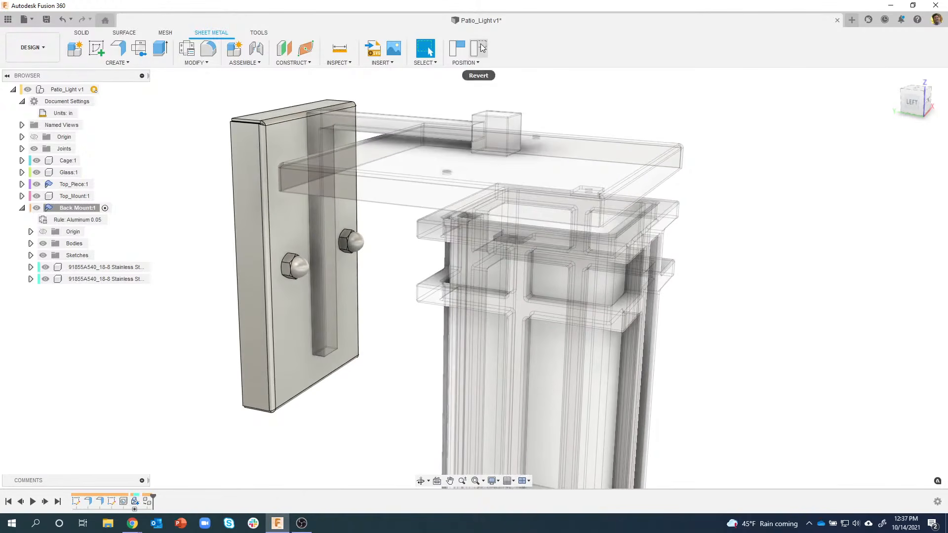
pyautogui.click(482, 48)
pyautogui.keyDown('shift'); pyautogui.moveTo(367, 316); pyautogui.dragTo(362, 319, button='middle'); pyautogui.keyUp('shift')
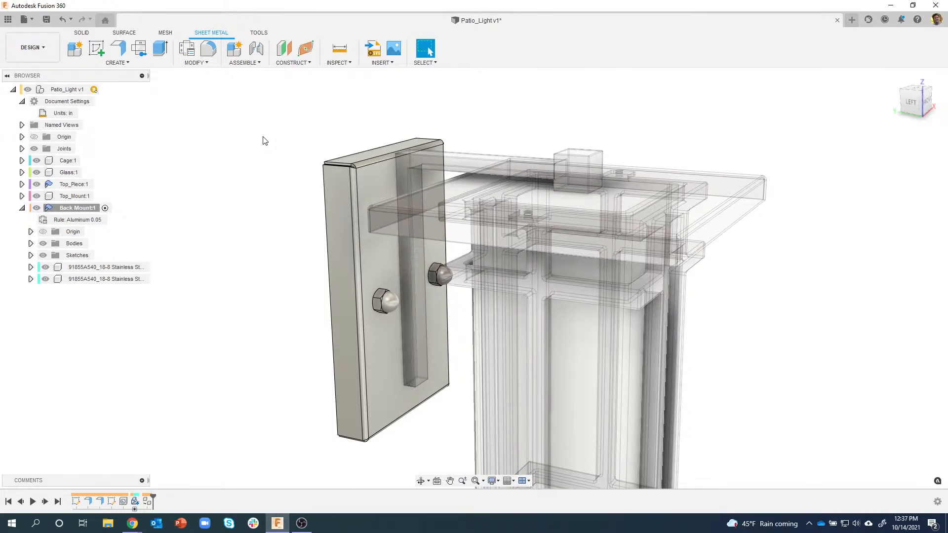
# Activate the top-level Patio_Light component and apply the design's dark brown appearance to the back mount and its cap nuts
pyautogui.press('a')
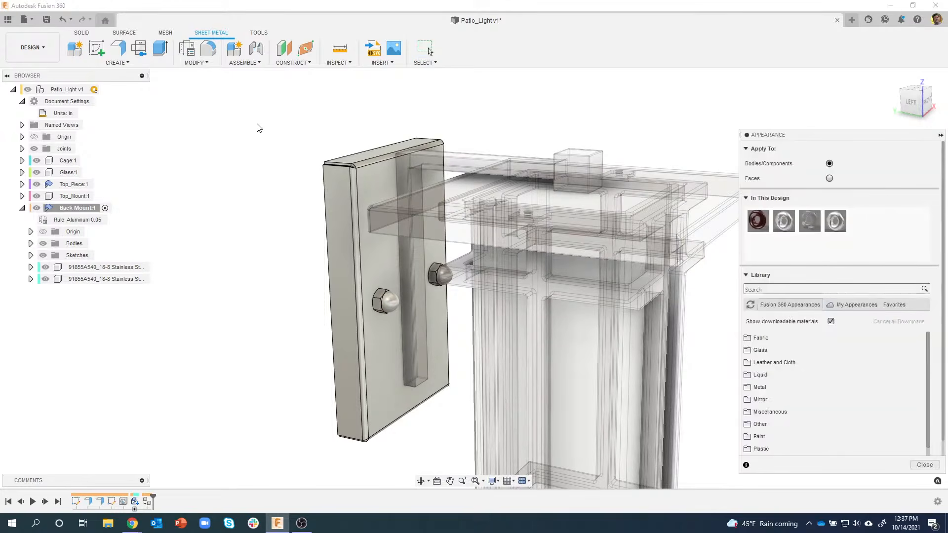
pyautogui.click(104, 89)
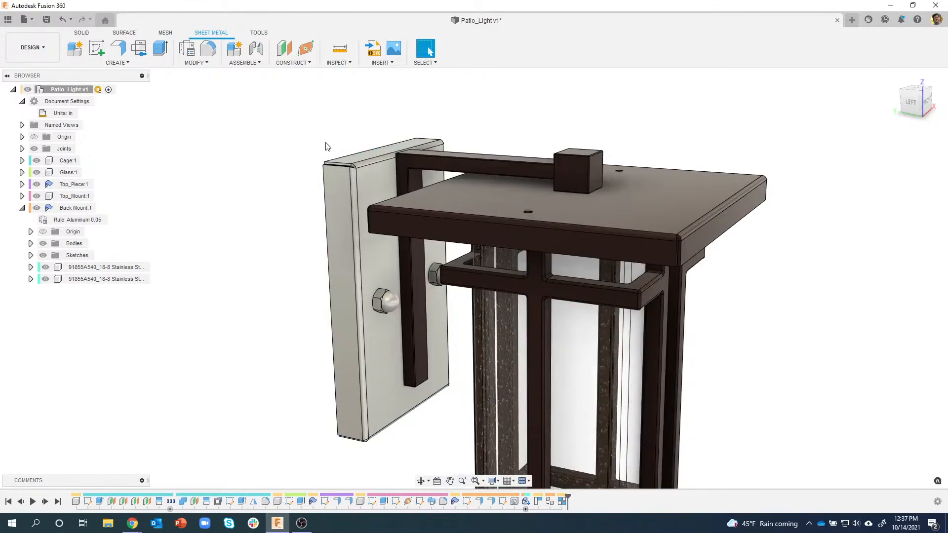
pyautogui.press('a')
pyautogui.moveTo(758, 220); pyautogui.dragTo(366, 161)
pyautogui.moveTo(769, 221); pyautogui.dragTo(376, 313)
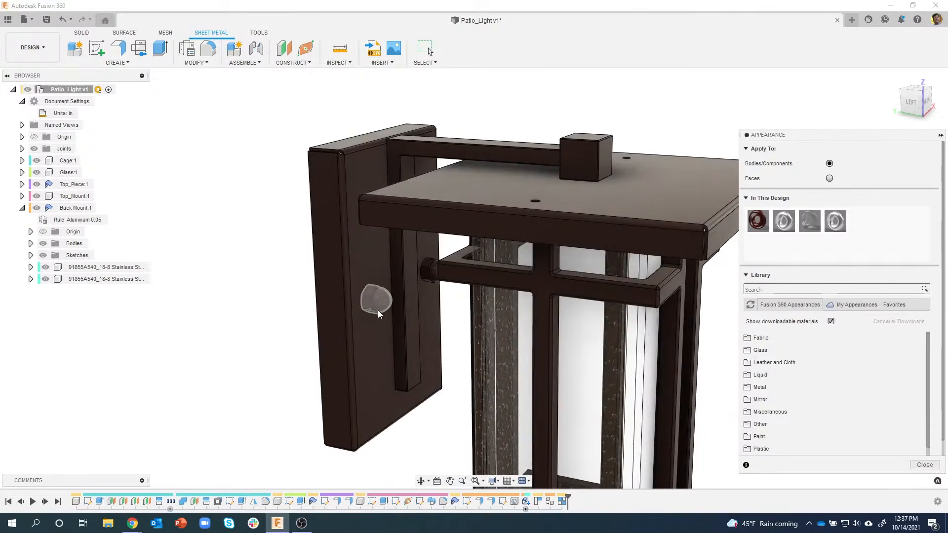
pyautogui.keyDown('shift'); pyautogui.moveTo(435, 335); pyautogui.dragTo(461, 349, button='middle'); pyautogui.keyUp('shift')
pyautogui.scroll(3, 461, 345)
pyautogui.keyDown('shift'); pyautogui.moveTo(323, 322); pyautogui.dragTo(316, 315, button='middle'); pyautogui.keyUp('shift')
pyautogui.keyDown('shift'); pyautogui.moveTo(518, 305); pyautogui.dragTo(864, 402, button='middle'); pyautogui.keyUp('shift')
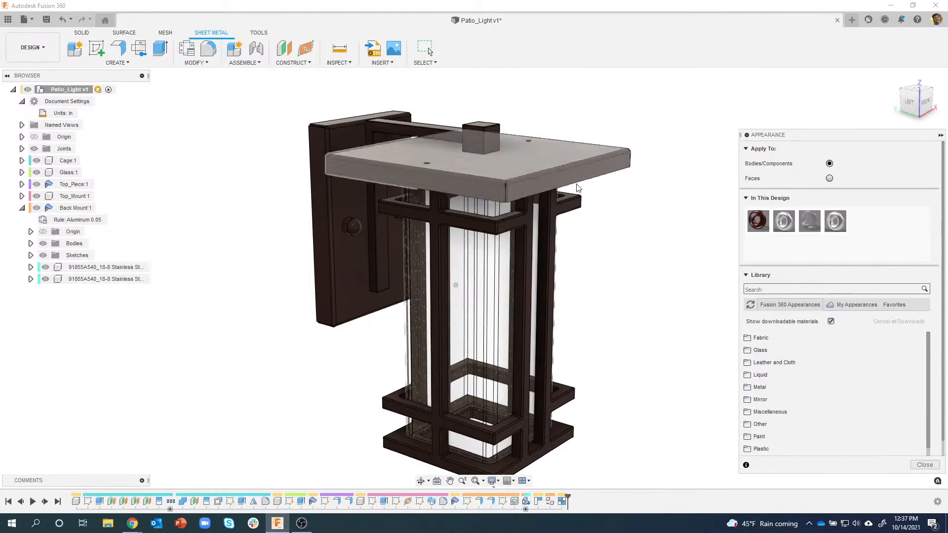
pyautogui.click(924, 465)
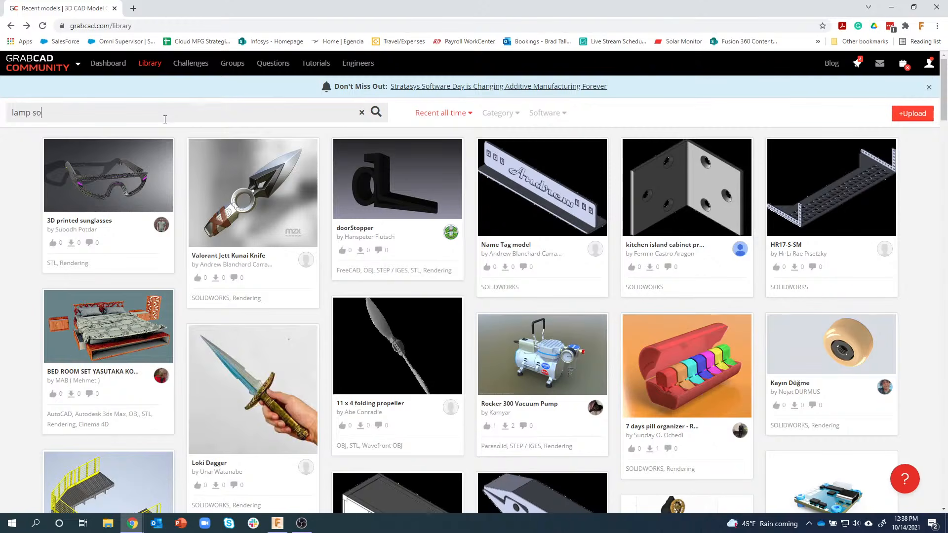
# Search the GrabCAD library for "lamp socket" and look through the resulting models
pyautogui.press('Return')
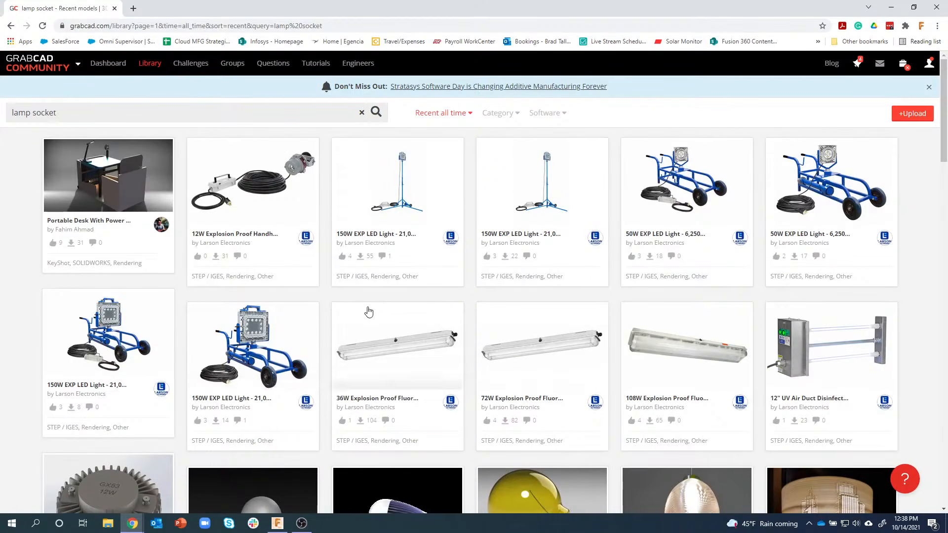
pyautogui.scroll(-5, 346, 301)
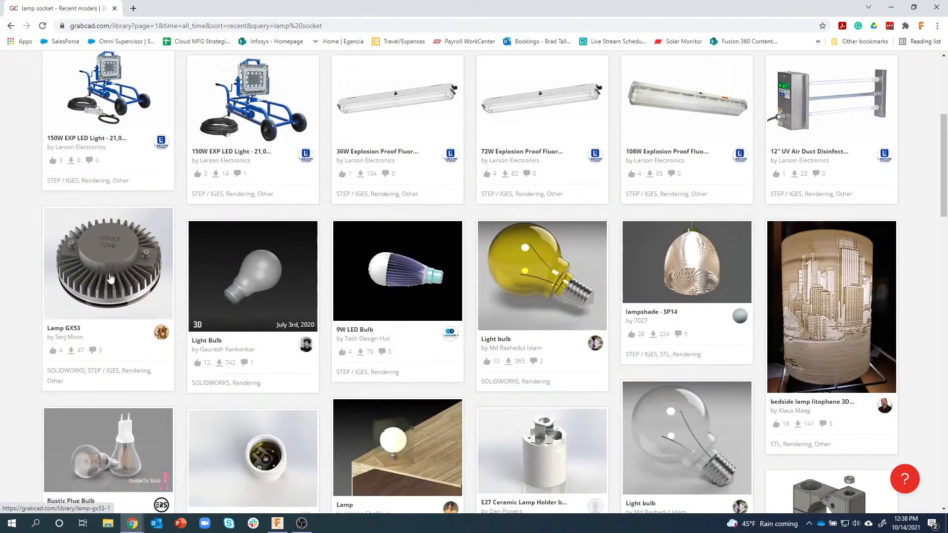
pyautogui.scroll(-2, 637, 366)
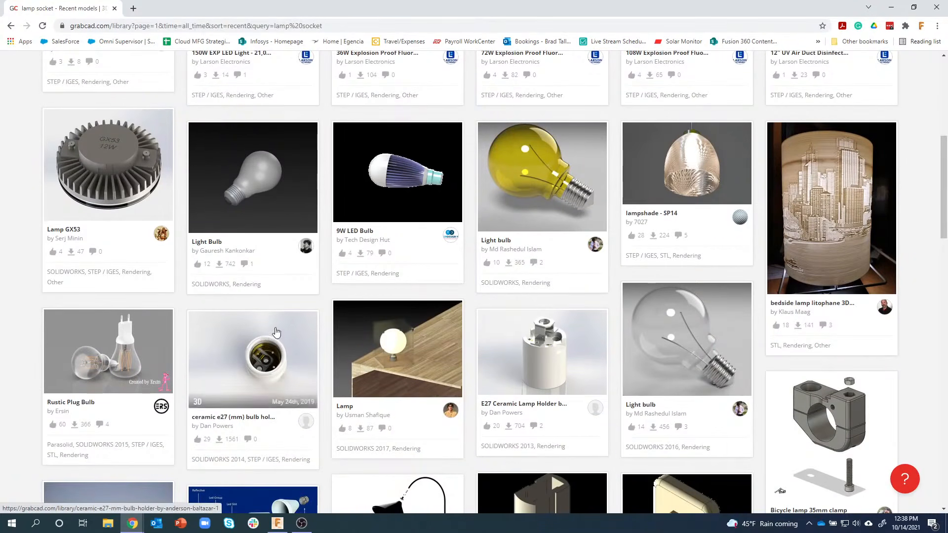
pyautogui.scroll(-4, 229, 335)
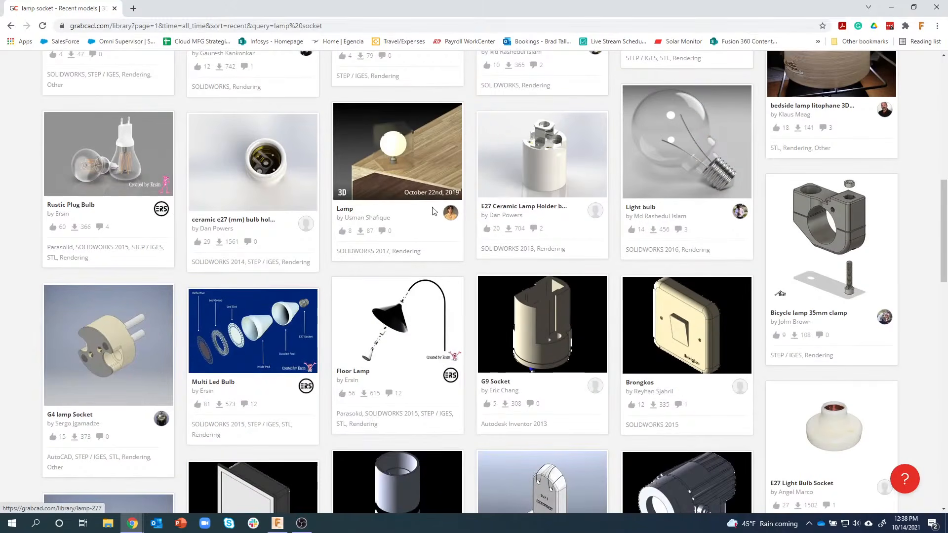
pyautogui.scroll(8, 406, 222)
pyautogui.scroll(3, 407, 222)
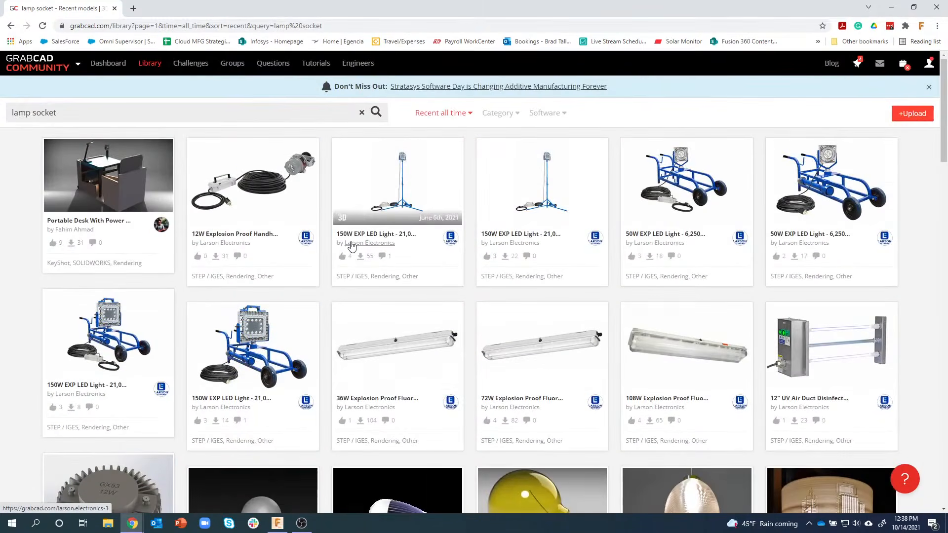
# Search the library for "ceramic socket e27 lamp" and open the Ceramic Socket E27 Lamp model page
pyautogui.moveTo(58, 113); pyautogui.dragTo(2, 113)
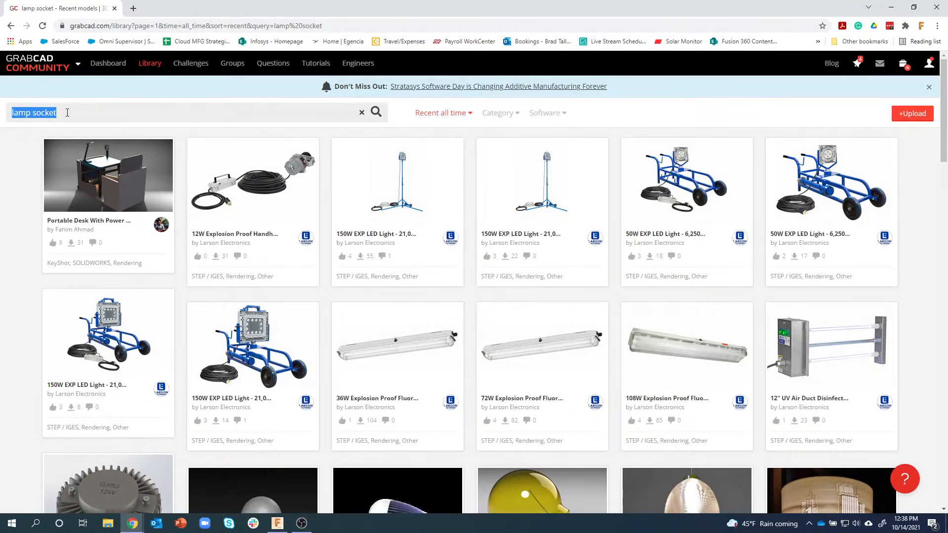
pyautogui.write('ceramic')
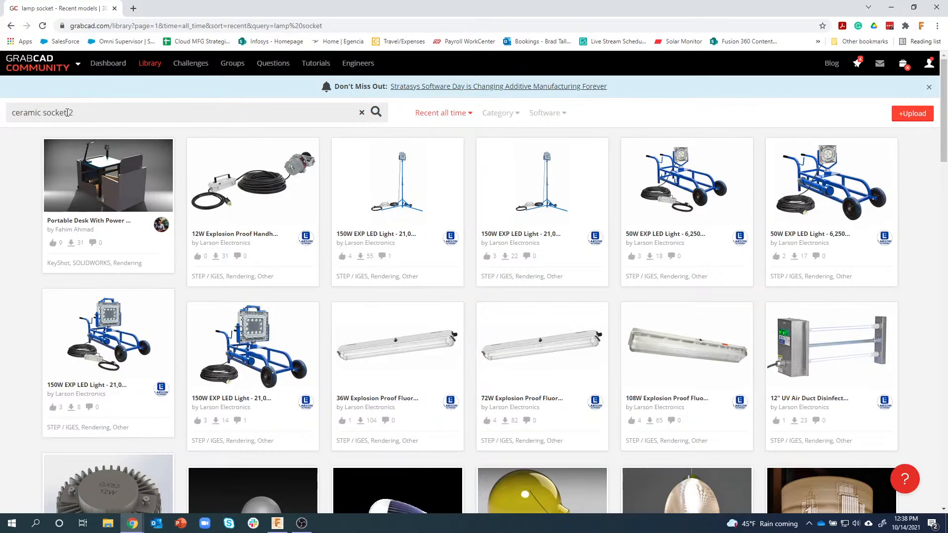
pyautogui.write('socket e27 lamp')
pyautogui.press('Return')
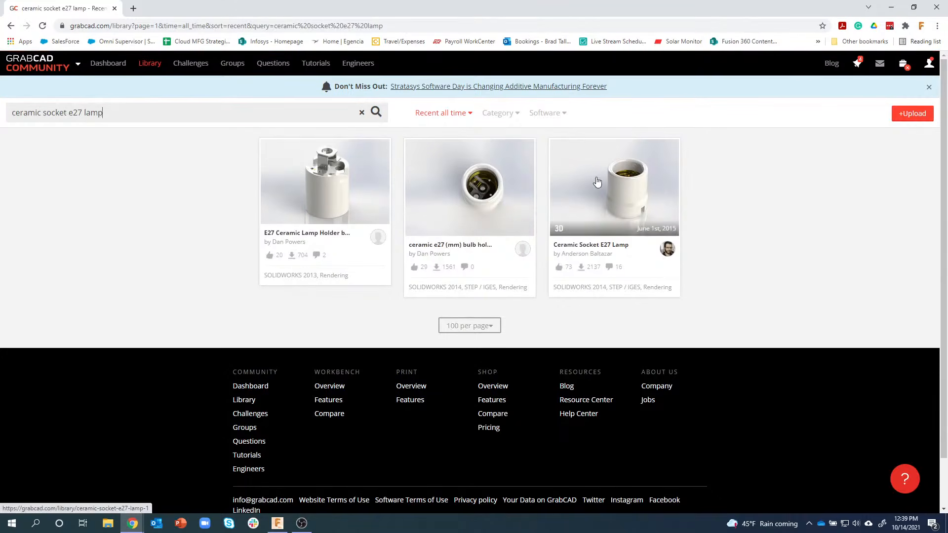
pyautogui.click(626, 178)
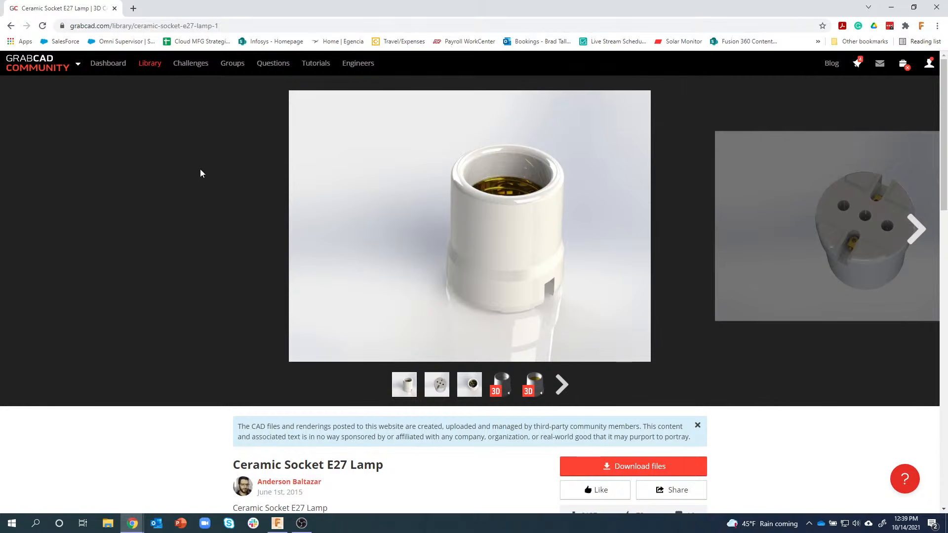
# Download only the STEP file, 000_Bocal_Ceramico_Lorenzetti_1451_N_E27, from the socket model's file list
pyautogui.moveTo(929, 71)
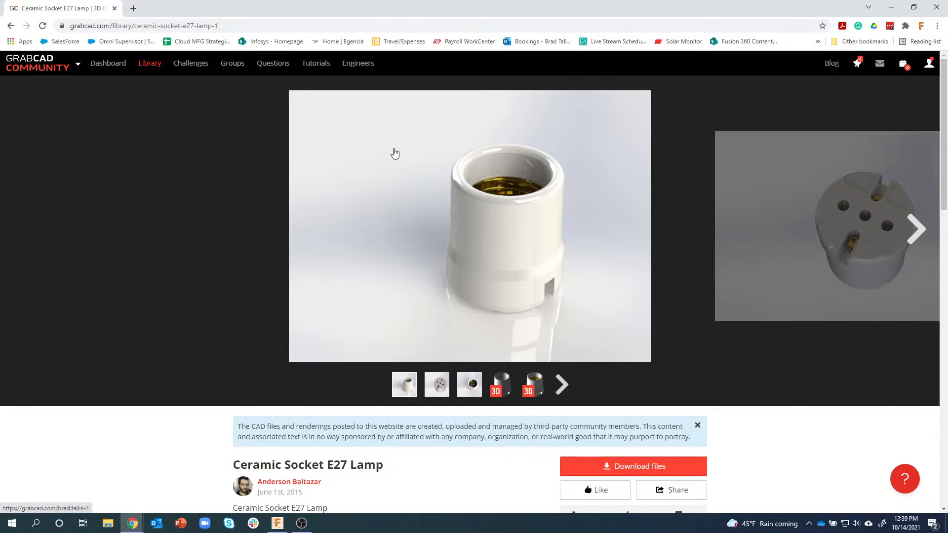
pyautogui.scroll(-2, 153, 190)
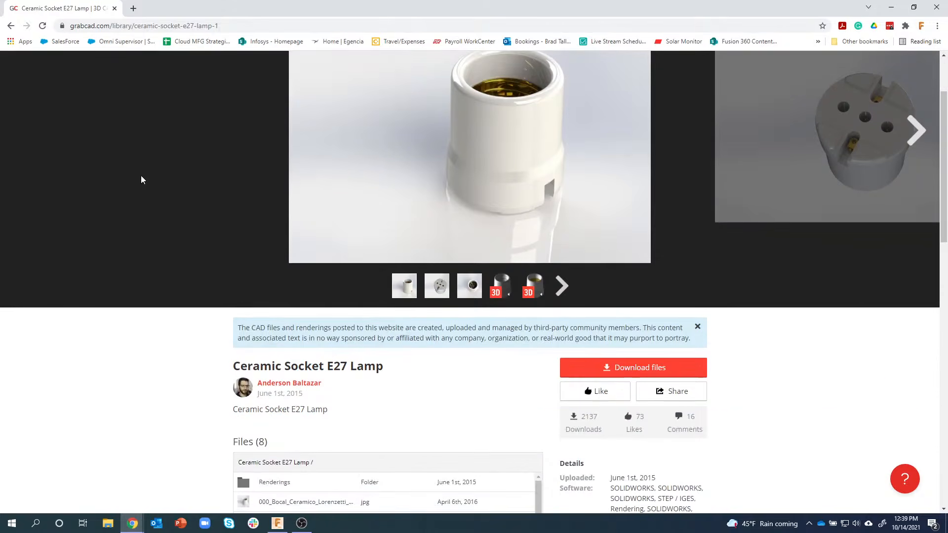
pyautogui.scroll(-2, 141, 175)
pyautogui.scroll(-1, 149, 191)
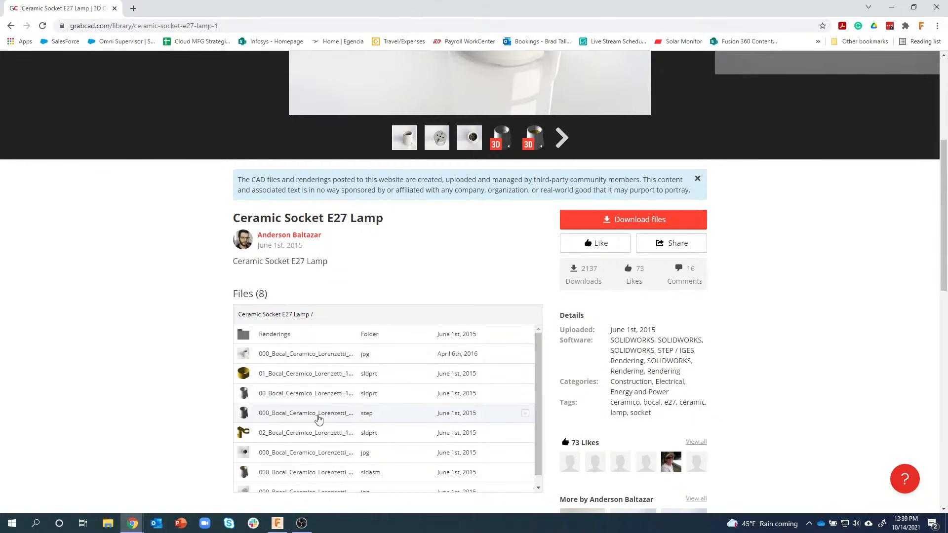
pyautogui.scroll(-1, 333, 416)
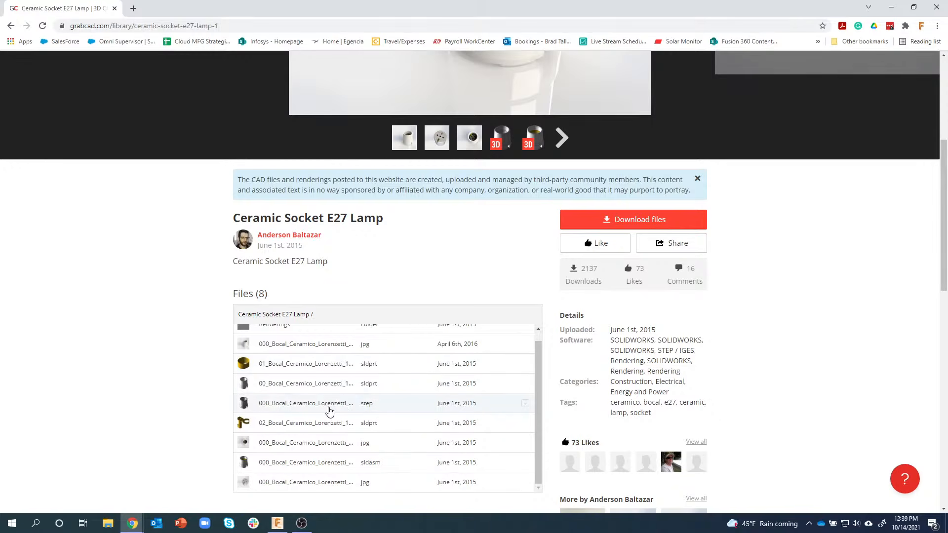
pyautogui.click(525, 406)
pyautogui.scroll(-2, 501, 417)
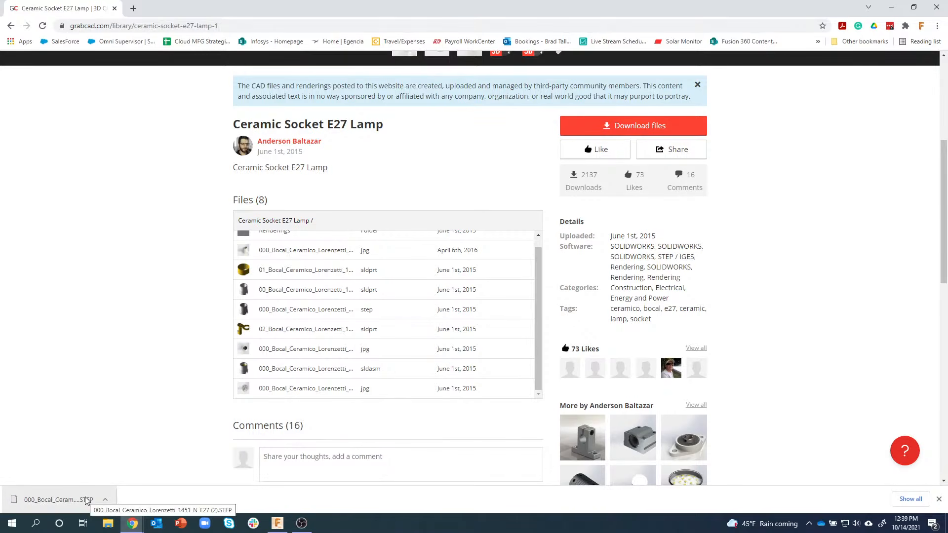
# Switch back to Fusion 360 and show the files of the Patio Light project folder
pyautogui.click(277, 524)
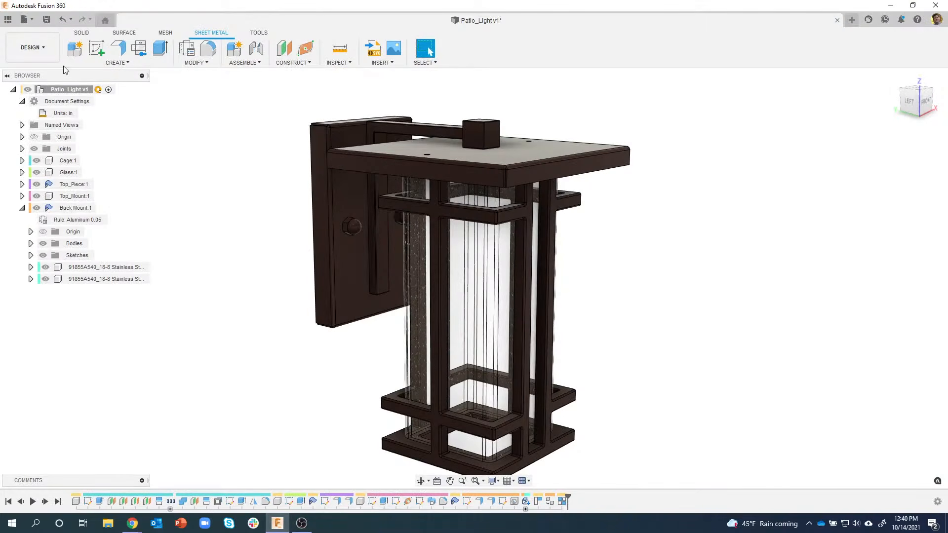
pyautogui.click(8, 19)
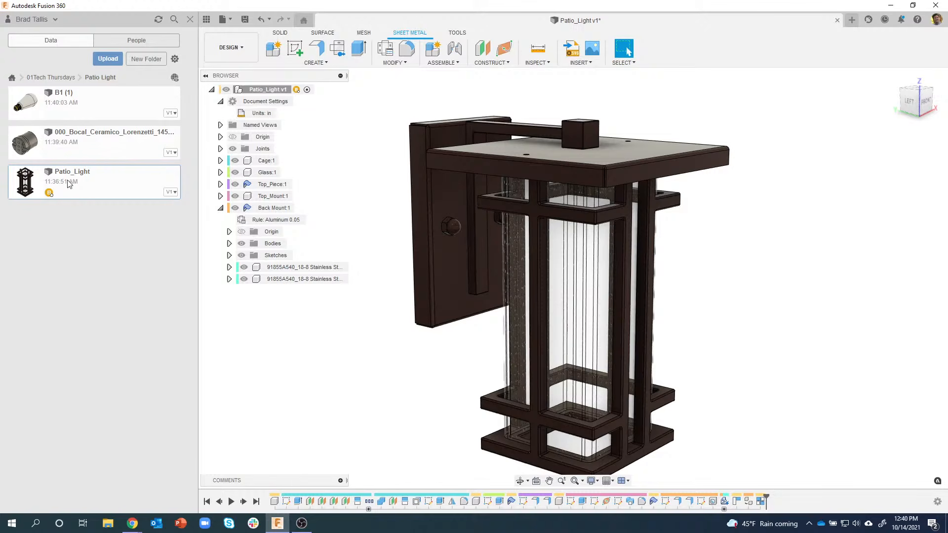
pyautogui.click(104, 59)
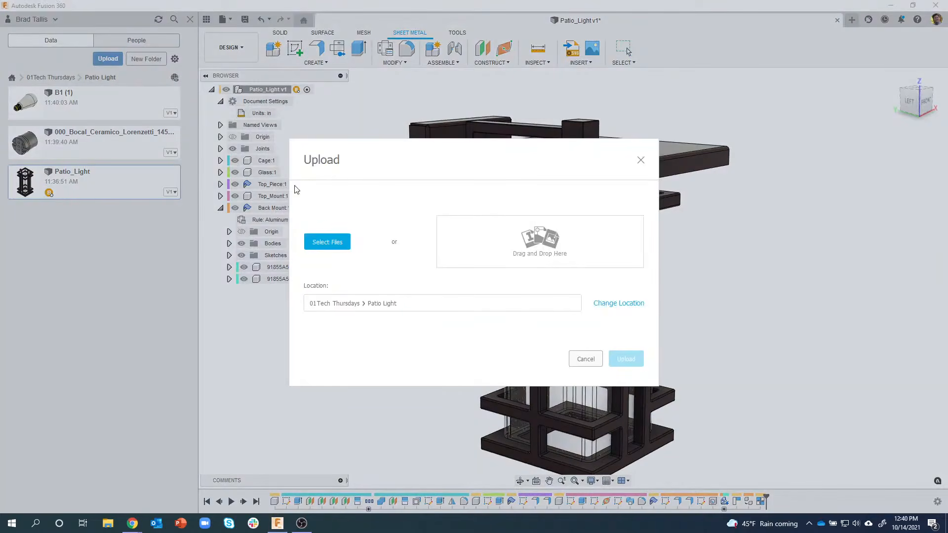
pyautogui.click(313, 241)
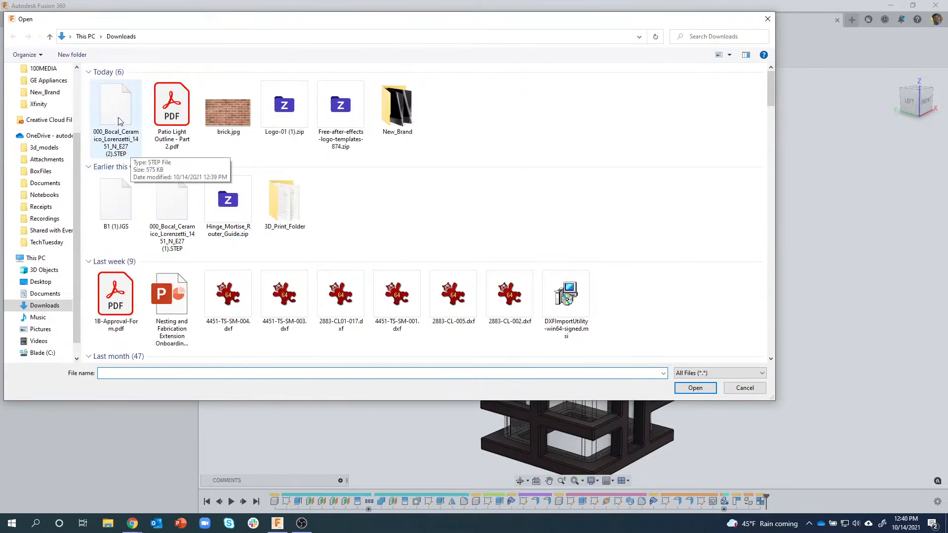
pyautogui.click(114, 151)
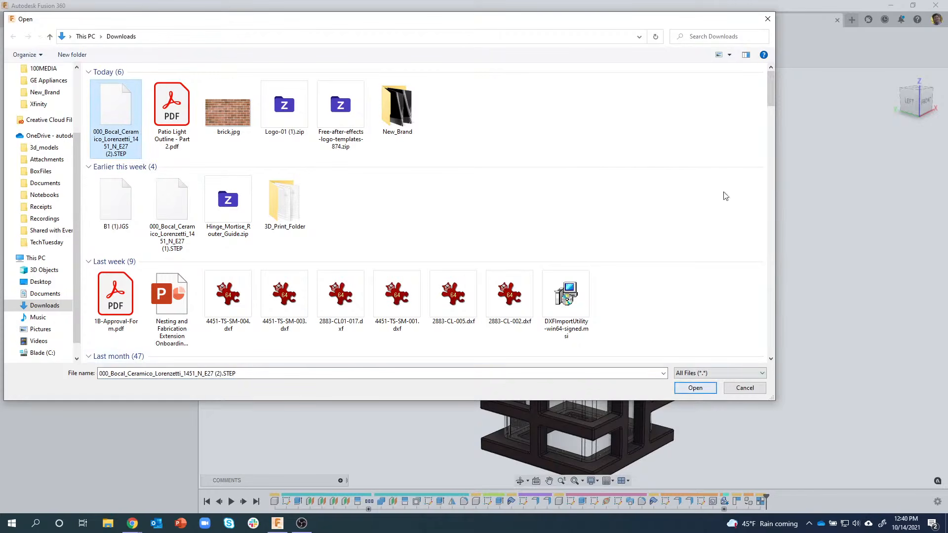
pyautogui.click(745, 388)
pyautogui.click(132, 523)
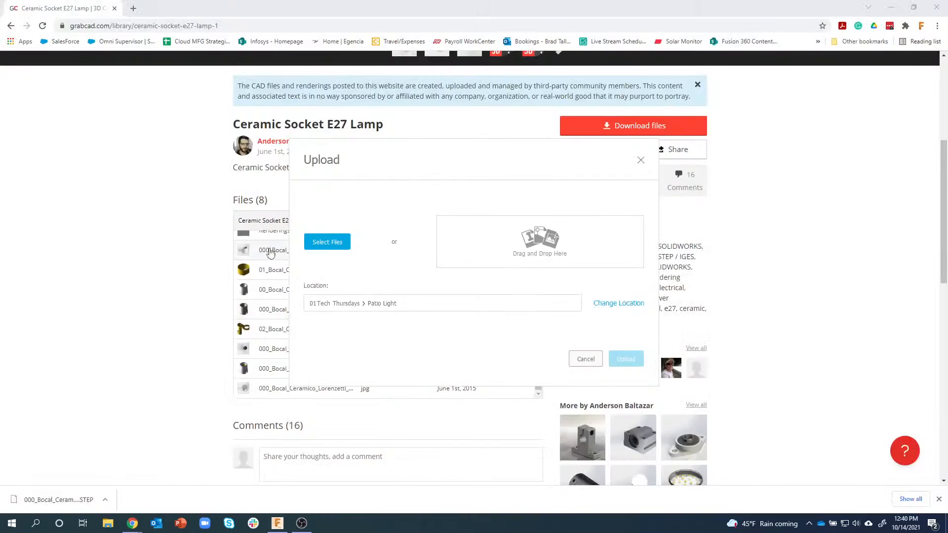
pyautogui.click(585, 359)
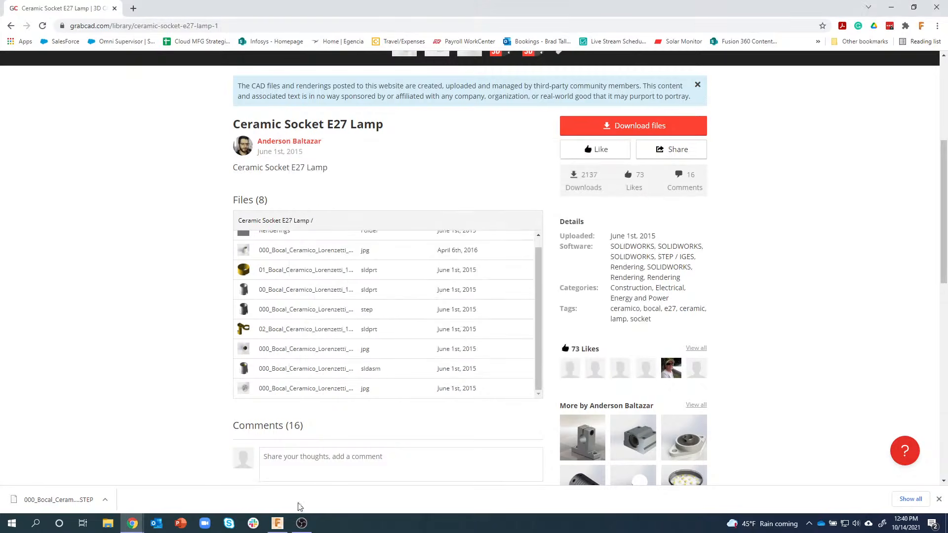
pyautogui.click(277, 523)
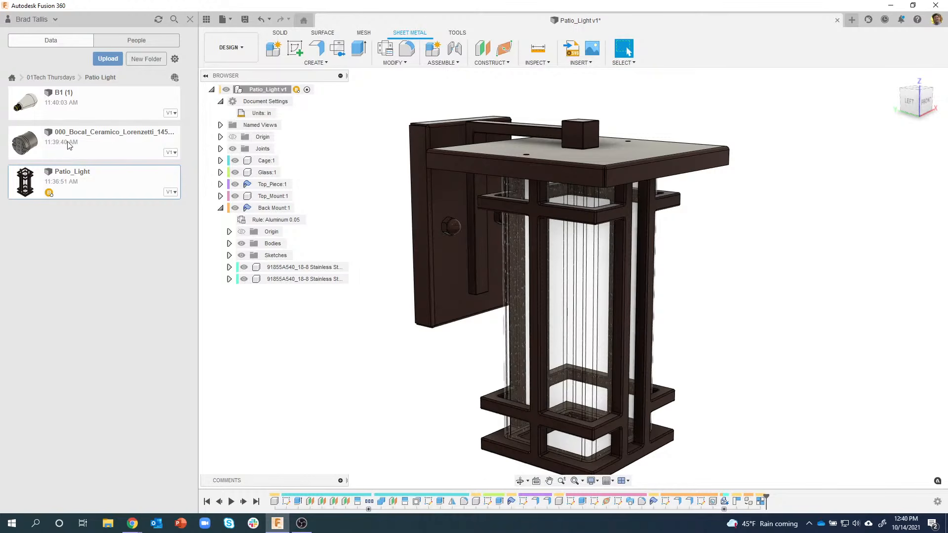
pyautogui.click(86, 145)
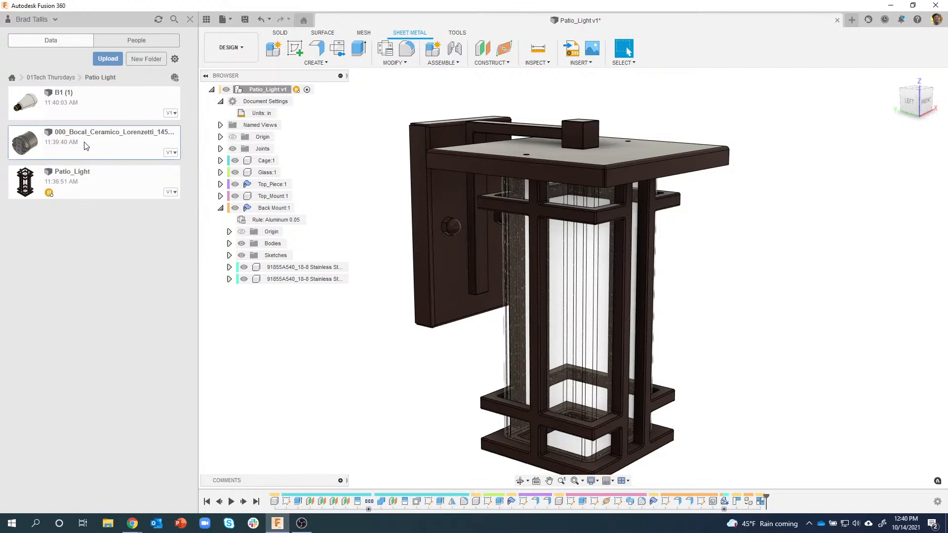
pyautogui.rightClick(87, 145)
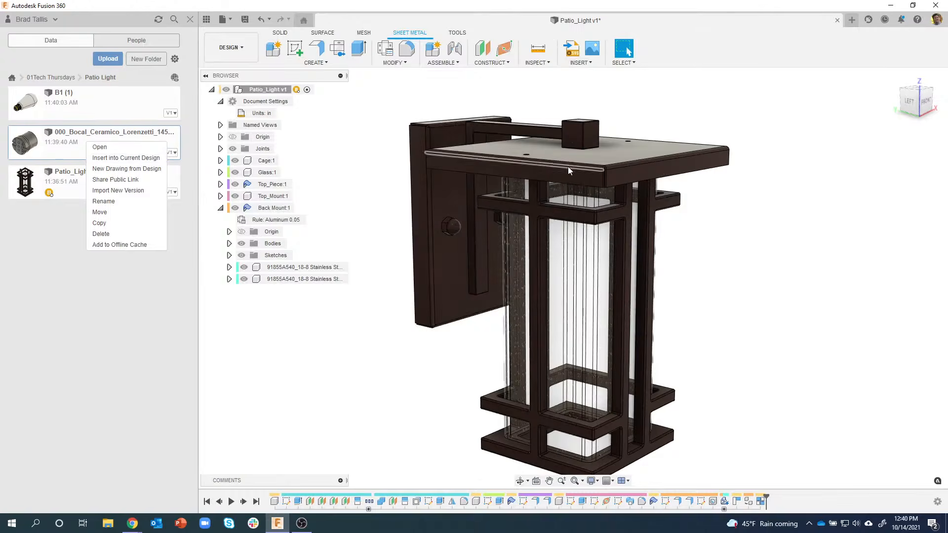
pyautogui.click(100, 305)
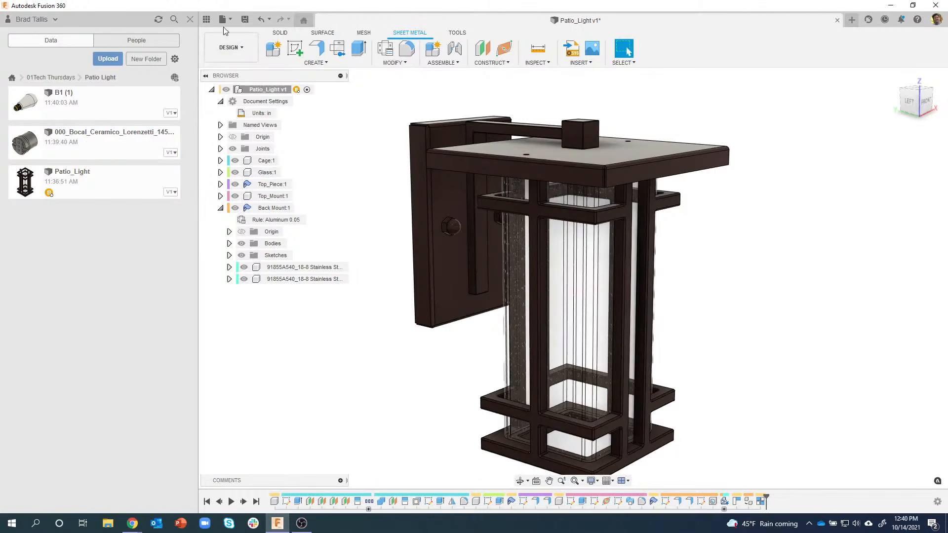
# Save the Patio_Light design with the version description "User Saved" and insert the 000_Bocal_Ceramico_Lorenzetti socket design into it
pyautogui.click(245, 20)
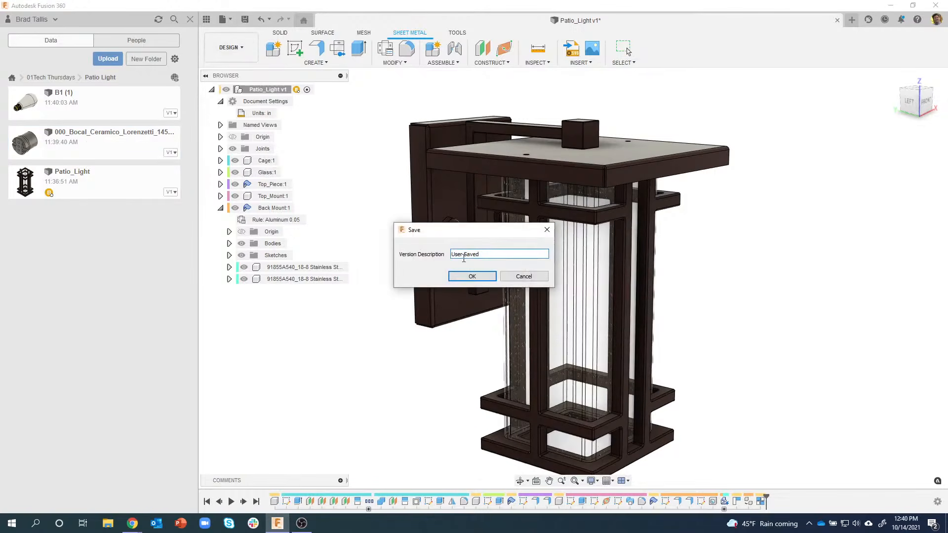
pyautogui.click(472, 275)
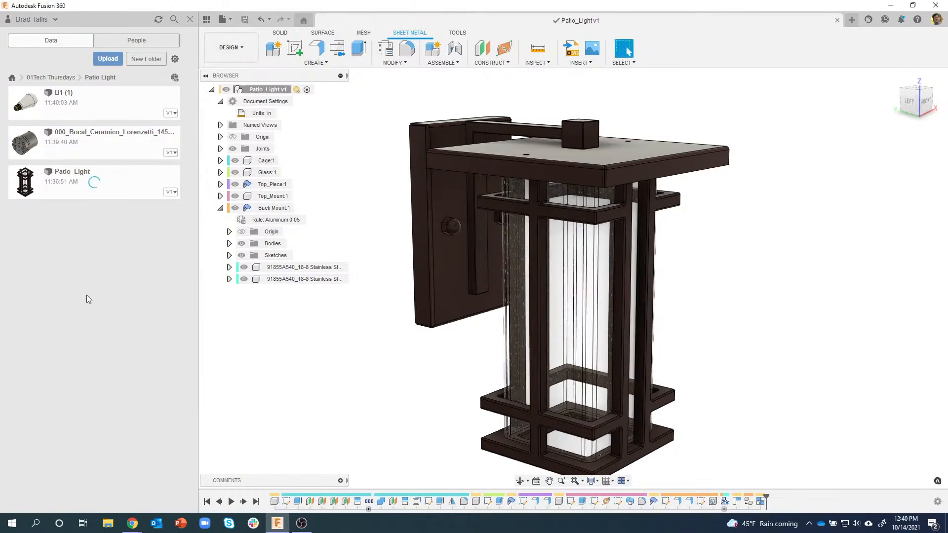
pyautogui.rightClick(97, 153)
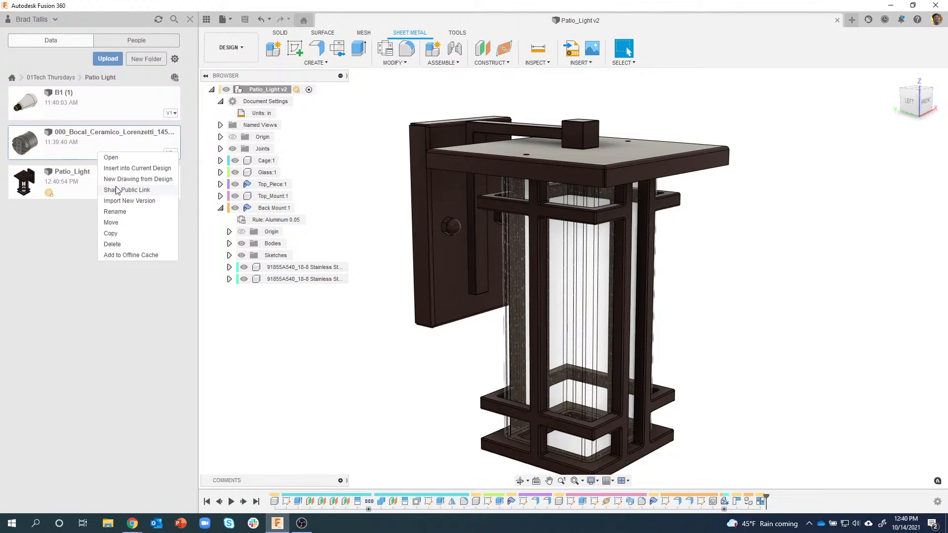
pyautogui.click(120, 169)
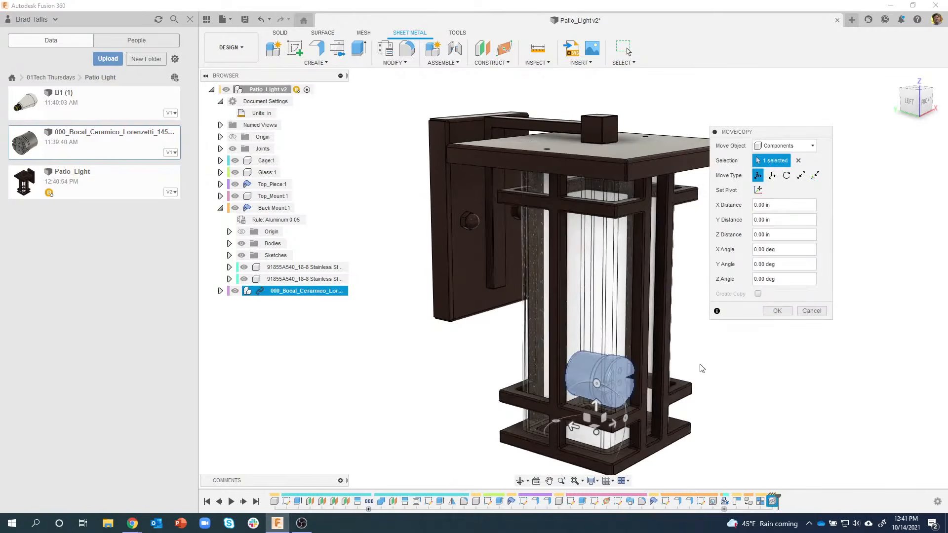
# Move the ceramic socket about 5 in out of the lamp along X and rotate it 270 degrees about X
pyautogui.keyDown('shift'); pyautogui.moveTo(619, 350); pyautogui.dragTo(571, 307, button='middle'); pyautogui.keyUp('shift')
pyautogui.moveTo(552, 393); pyautogui.dragTo(390, 424)
pyautogui.keyDown('shift'); pyautogui.moveTo(390, 423); pyautogui.dragTo(461, 392, button='middle'); pyautogui.keyUp('shift')
pyautogui.keyDown('shift'); pyautogui.moveTo(443, 162); pyautogui.dragTo(440, 168, button='middle'); pyautogui.keyUp('shift')
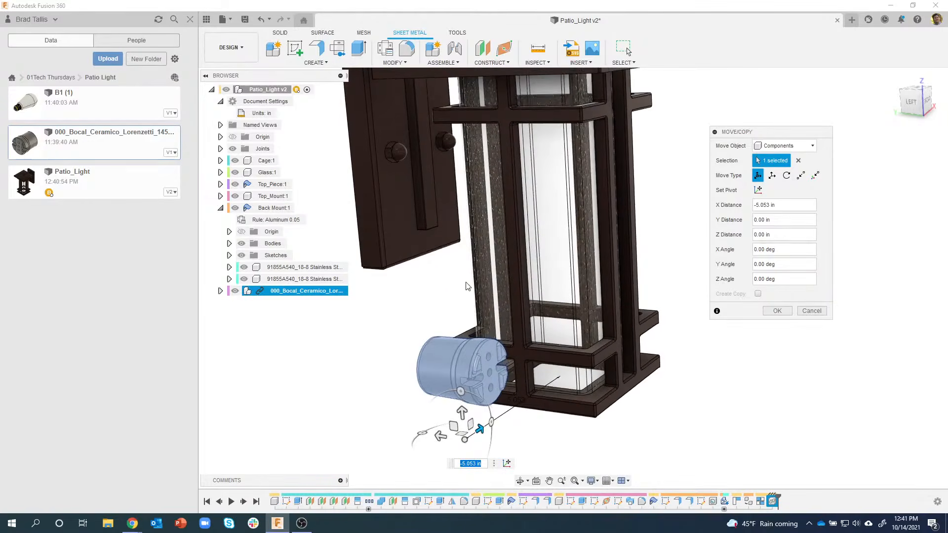
pyautogui.moveTo(460, 392); pyautogui.dragTo(416, 435)
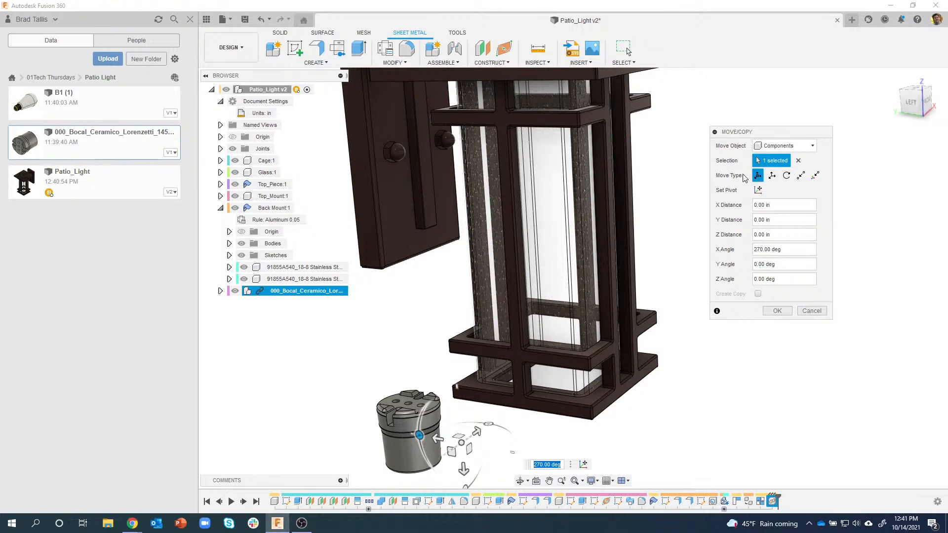
pyautogui.moveTo(421, 359); pyautogui.dragTo(418, 345, button='middle')
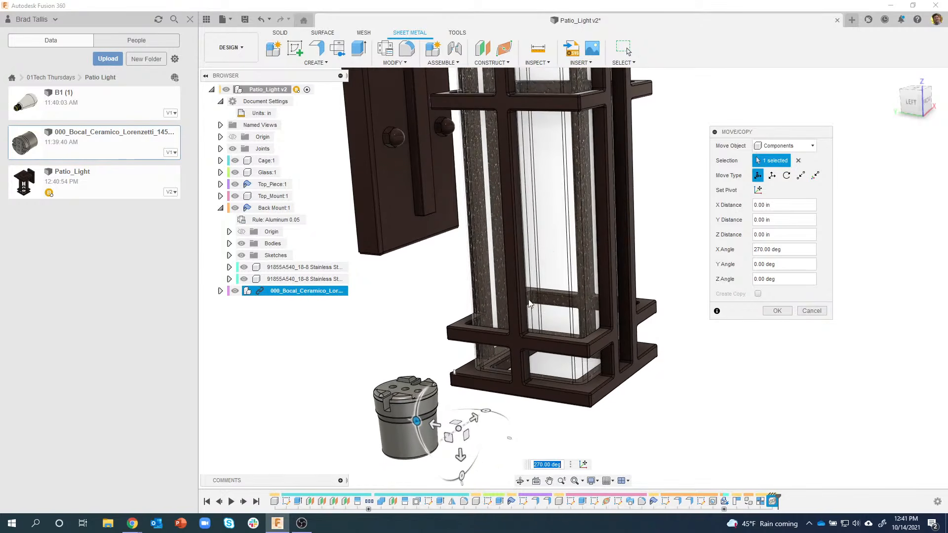
pyautogui.click(776, 311)
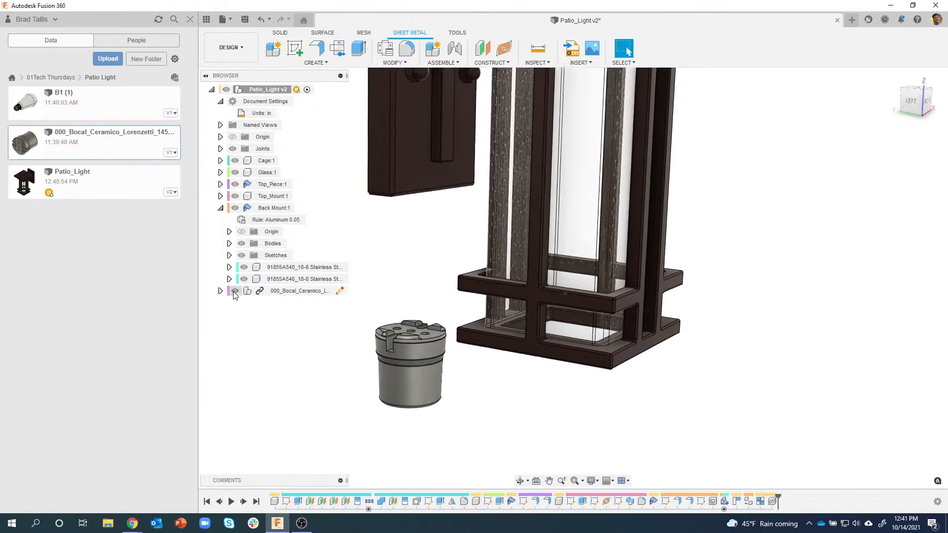
# Expand the ceramic socket assembly, examine its three component parts one by one, and test whether they drag separately
pyautogui.click(220, 291)
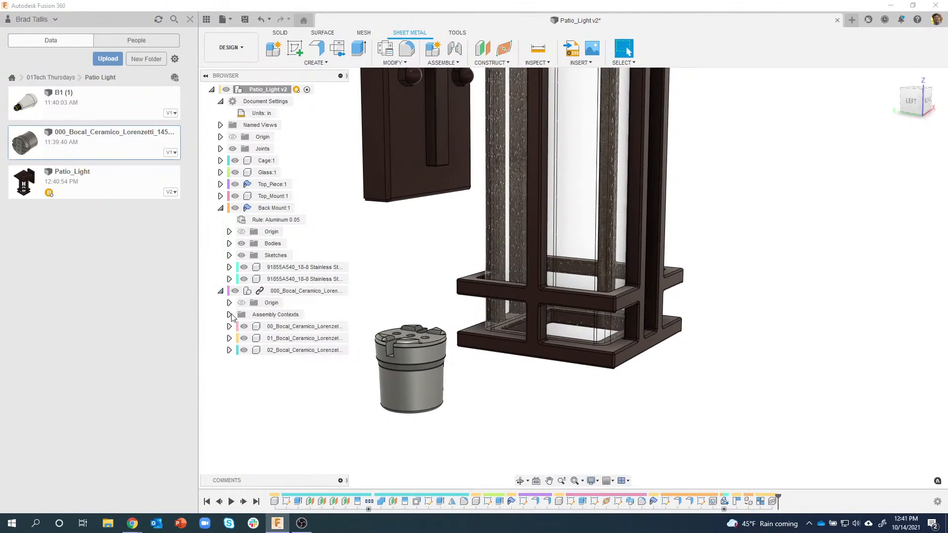
pyautogui.click(307, 326)
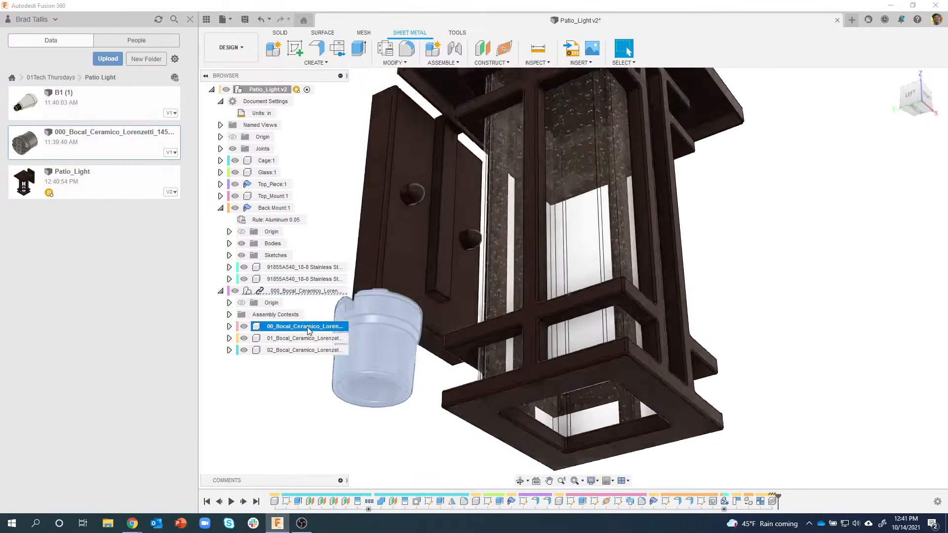
pyautogui.click(299, 340)
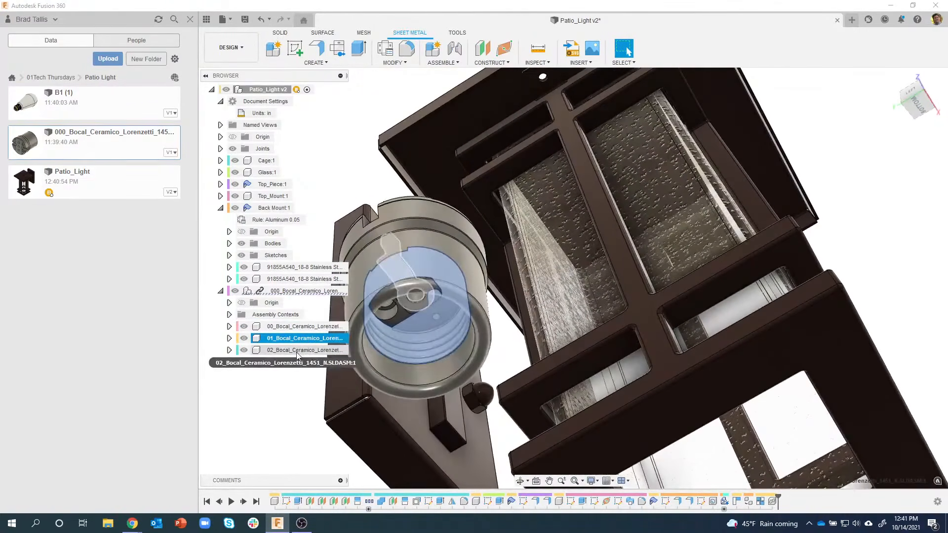
pyautogui.click(297, 351)
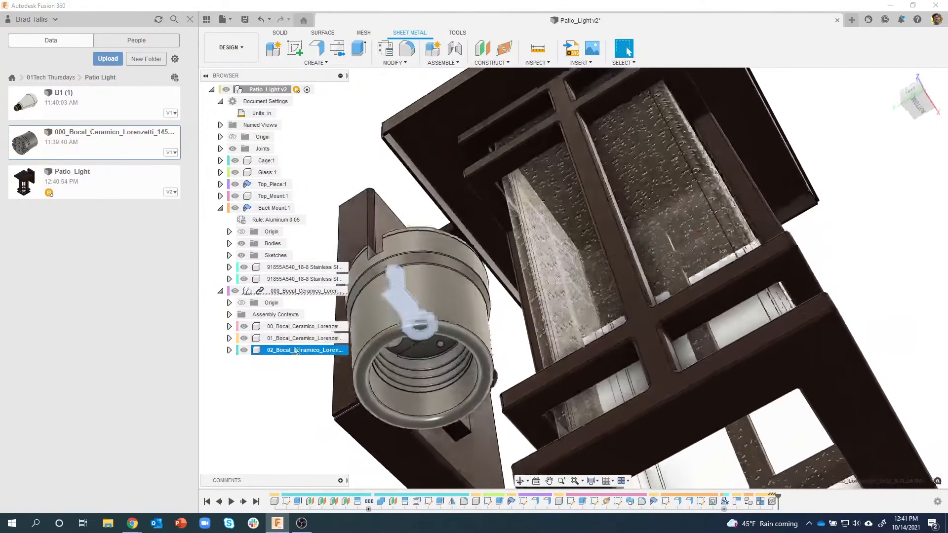
pyautogui.click(293, 326)
pyautogui.click(289, 388)
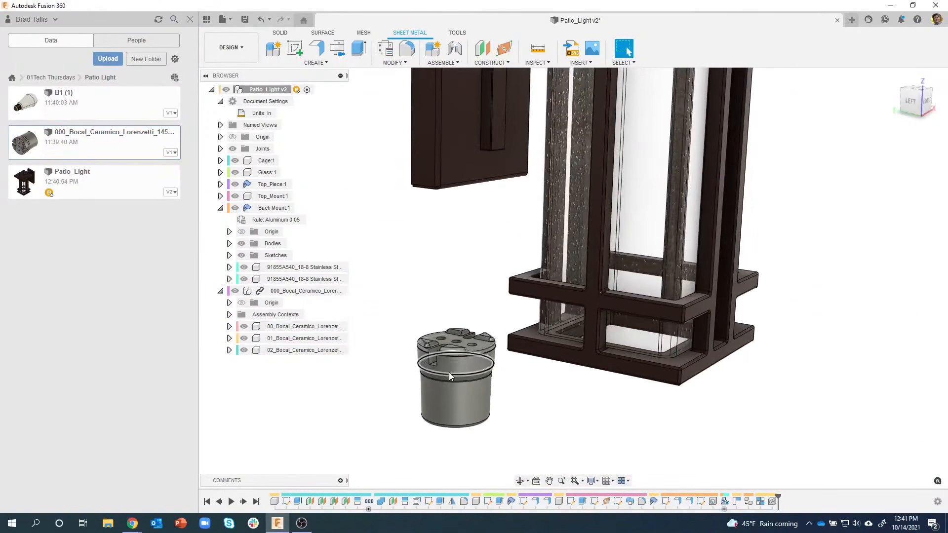
pyautogui.moveTo(457, 368); pyautogui.dragTo(409, 282)
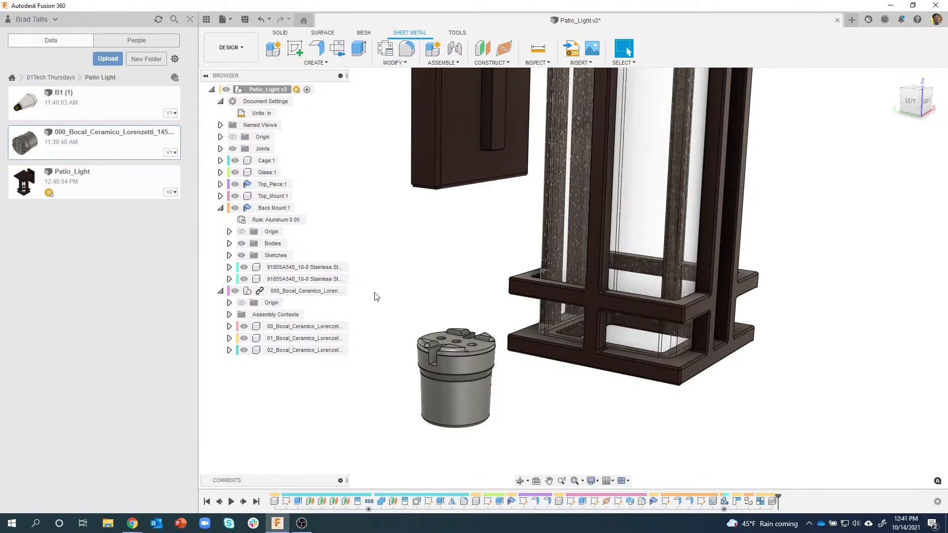
# Combine the ceramic socket and its child components into a rigid group, then test its movement and revert the position
pyautogui.rightClick(304, 293)
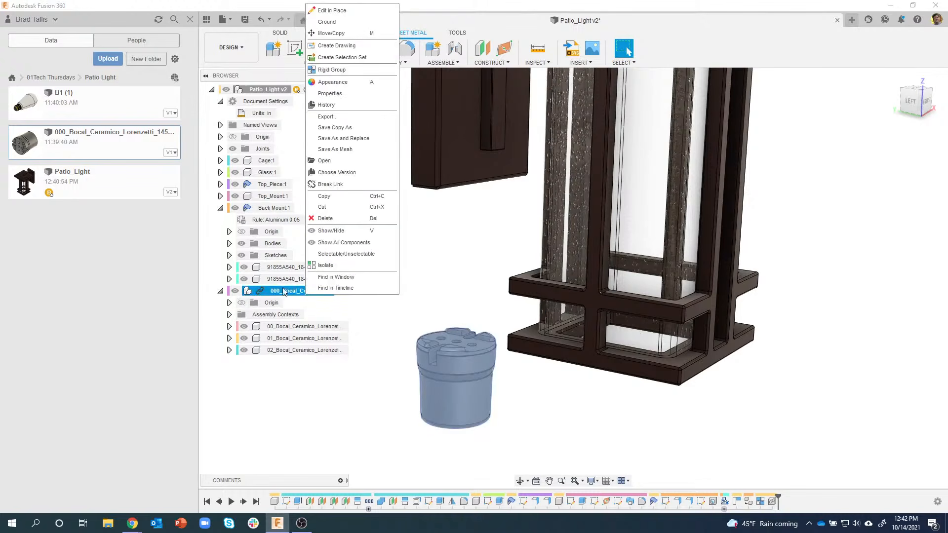
pyautogui.click(340, 70)
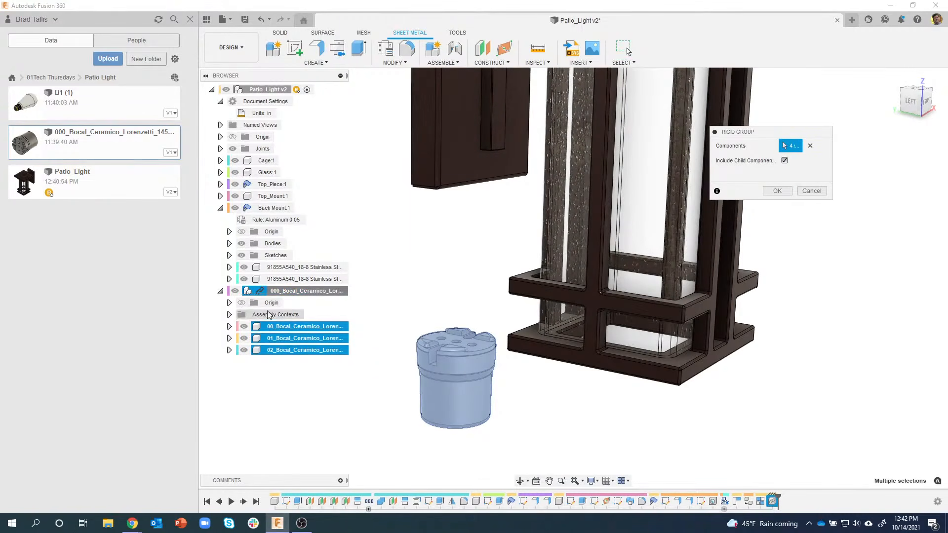
pyautogui.click(778, 192)
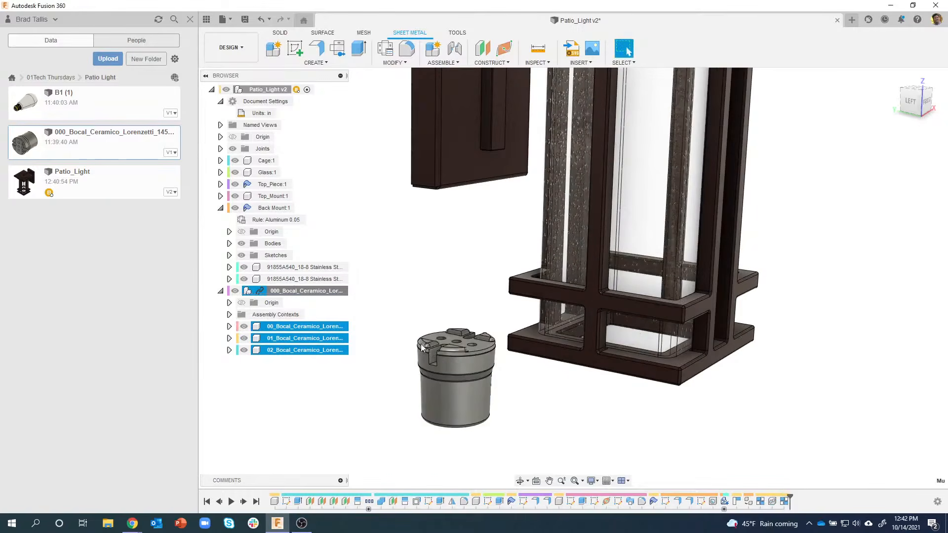
pyautogui.moveTo(445, 361); pyautogui.dragTo(426, 259)
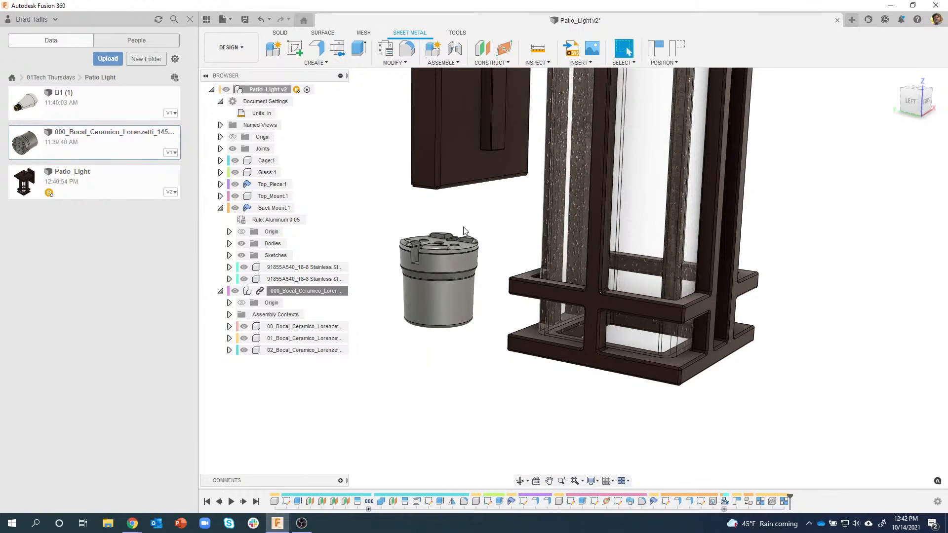
pyautogui.click(685, 53)
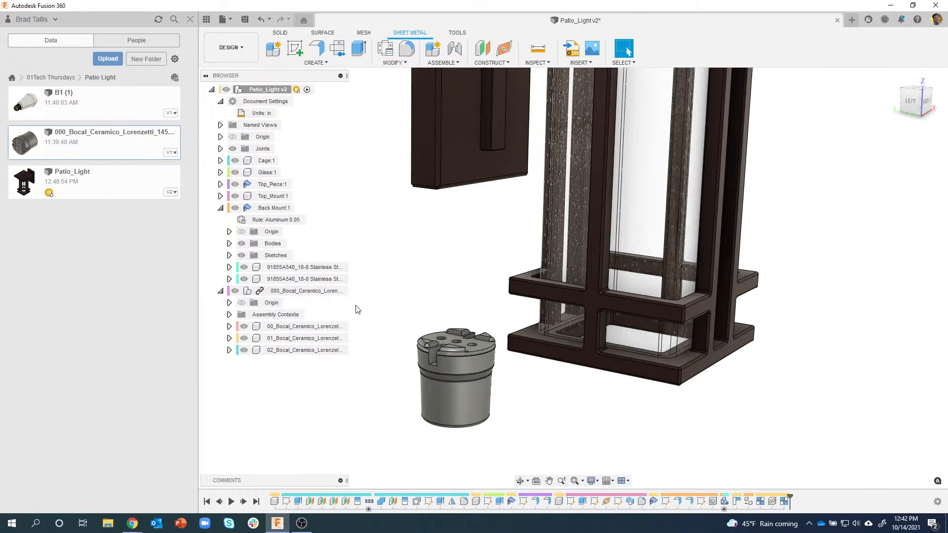
# Try to joint the socket's central hole to the center of Top_Piece's underside, with the glass and cage hidden
pyautogui.scroll(4, 411, 282)
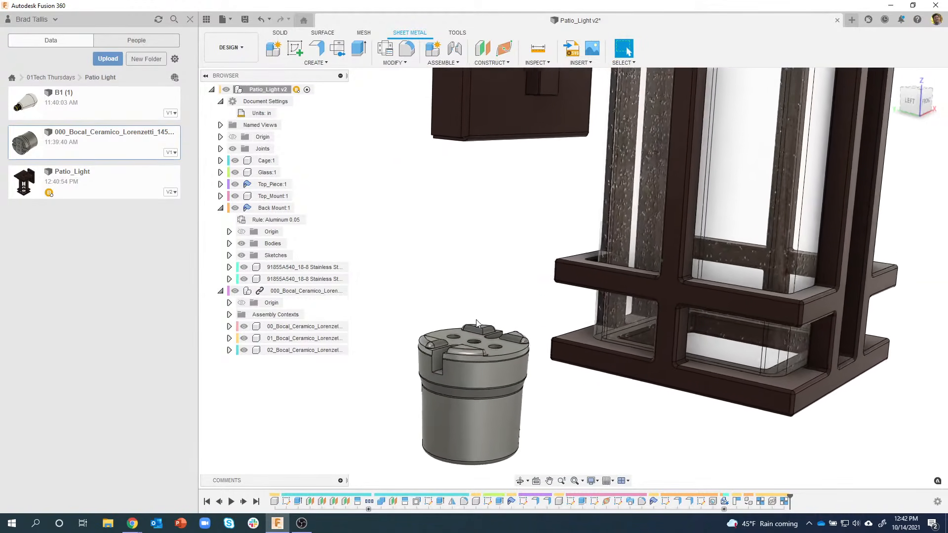
pyautogui.scroll(4, 478, 325)
pyautogui.keyDown('shift'); pyautogui.moveTo(479, 345); pyautogui.dragTo(461, 400, button='middle'); pyautogui.keyUp('shift')
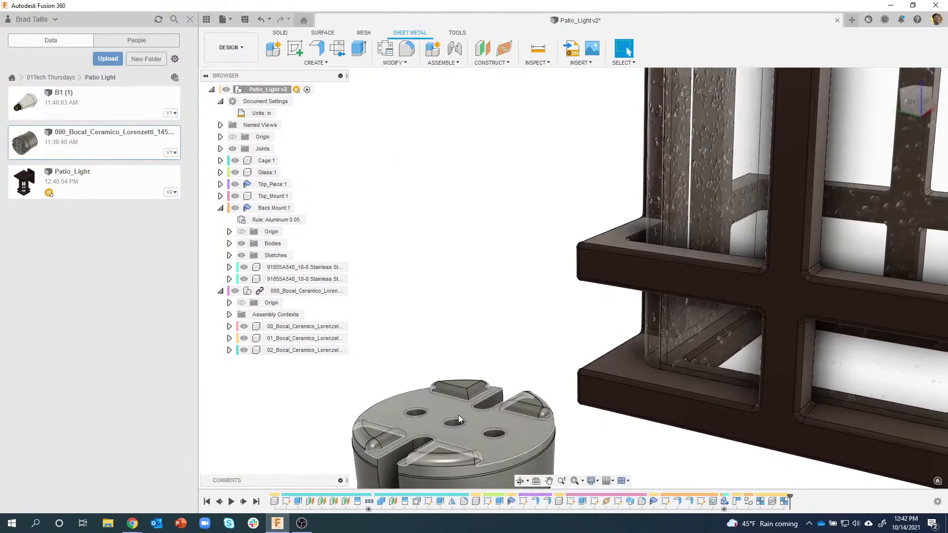
pyautogui.scroll(-6, 458, 421)
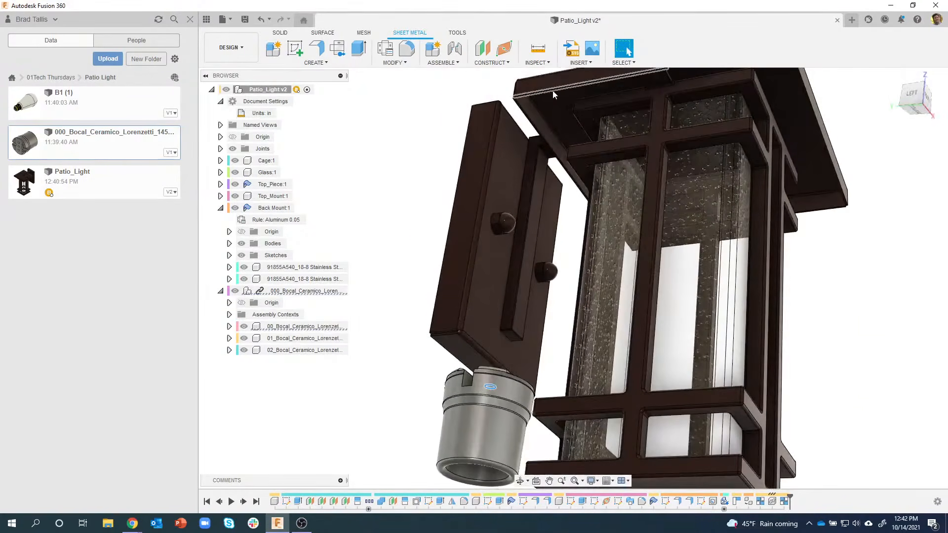
pyautogui.keyDown('shift'); pyautogui.moveTo(555, 93); pyautogui.dragTo(487, 410, button='middle'); pyautogui.keyUp('shift')
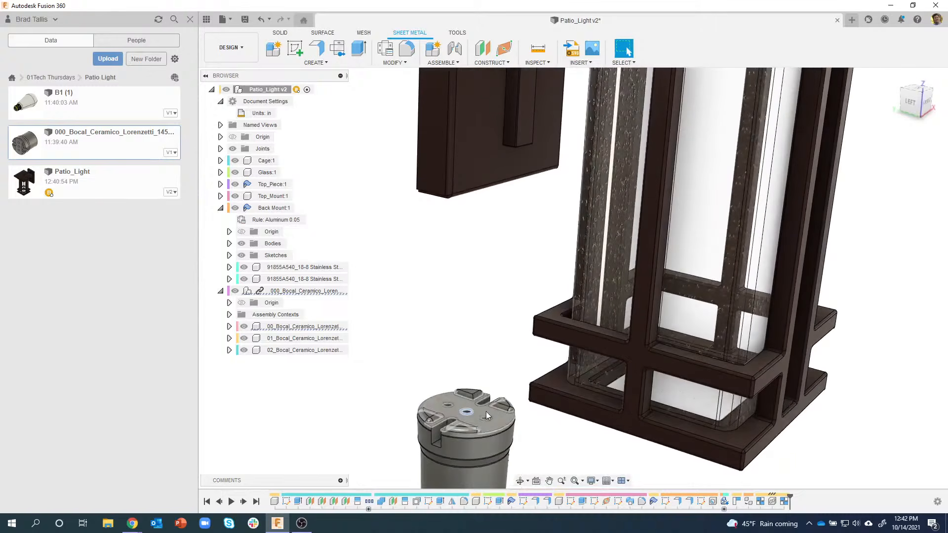
pyautogui.keyDown('shift'); pyautogui.moveTo(462, 369); pyautogui.dragTo(437, 99, button='middle'); pyautogui.keyUp('shift')
pyautogui.click(454, 48)
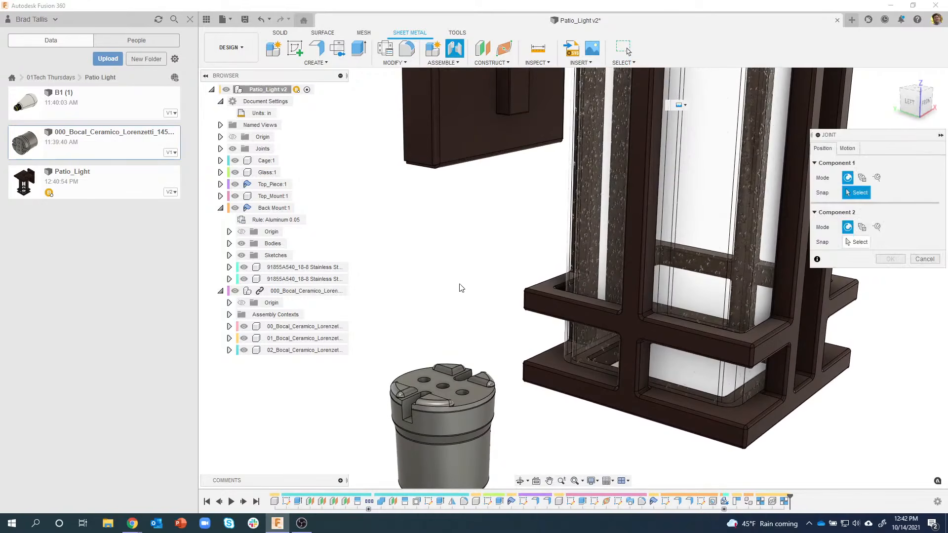
pyautogui.click(189, 19)
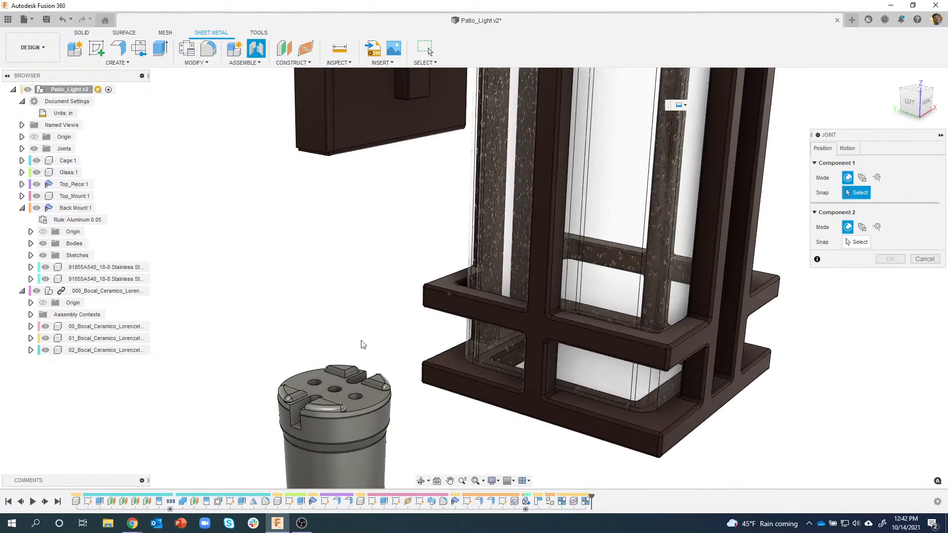
pyautogui.scroll(5, 332, 383)
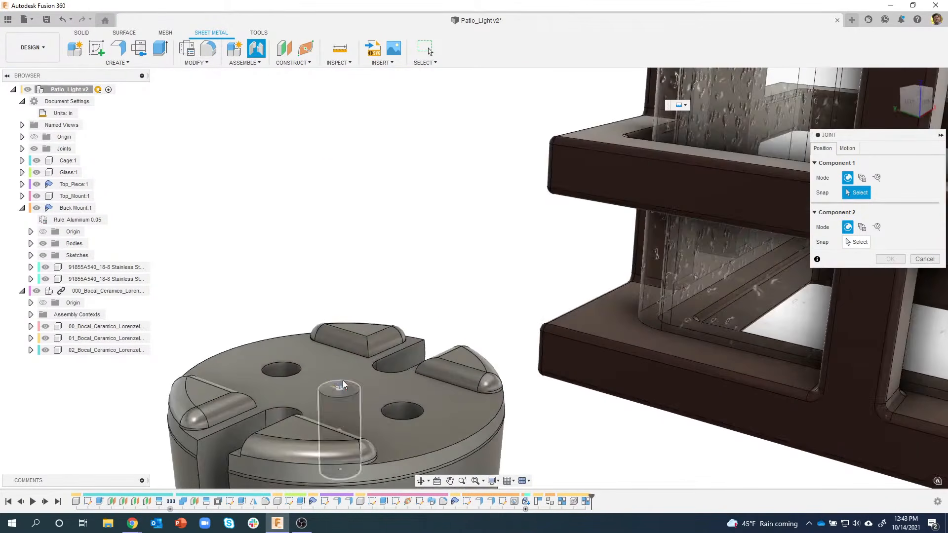
pyautogui.click(330, 387)
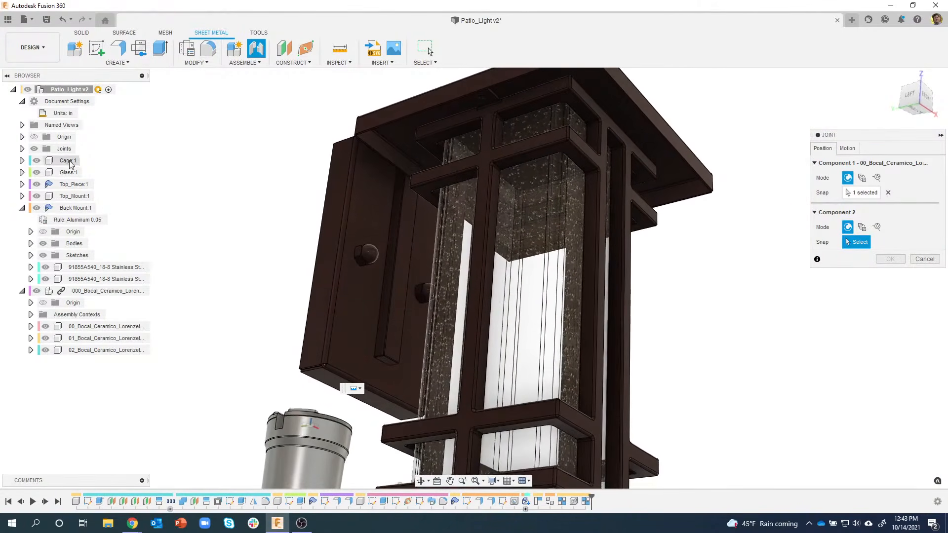
pyautogui.click(37, 172)
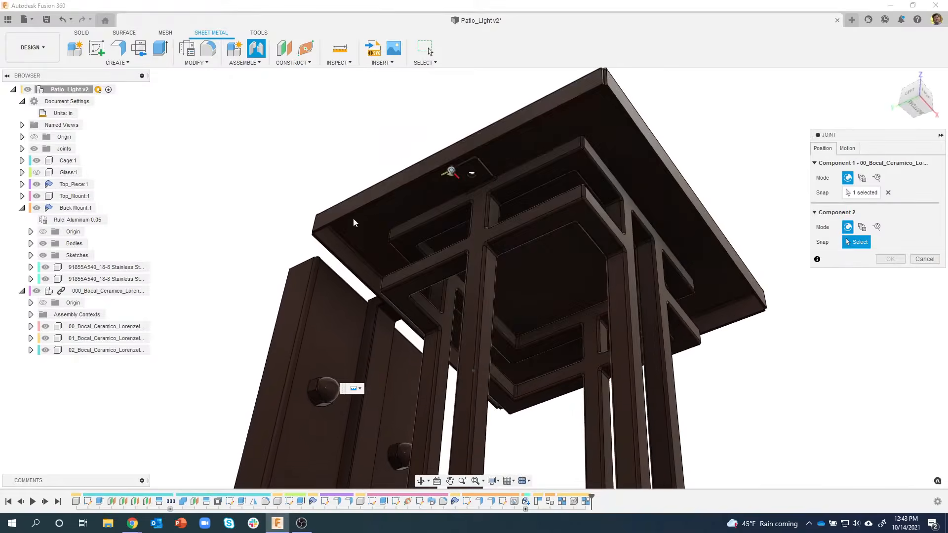
pyautogui.click(36, 165)
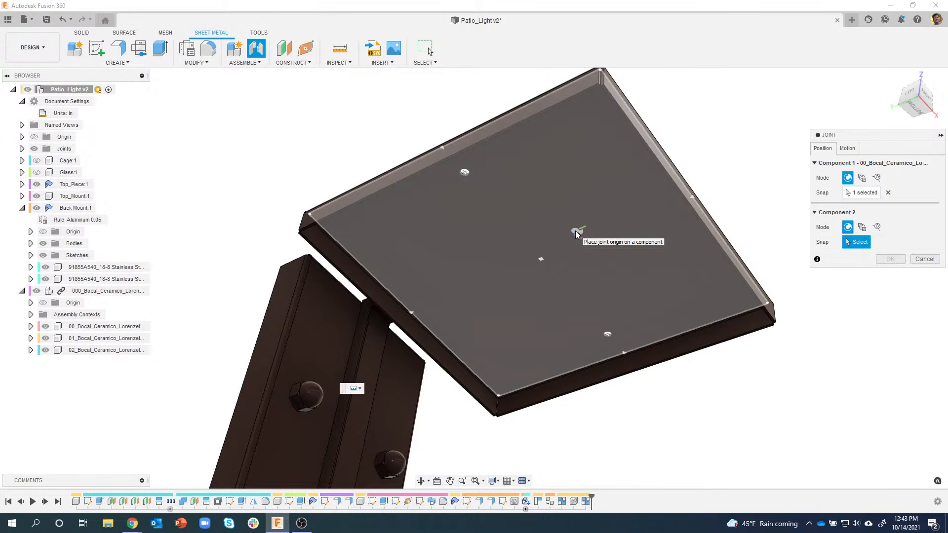
pyautogui.click(548, 257)
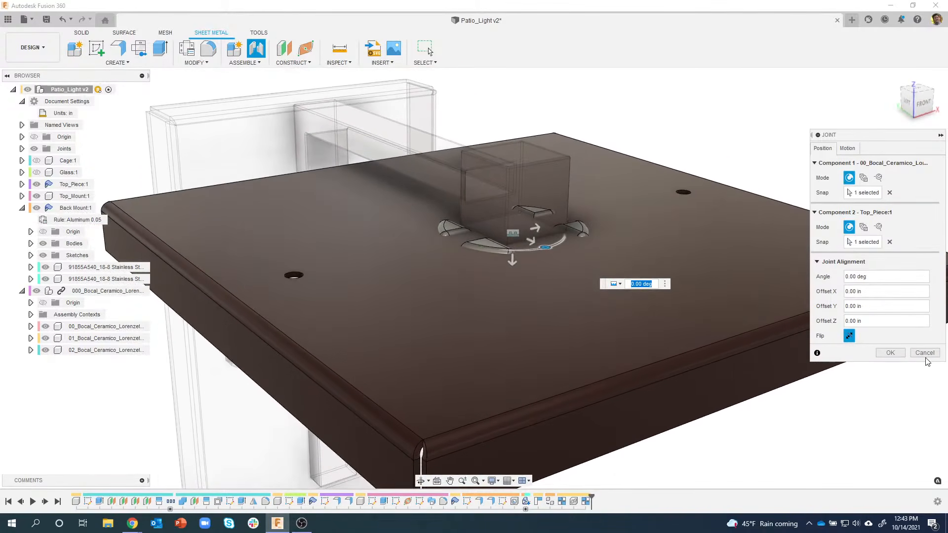
pyautogui.click(925, 356)
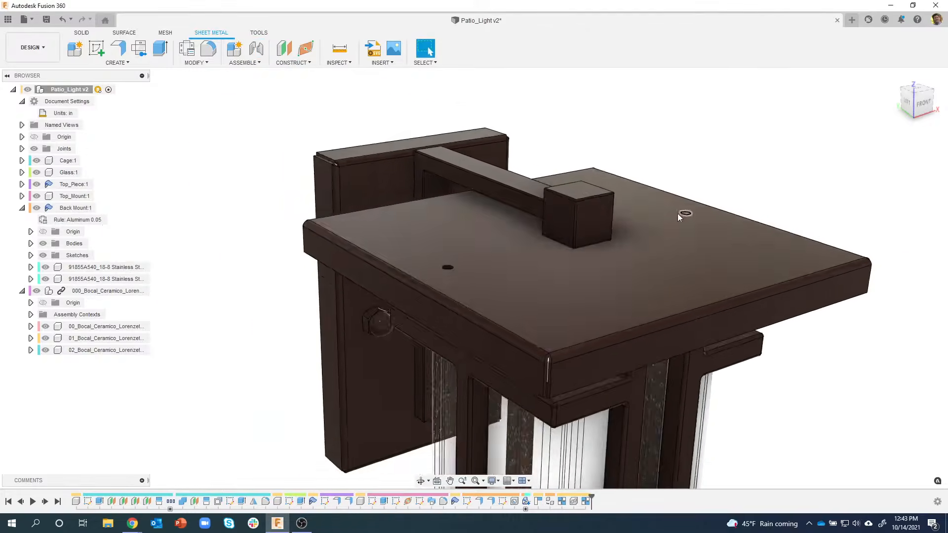
# Measure the distance between a raised pad's upper face and the flat end face of the ceramic socket
pyautogui.scroll(5, 414, 290)
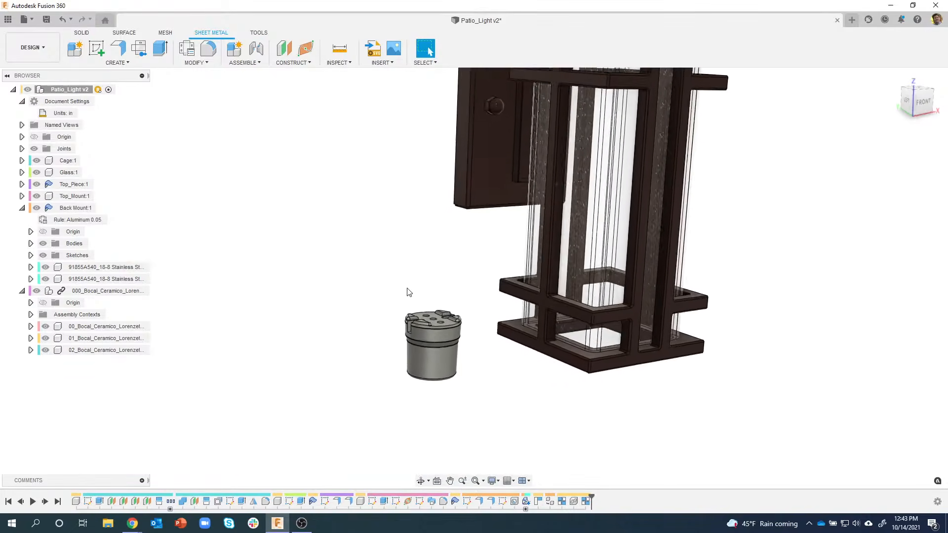
pyautogui.scroll(5, 391, 265)
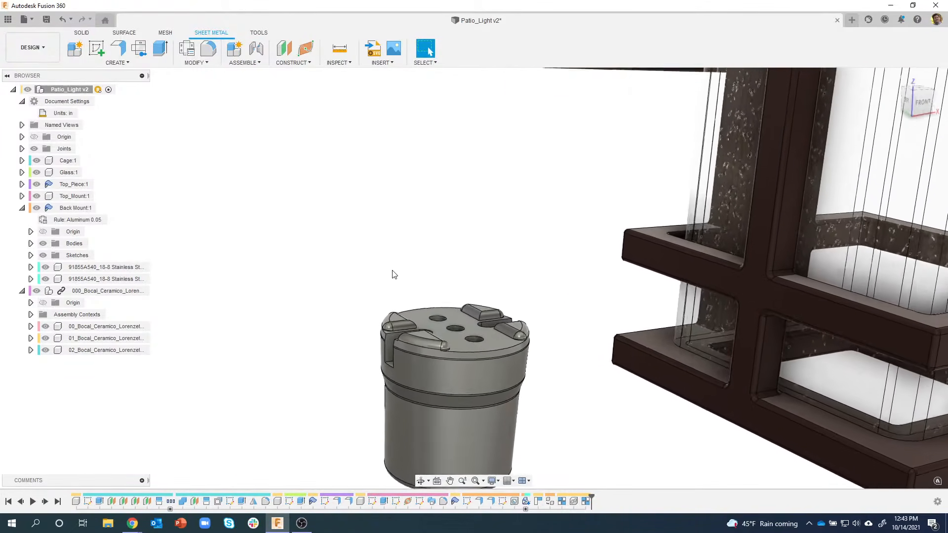
pyautogui.click(339, 50)
pyautogui.scroll(3, 432, 168)
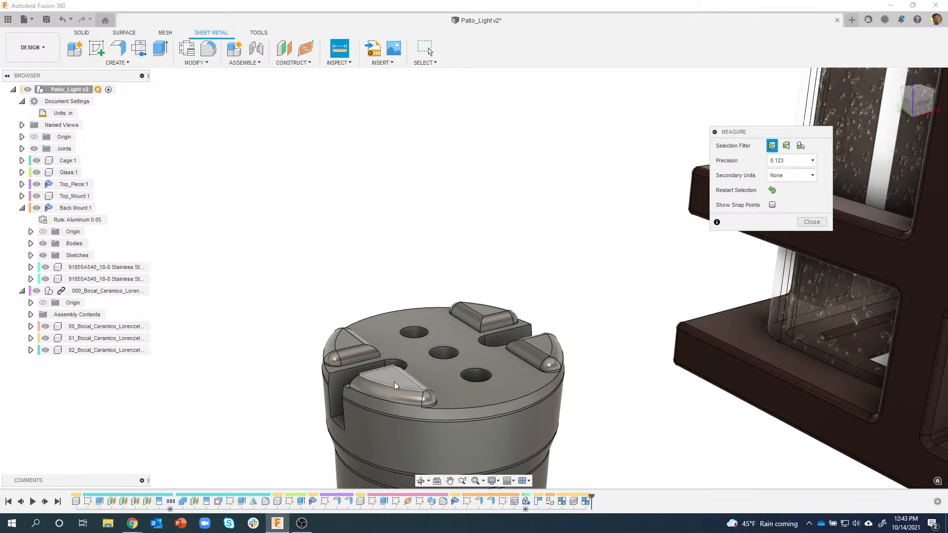
pyautogui.click(395, 386)
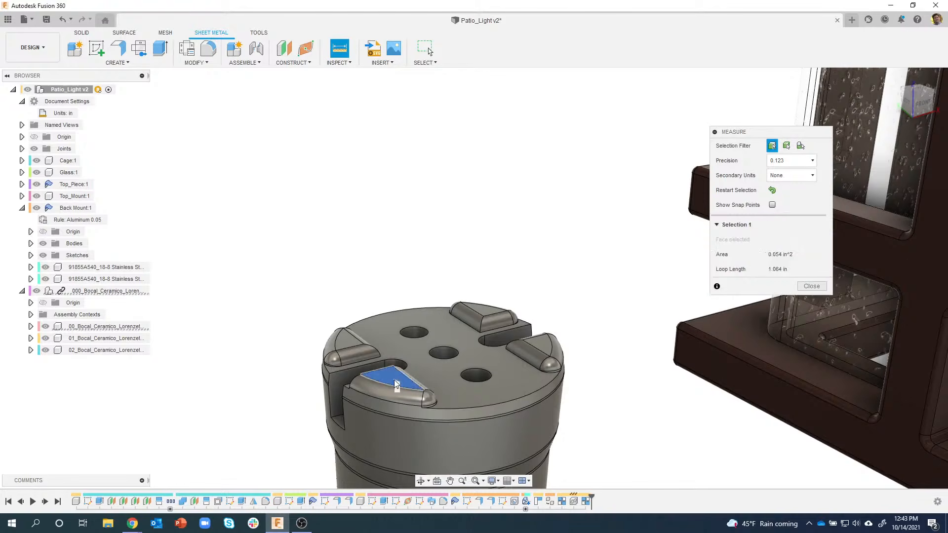
pyautogui.click(437, 380)
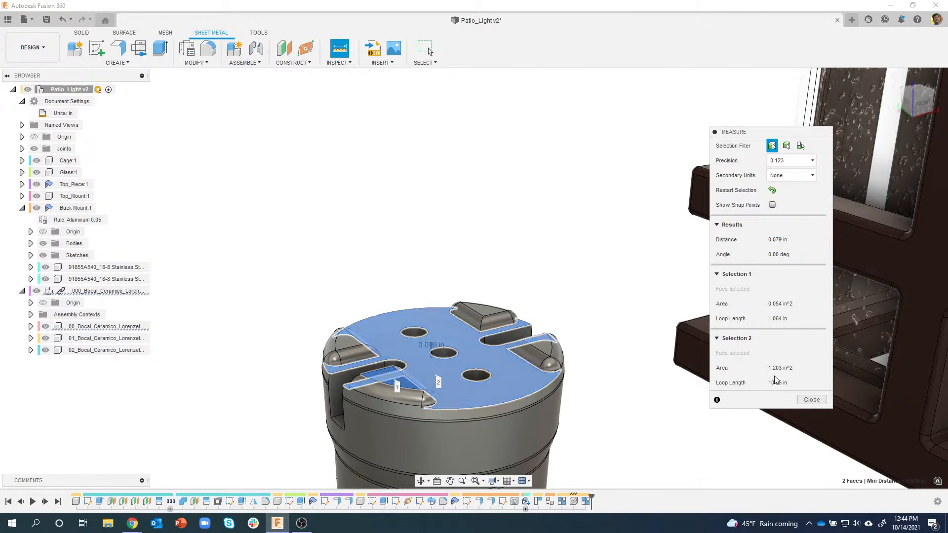
pyautogui.click(809, 398)
pyautogui.scroll(-5, 546, 307)
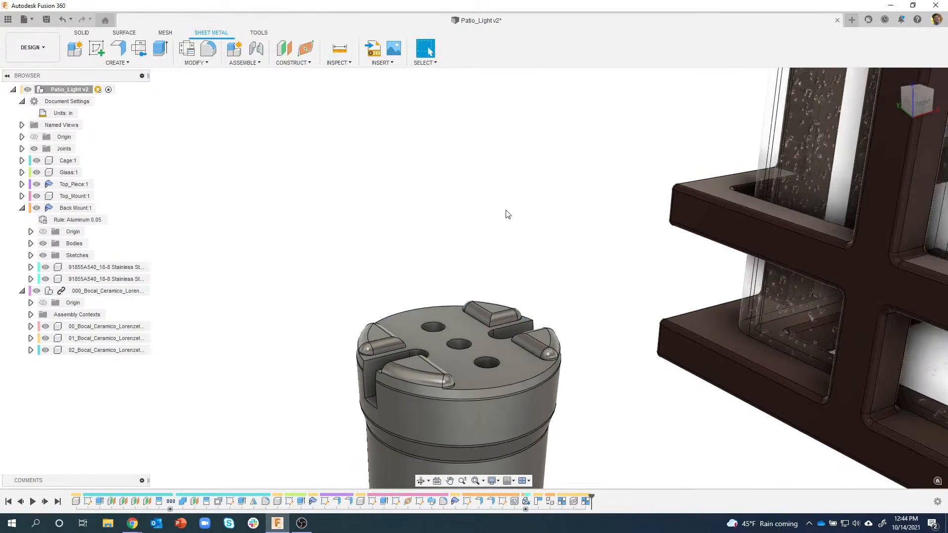
# Joint the ceramic socket's central hole to the center of Top_Piece's underside, with the cage and glass hidden
pyautogui.click(260, 54)
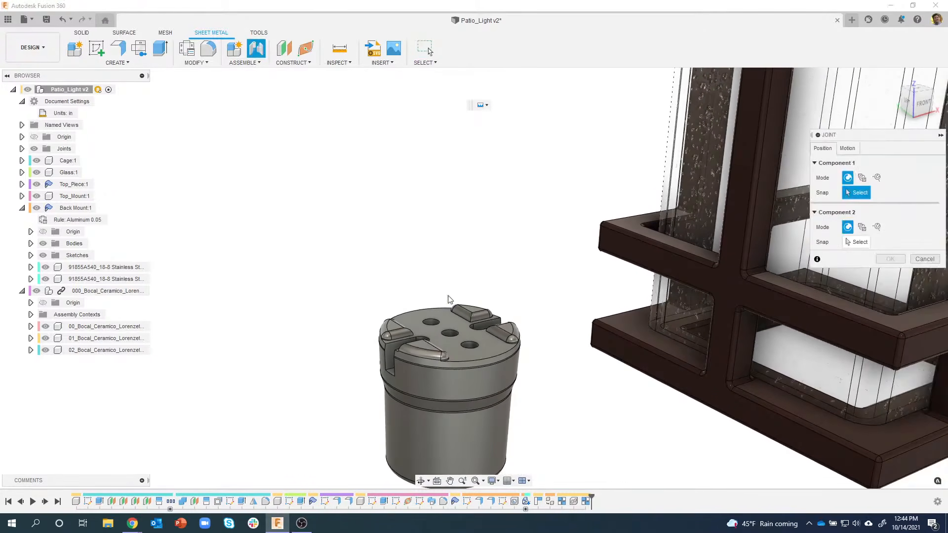
pyautogui.click(445, 336)
pyautogui.keyDown('shift'); pyautogui.moveTo(446, 336); pyautogui.dragTo(494, 180, button='middle'); pyautogui.keyUp('shift')
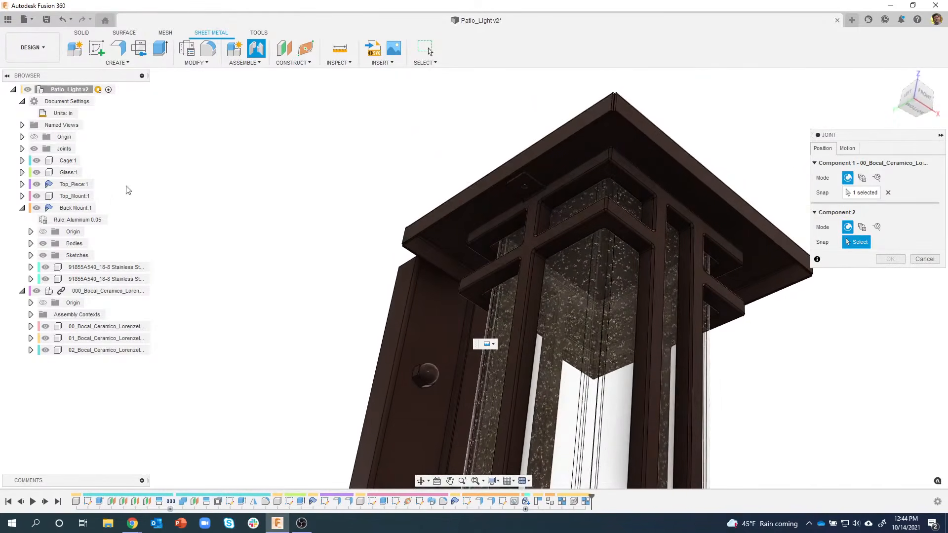
pyautogui.click(37, 161)
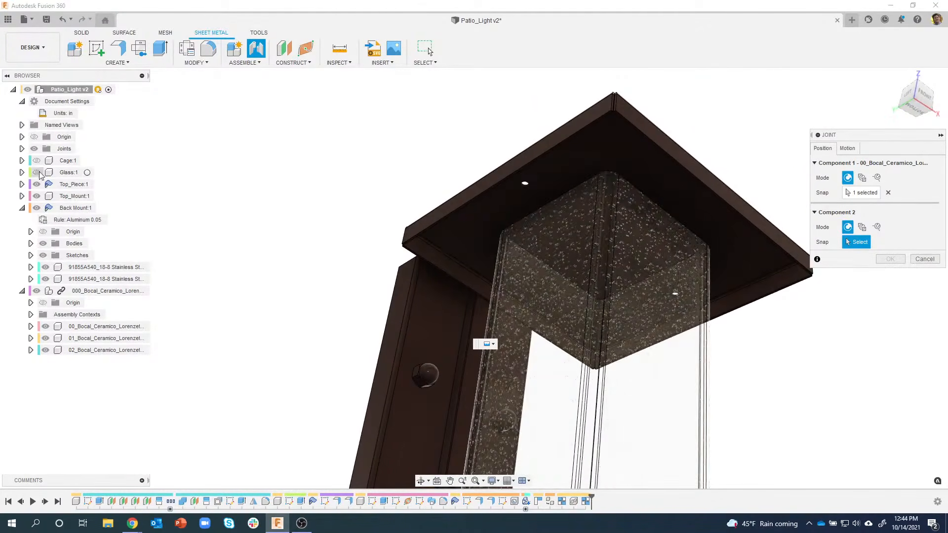
pyautogui.click(37, 173)
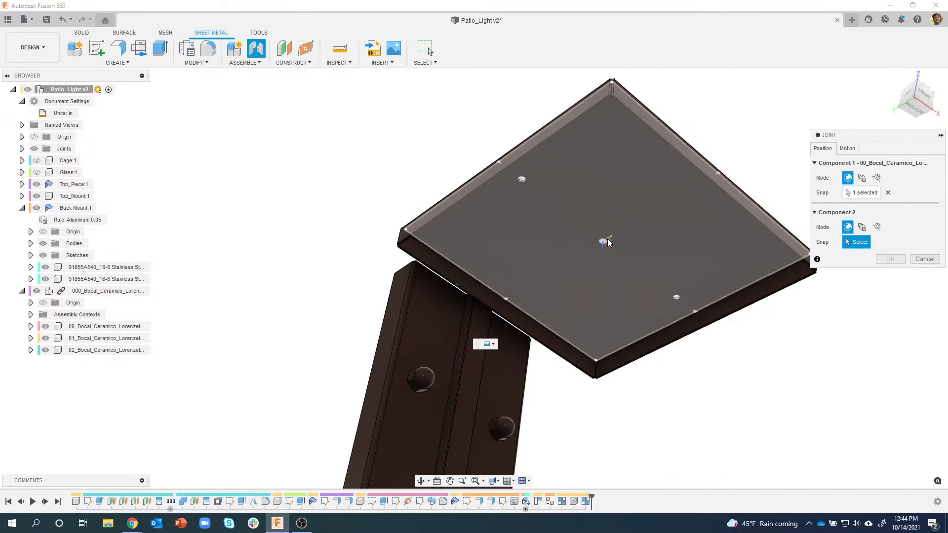
pyautogui.click(607, 241)
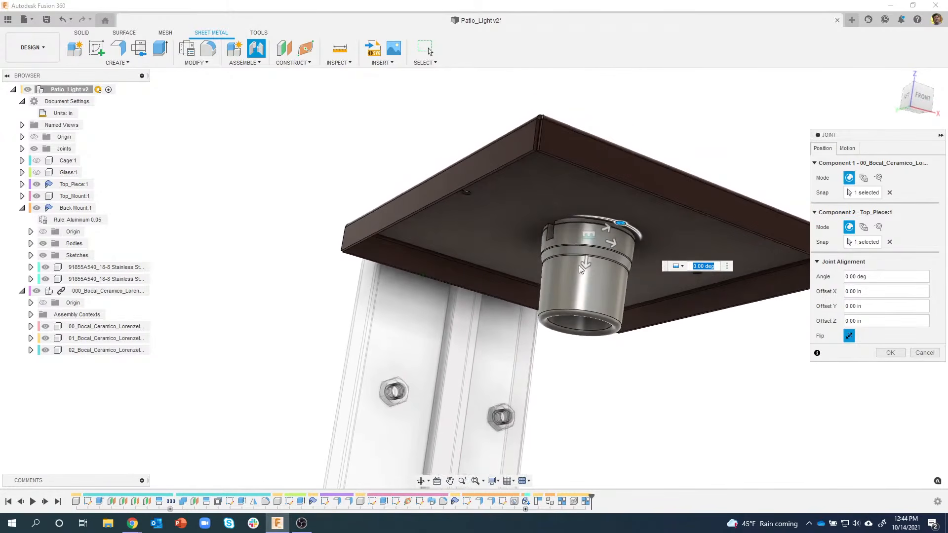
# Set the socket joint's Z offset to 0.079 in and complete the joint
pyautogui.moveTo(586, 261); pyautogui.dragTo(585, 272)
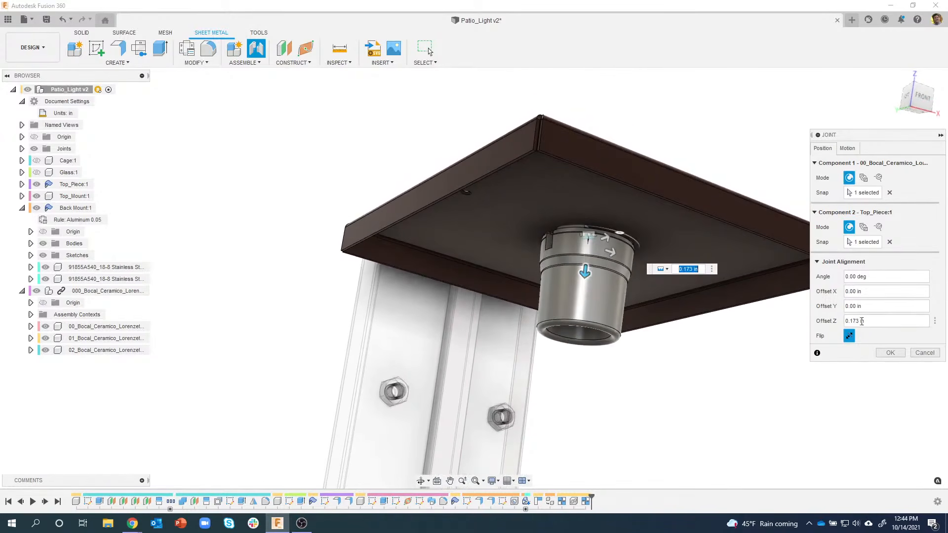
pyautogui.moveTo(585, 272); pyautogui.dragTo(572, 312)
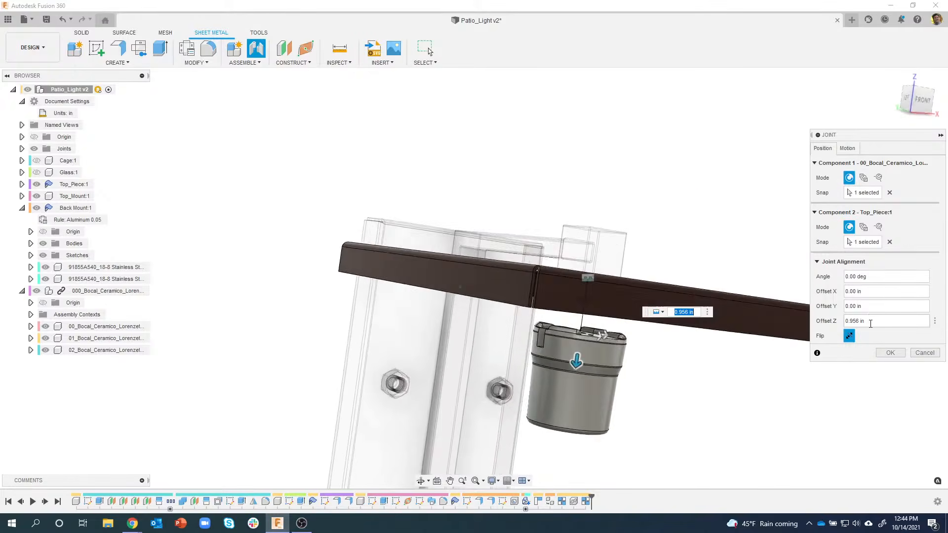
pyautogui.click(870, 320)
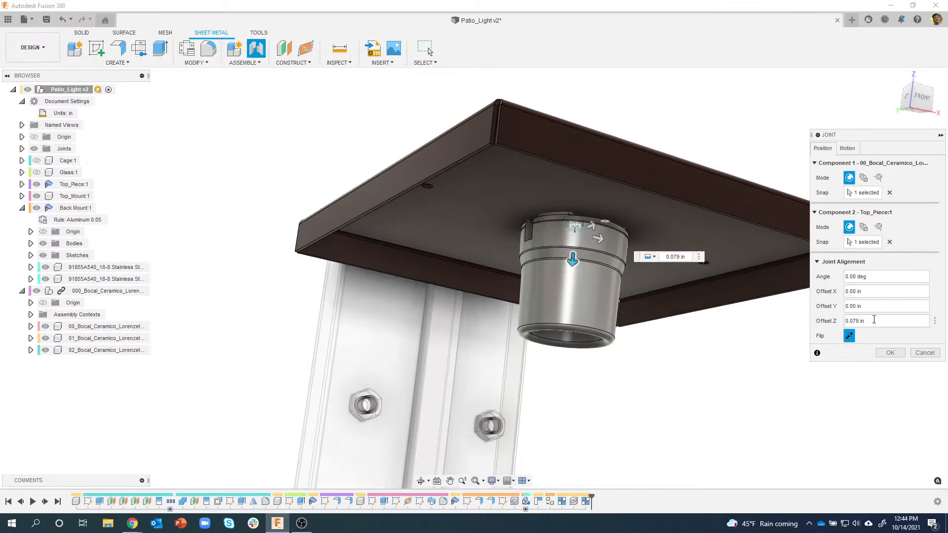
pyautogui.scroll(3, 574, 194)
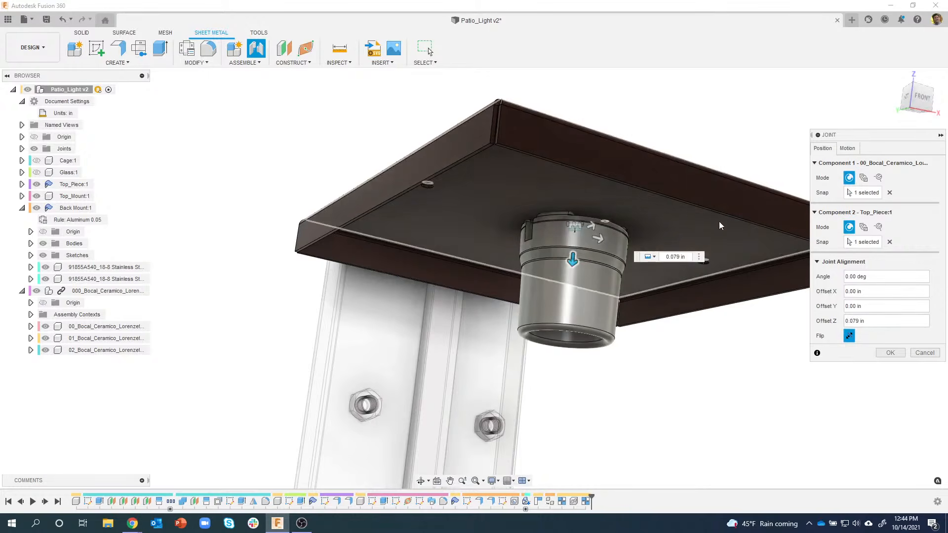
pyautogui.keyDown('shift'); pyautogui.moveTo(574, 194); pyautogui.dragTo(664, 242, button='middle'); pyautogui.keyUp('shift')
pyautogui.keyDown('shift'); pyautogui.moveTo(785, 318); pyautogui.dragTo(626, 269, button='middle'); pyautogui.keyUp('shift')
pyautogui.scroll(2, 552, 246)
pyautogui.scroll(1, 552, 246)
pyautogui.keyDown('shift'); pyautogui.moveTo(553, 256); pyautogui.dragTo(558, 280, button='middle'); pyautogui.keyUp('shift')
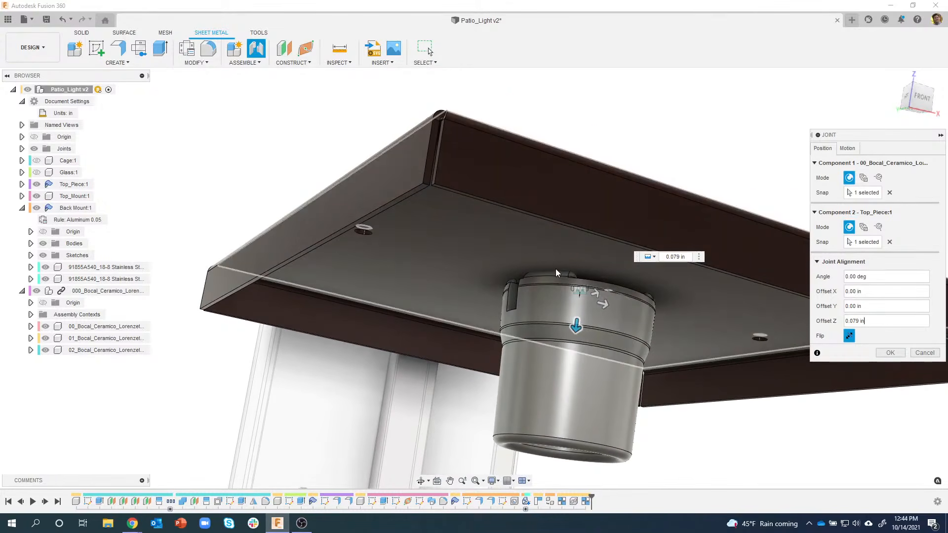
pyautogui.keyDown('shift'); pyautogui.moveTo(636, 285); pyautogui.dragTo(693, 259, button='middle'); pyautogui.keyUp('shift')
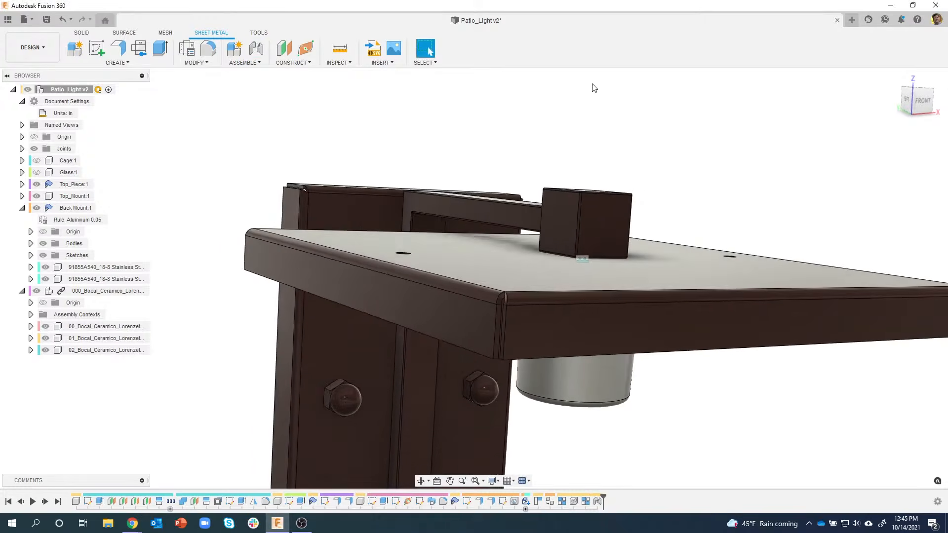
pyautogui.keyDown('shift'); pyautogui.moveTo(642, 352); pyautogui.dragTo(667, 289, button='middle'); pyautogui.keyUp('shift')
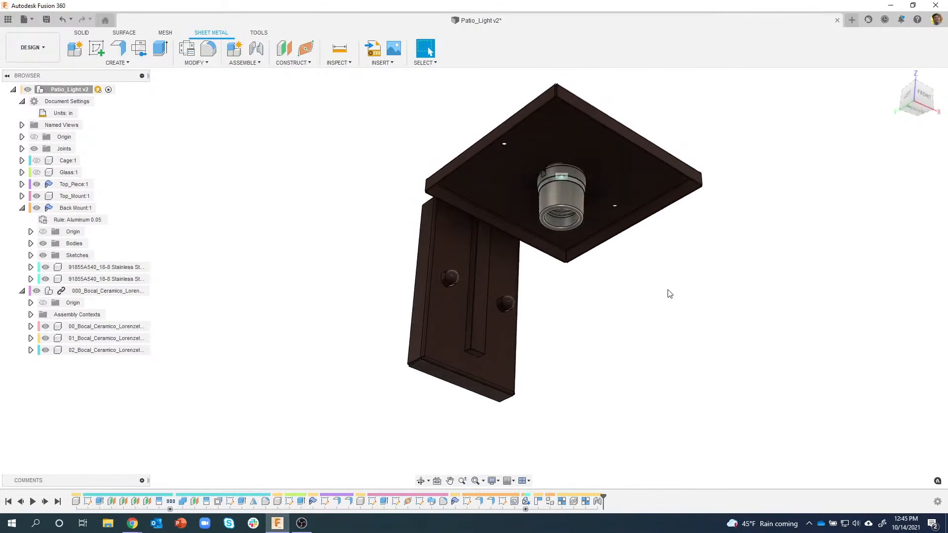
pyautogui.scroll(3, 550, 311)
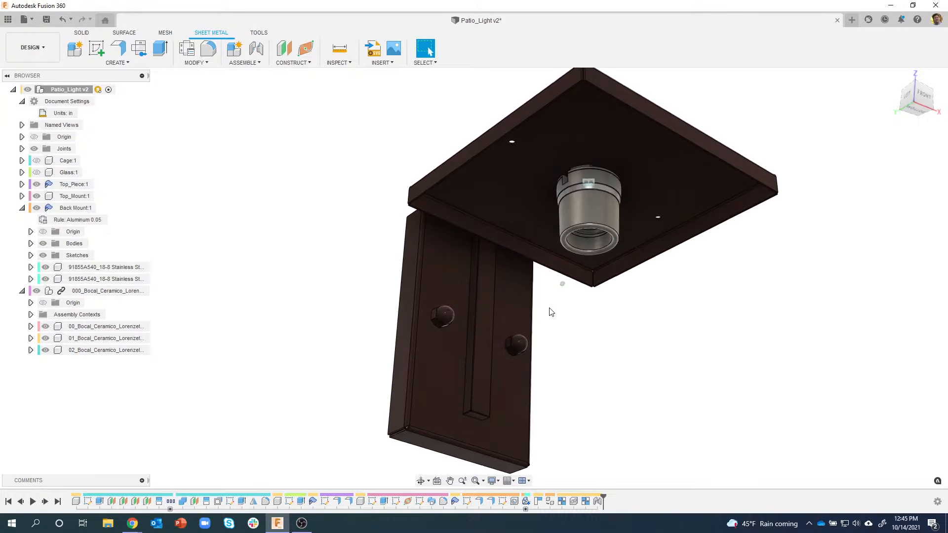
pyautogui.keyDown('shift'); pyautogui.moveTo(607, 174); pyautogui.dragTo(582, 213, button='middle'); pyautogui.keyUp('shift')
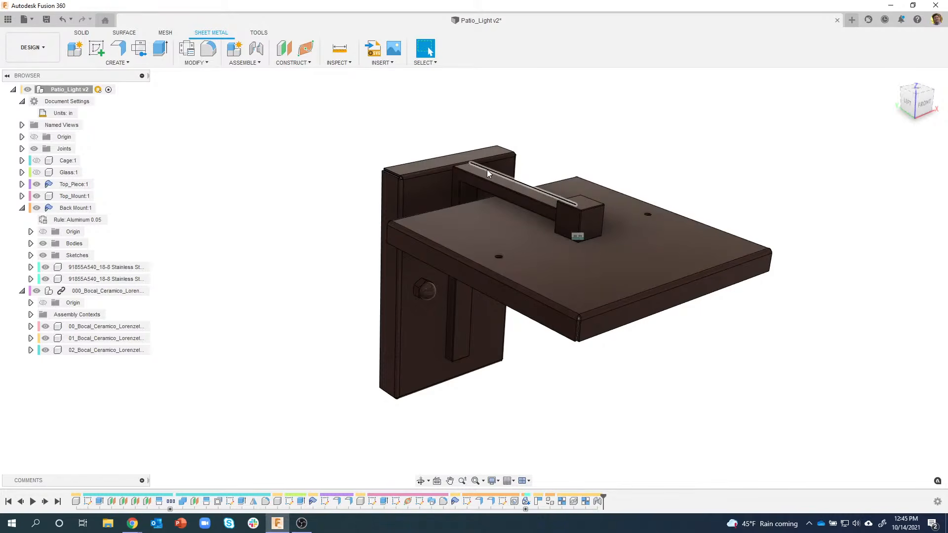
pyautogui.keyDown('shift'); pyautogui.moveTo(615, 144); pyautogui.dragTo(709, 361, button='middle'); pyautogui.keyUp('shift')
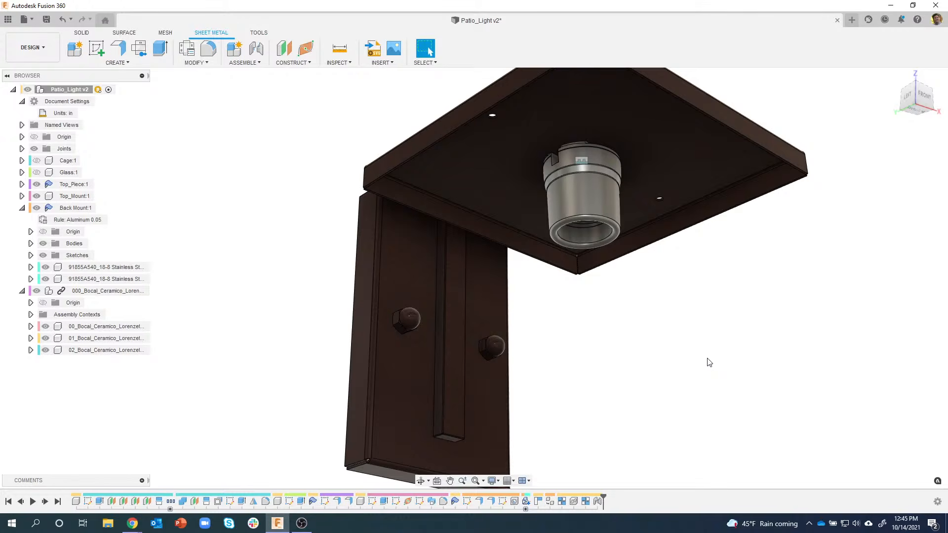
pyautogui.keyDown('shift'); pyautogui.moveTo(706, 356); pyautogui.dragTo(175, 454, button='middle'); pyautogui.keyUp('shift')
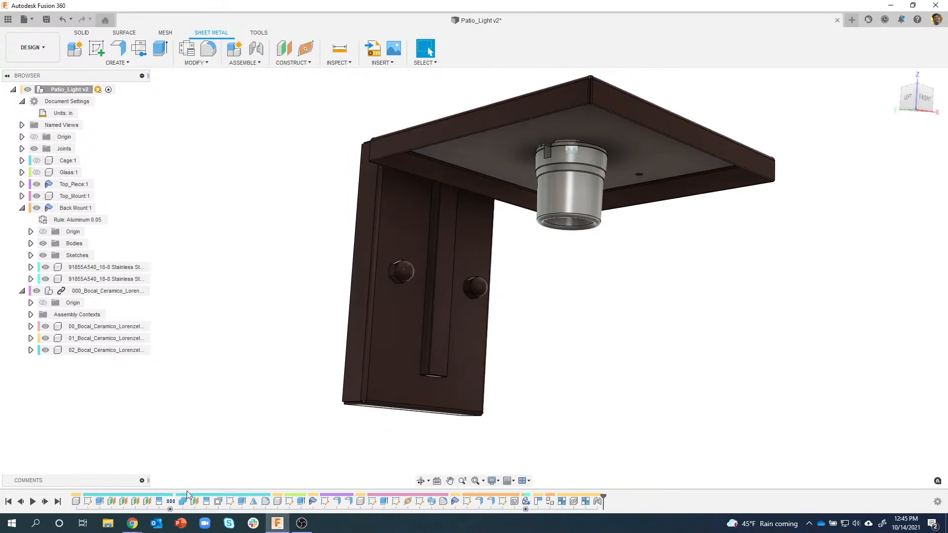
# Switch to the GrabCAD ceramic socket page in Chrome and search the model library for "edison bulb"
pyautogui.click(132, 523)
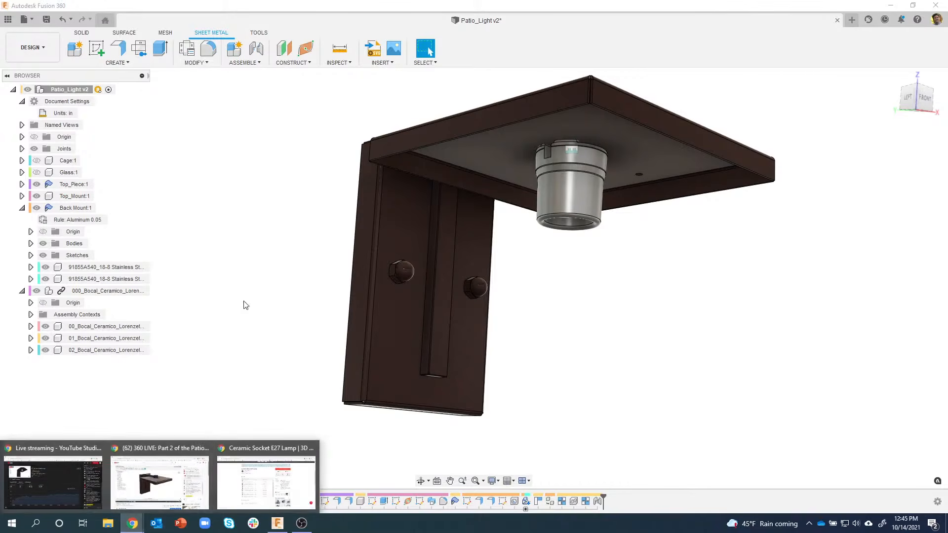
pyautogui.click(245, 499)
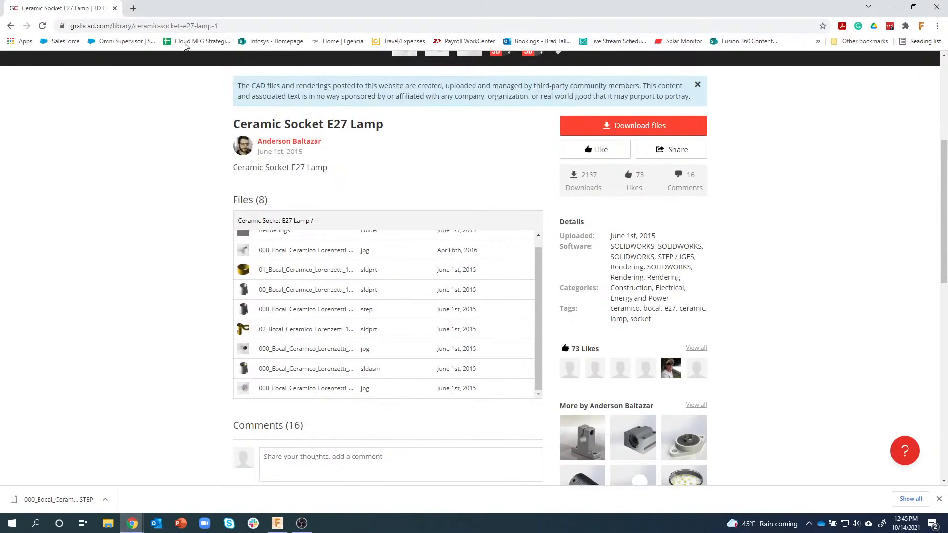
pyautogui.scroll(5, 222, 176)
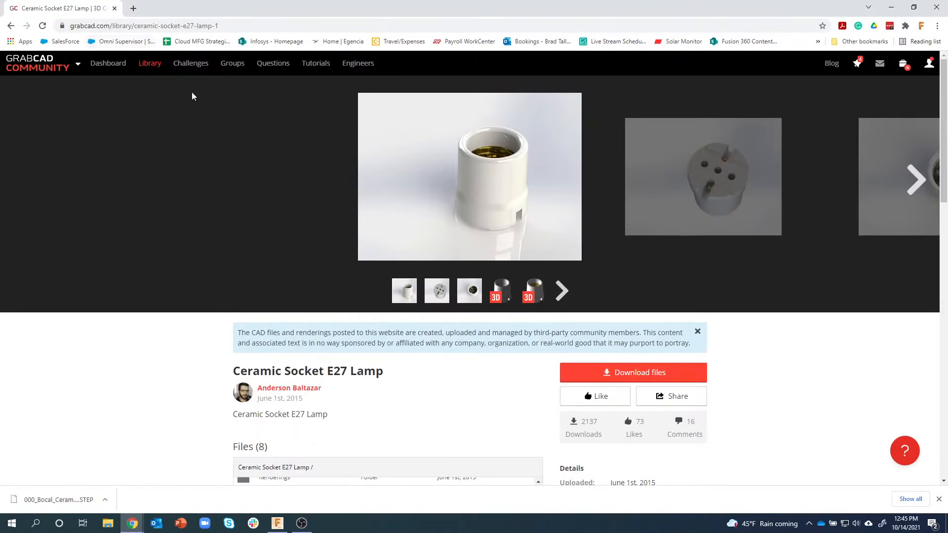
pyautogui.click(157, 71)
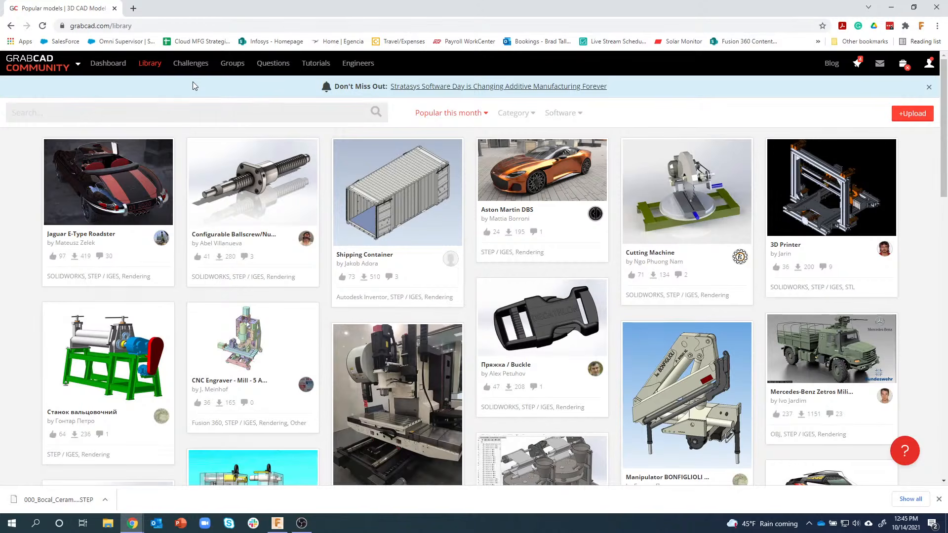
pyautogui.write('e')
pyautogui.press('Return')
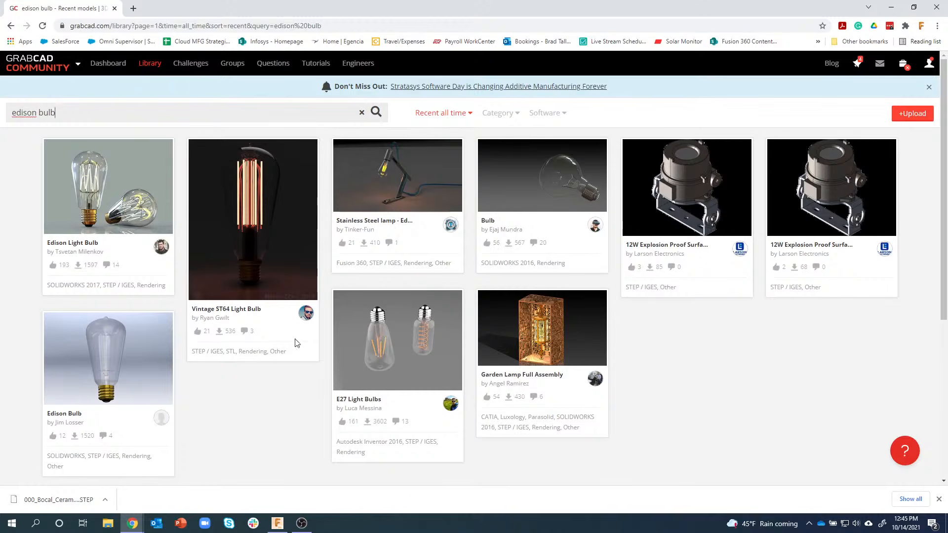
# Open the Edison Light Bulb model page and locate the download option for B1.IGS in its file list
pyautogui.click(102, 179)
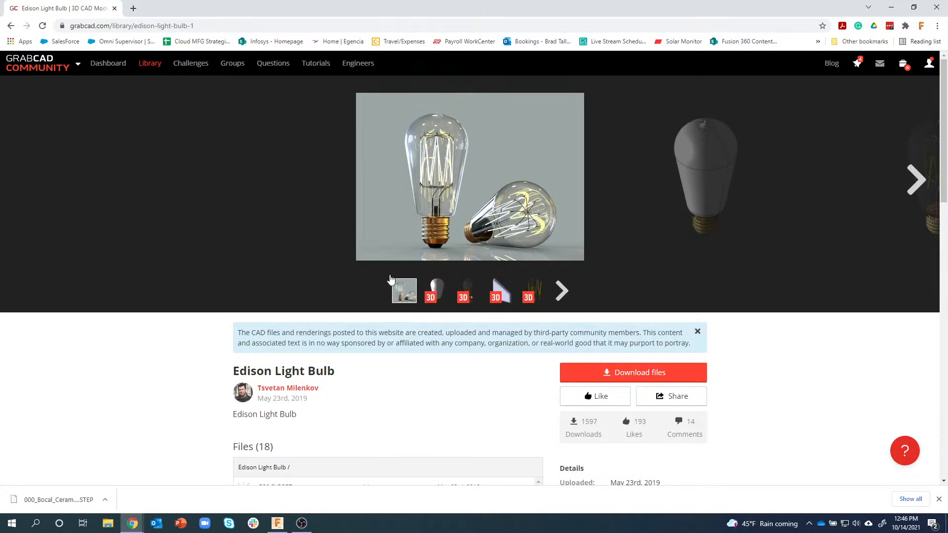
pyautogui.scroll(-4, 375, 389)
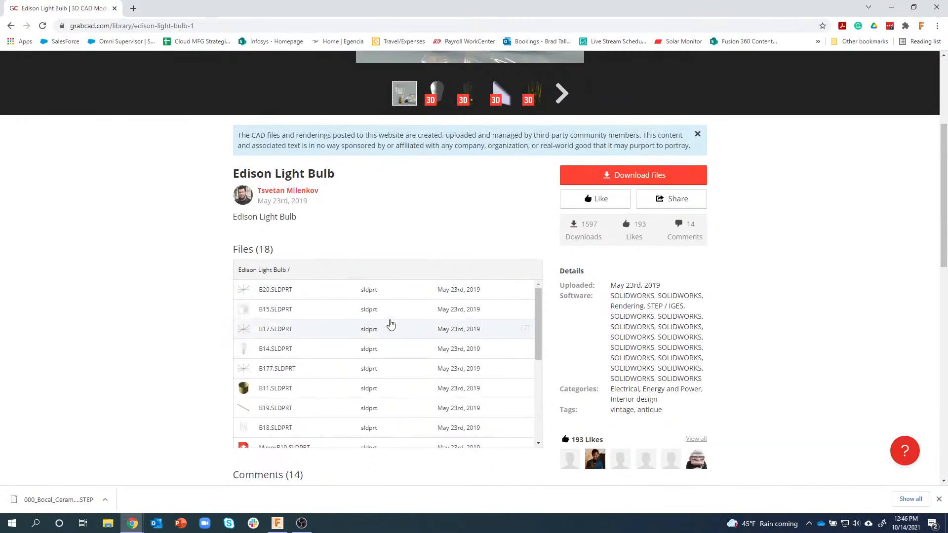
pyautogui.moveTo(537, 303); pyautogui.dragTo(542, 393)
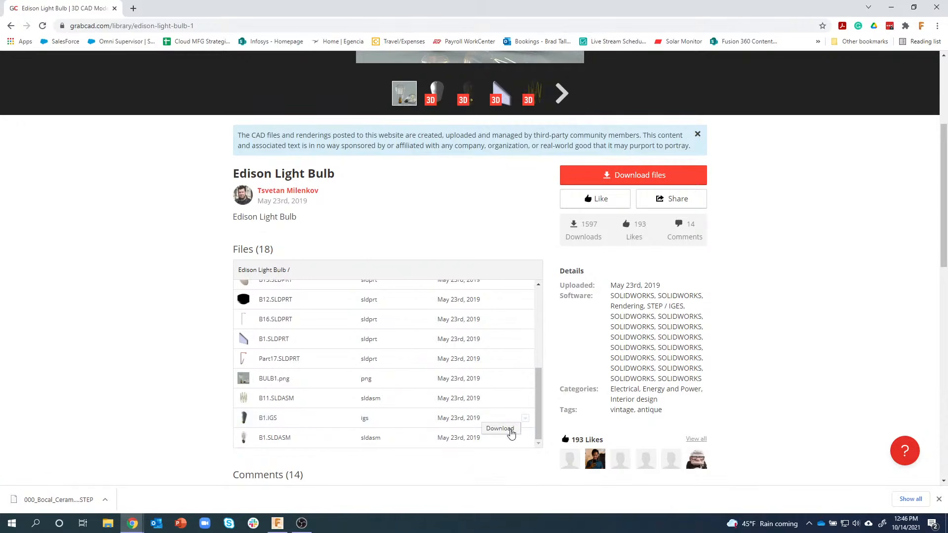
# Switch back to Fusion 360 and show the files of the Patio Light project
pyautogui.click(278, 524)
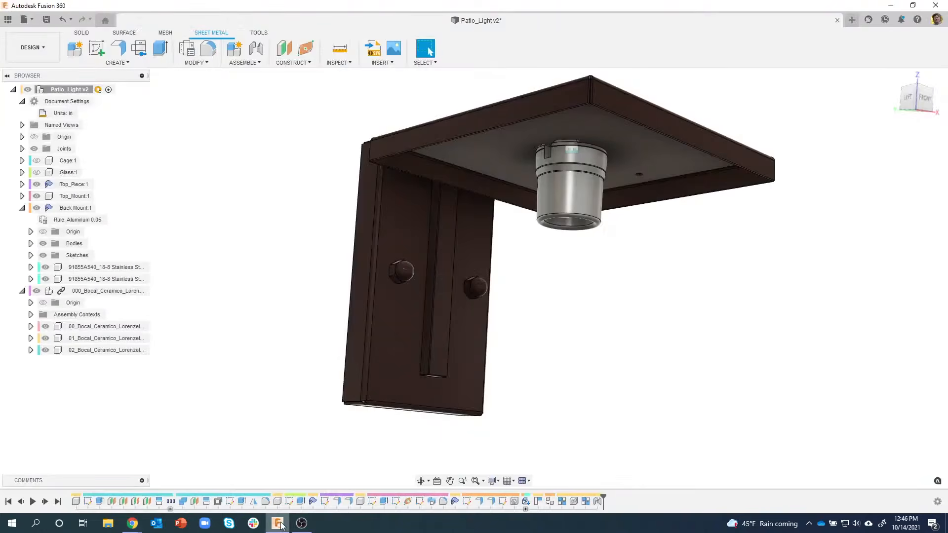
pyautogui.click(10, 22)
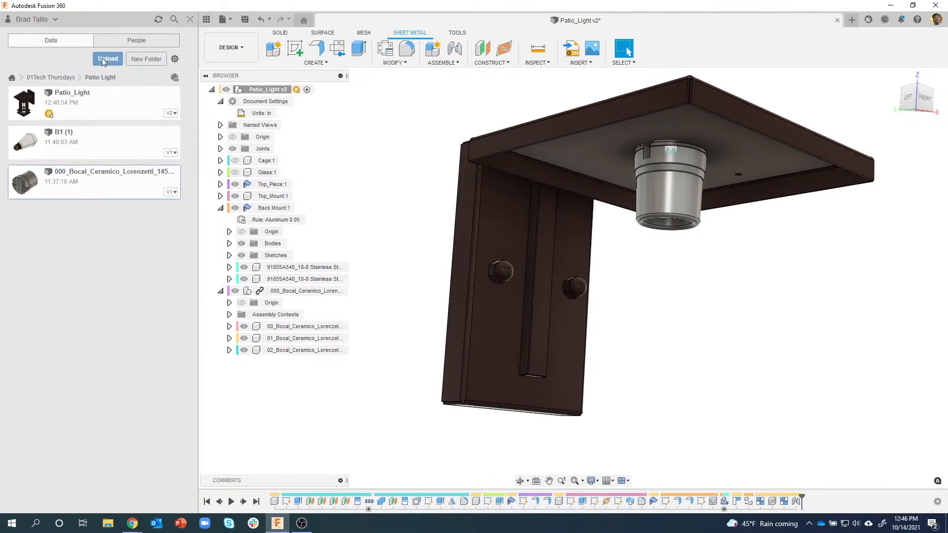
pyautogui.click(104, 58)
pyautogui.click(321, 242)
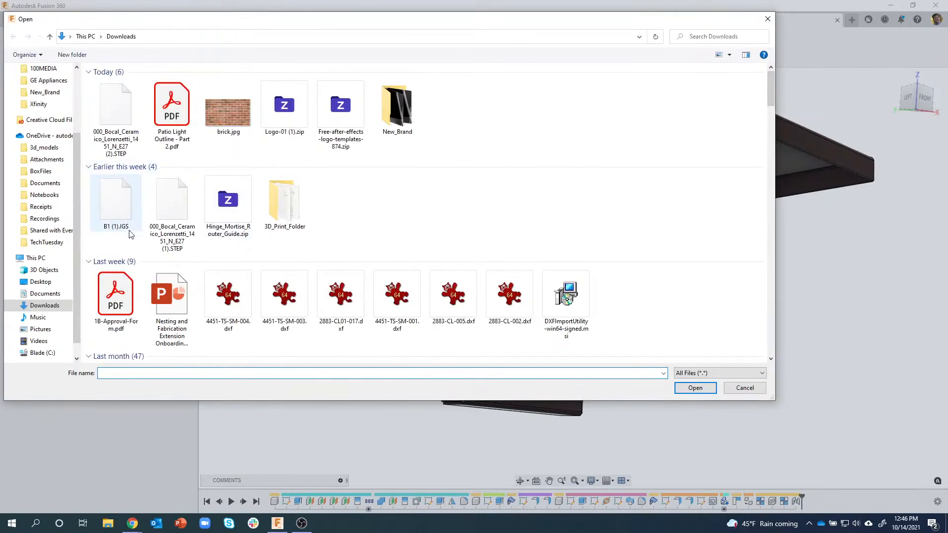
pyautogui.click(744, 388)
pyautogui.click(584, 363)
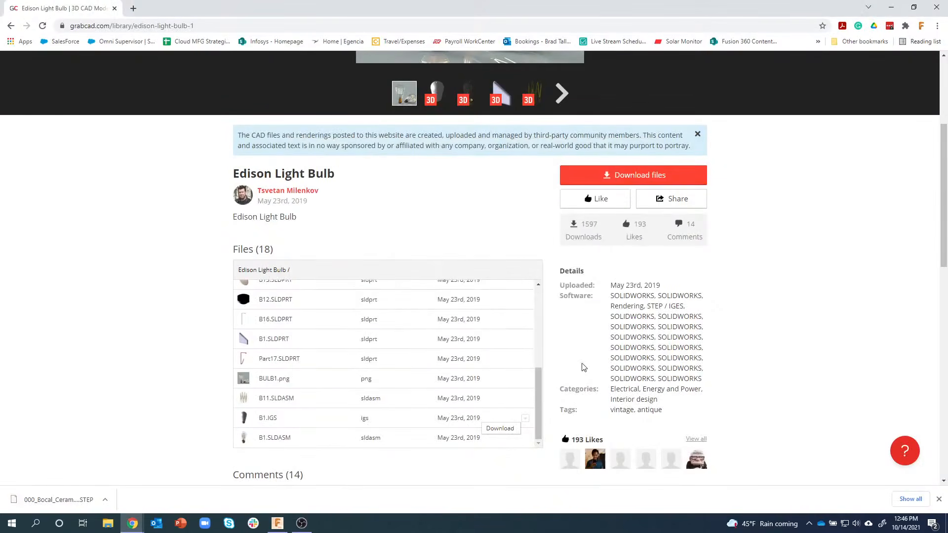
pyautogui.click(277, 522)
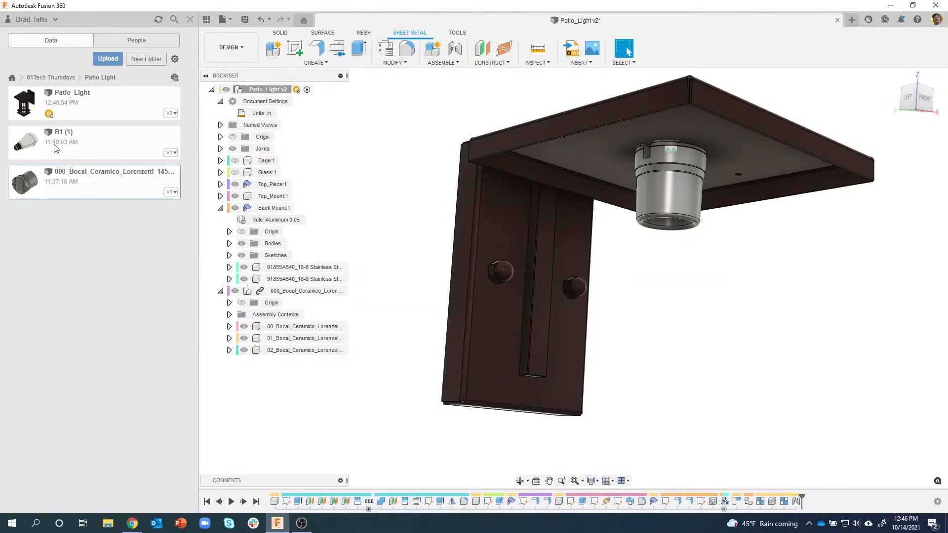
# Insert the B1 (1) bulb into the current design and rotate it -90 degrees about X so its base points up
pyautogui.click(74, 143)
pyautogui.rightClick(86, 142)
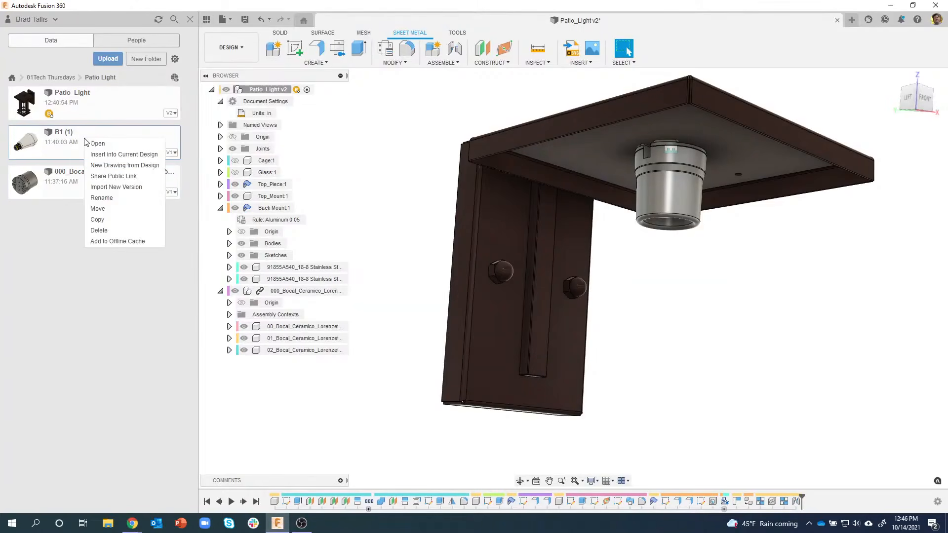
pyautogui.click(108, 156)
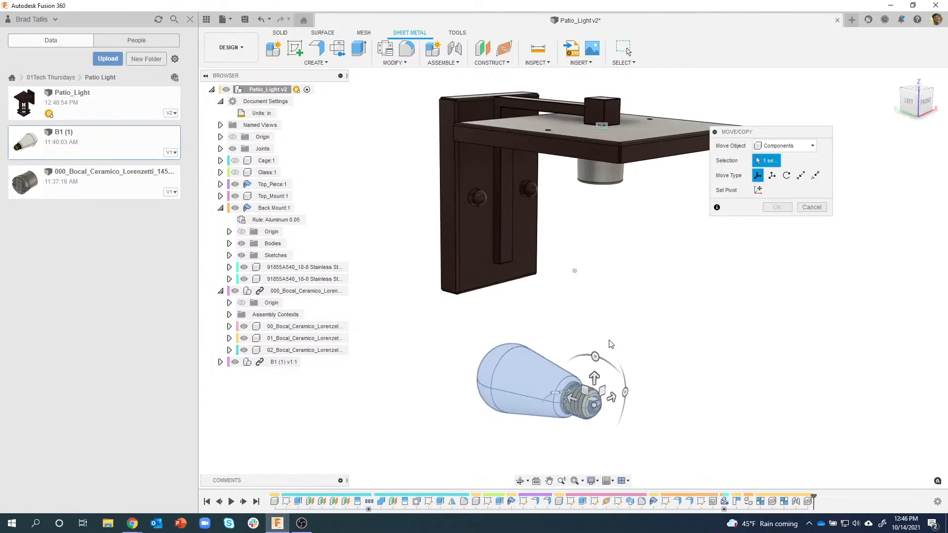
pyautogui.moveTo(596, 358); pyautogui.dragTo(555, 392)
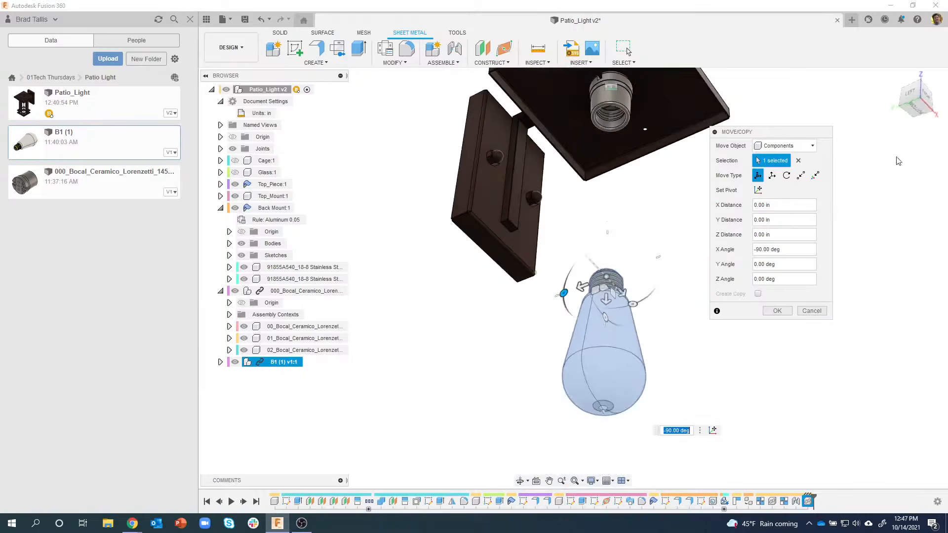
# Move the bulb up into the ceramic socket with a Y distance of -8.4 in
pyautogui.click(915, 108)
pyautogui.click(915, 110)
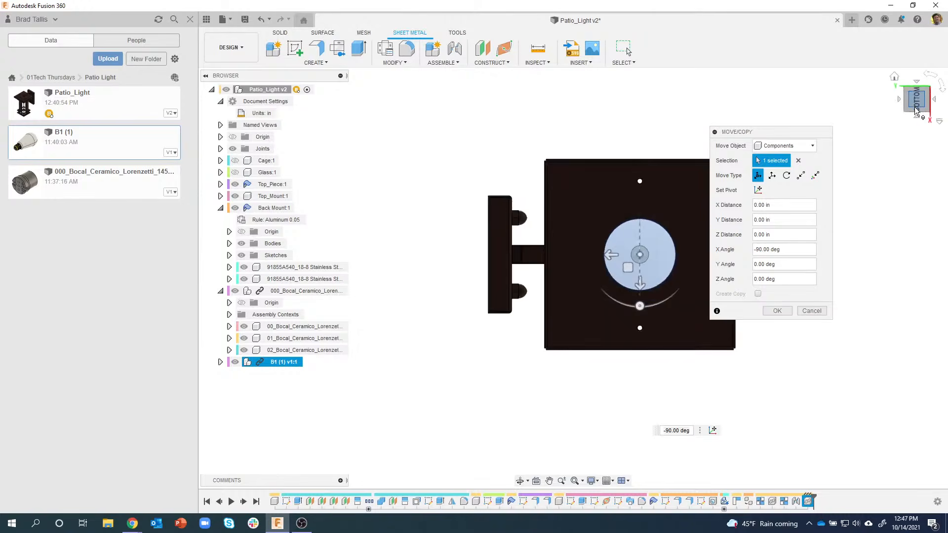
pyautogui.keyDown('shift'); pyautogui.moveTo(567, 187); pyautogui.dragTo(546, 385, button='middle'); pyautogui.keyUp('shift')
pyautogui.moveTo(546, 385); pyautogui.dragTo(560, 128)
pyautogui.scroll(5, 544, 185)
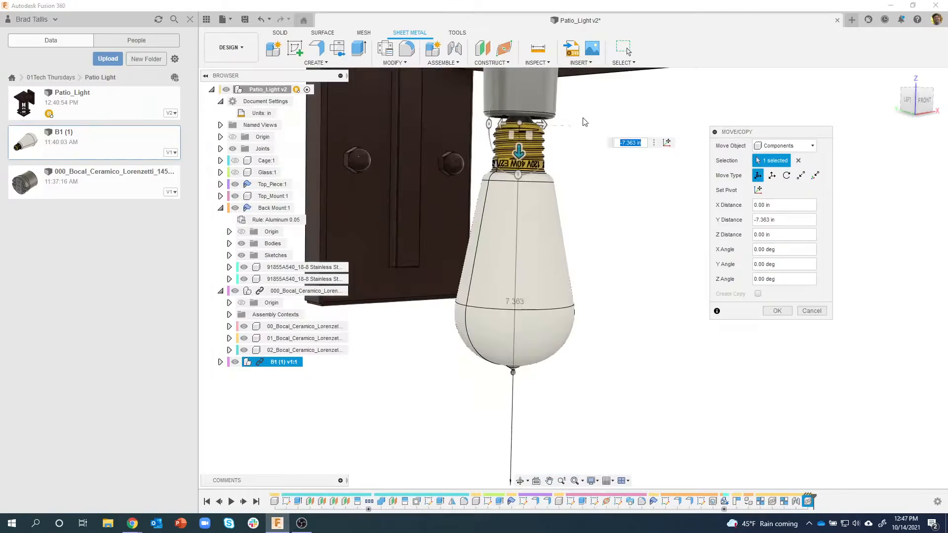
pyautogui.scroll(3, 523, 221)
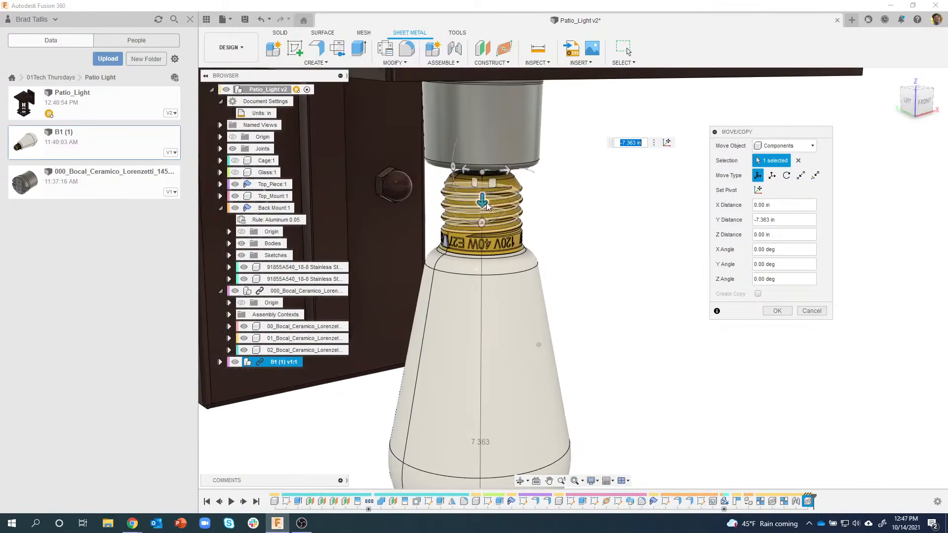
pyautogui.moveTo(491, 159); pyautogui.dragTo(499, 119)
pyautogui.keyDown('shift'); pyautogui.moveTo(573, 188); pyautogui.dragTo(765, 235, button='middle'); pyautogui.keyUp('shift')
pyautogui.moveTo(787, 219); pyautogui.dragTo(743, 218)
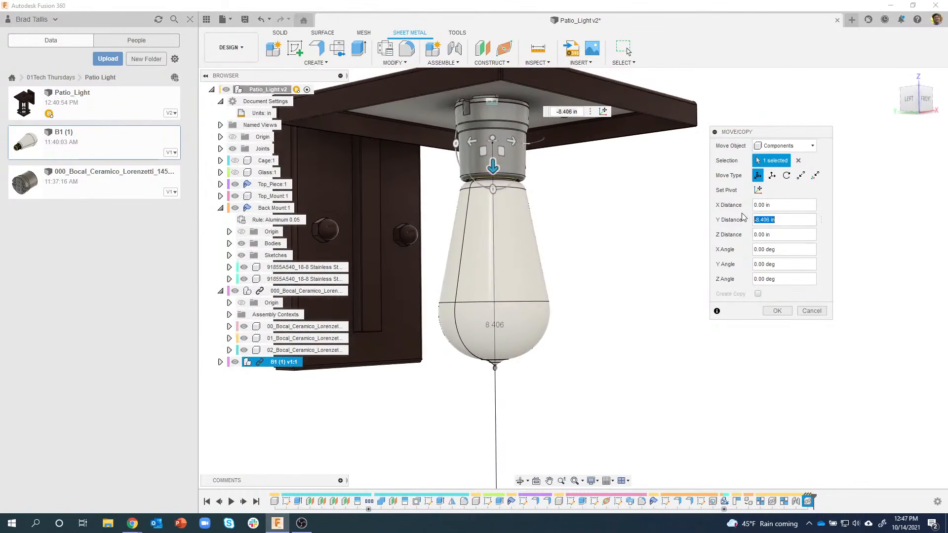
pyautogui.write('-8.4')
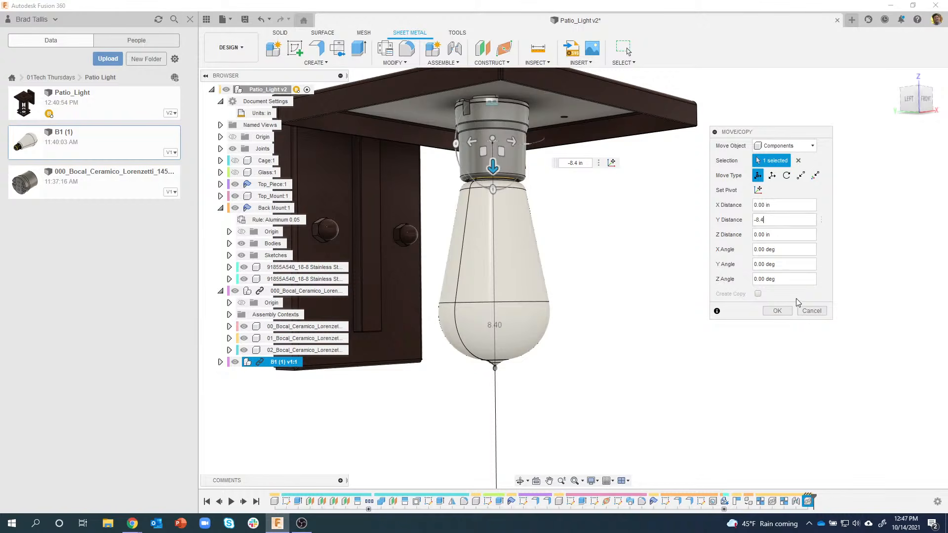
pyautogui.click(777, 311)
pyautogui.keyDown('shift'); pyautogui.moveTo(656, 271); pyautogui.dragTo(619, 277, button='middle'); pyautogui.keyUp('shift')
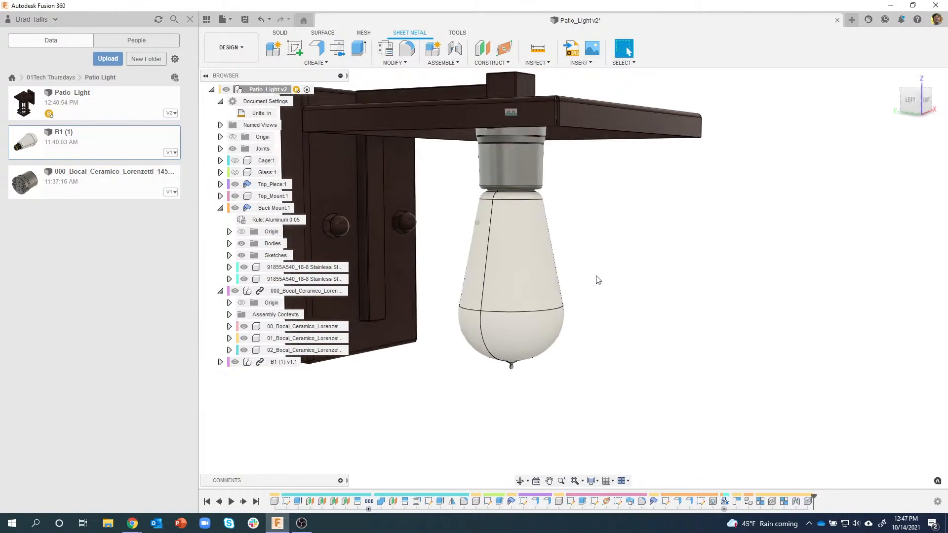
# Hide the project file list and collapse the ceramic socket component in the browser
pyautogui.click(205, 24)
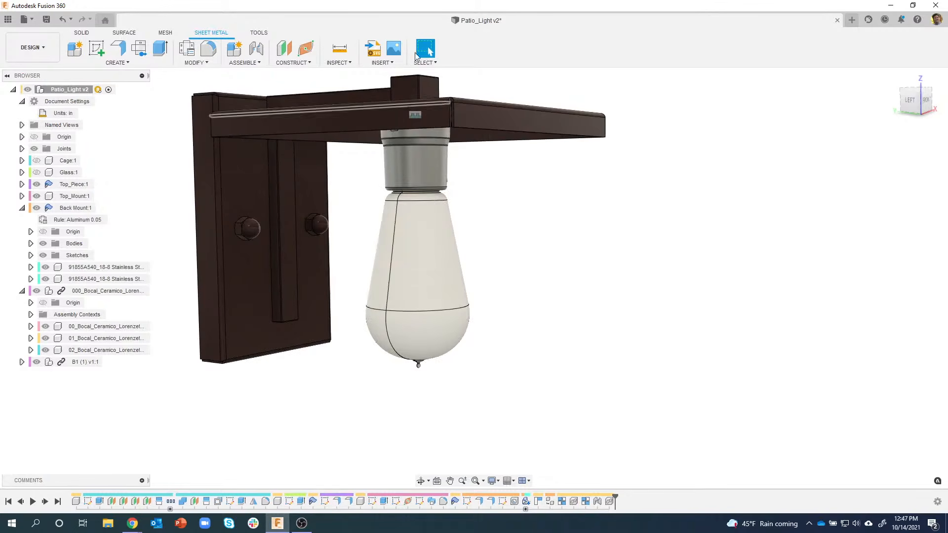
pyautogui.keyDown('shift'); pyautogui.moveTo(396, 435); pyautogui.dragTo(391, 408, button='middle'); pyautogui.keyUp('shift')
pyautogui.middleClick(349, 392)
pyautogui.middleClick(349, 392)
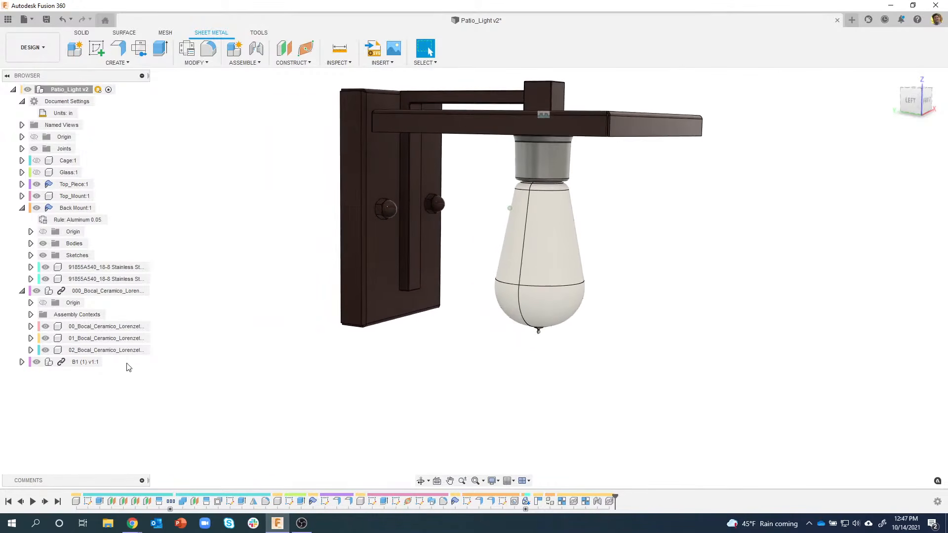
pyautogui.click(23, 291)
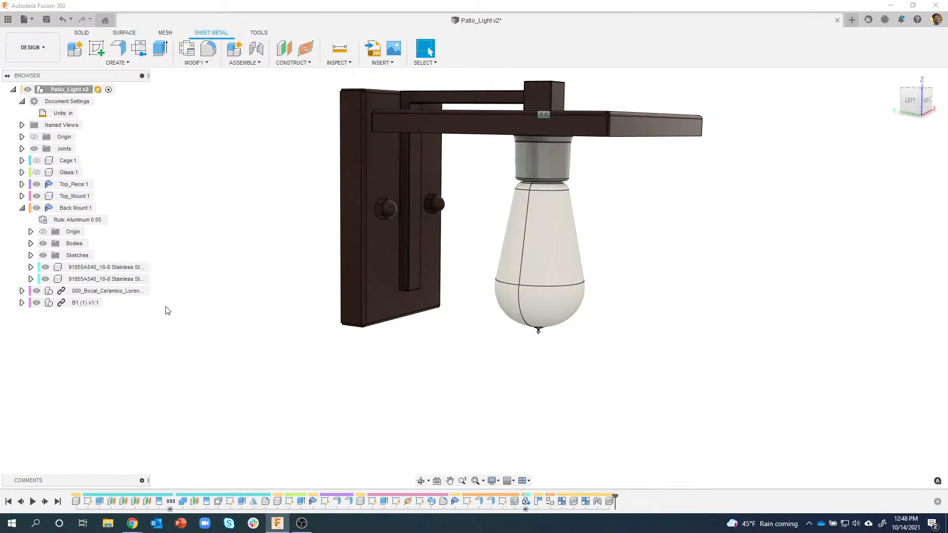
# Break the external link of the B1 (1) bulb and save the design as a new version described "User Saved"
pyautogui.rightClick(76, 309)
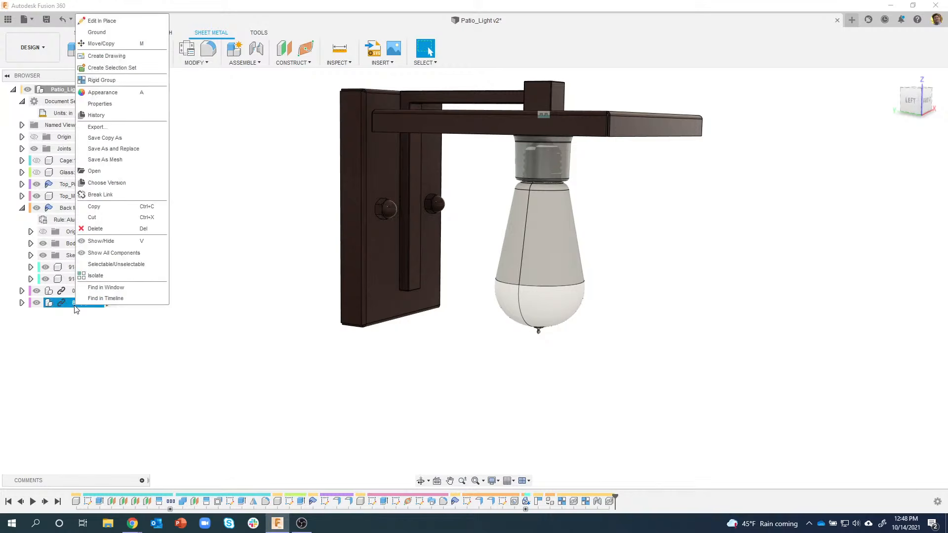
pyautogui.click(119, 197)
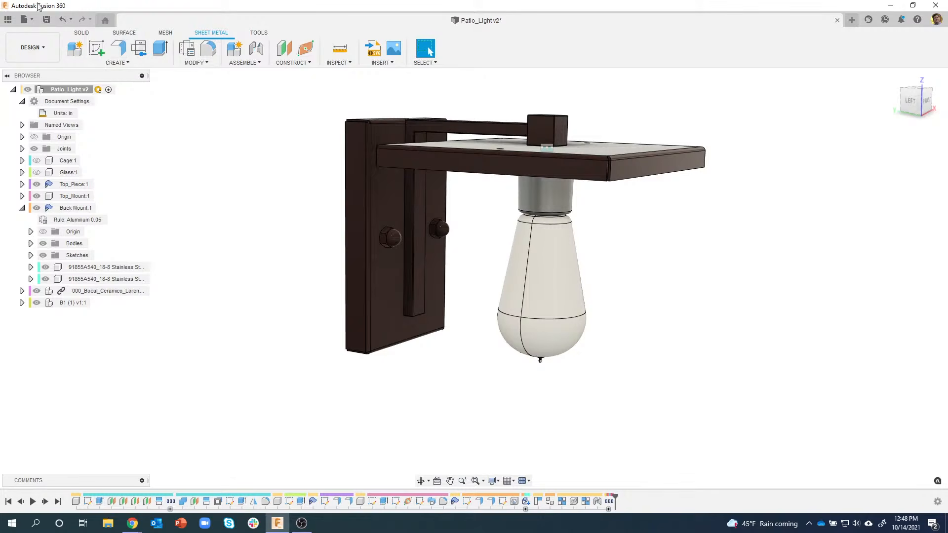
pyautogui.click(46, 20)
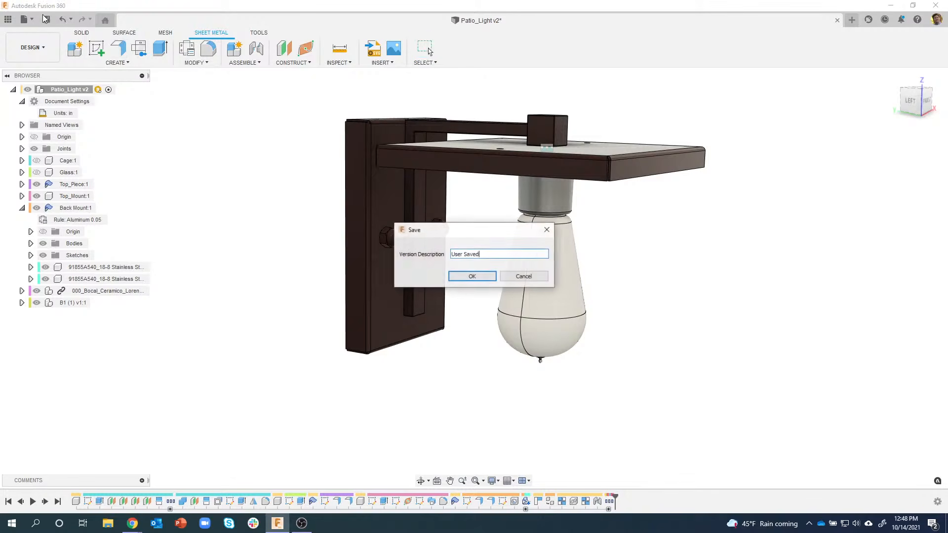
pyautogui.click(457, 276)
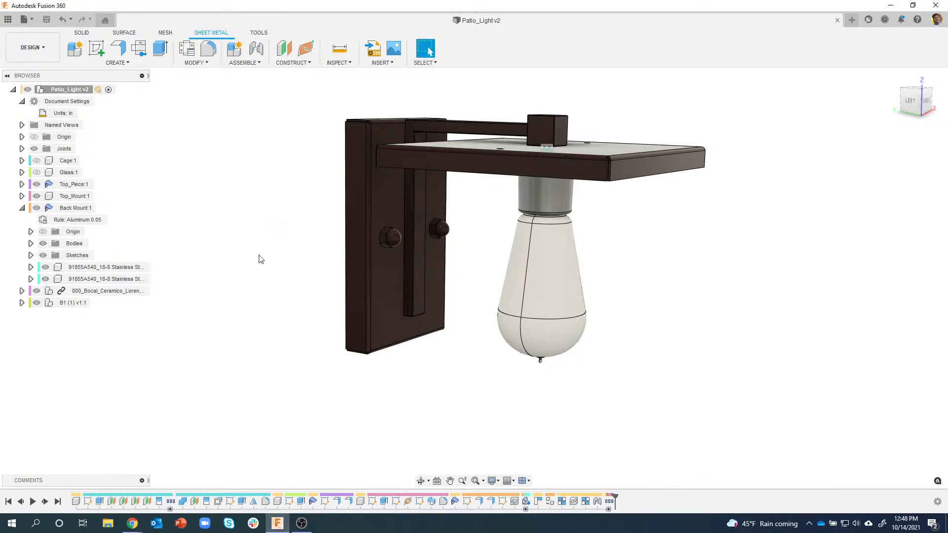
# Switch to the Render workspace and open the Appearance settings
pyautogui.click(41, 48)
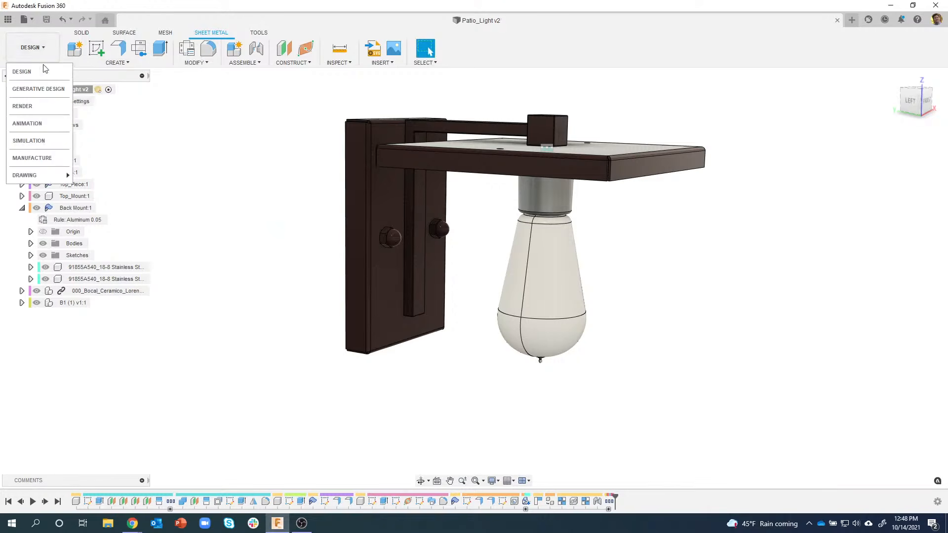
pyautogui.click(38, 112)
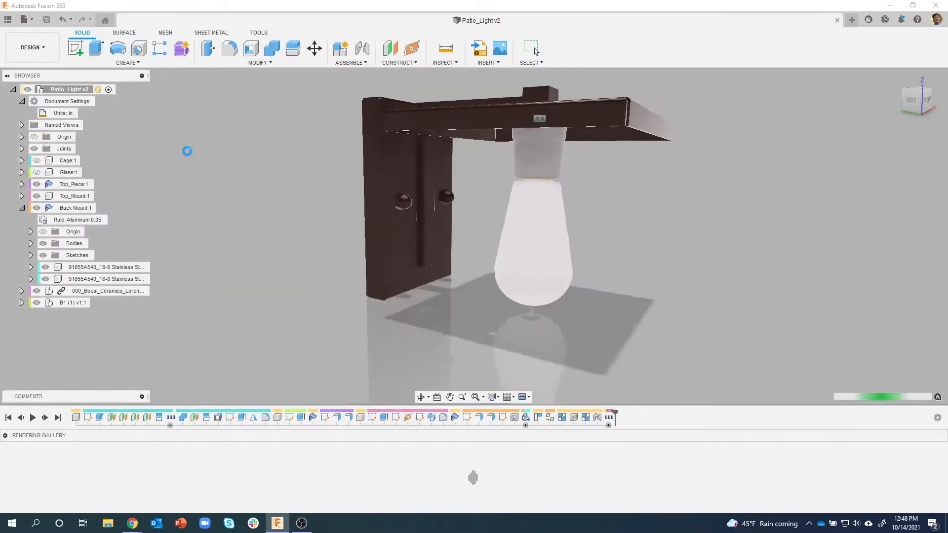
pyautogui.keyDown('shift'); pyautogui.moveTo(356, 145); pyautogui.dragTo(168, 196, button='middle'); pyautogui.keyUp('shift')
pyautogui.scroll(3, 273, 170)
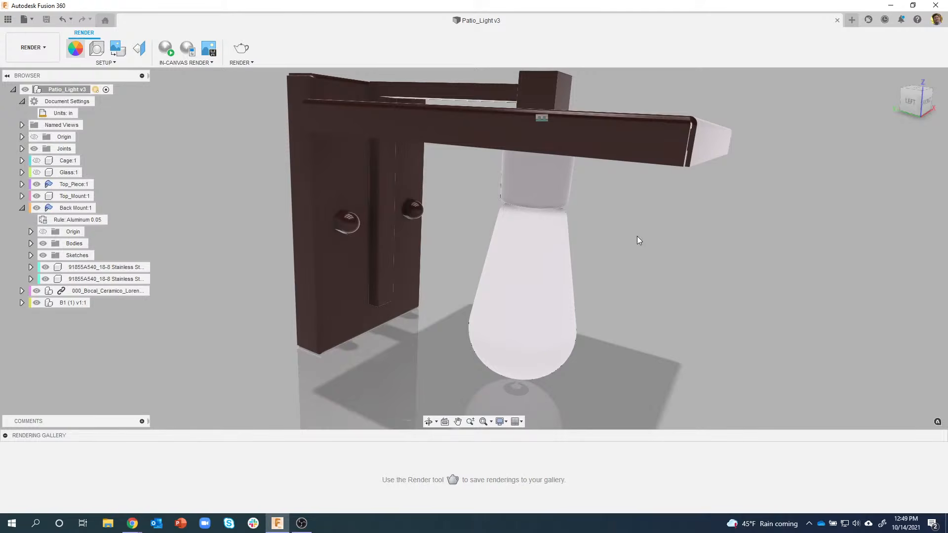
pyautogui.moveTo(627, 242)
pyautogui.keyDown('shift'); pyautogui.mouseDown(button='middle')
pyautogui.moveTo(646, 226)
pyautogui.moveTo(642, 239)
pyautogui.mouseUp(button='middle'); pyautogui.keyUp('shift')
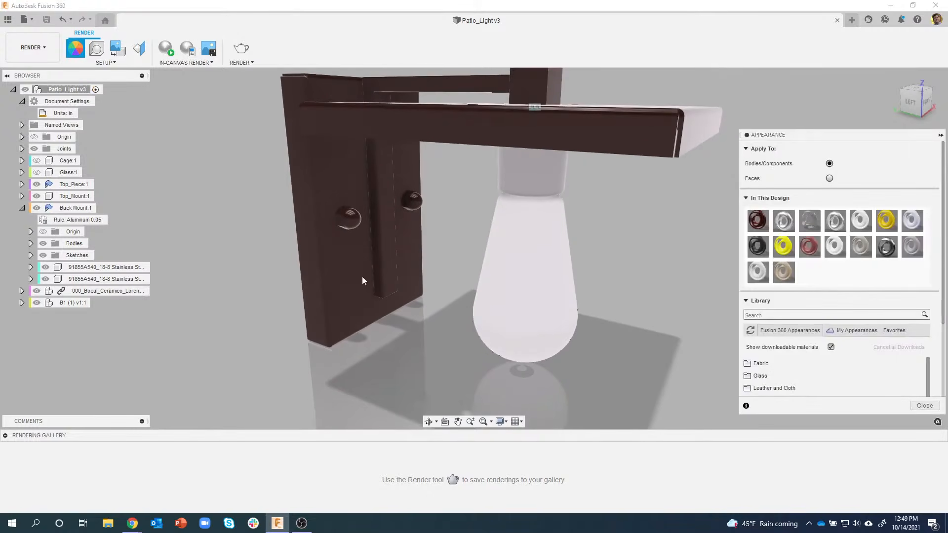
# Expand the B1 (1) bulb down to its parts and toggle the visibility of B14:1 to identify the glass envelope
pyautogui.click(22, 303)
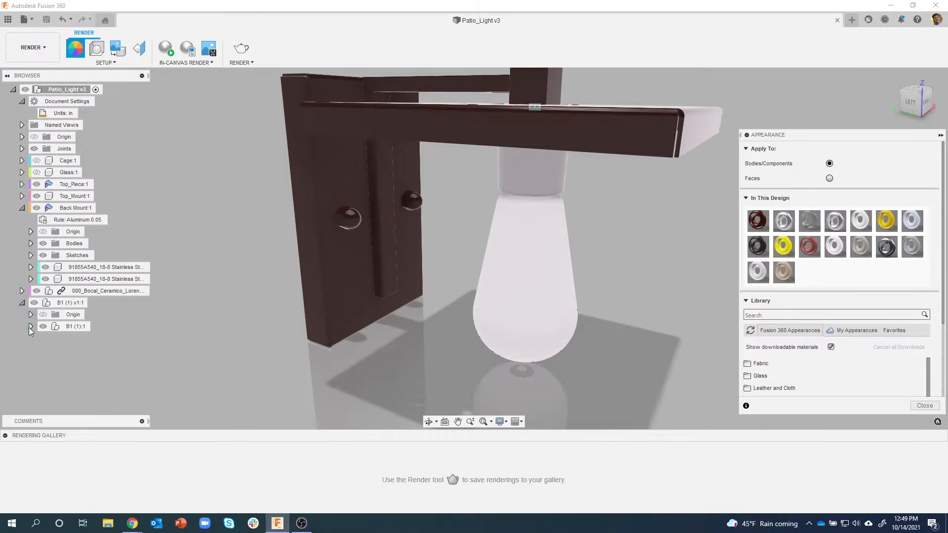
pyautogui.click(30, 326)
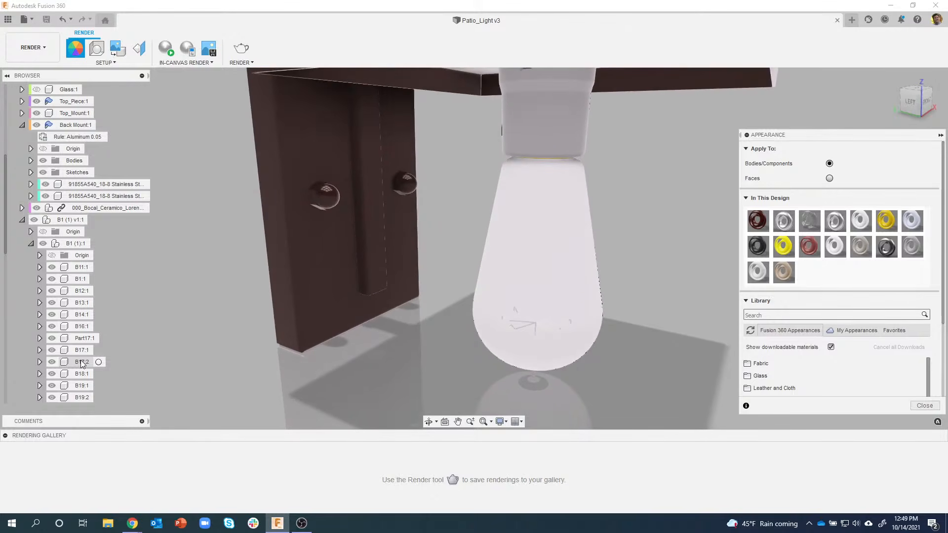
pyautogui.click(82, 316)
pyautogui.click(52, 315)
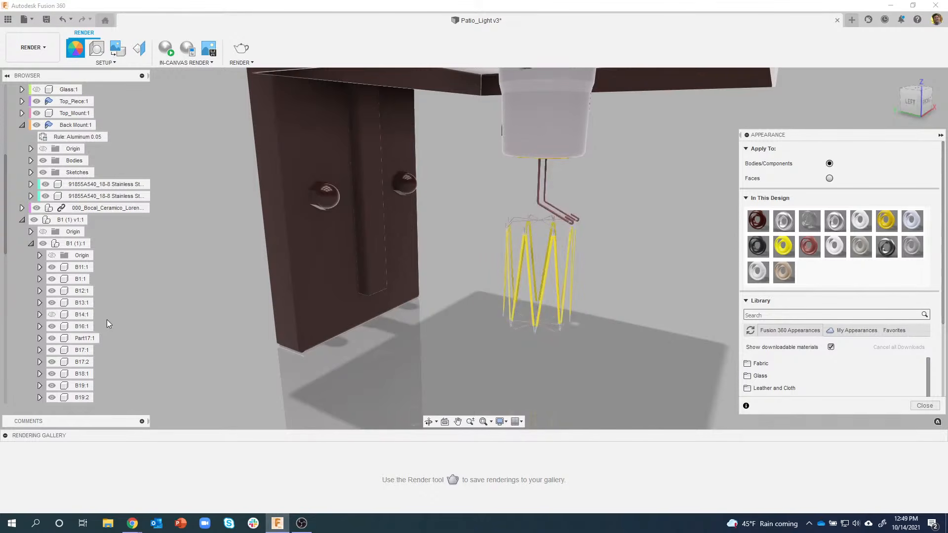
pyautogui.click(78, 314)
pyautogui.click(52, 314)
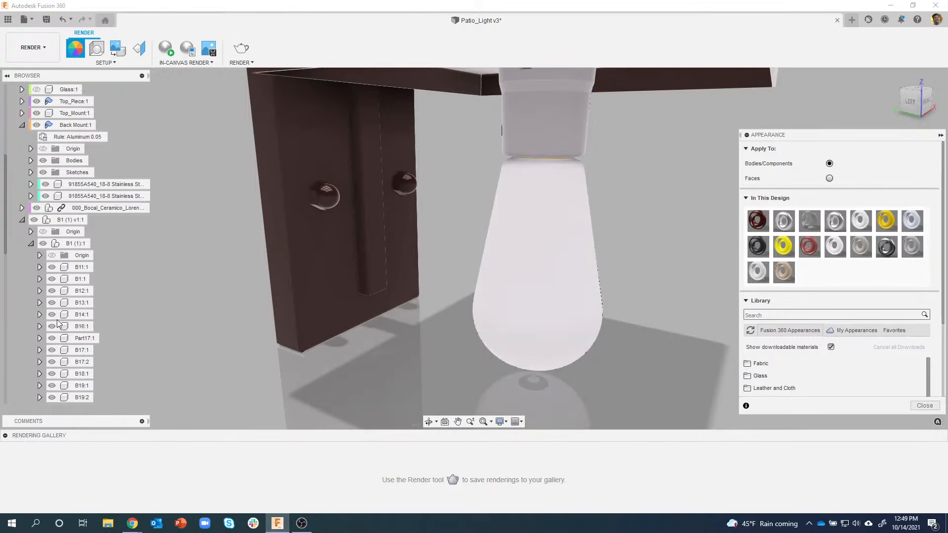
pyautogui.click(52, 314)
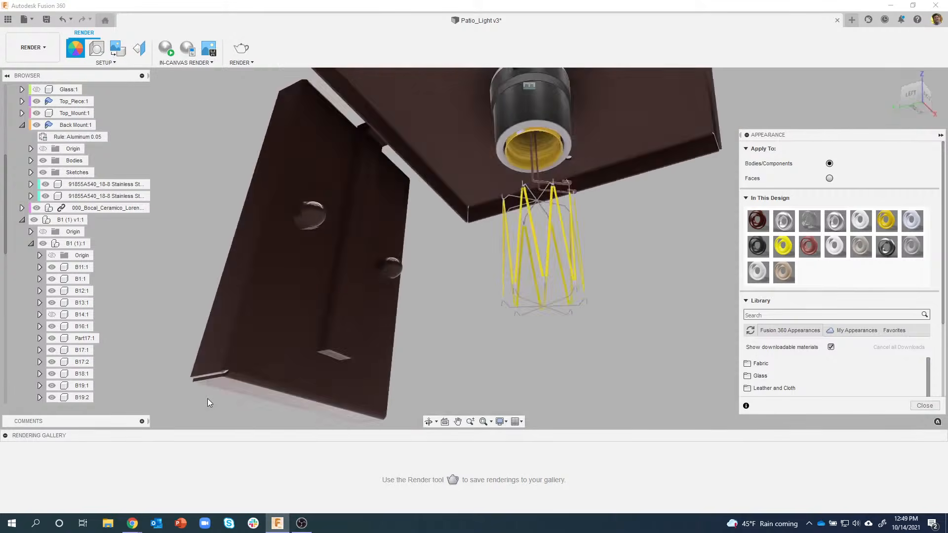
pyautogui.click(52, 315)
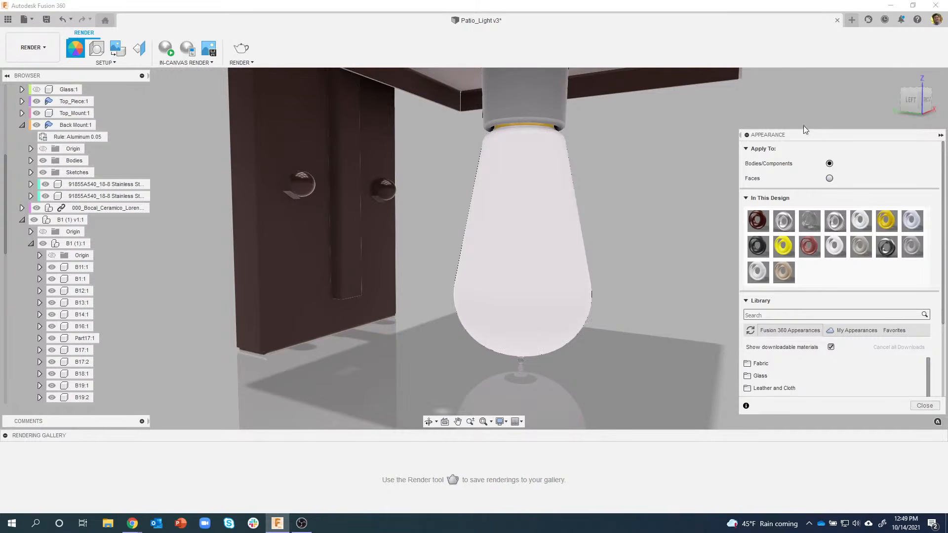
# Apply the Glass (Clear) appearance from the Smooth glass category to bulb component B14:1, removing the appearances applied to its bodies
pyautogui.moveTo(813, 139); pyautogui.dragTo(757, 77)
pyautogui.moveTo(887, 350); pyautogui.dragTo(913, 433)
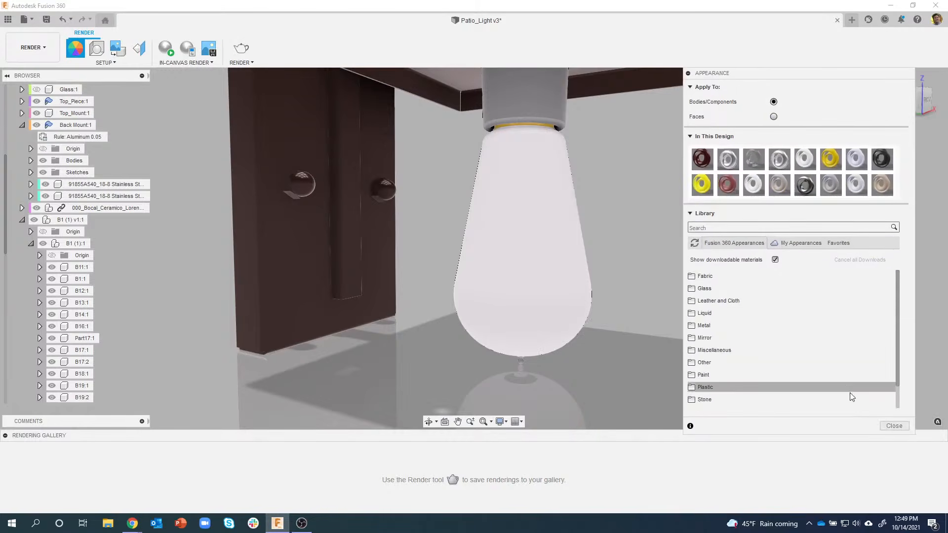
pyautogui.click(729, 288)
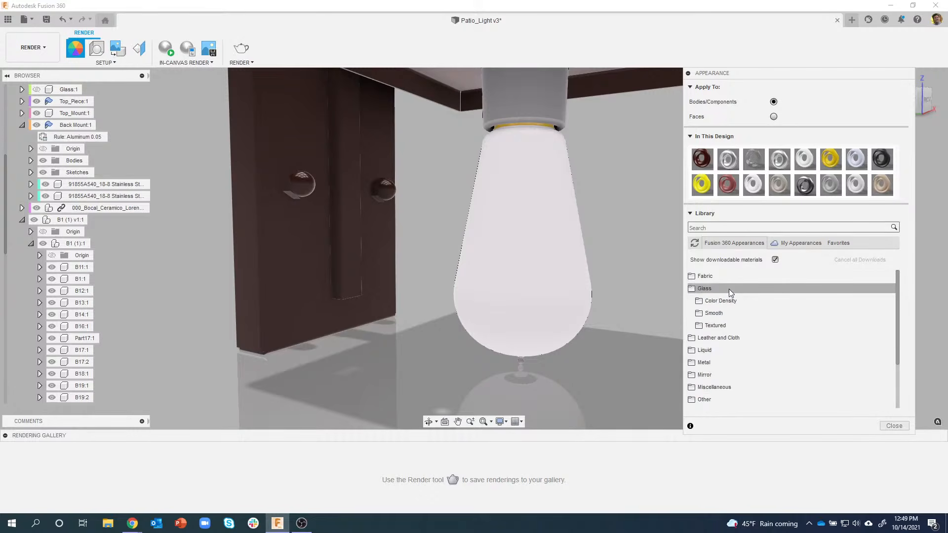
pyautogui.click(731, 312)
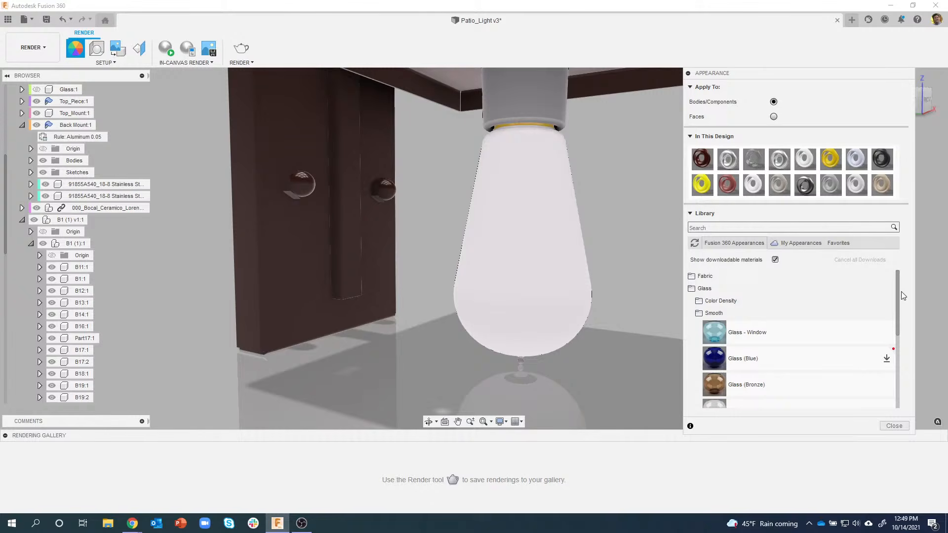
pyautogui.moveTo(899, 300); pyautogui.dragTo(893, 336)
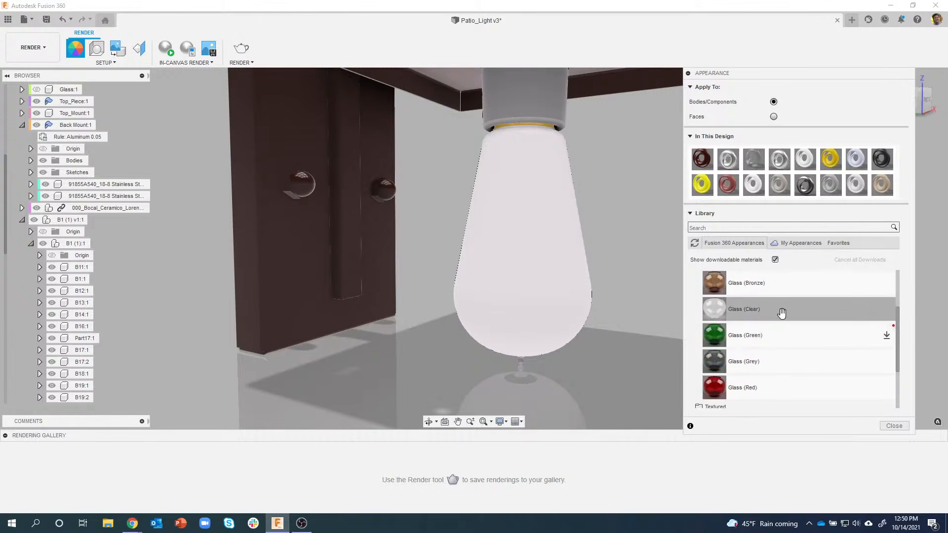
pyautogui.moveTo(781, 313); pyautogui.dragTo(168, 325)
pyautogui.moveTo(89, 313); pyautogui.dragTo(81, 315)
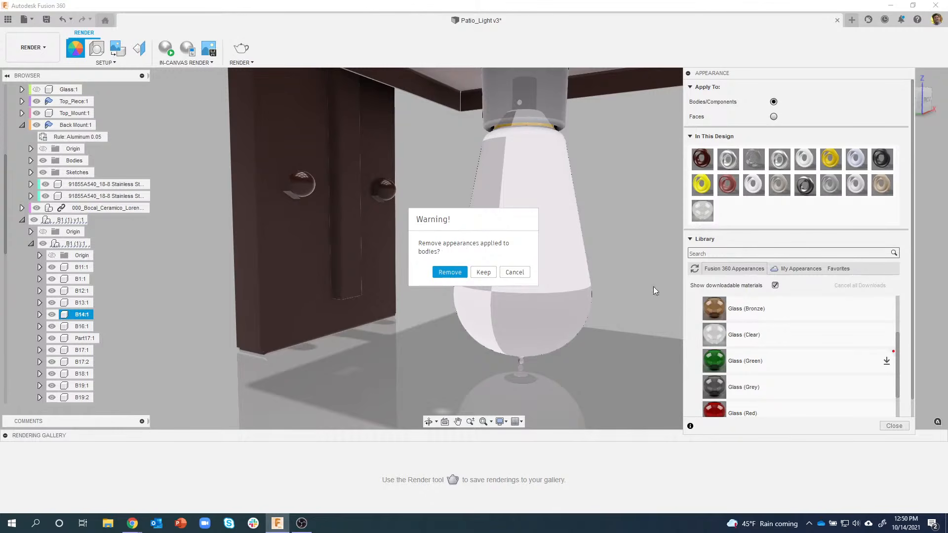
pyautogui.click(449, 272)
pyautogui.click(194, 354)
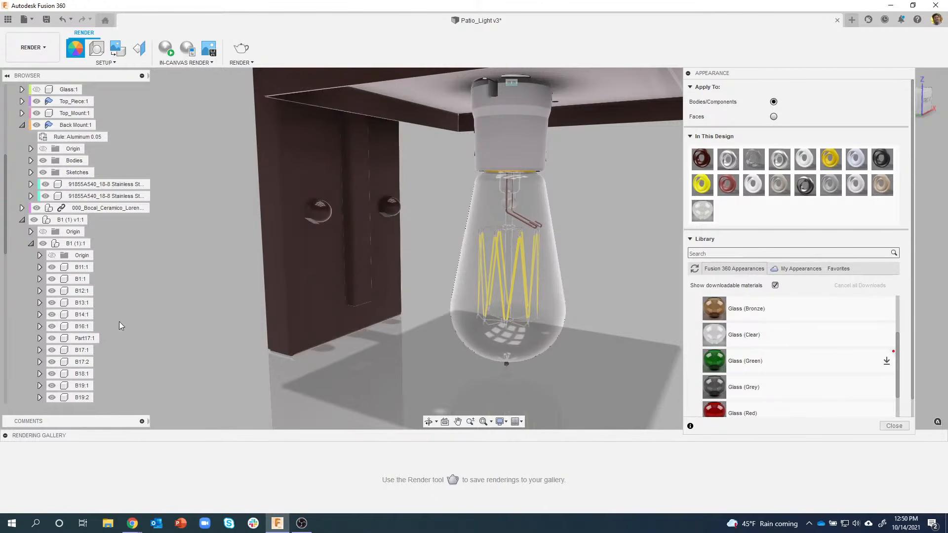
# Hide the B14:1 glass envelope and examine the filament and its support wires up close
pyautogui.click(52, 314)
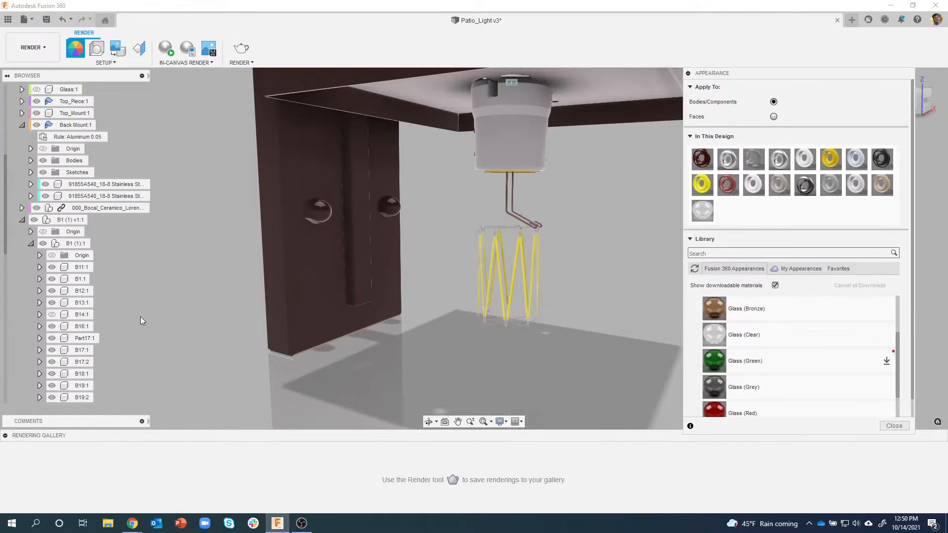
pyautogui.scroll(5, 549, 238)
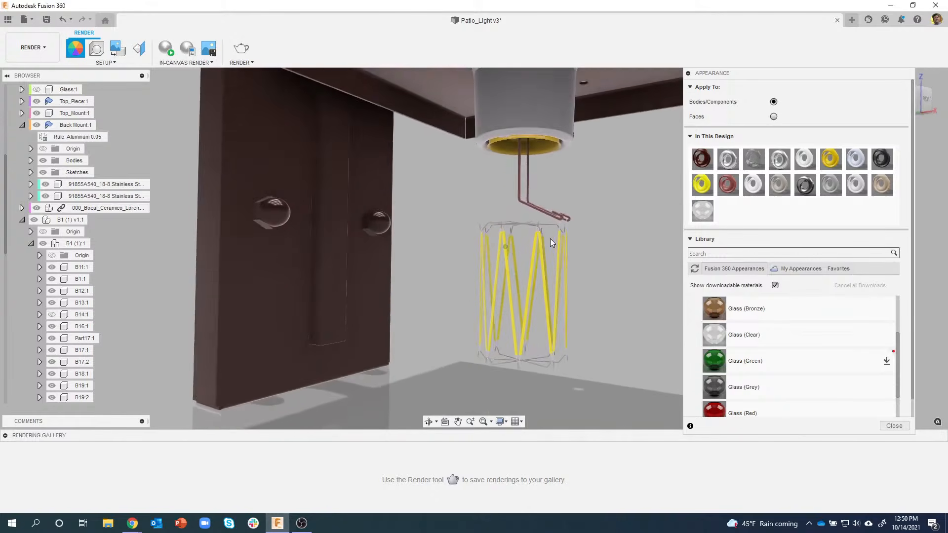
pyautogui.scroll(5, 547, 245)
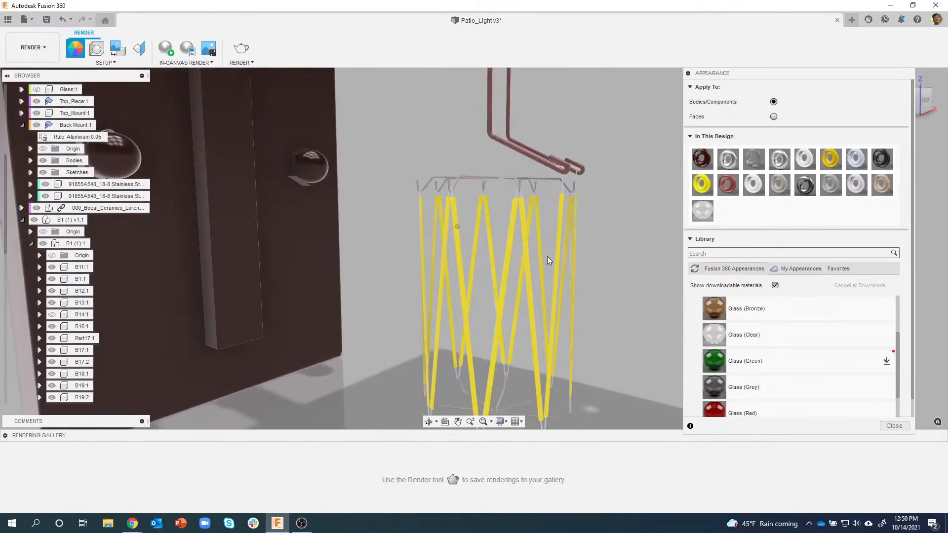
pyautogui.scroll(-3, 514, 251)
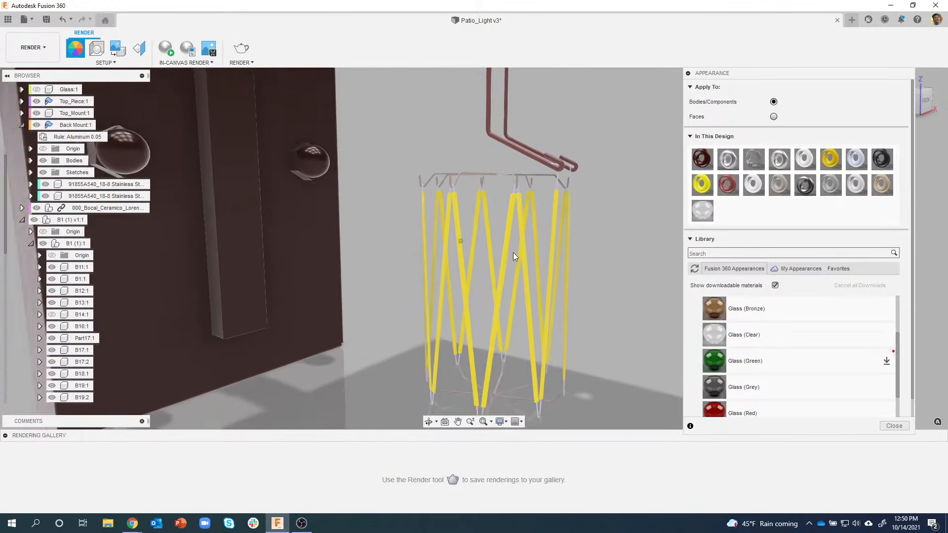
pyautogui.scroll(-1, 511, 252)
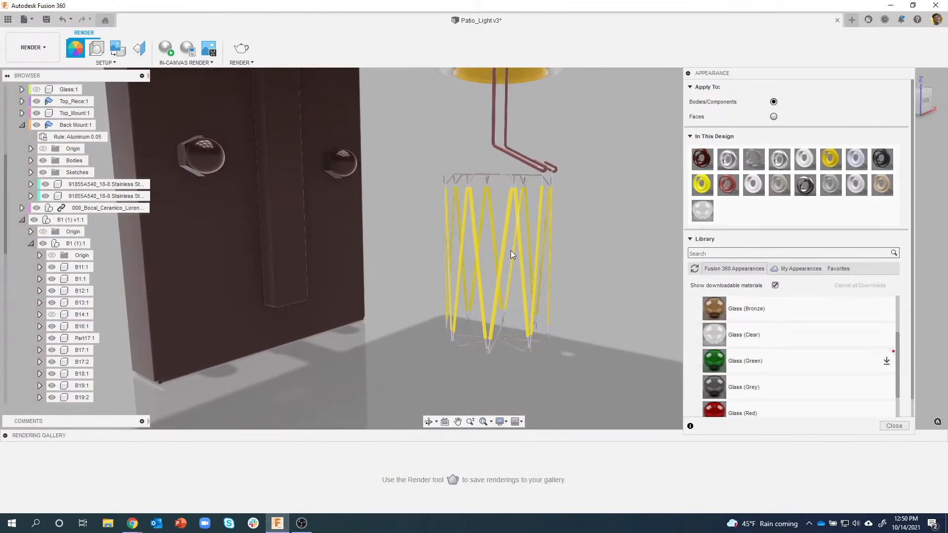
# Leave the glass appearances in the library and expand the Emissive category under Miscellaneous
pyautogui.moveTo(897, 337); pyautogui.dragTo(896, 295)
pyautogui.click(706, 339)
pyautogui.click(704, 314)
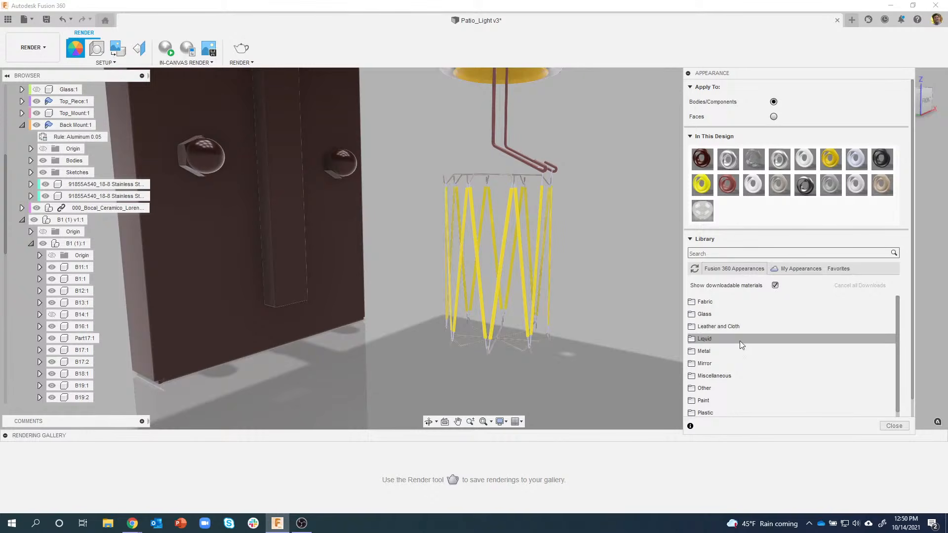
pyautogui.click(722, 374)
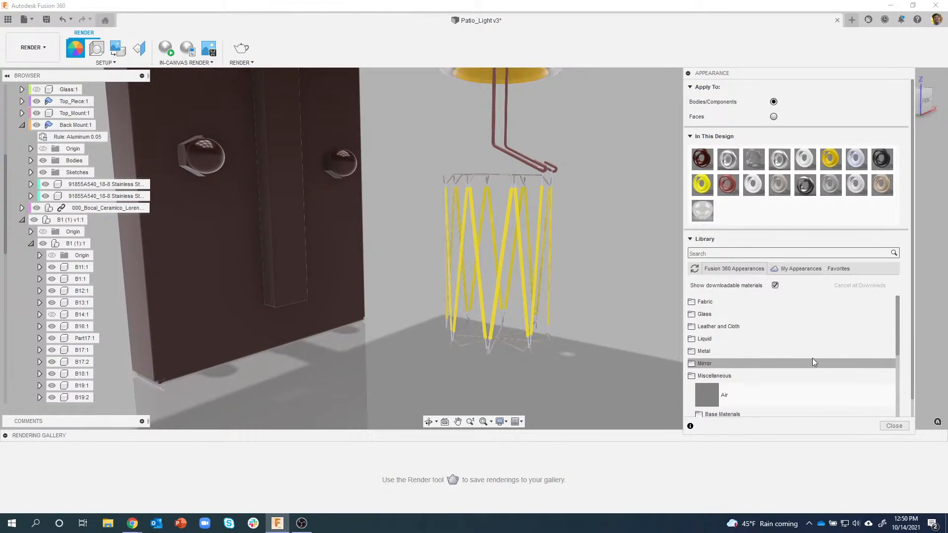
pyautogui.moveTo(898, 315); pyautogui.dragTo(896, 336)
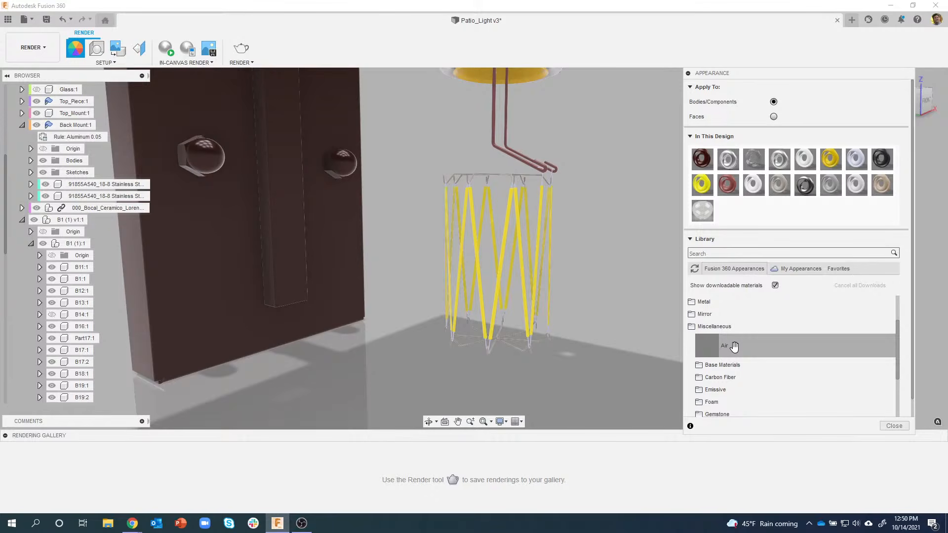
pyautogui.moveTo(733, 347); pyautogui.dragTo(371, 281)
pyautogui.moveTo(709, 341); pyautogui.dragTo(464, 405)
pyautogui.click(733, 389)
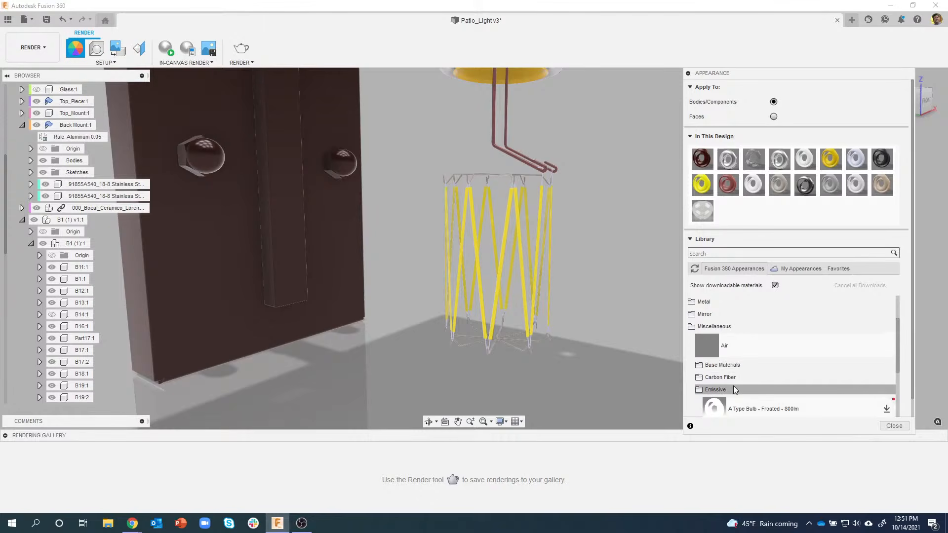
pyautogui.moveTo(896, 328); pyautogui.dragTo(897, 351)
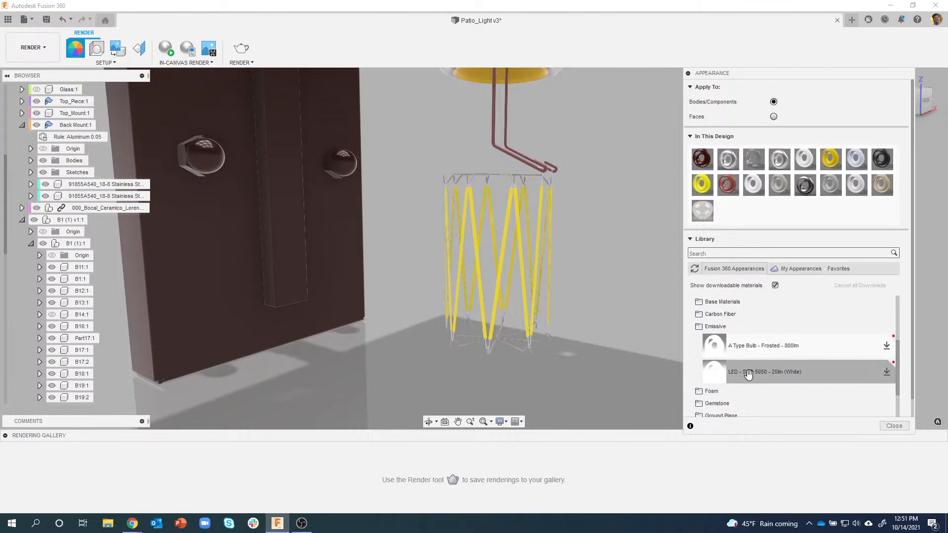
# Download the A Type Bulb - Frosted - 800lm and LED - SMD 5050 - 20lm (White) appearances and apply the A Type Bulb one to individual filament strands
pyautogui.click(887, 345)
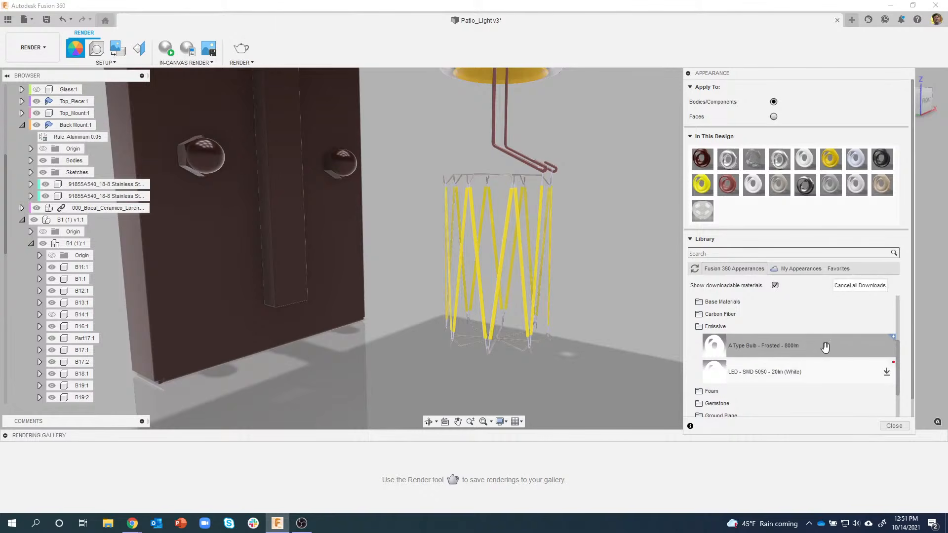
pyautogui.click(886, 372)
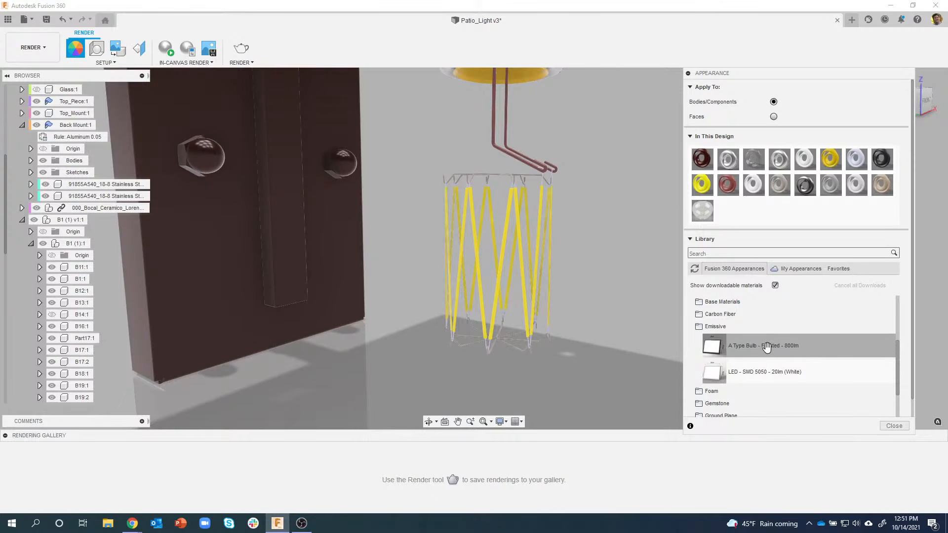
pyautogui.moveTo(763, 347); pyautogui.dragTo(631, 320)
pyautogui.moveTo(502, 293); pyautogui.dragTo(505, 246)
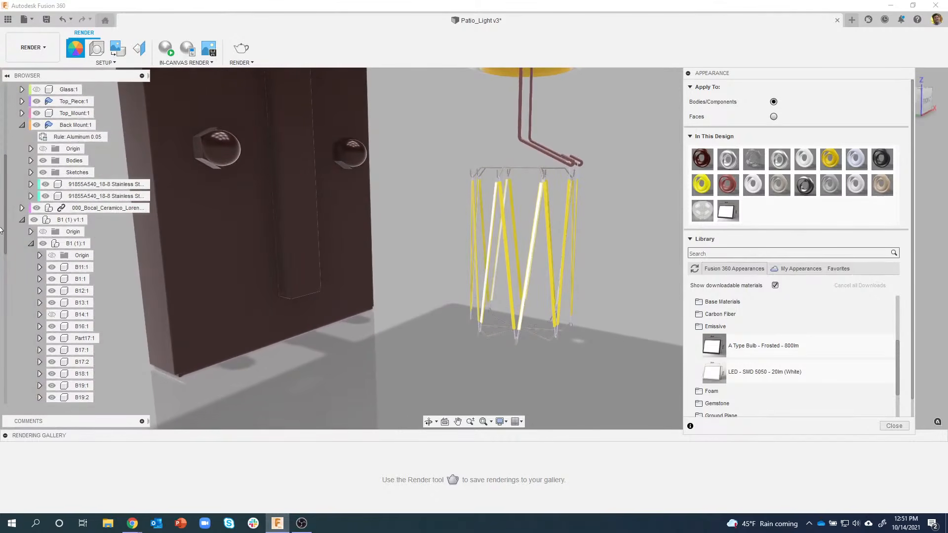
# Apply the A Type Bulb - Frosted - 800lm appearance to components B19:1 through B19:15 and MirrorB19:1, removing the appearances applied to their bodies
pyautogui.scroll(-5, 8, 300)
pyautogui.scroll(-3, 11, 322)
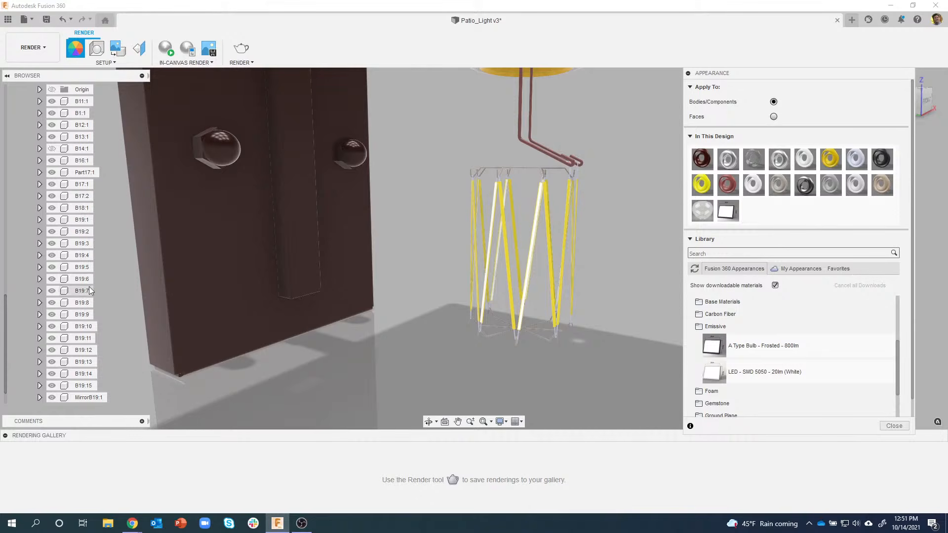
pyautogui.click(85, 225)
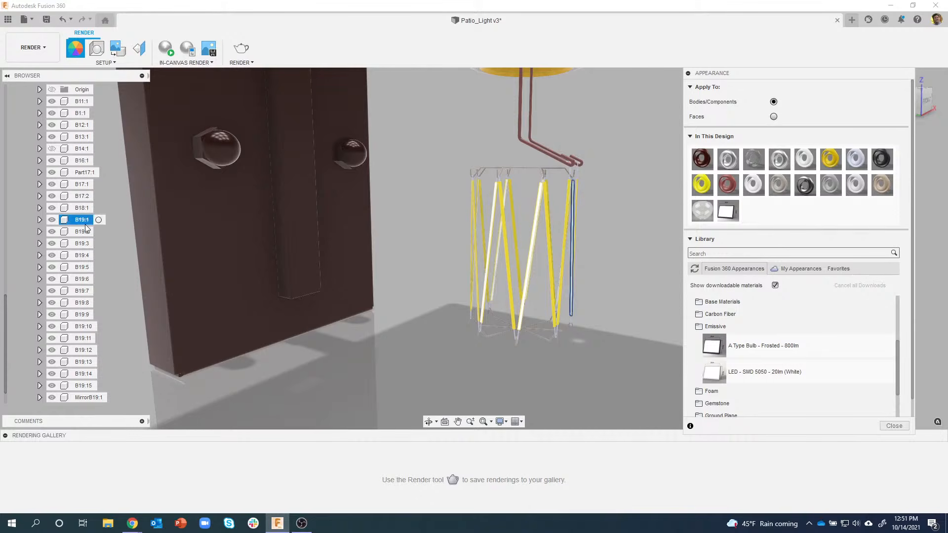
pyautogui.keyDown('ctrl'); pyautogui.click(84, 231); pyautogui.keyUp('ctrl')
pyautogui.keyDown('ctrl'); pyautogui.click(85, 243); pyautogui.keyUp('ctrl')
pyautogui.keyDown('ctrl'); pyautogui.click(82, 255); pyautogui.keyUp('ctrl')
pyautogui.keyDown('ctrl'); pyautogui.click(82, 267); pyautogui.keyUp('ctrl')
pyautogui.keyDown('ctrl'); pyautogui.click(82, 279); pyautogui.keyUp('ctrl')
pyautogui.keyDown('ctrl'); pyautogui.click(82, 303); pyautogui.keyUp('ctrl')
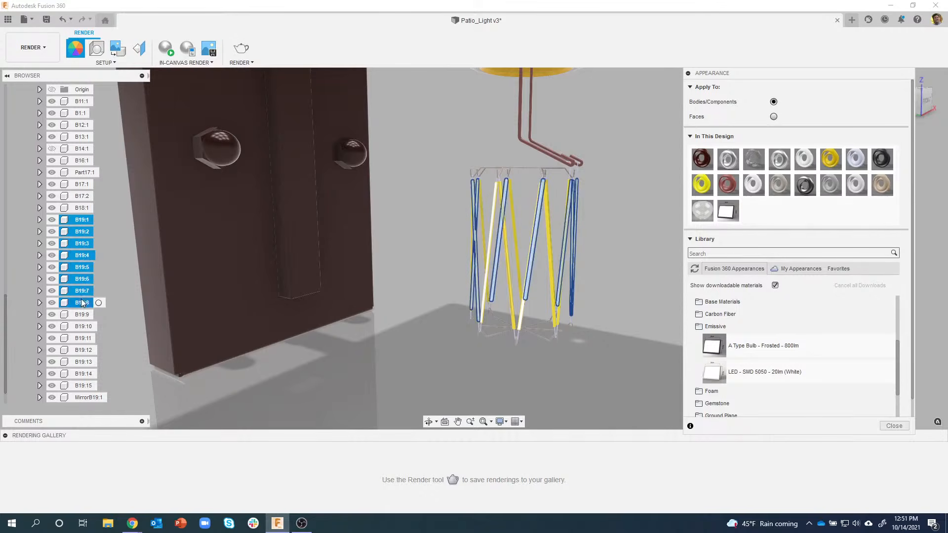
pyautogui.keyDown('ctrl'); pyautogui.click(81, 315); pyautogui.keyUp('ctrl')
pyautogui.keyDown('ctrl'); pyautogui.click(83, 326); pyautogui.keyUp('ctrl')
pyautogui.keyDown('ctrl'); pyautogui.click(82, 338); pyautogui.keyUp('ctrl')
pyautogui.keyDown('ctrl'); pyautogui.click(84, 350); pyautogui.keyUp('ctrl')
pyautogui.keyDown('ctrl'); pyautogui.click(82, 362); pyautogui.keyUp('ctrl')
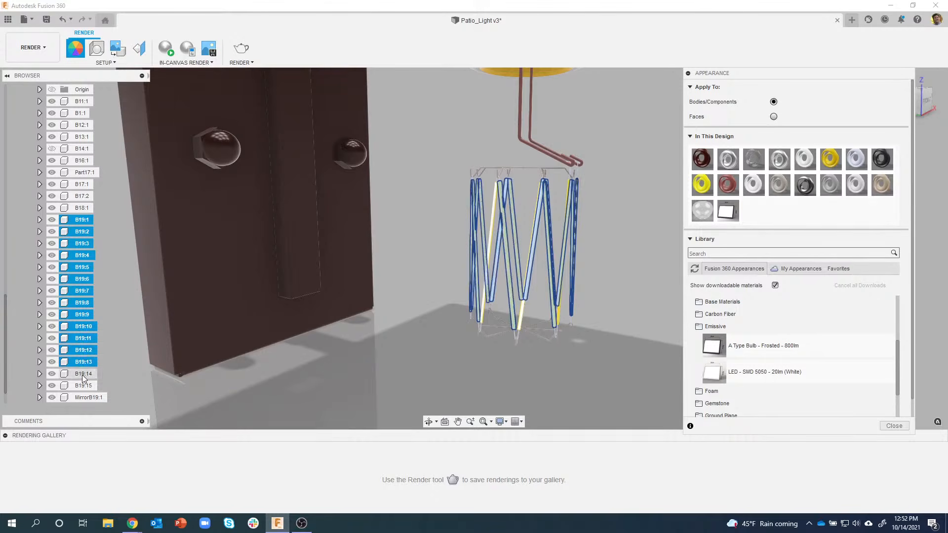
pyautogui.keyDown('ctrl'); pyautogui.click(83, 373); pyautogui.keyUp('ctrl')
pyautogui.keyDown('ctrl'); pyautogui.click(83, 386); pyautogui.keyUp('ctrl')
pyautogui.keyDown('ctrl'); pyautogui.click(89, 398); pyautogui.keyUp('ctrl')
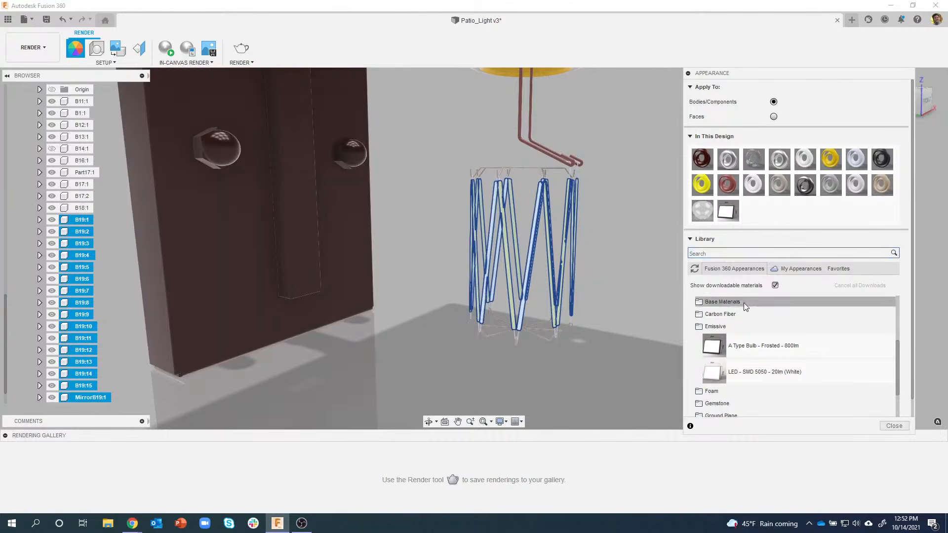
pyautogui.moveTo(728, 212); pyautogui.dragTo(83, 223)
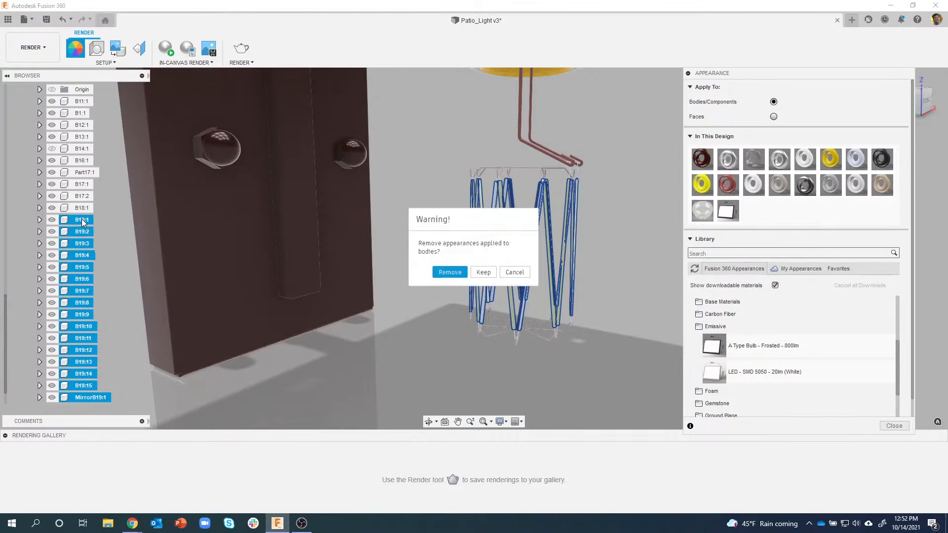
pyautogui.click(452, 277)
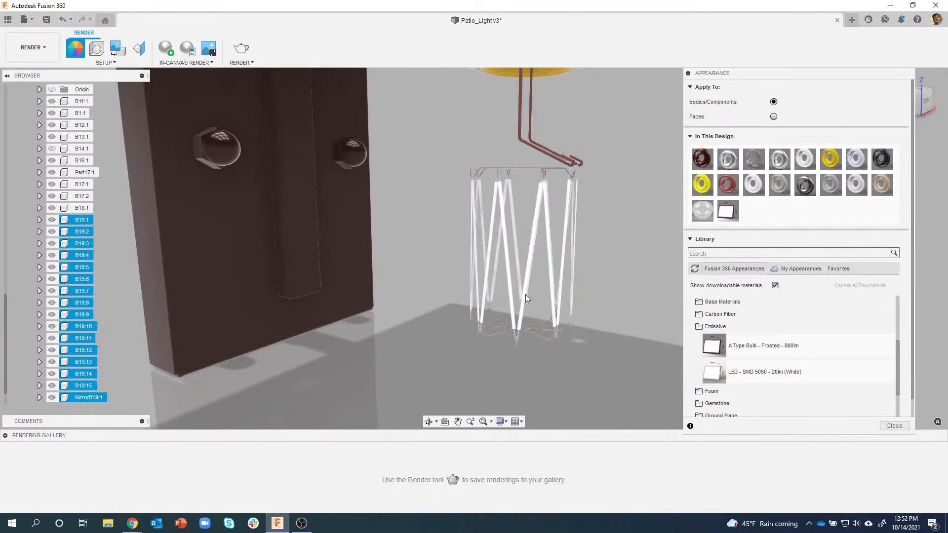
# Close the Appearance settings and start an in-canvas render with the whole filament in view below the socket
pyautogui.keyDown('shift'); pyautogui.moveTo(652, 203); pyautogui.dragTo(643, 178, button='middle'); pyautogui.keyUp('shift')
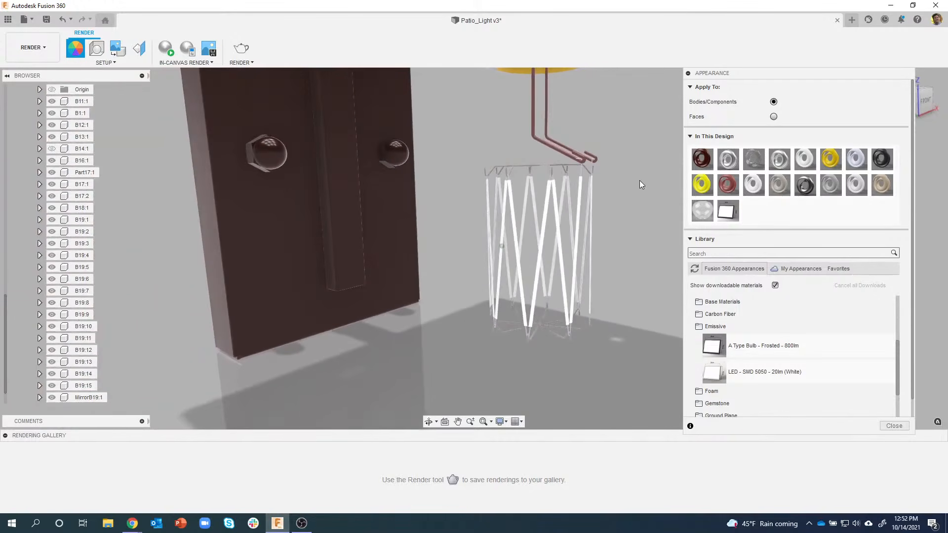
pyautogui.scroll(5, 532, 207)
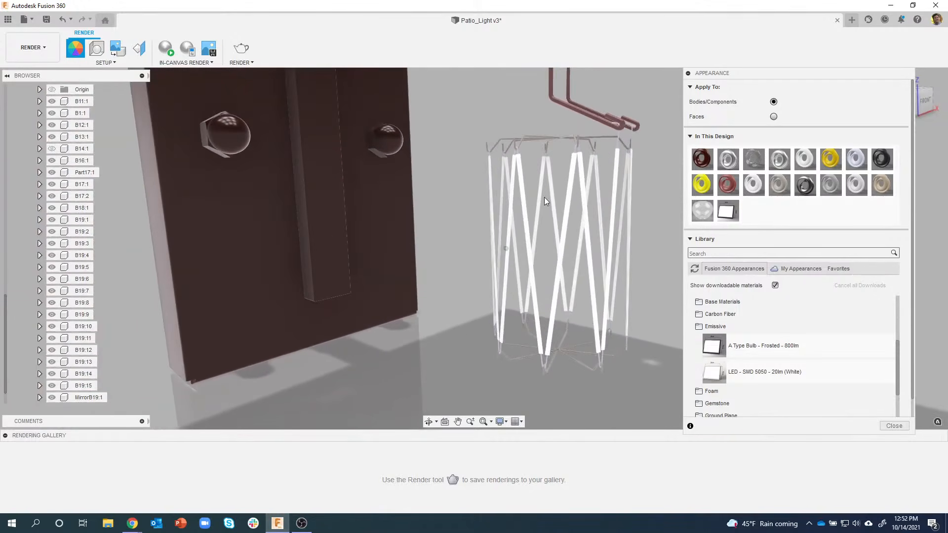
pyautogui.scroll(8, 570, 168)
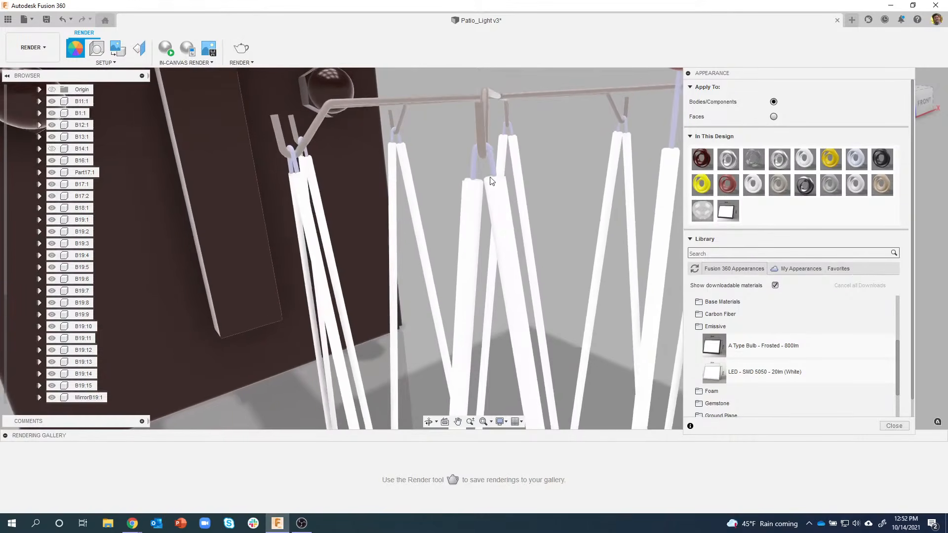
pyautogui.scroll(-5, 473, 173)
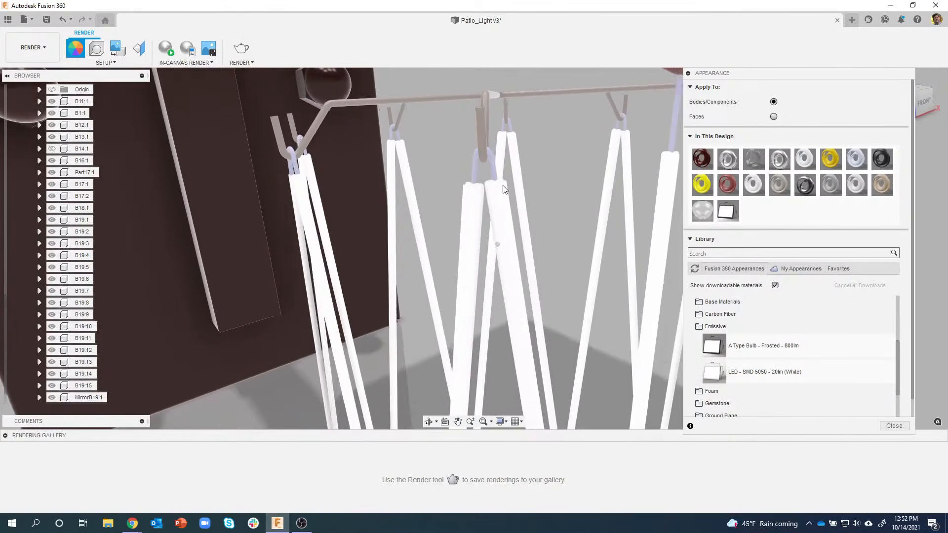
pyautogui.scroll(-5, 513, 178)
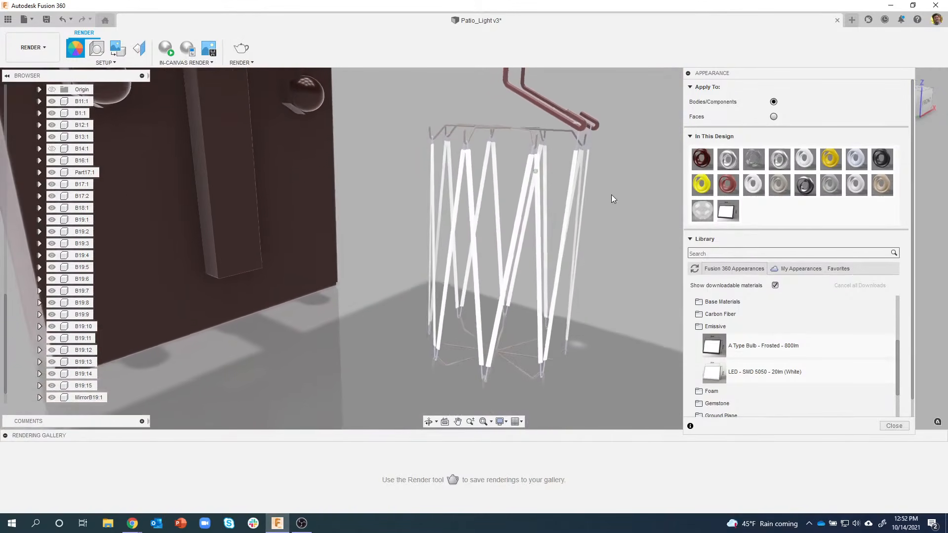
pyautogui.scroll(-2, 471, 217)
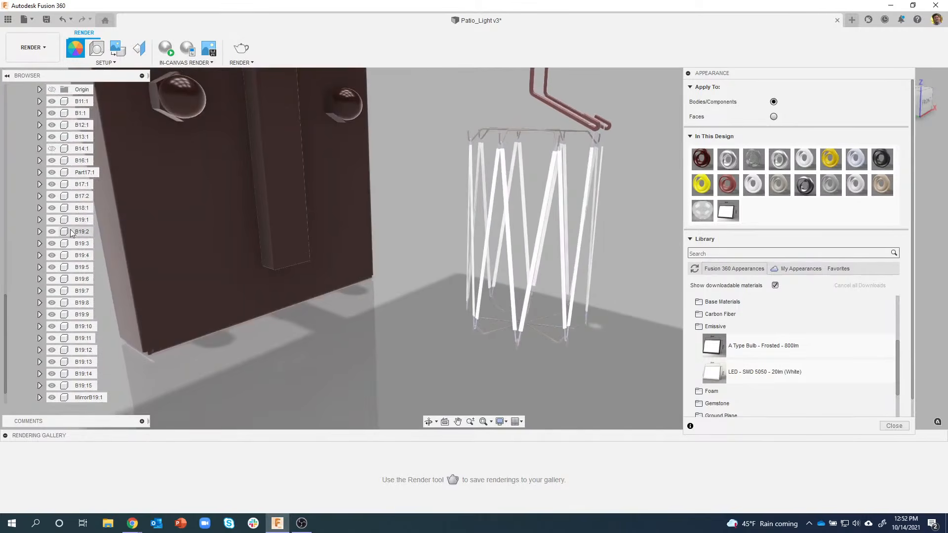
pyautogui.keyDown('shift'); pyautogui.moveTo(444, 249); pyautogui.dragTo(646, 203, button='middle'); pyautogui.keyUp('shift')
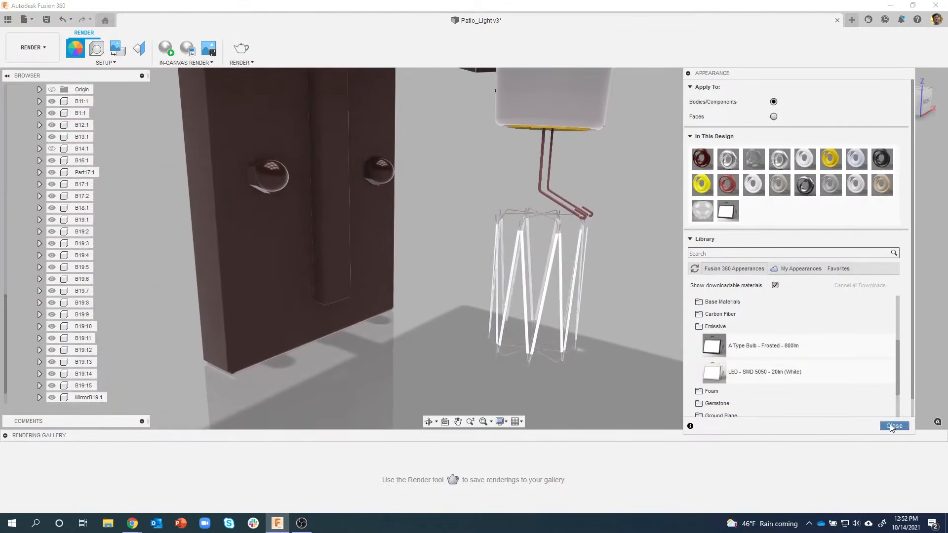
pyautogui.click(893, 425)
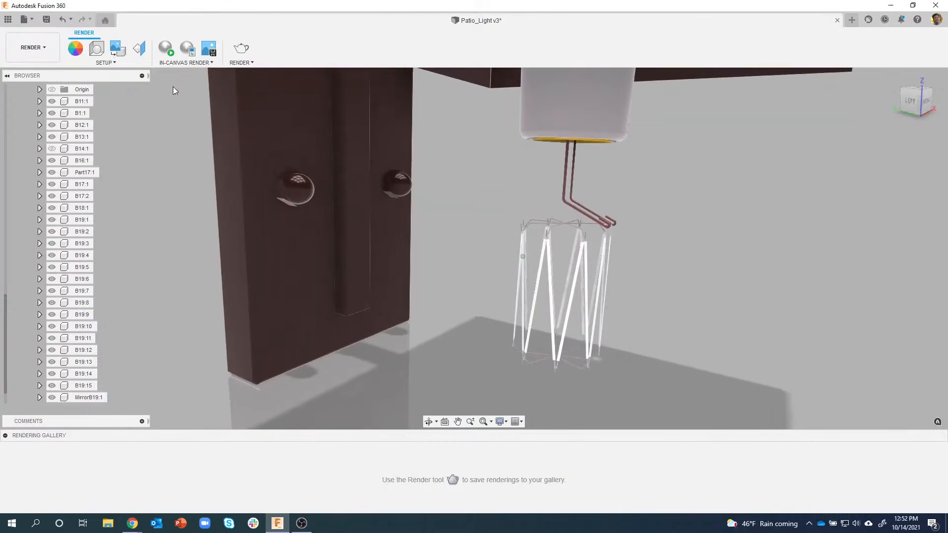
pyautogui.click(171, 51)
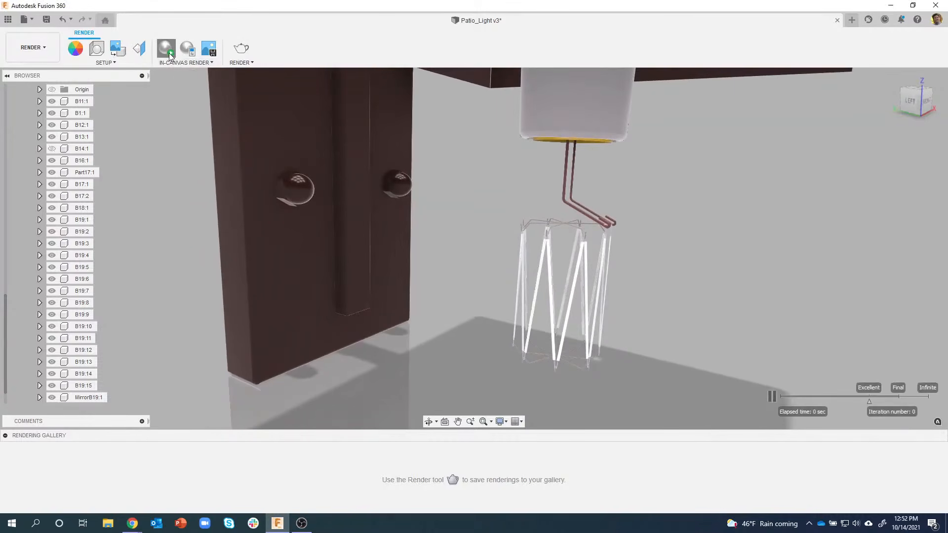
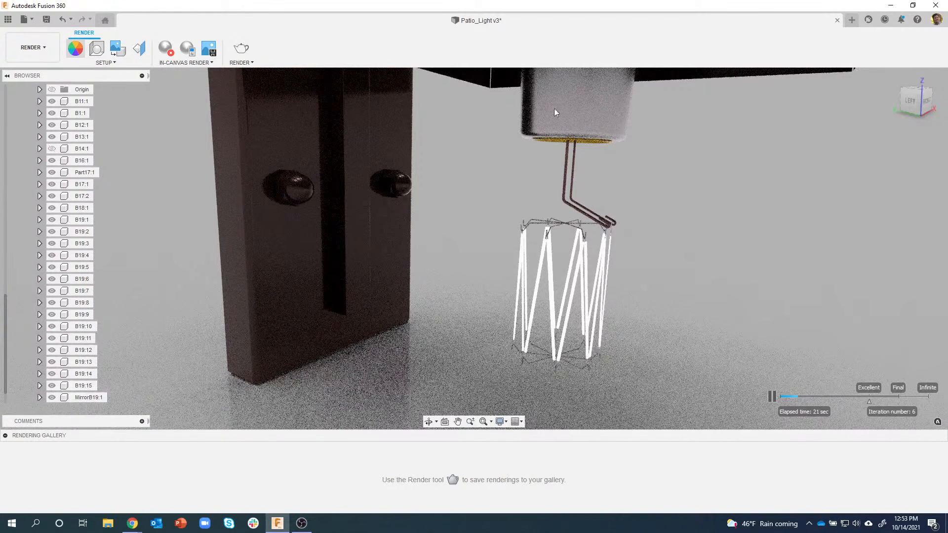
# Edit the A Type Bulb - Frosted - 800lm appearance in the design and set its luminance to 30000 cd/m^2
pyautogui.press('a')
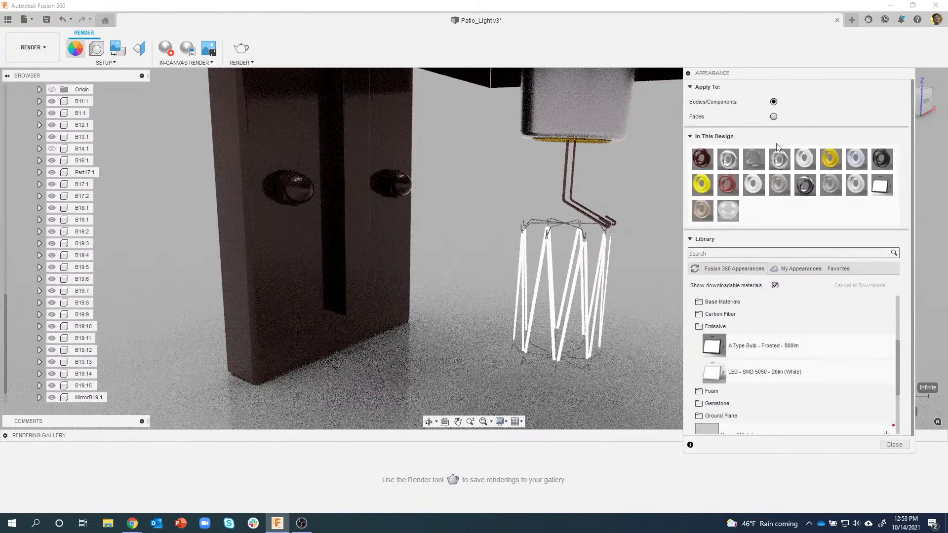
pyautogui.rightClick(881, 185)
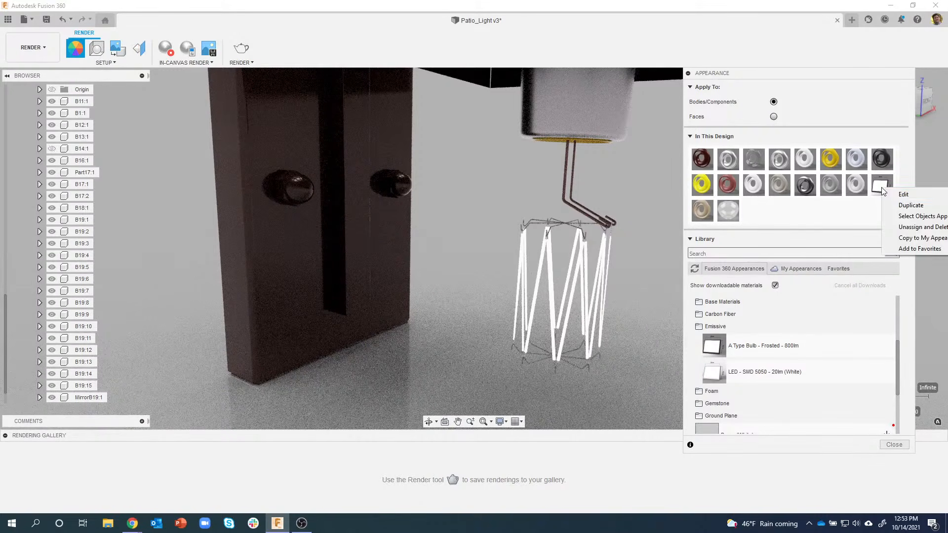
pyautogui.click(902, 195)
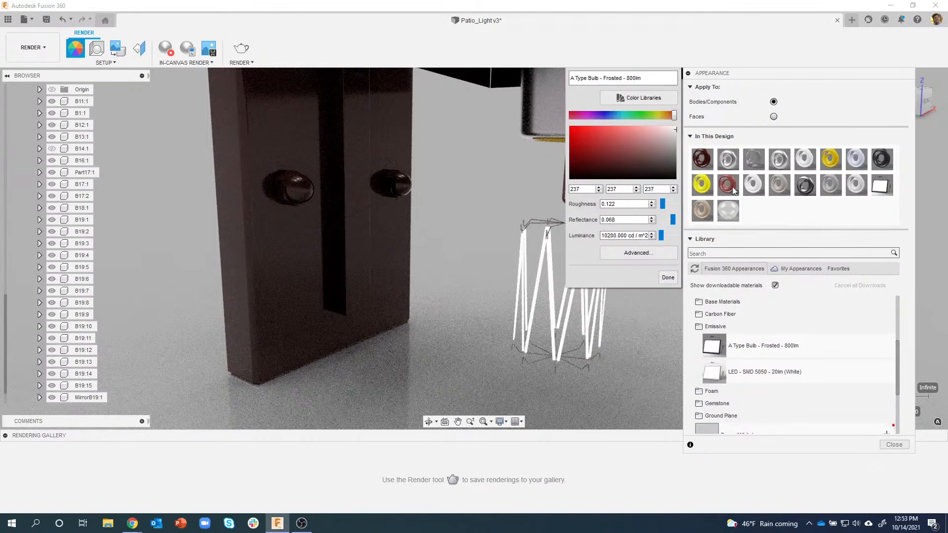
pyautogui.click(608, 236)
pyautogui.doubleClick(604, 236)
pyautogui.write('30000')
pyautogui.press('Return')
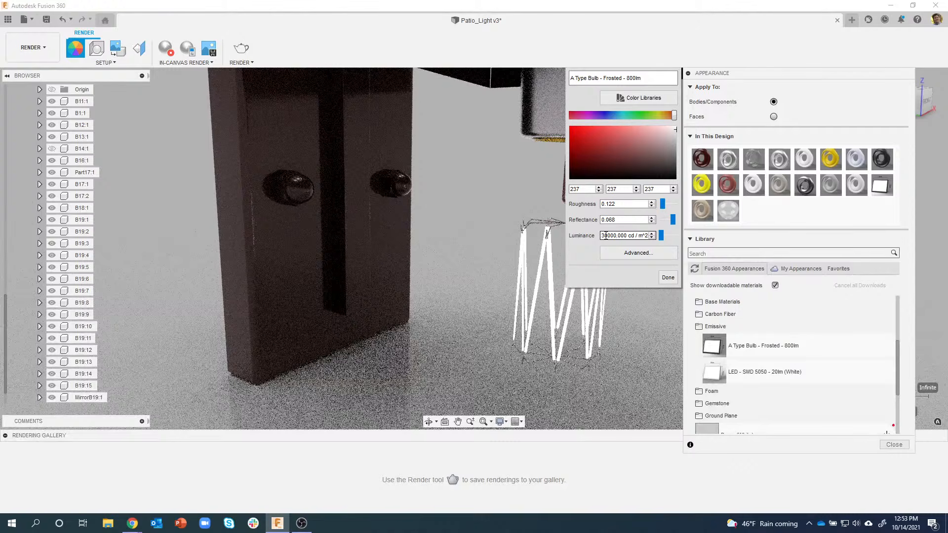
# Raise the emissive bulb appearance's luminance to 70000 cd/m^2 and close the Appearance settings
pyautogui.moveTo(605, 235); pyautogui.dragTo(601, 236)
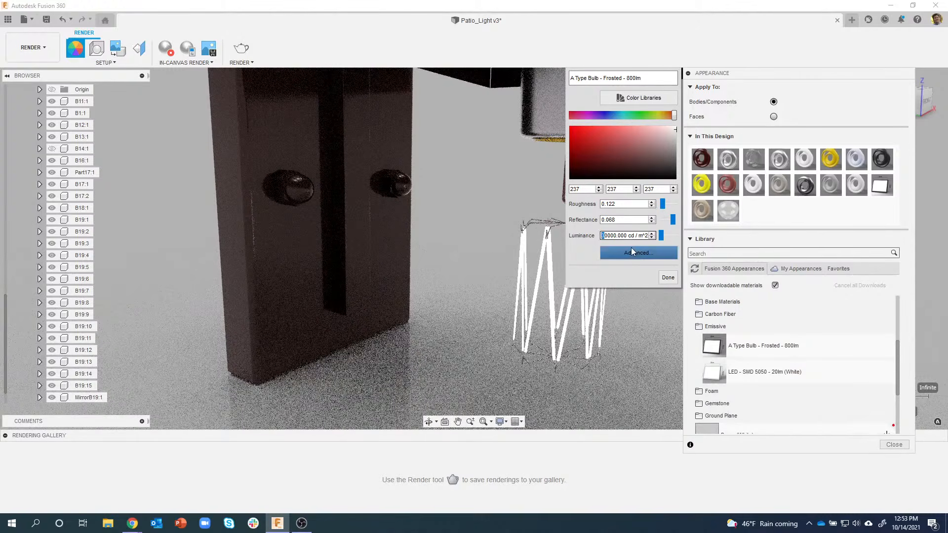
pyautogui.write('7')
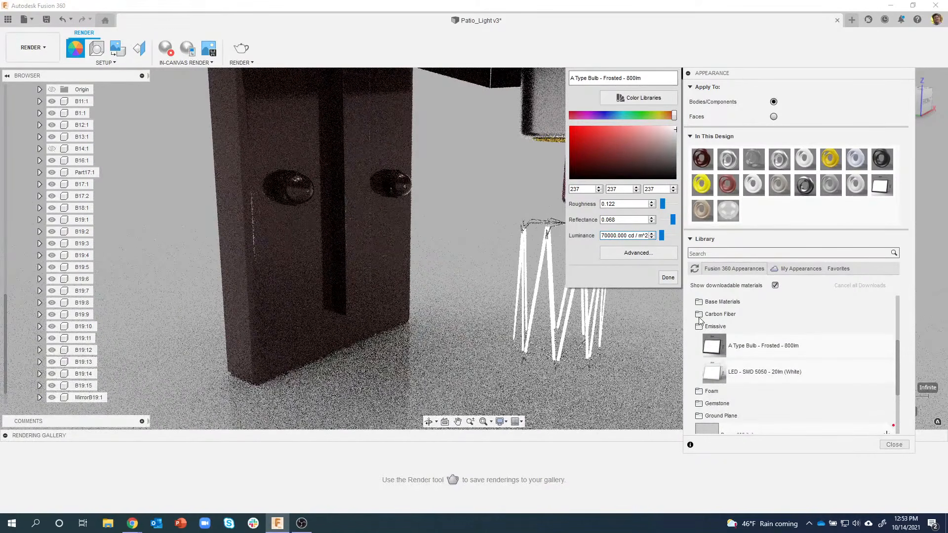
pyautogui.click(669, 278)
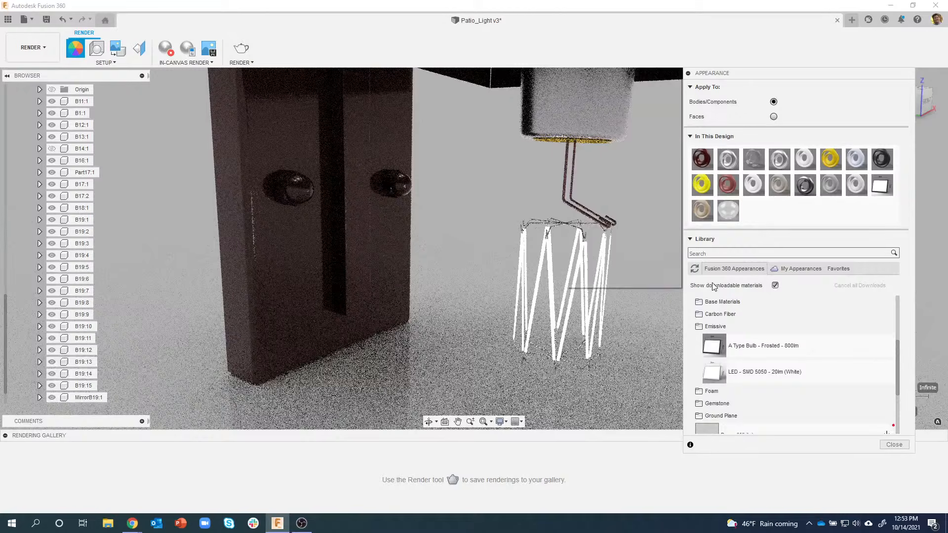
pyautogui.click(891, 444)
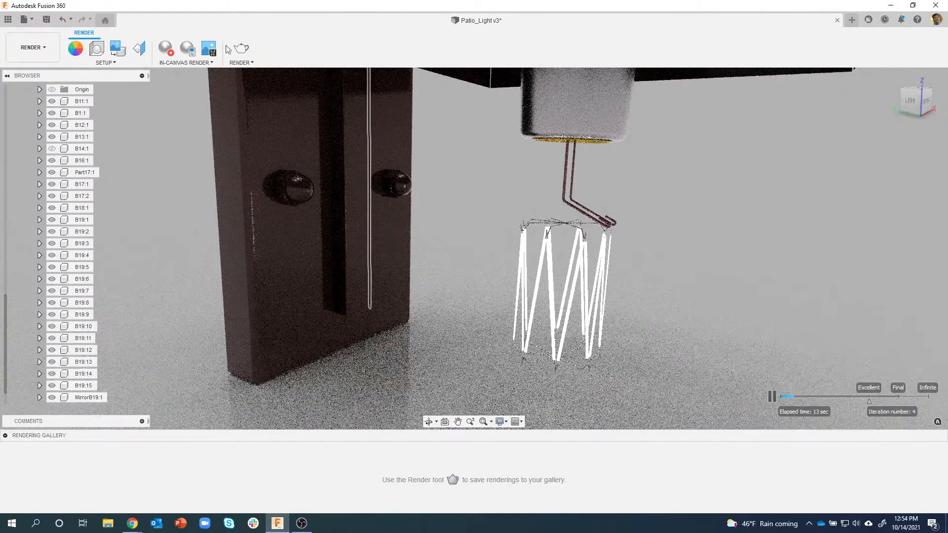
# Lower the resolution limit in the in-canvas render settings to its minimum
pyautogui.click(185, 51)
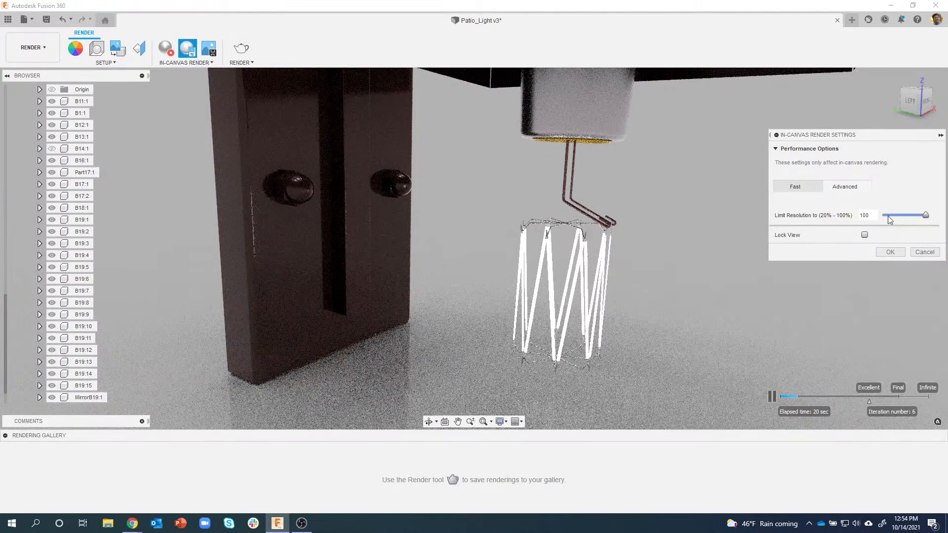
pyautogui.moveTo(925, 216); pyautogui.dragTo(882, 216)
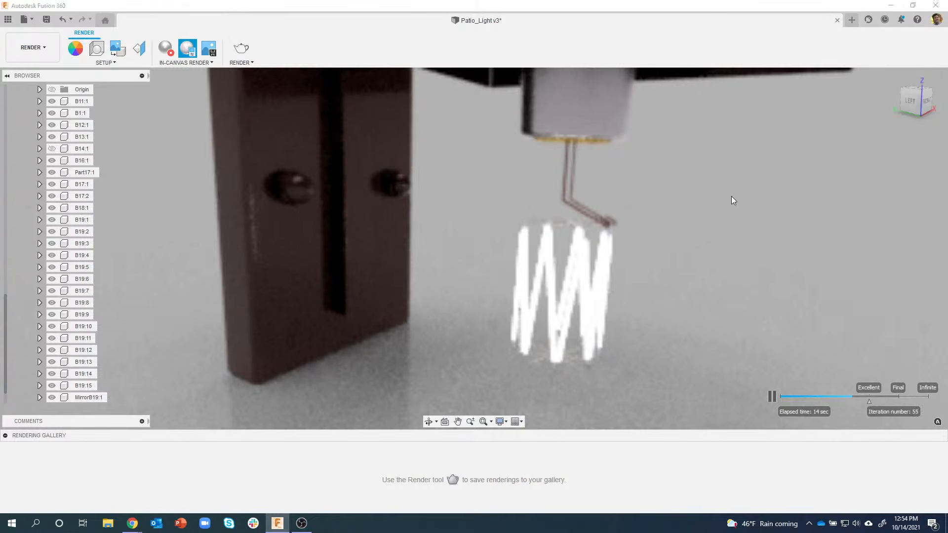
# Edit the A Type Bulb - Frosted - 800lm appearance in the design and set its luminance to 100000 cd/m^2
pyautogui.press('a')
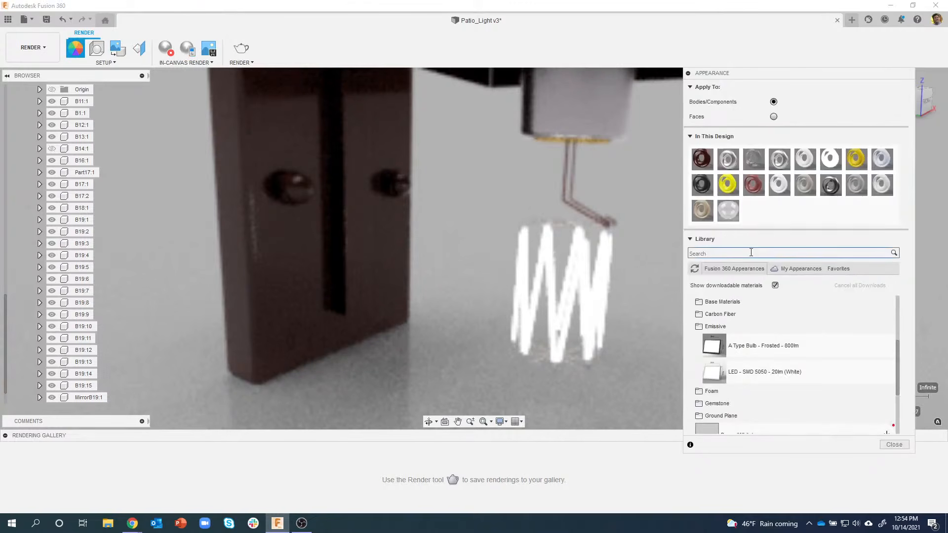
pyautogui.rightClick(831, 159)
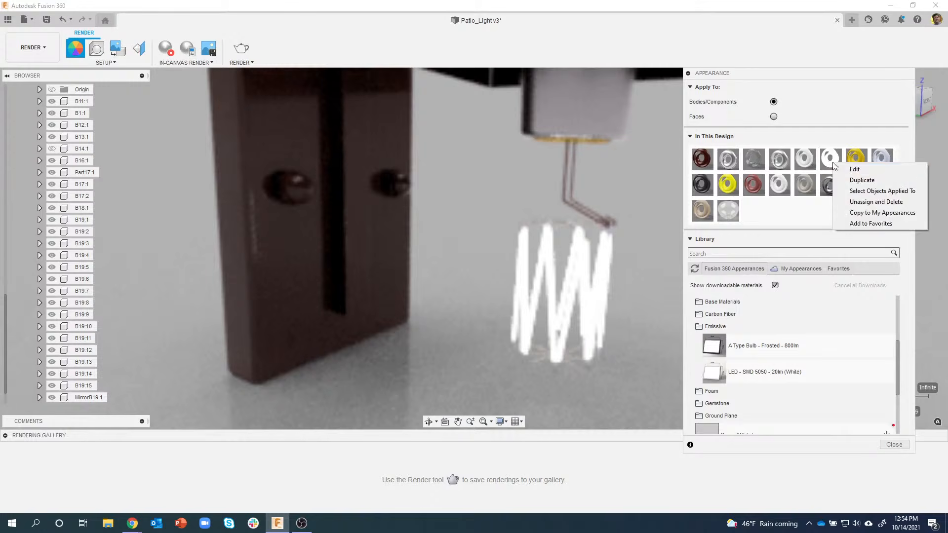
pyautogui.click(851, 170)
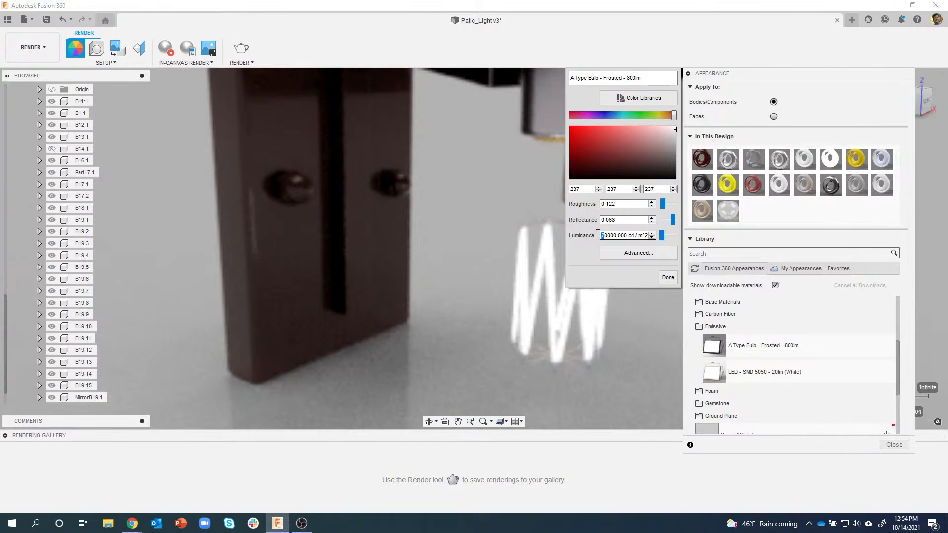
pyautogui.write('10')
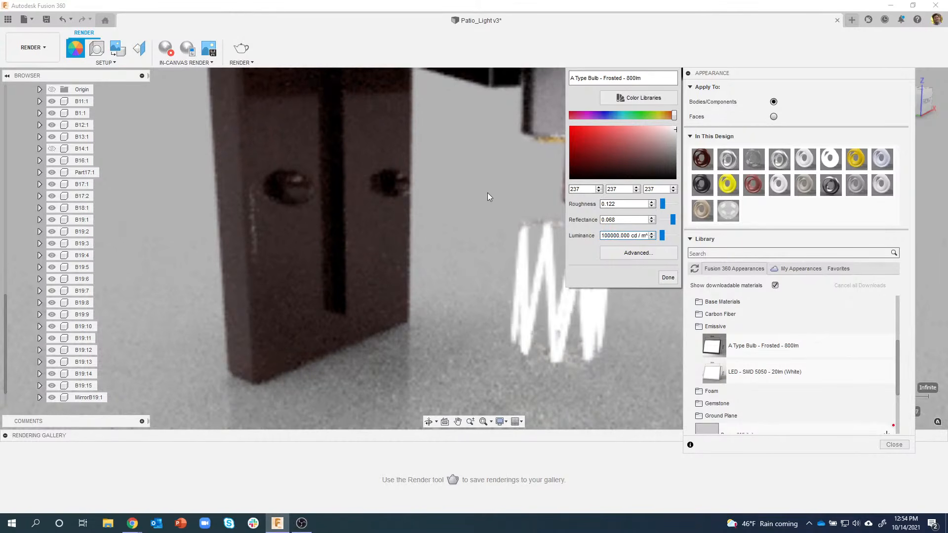
pyautogui.scroll(-1, 417, 255)
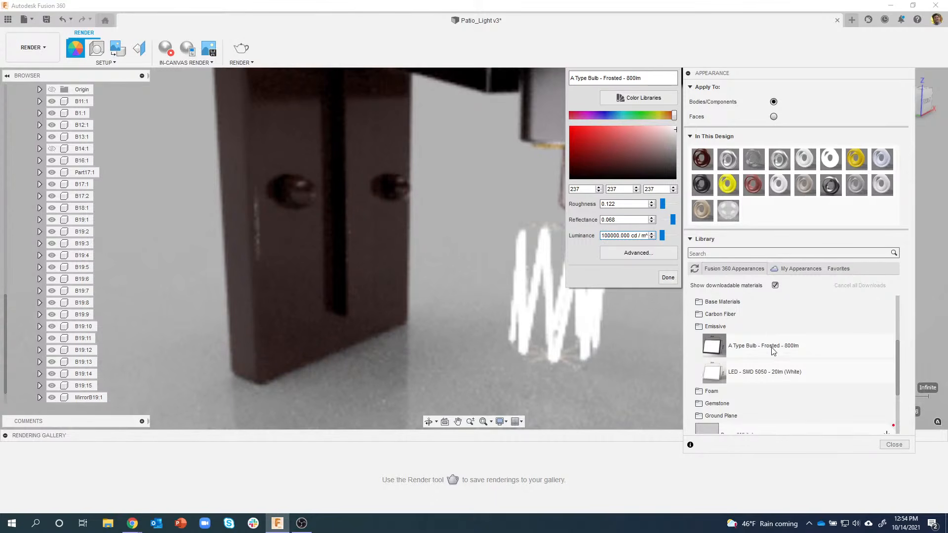
# Apply the LED - SMD 5050 - 20lm (White) appearance to filament components B19:1 through MirrorB19:1
pyautogui.click(768, 378)
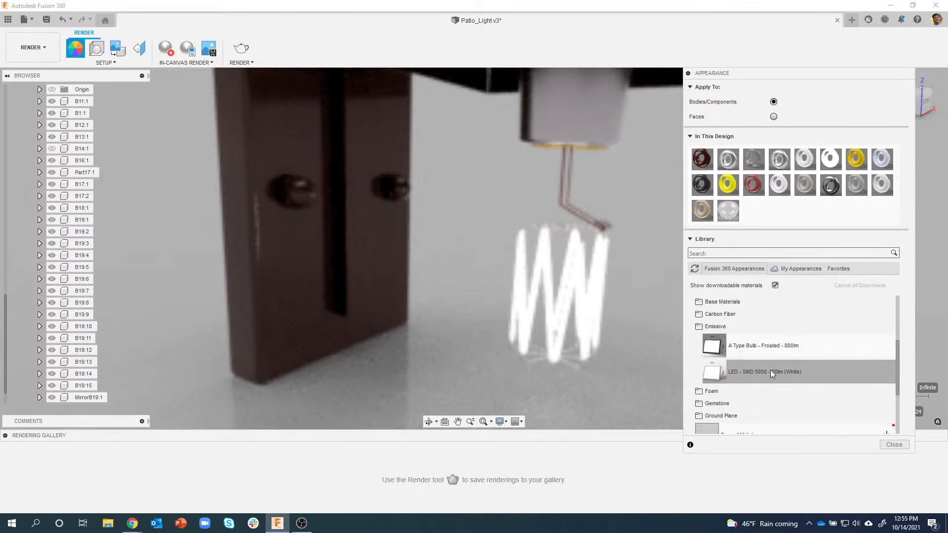
pyautogui.moveTo(770, 369); pyautogui.dragTo(756, 367)
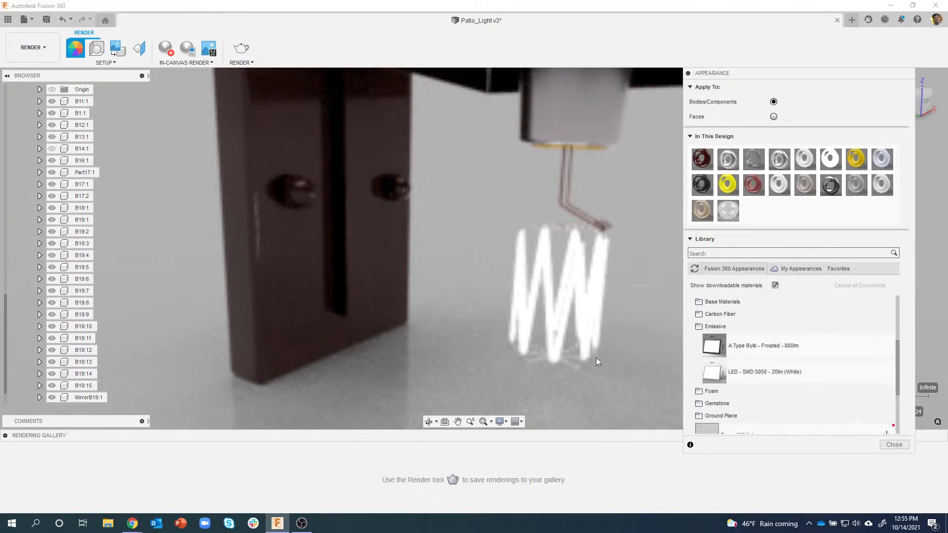
pyautogui.click(74, 220)
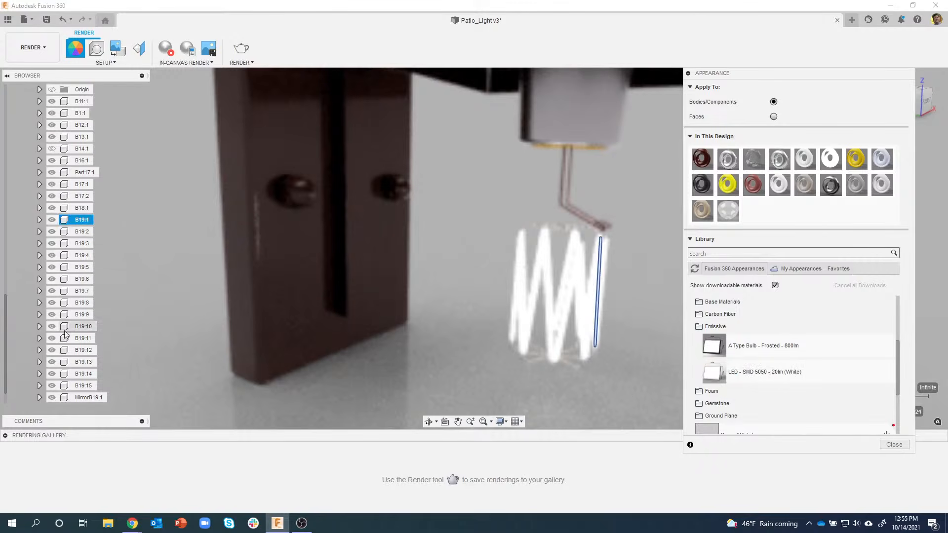
pyautogui.keyDown('shift'); pyautogui.click(79, 398); pyautogui.keyUp('shift')
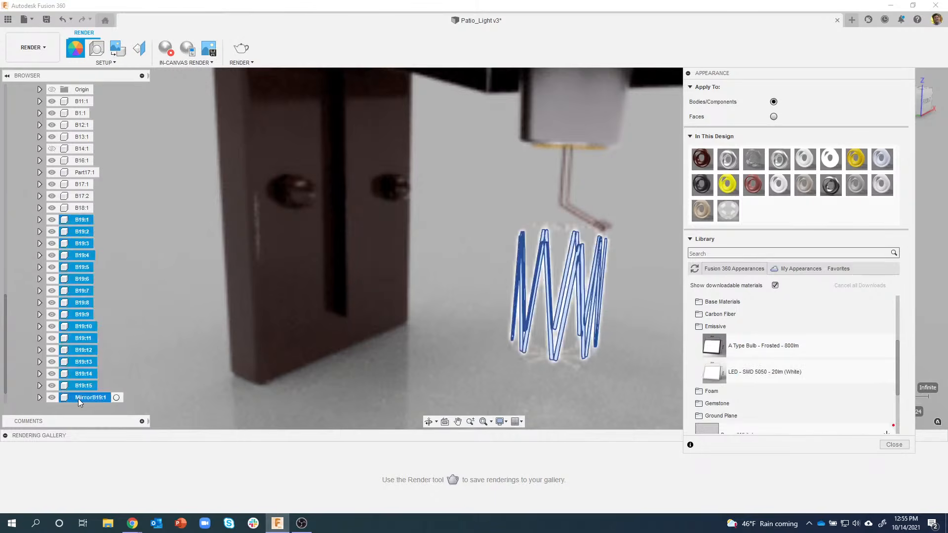
pyautogui.moveTo(758, 371); pyautogui.dragTo(78, 221)
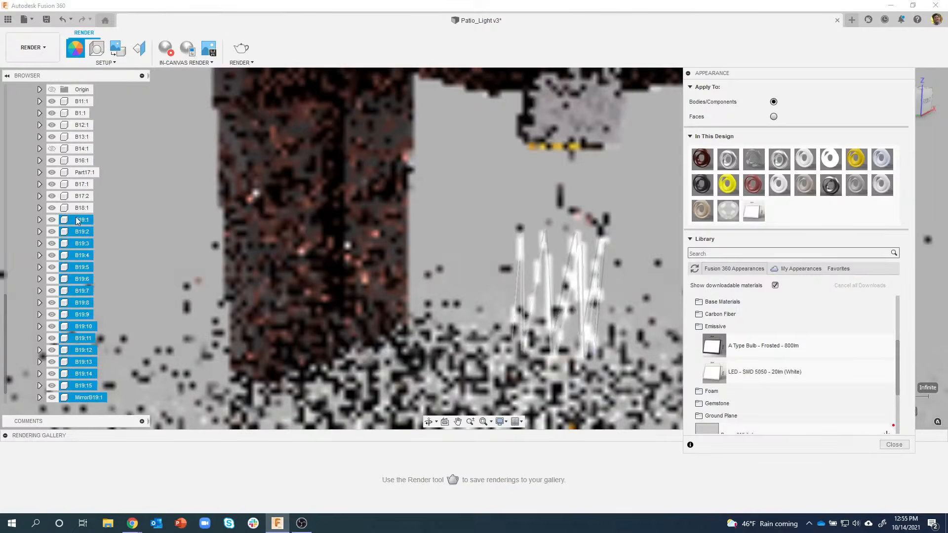
pyautogui.click(429, 237)
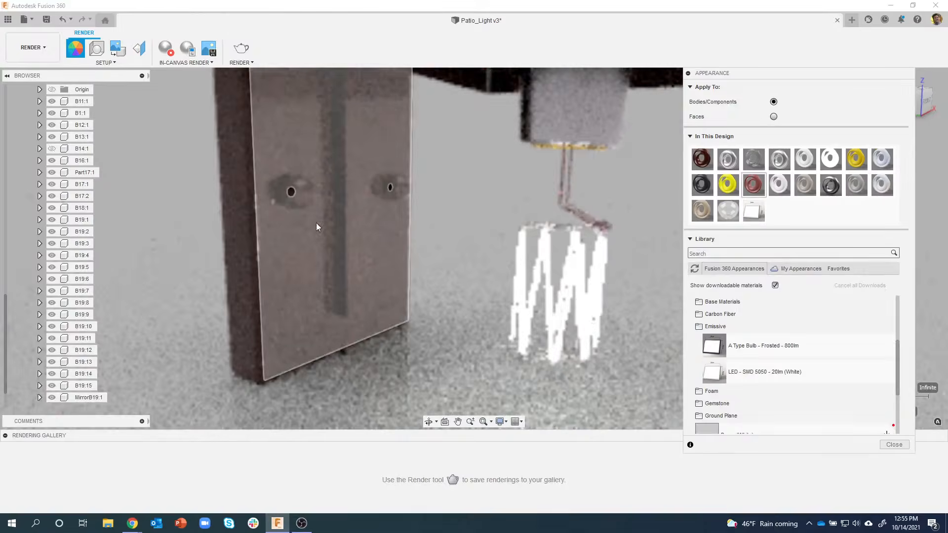
# Edit the LED - SMD 5050 - 20lm (White) appearance in the design and raise its luminance to 1000000 cd/m^2
pyautogui.rightClick(747, 211)
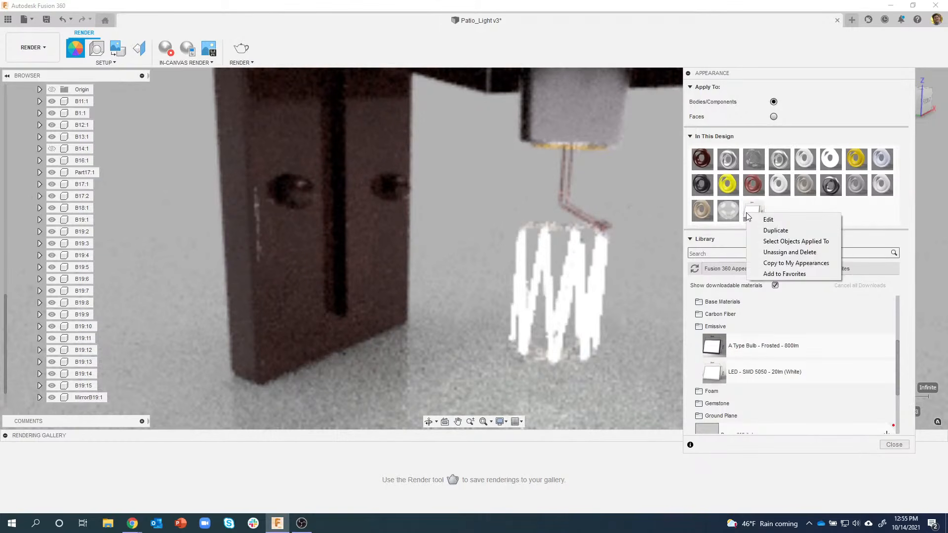
pyautogui.click(765, 219)
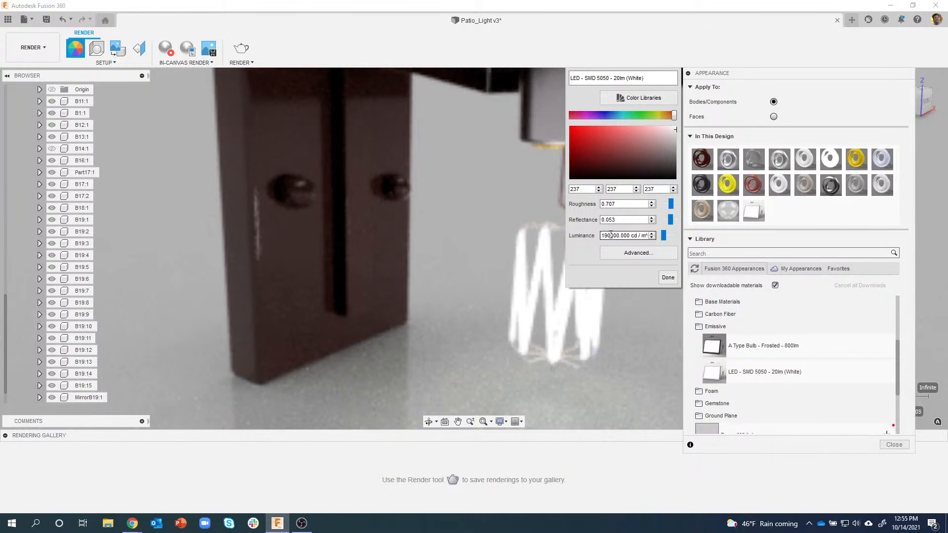
pyautogui.moveTo(663, 235); pyautogui.dragTo(673, 239)
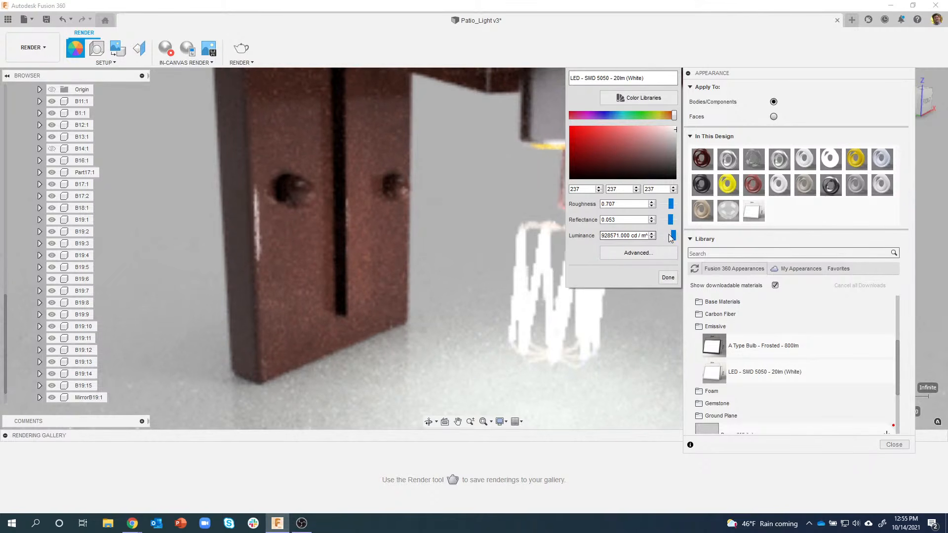
pyautogui.moveTo(673, 237); pyautogui.dragTo(677, 237)
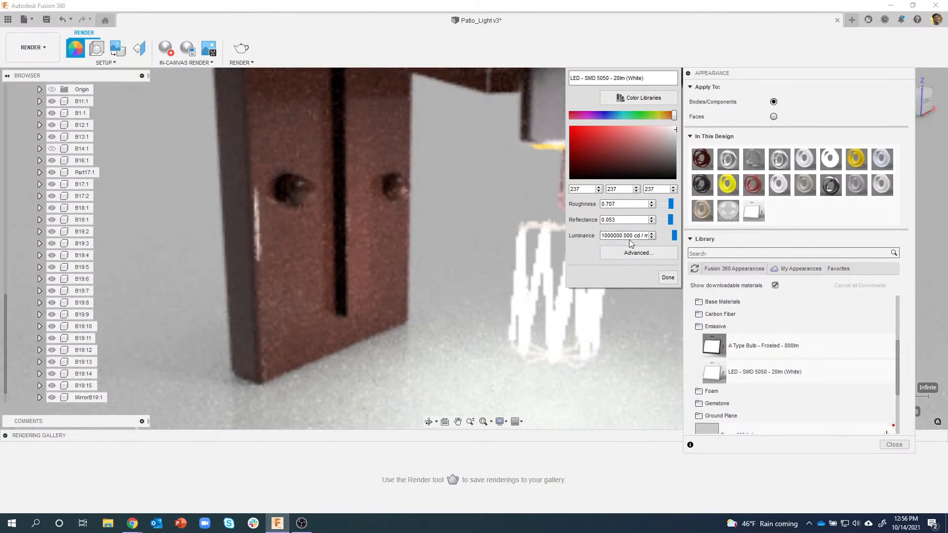
# Change the LED appearance's color to a pale yellow with RGB 255, 252, 189 and finish editing it
pyautogui.moveTo(675, 120); pyautogui.dragTo(659, 121)
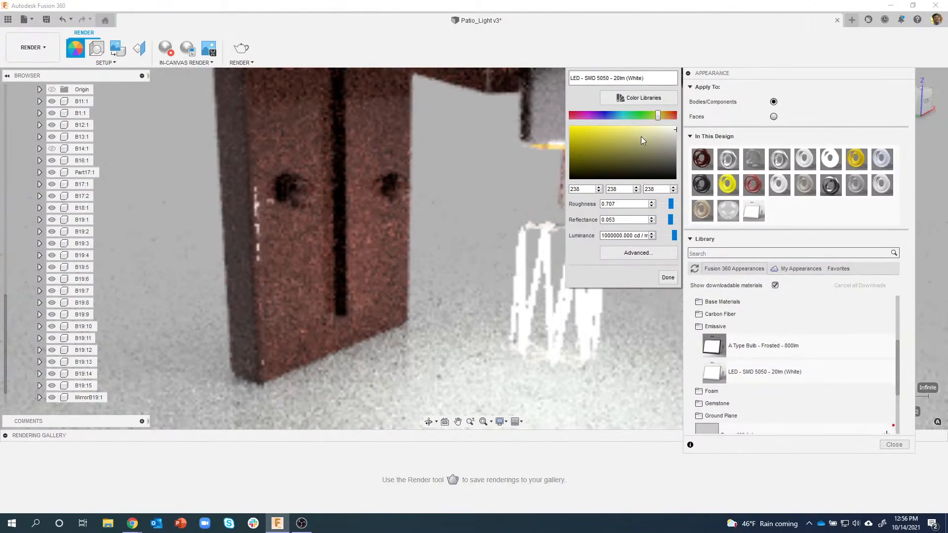
pyautogui.click(628, 141)
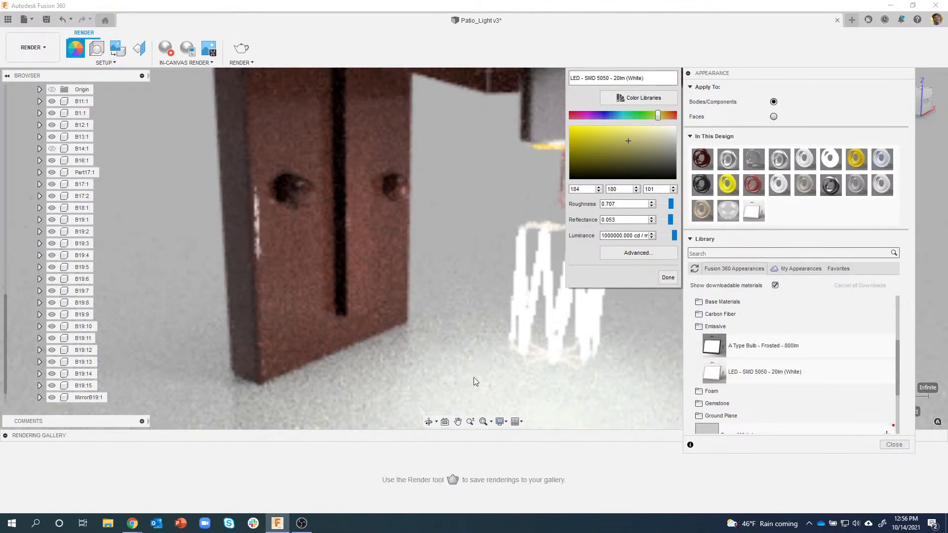
pyautogui.click(635, 132)
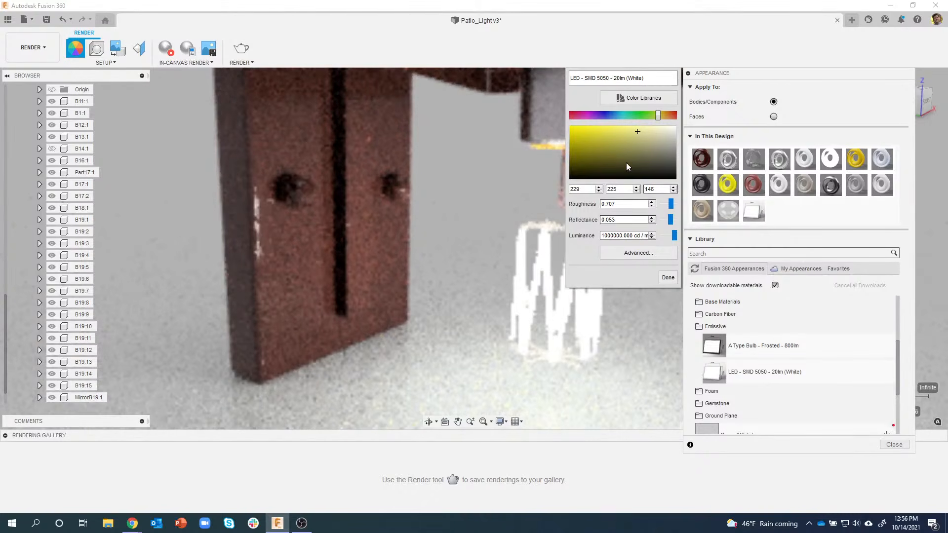
pyautogui.click(648, 127)
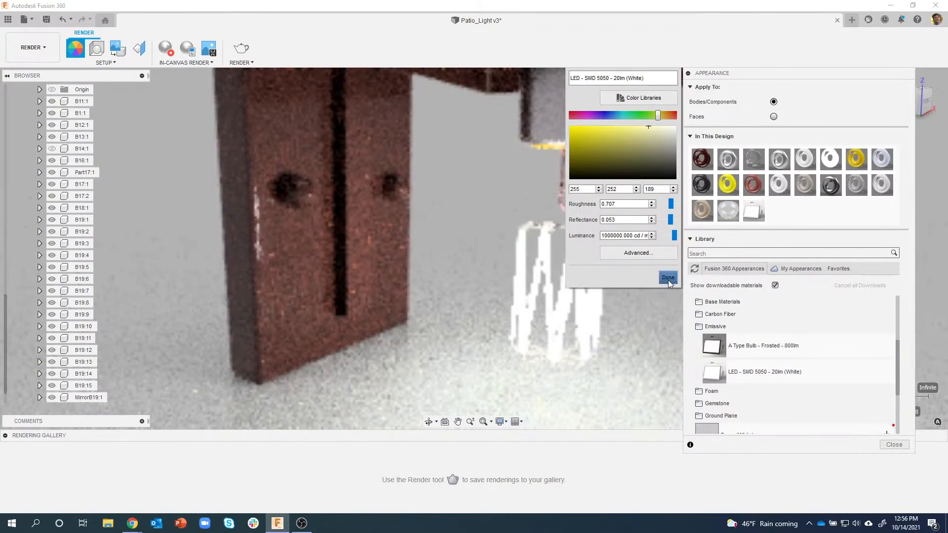
# Show the glass bulb component B14:1 in the running in-canvas render and close the Appearance settings
pyautogui.click(53, 149)
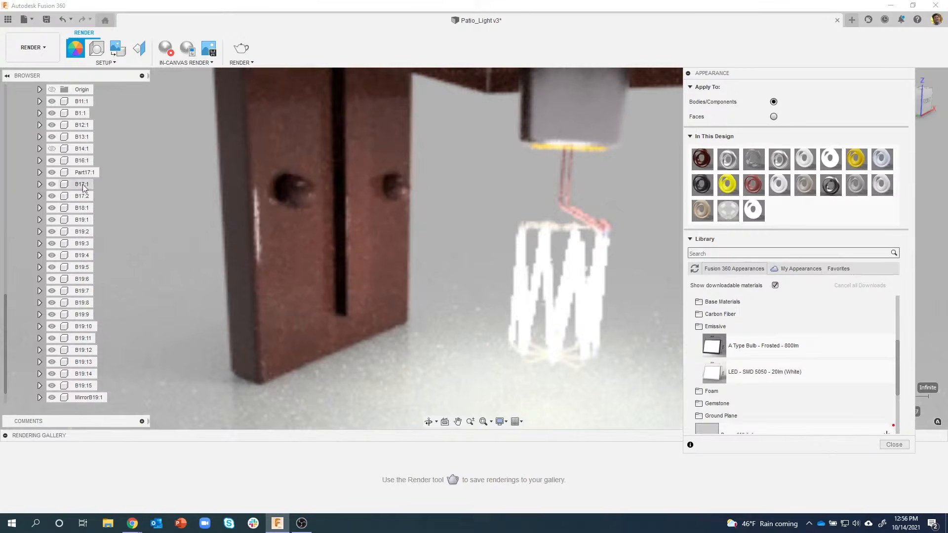
pyautogui.click(52, 151)
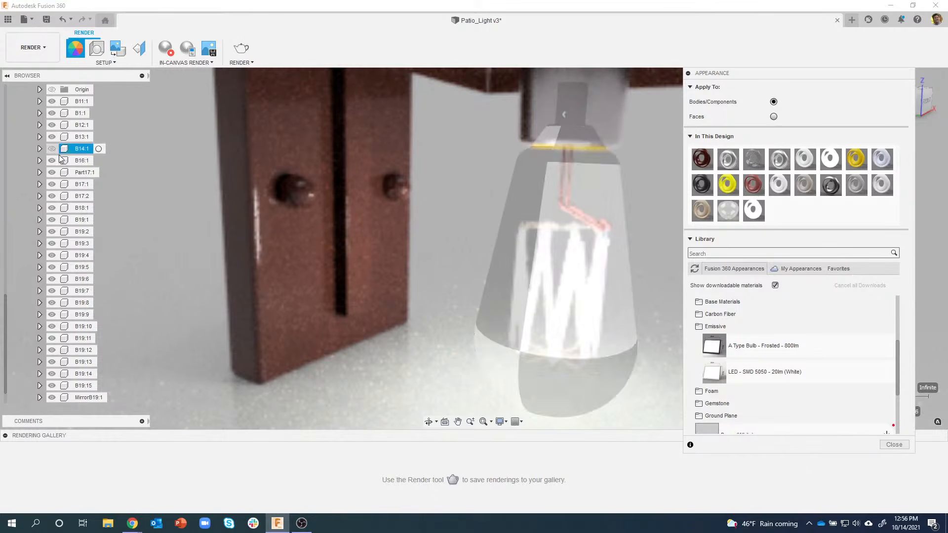
pyautogui.click(52, 149)
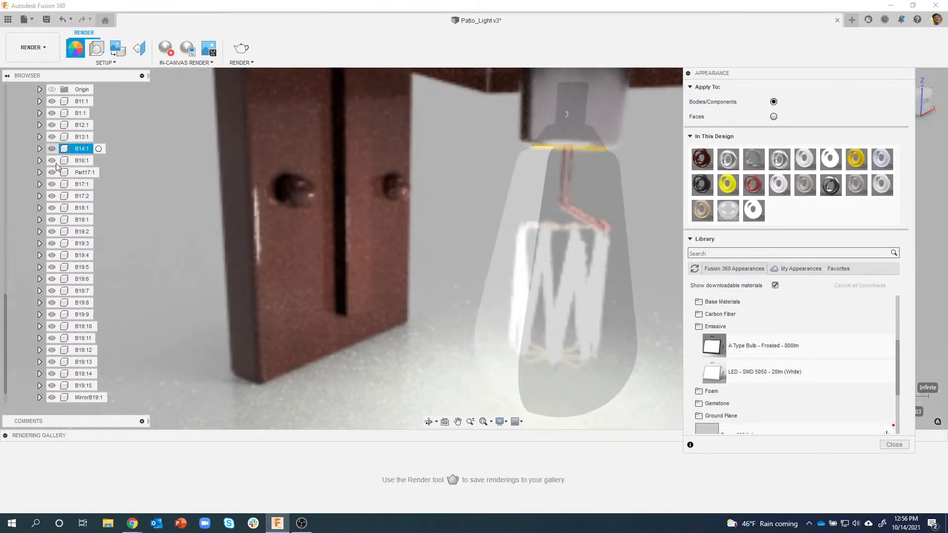
pyautogui.click(826, 468)
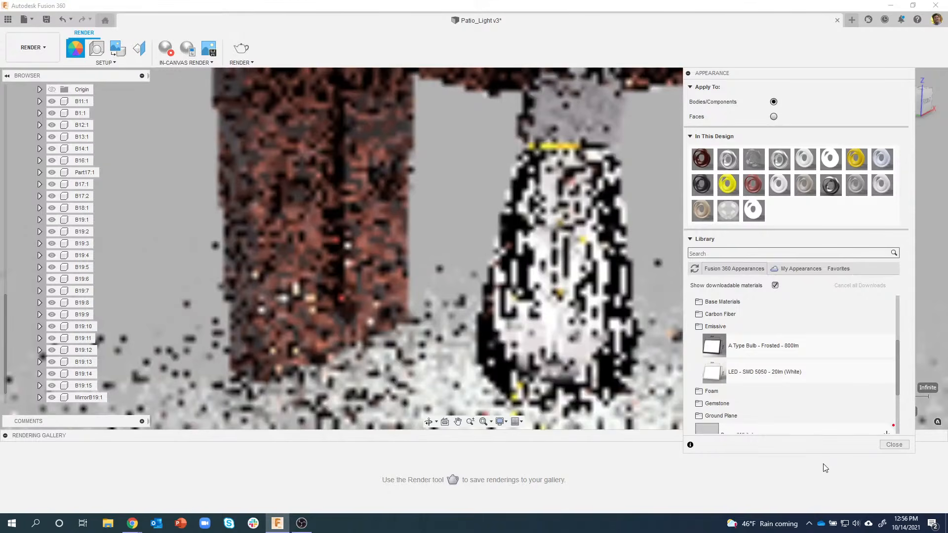
pyautogui.moveTo(713, 345); pyautogui.dragTo(606, 196)
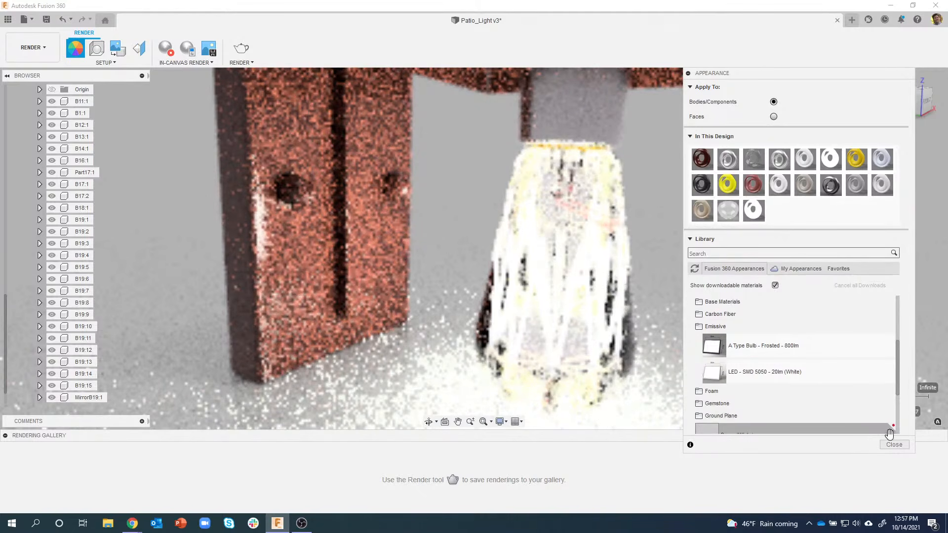
pyautogui.click(894, 444)
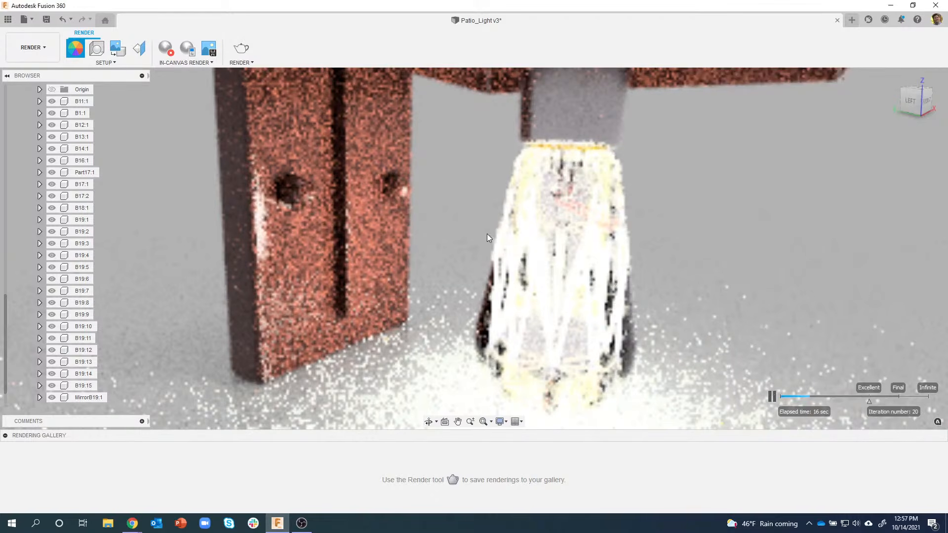
# Hide the glass bulb component B14:1 and stop the in-canvas render
pyautogui.click(52, 148)
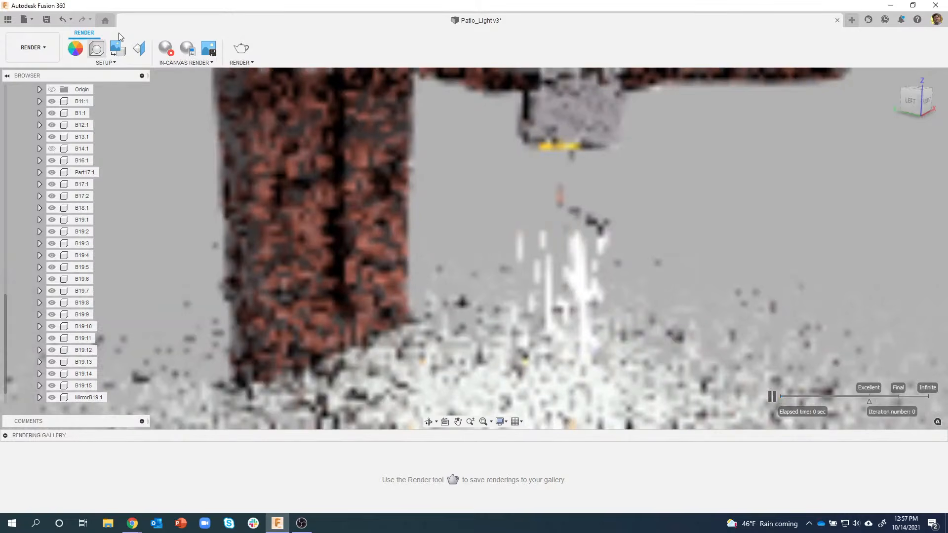
pyautogui.click(165, 50)
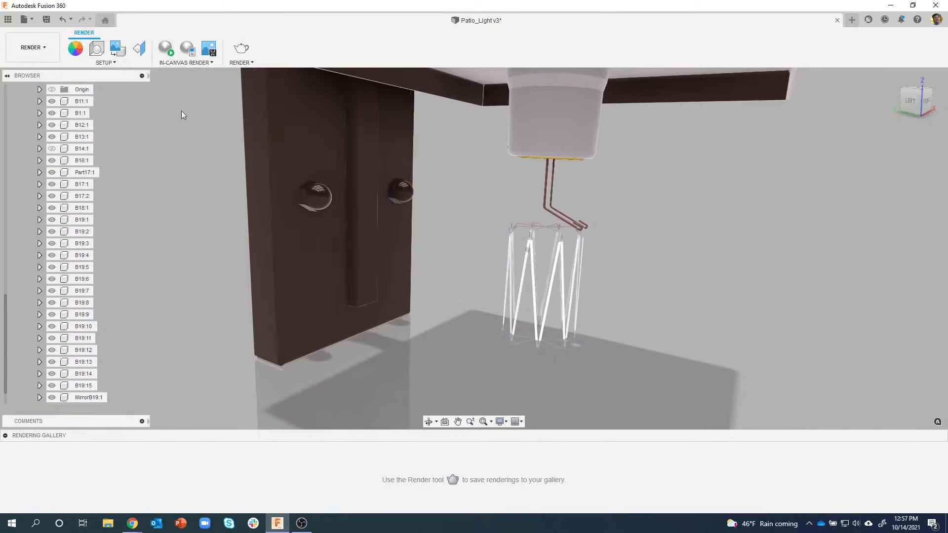
pyautogui.scroll(-3, 182, 188)
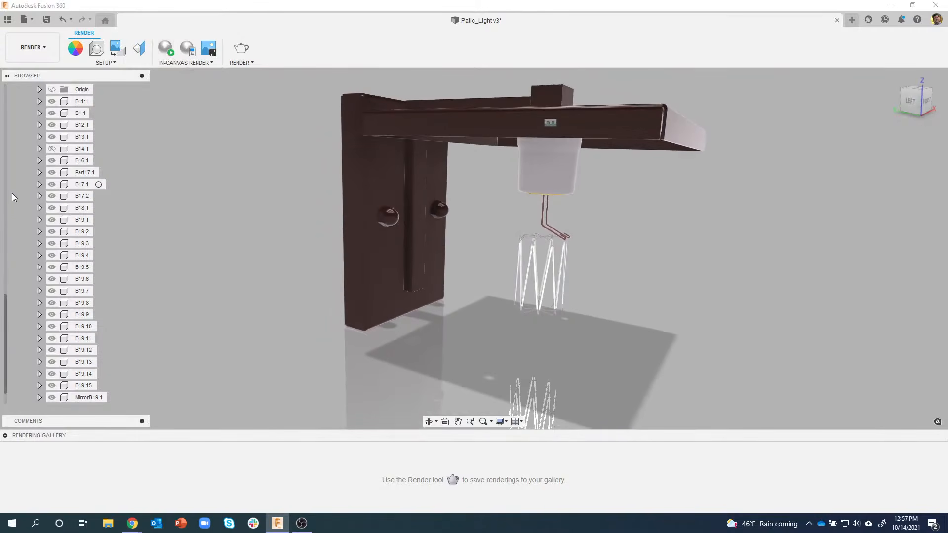
# Collapse the B1 (1) v1:1 bulb assembly in the browser and show the Cage:1 and Glass:1 components
pyautogui.scroll(4, 15, 183)
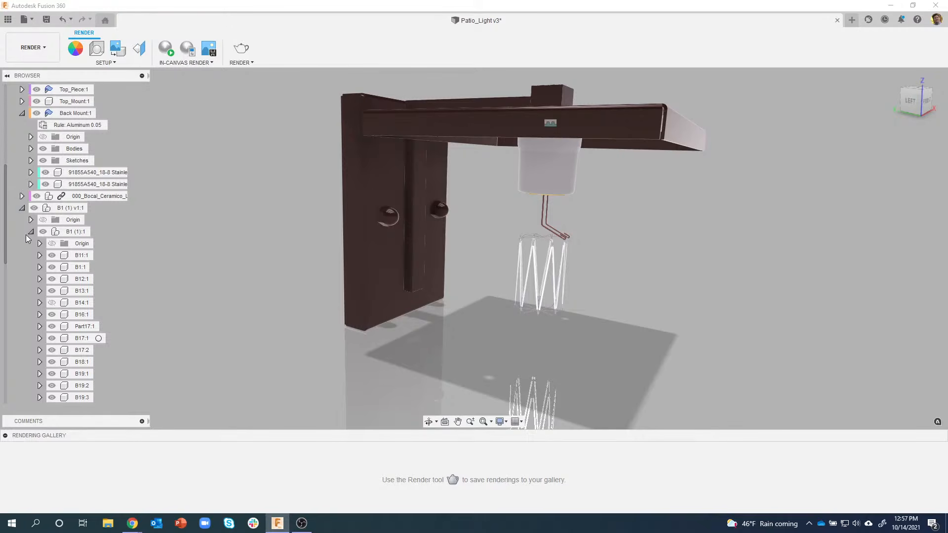
pyautogui.click(25, 209)
pyautogui.click(37, 162)
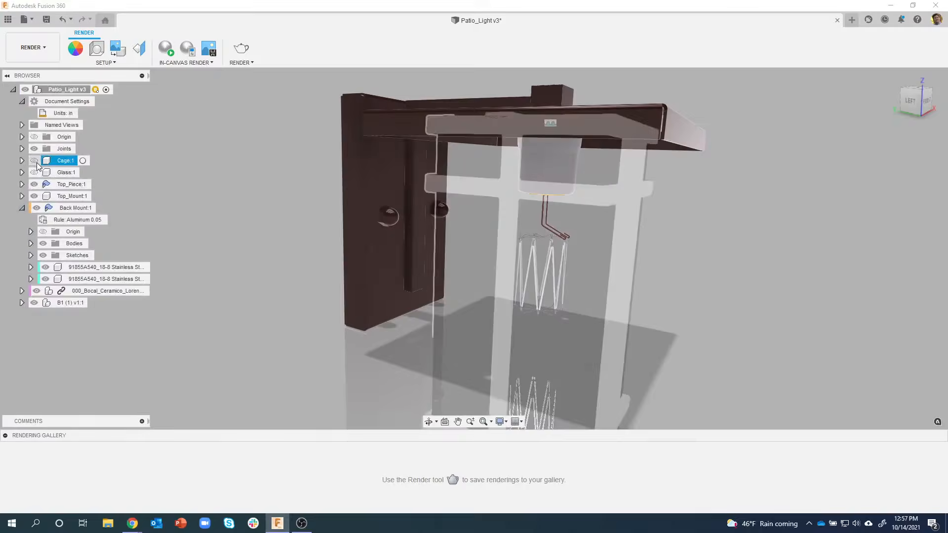
pyautogui.click(35, 161)
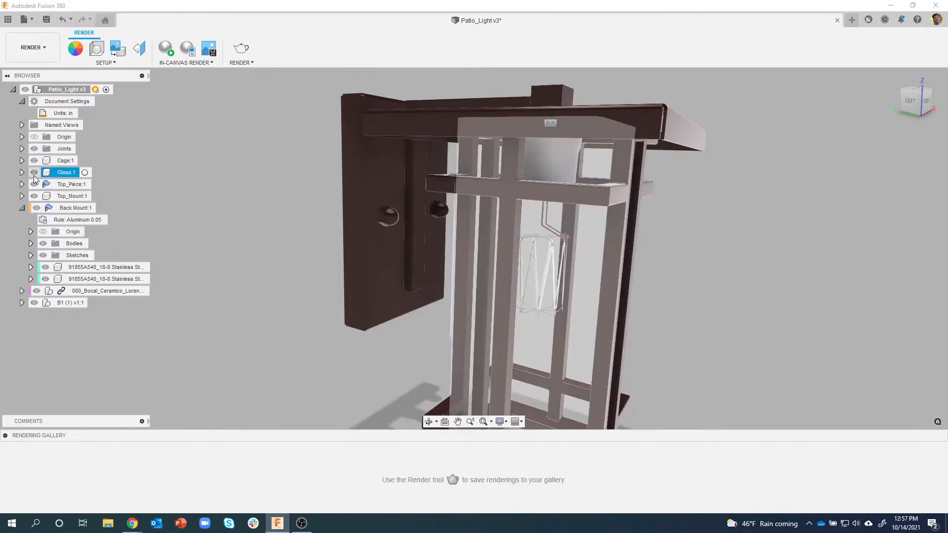
pyautogui.click(34, 173)
pyautogui.scroll(-3, 215, 209)
pyautogui.keyDown('shift'); pyautogui.moveTo(254, 159); pyautogui.dragTo(220, 164, button='middle'); pyautogui.keyUp('shift')
# Replace the scene's environment with Warm Light from the Fusion 360 environment library
pyautogui.click(97, 48)
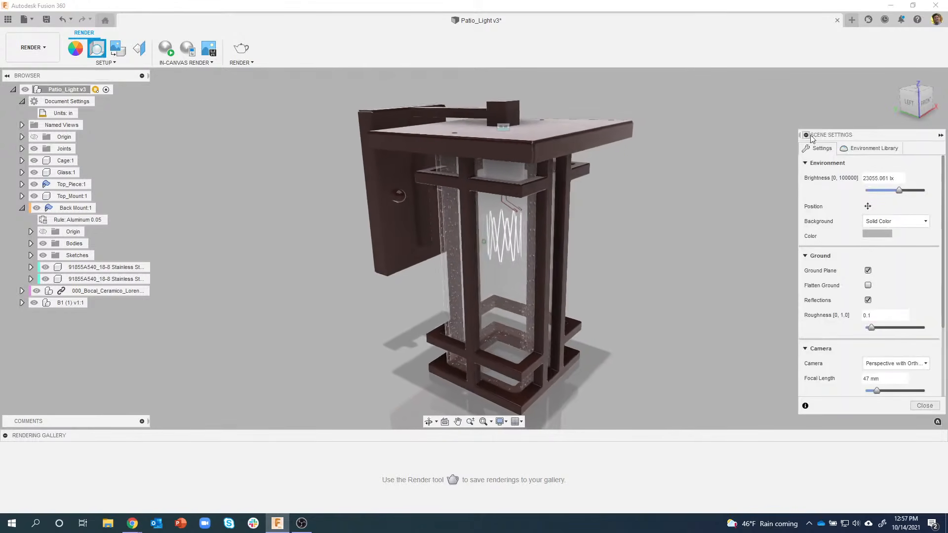
pyautogui.click(865, 150)
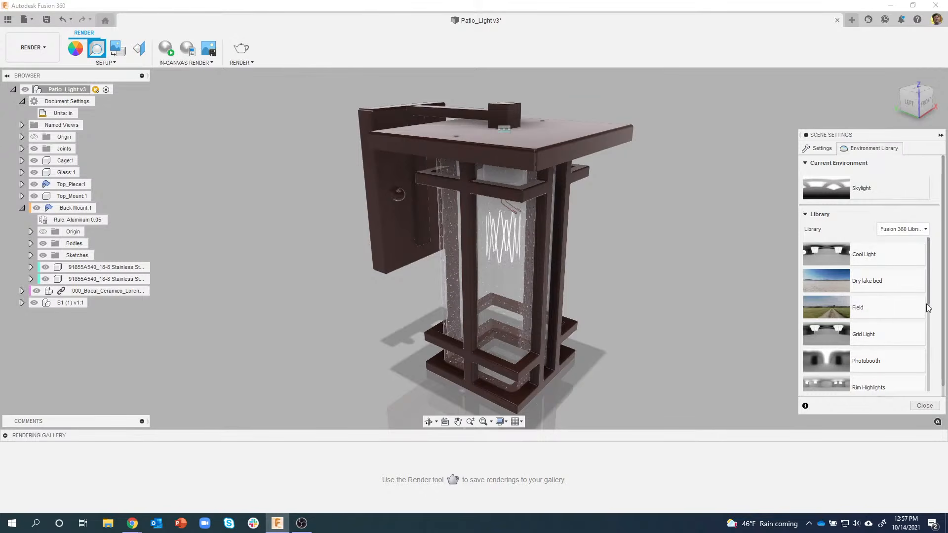
pyautogui.scroll(-5, 929, 303)
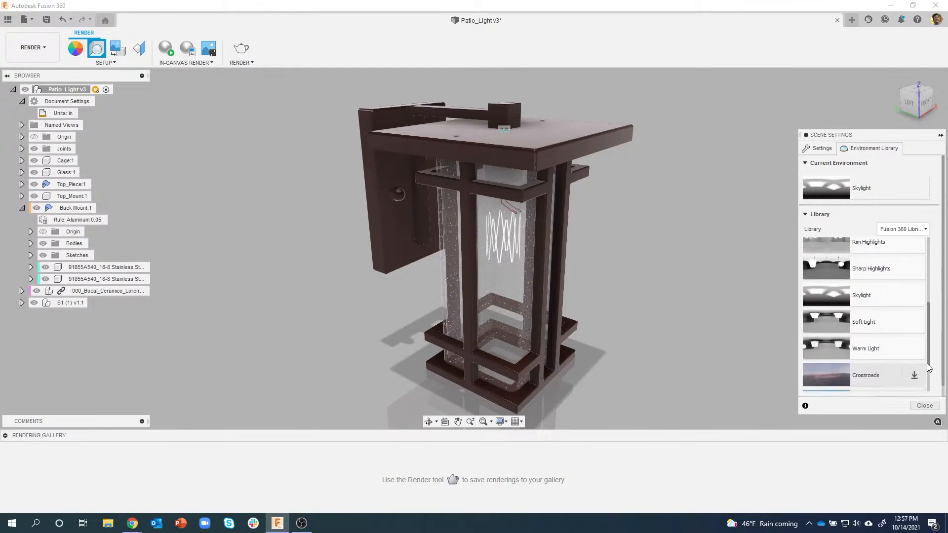
pyautogui.moveTo(883, 344); pyautogui.dragTo(776, 325)
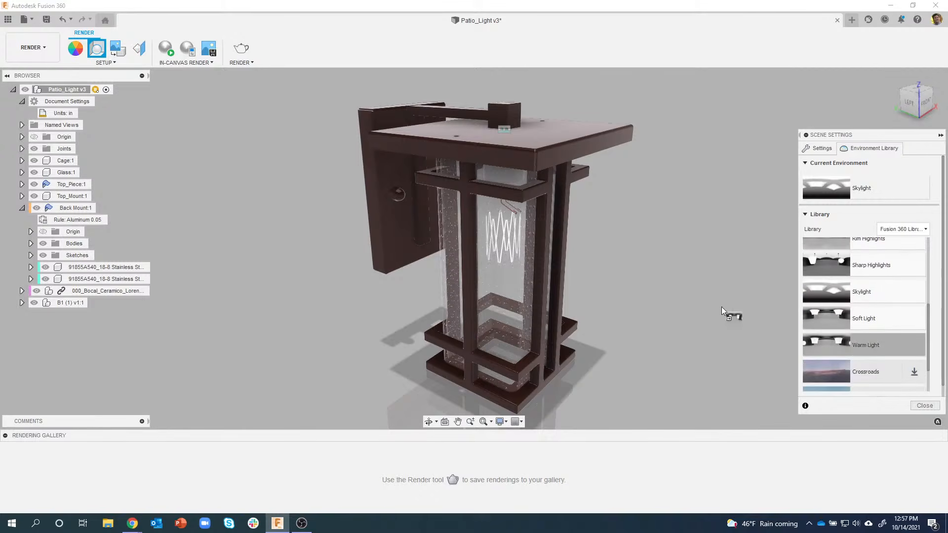
pyautogui.moveTo(721, 306); pyautogui.dragTo(721, 307)
pyautogui.keyDown('shift'); pyautogui.moveTo(612, 143); pyautogui.dragTo(653, 159, button='middle'); pyautogui.keyUp('shift')
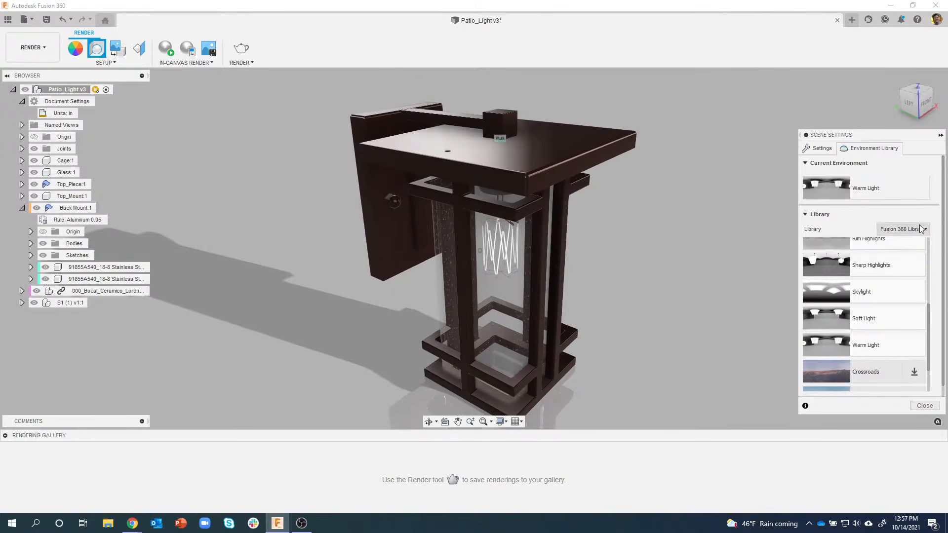
# Adjust the environment brightness in the scene settings and close them
pyautogui.click(820, 149)
pyautogui.moveTo(872, 191)
pyautogui.mouseDown()
pyautogui.moveTo(894, 197)
pyautogui.moveTo(873, 194)
pyautogui.mouseUp()
pyautogui.keyDown('shift'); pyautogui.moveTo(745, 211); pyautogui.dragTo(717, 224, button='middle'); pyautogui.keyUp('shift')
pyautogui.click(924, 406)
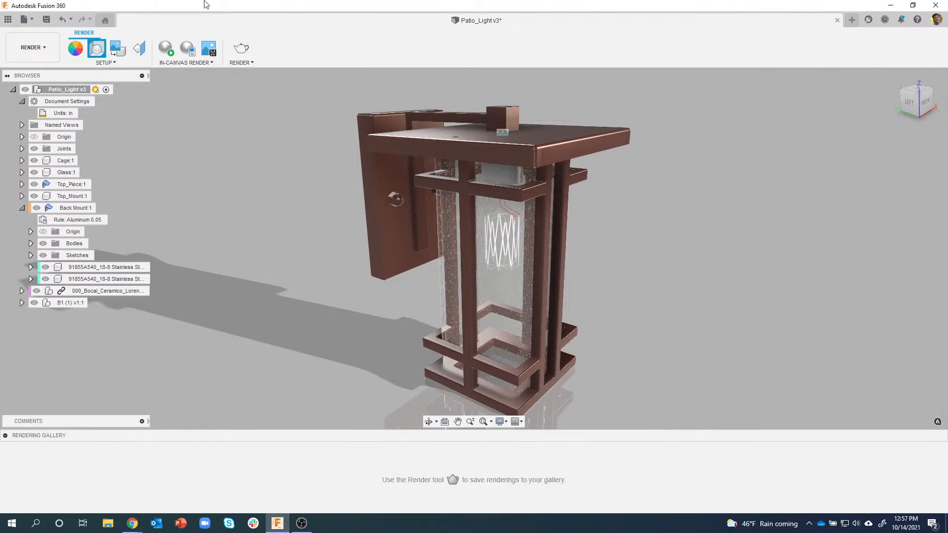
# Set the in-canvas render resolution limit to 100% and start an in-canvas render of the whole patio light
pyautogui.click(187, 47)
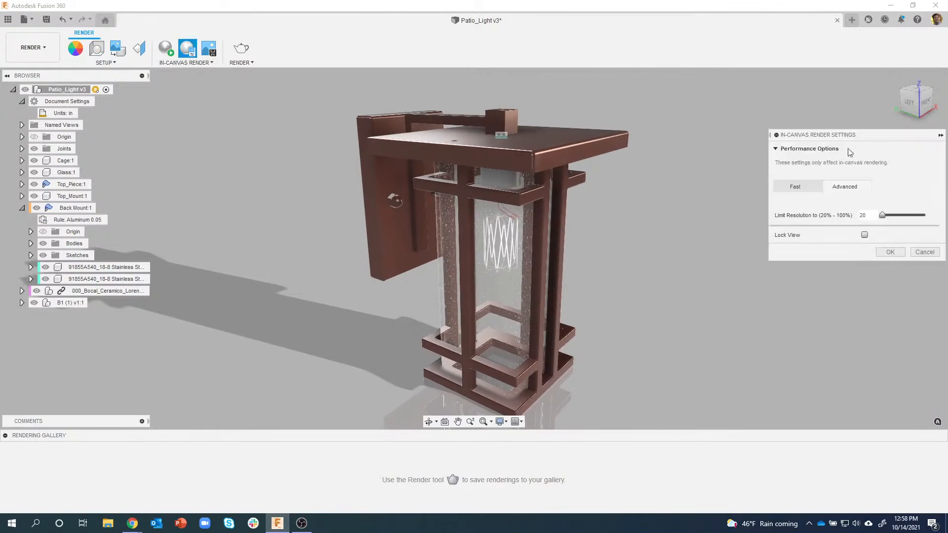
pyautogui.moveTo(882, 217); pyautogui.dragTo(929, 221)
pyautogui.click(889, 251)
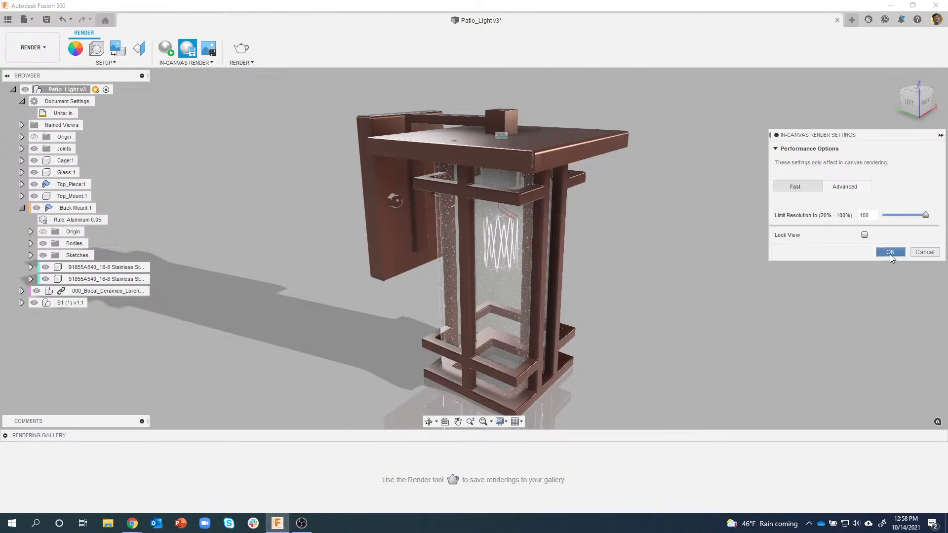
pyautogui.click(170, 49)
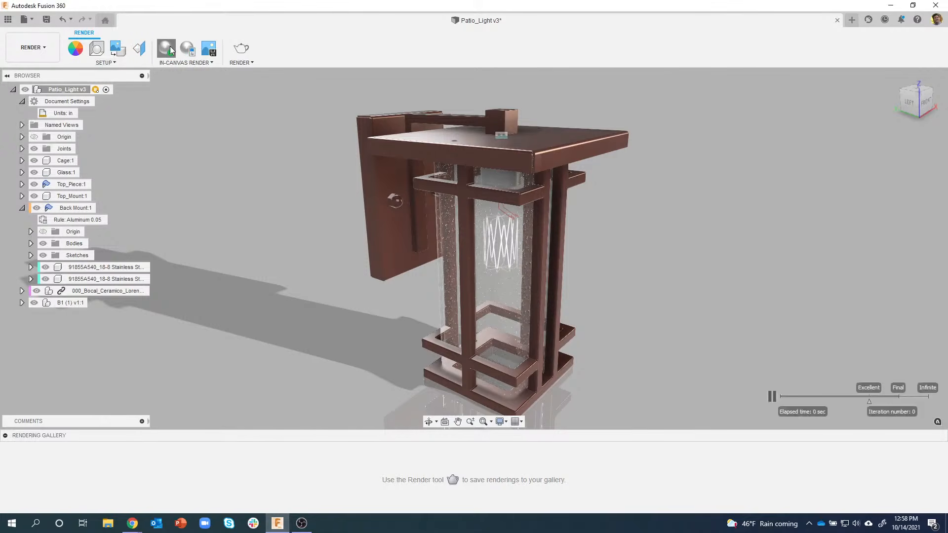